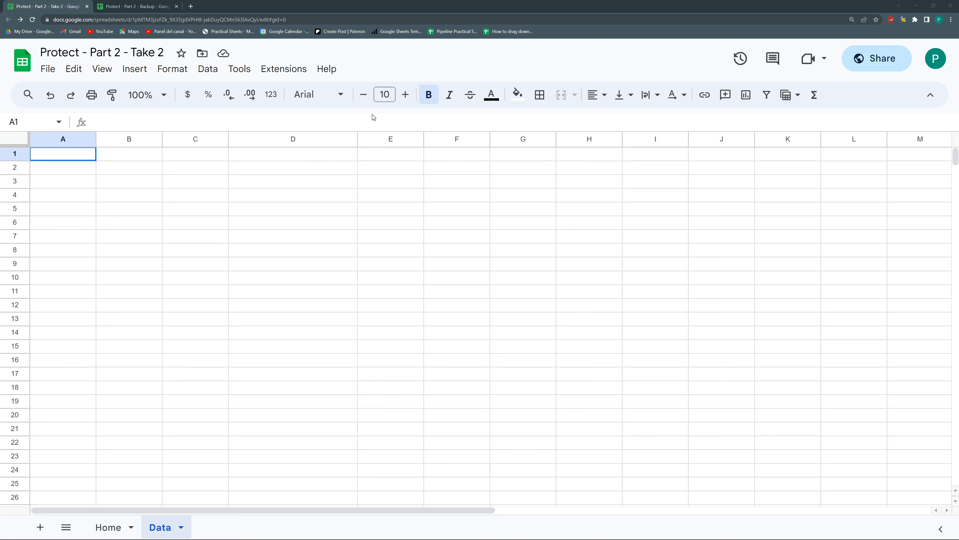
# Check the backup's filled table, then toggle Take 2 between its Home and Data sheets
pyautogui.click(144, 10)
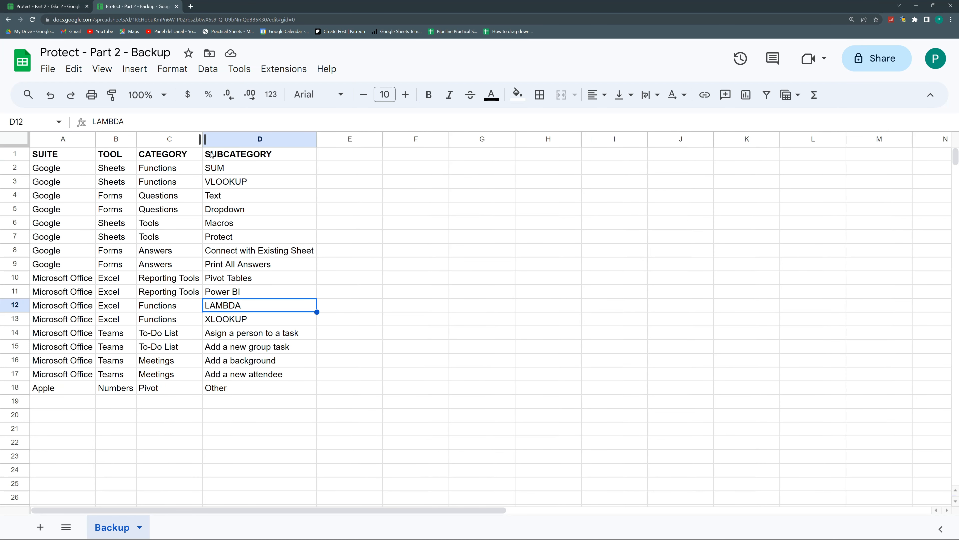
pyautogui.click(60, 6)
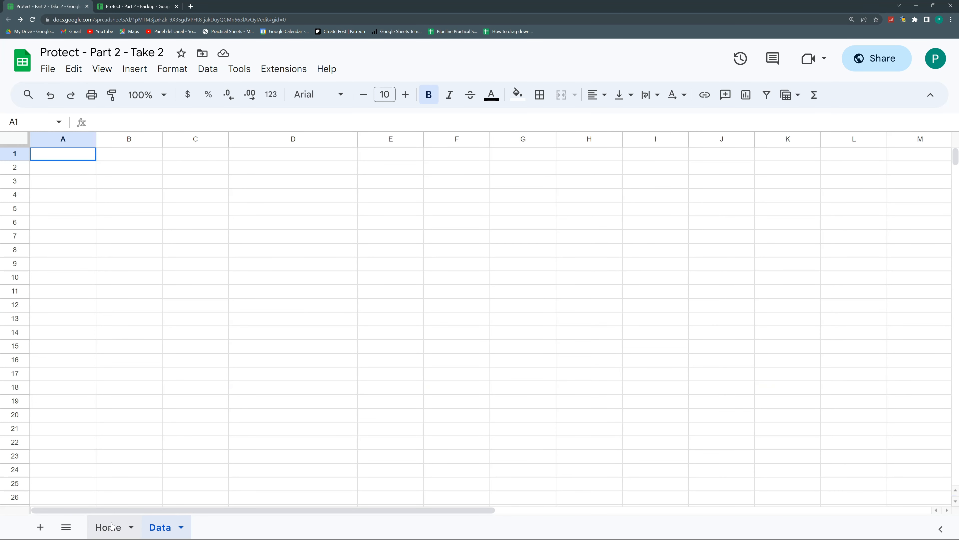
pyautogui.click(112, 526)
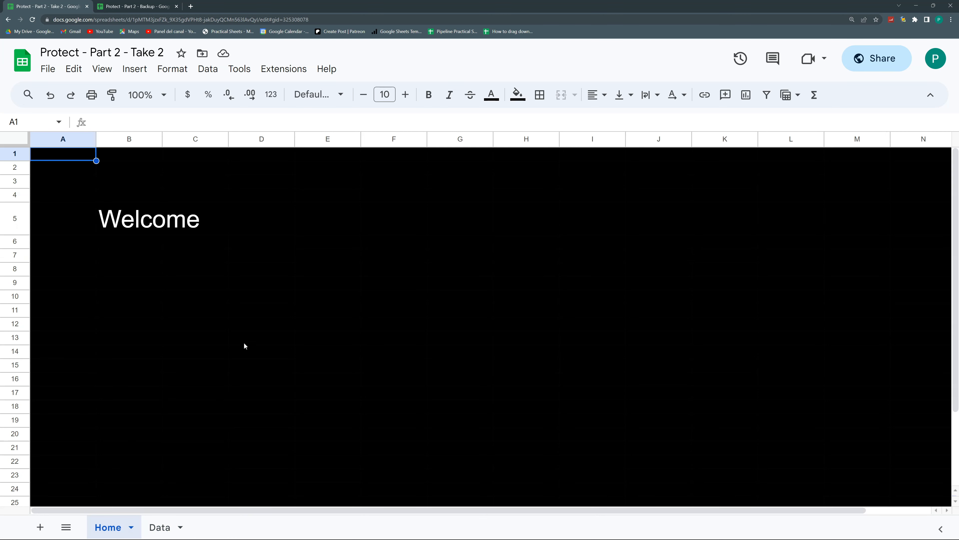
pyautogui.click(161, 526)
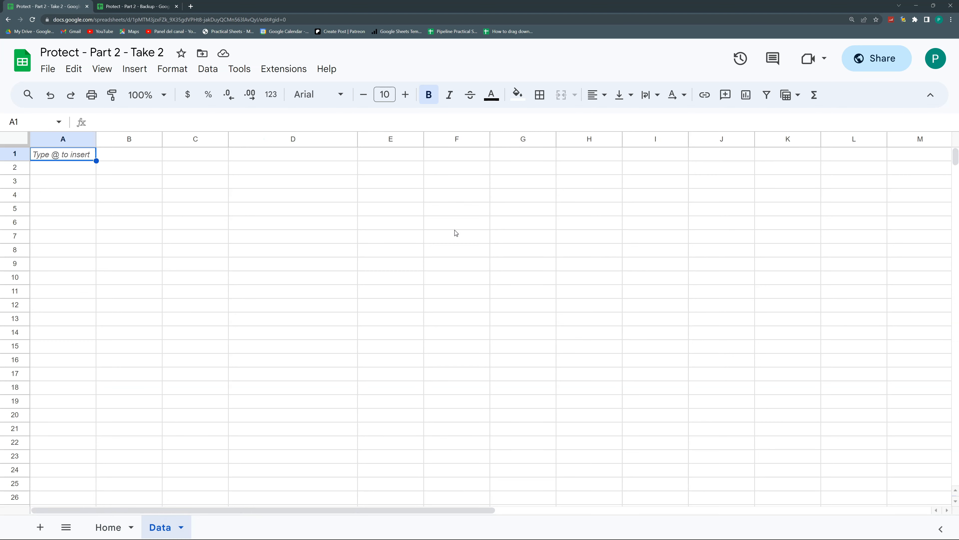
pyautogui.click(109, 527)
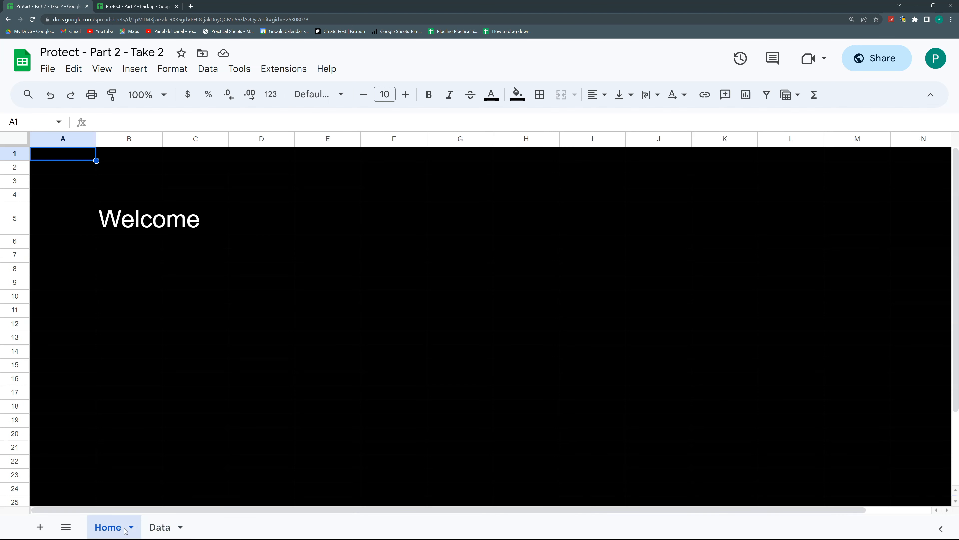
pyautogui.click(155, 529)
pyautogui.click(108, 527)
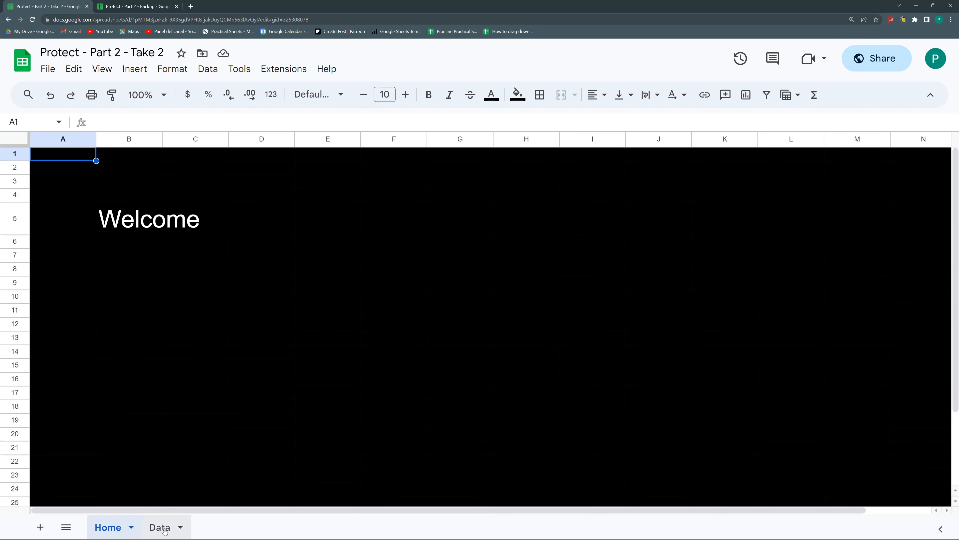
pyautogui.click(161, 527)
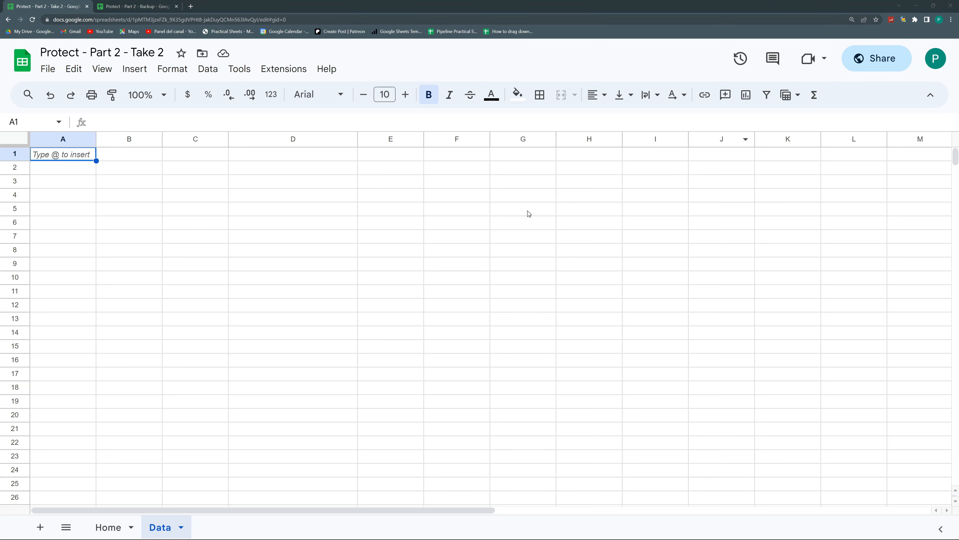
# Select cells D5, C5, A4 and A2 on the empty Data sheet
pyautogui.click(293, 208)
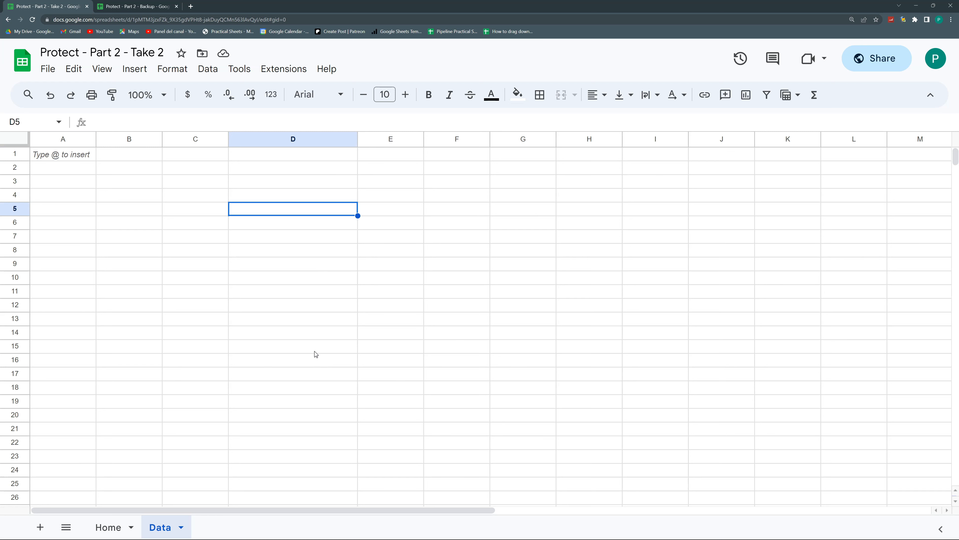
pyautogui.click(169, 210)
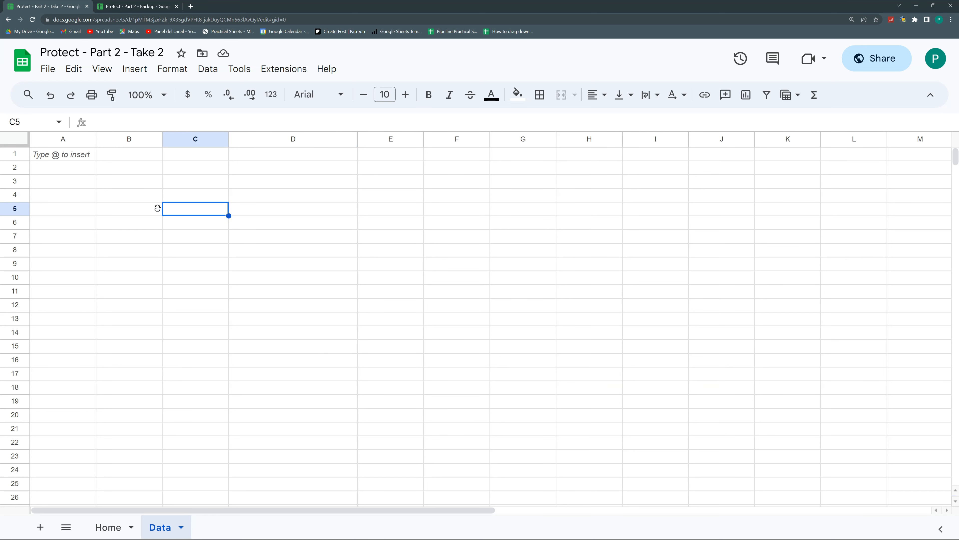
pyautogui.click(91, 193)
pyautogui.click(82, 168)
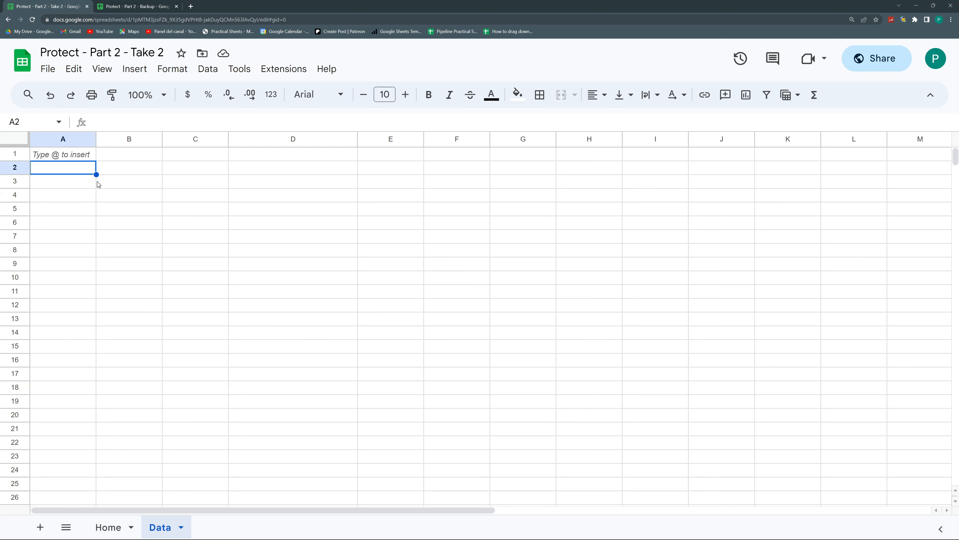
# Reload the spreadsheet from the Home sheet so it shows the Welcome page
pyautogui.click(126, 526)
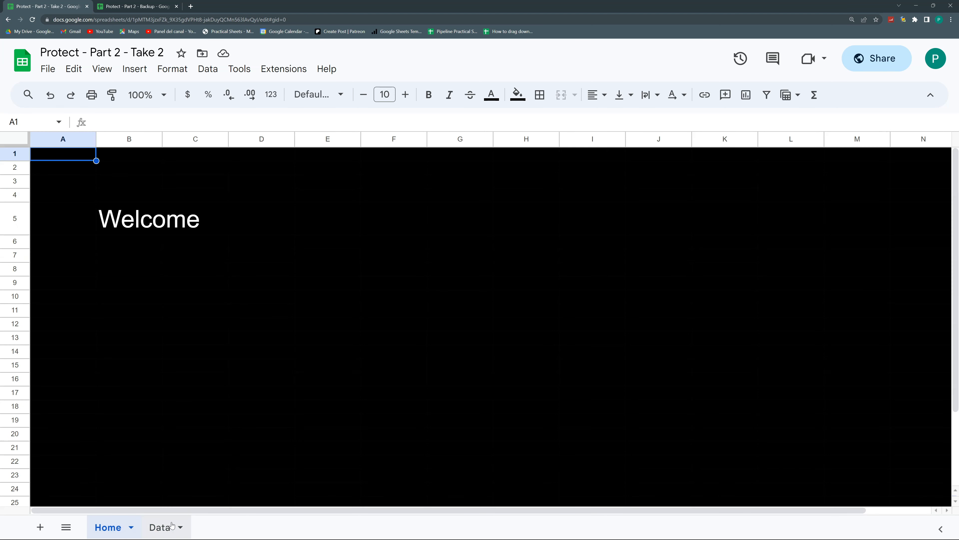
pyautogui.click(170, 526)
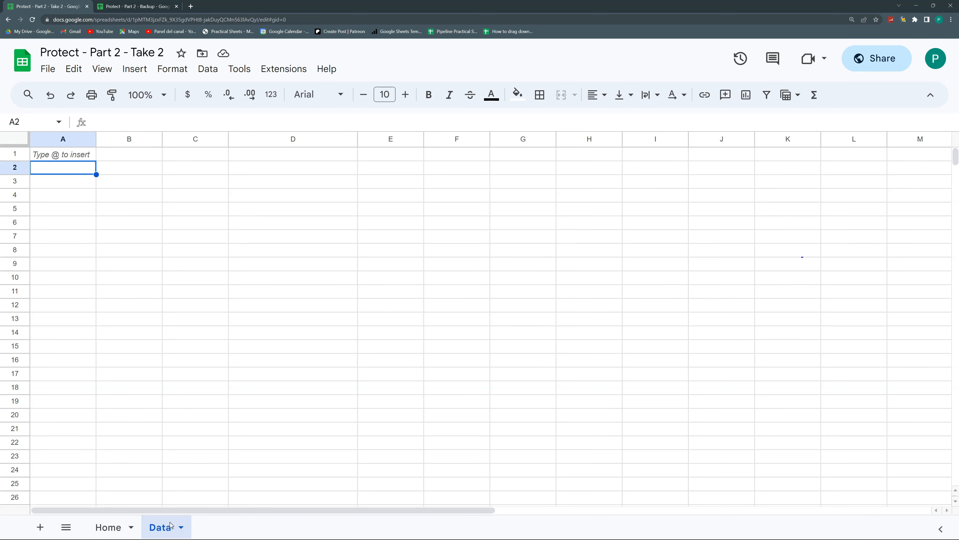
pyautogui.click(105, 528)
pyautogui.click(32, 19)
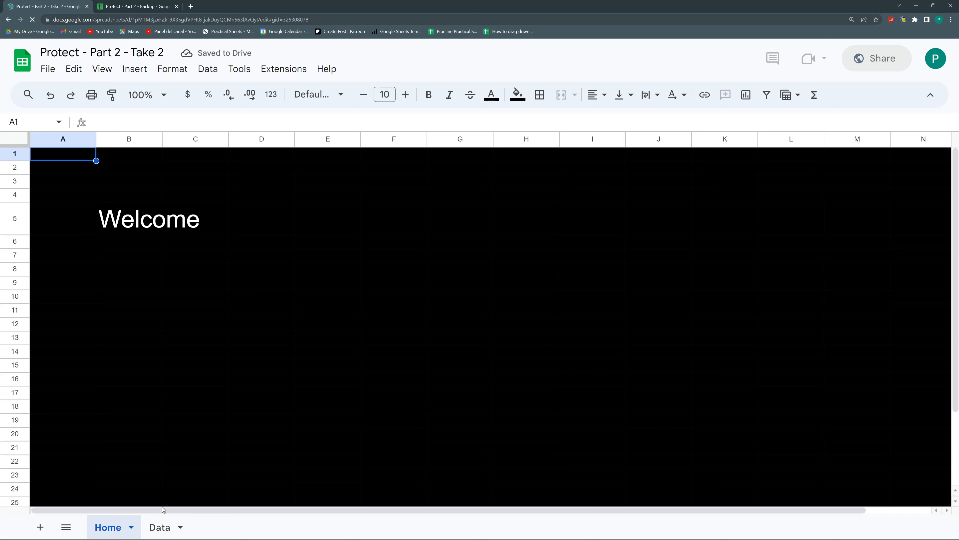
# Switch to the reloaded Data sheet, now showing the SUITE/TOOL/CATEGORY/SUBCATEGORY table through Apple Numbers
pyautogui.click(161, 525)
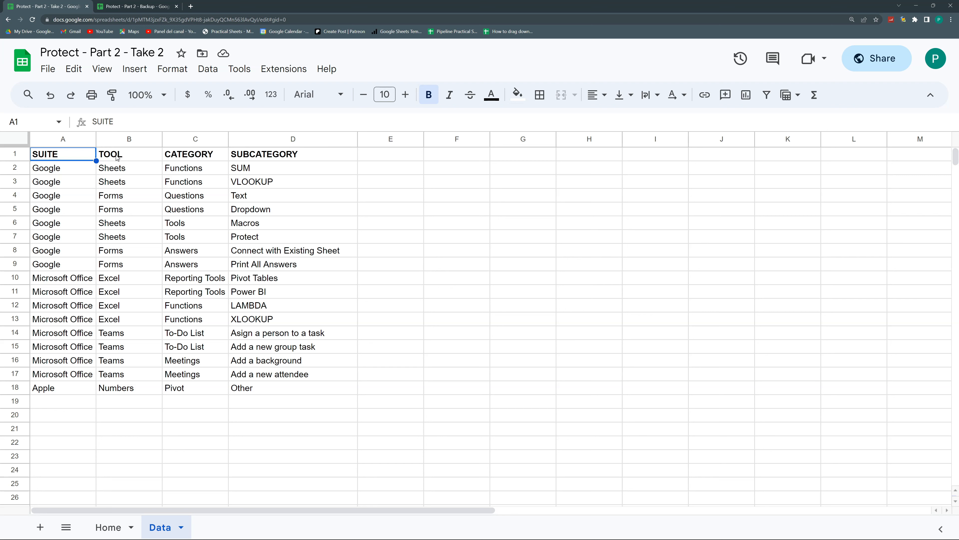
# Select the range A1:D18 covering the whole four-column table
pyautogui.moveTo(85, 155); pyautogui.dragTo(281, 387)
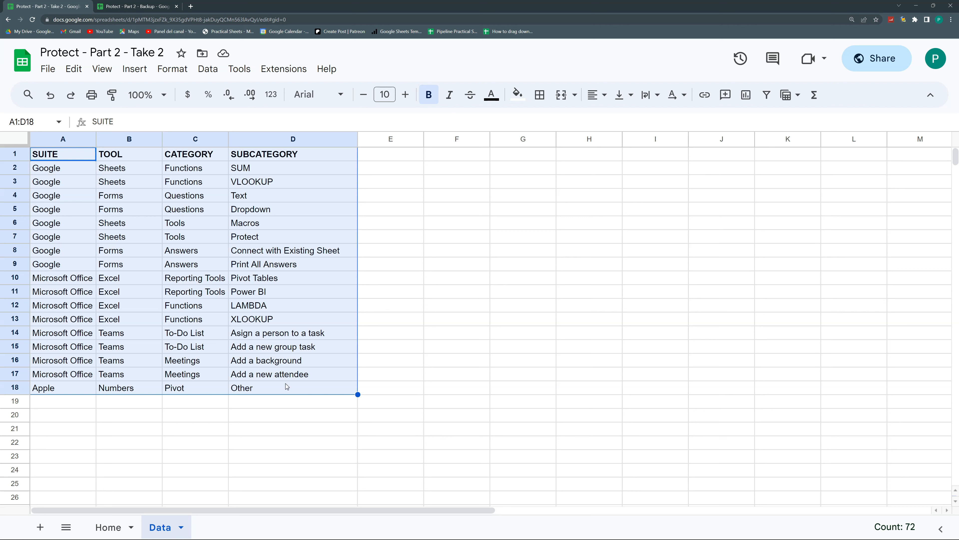
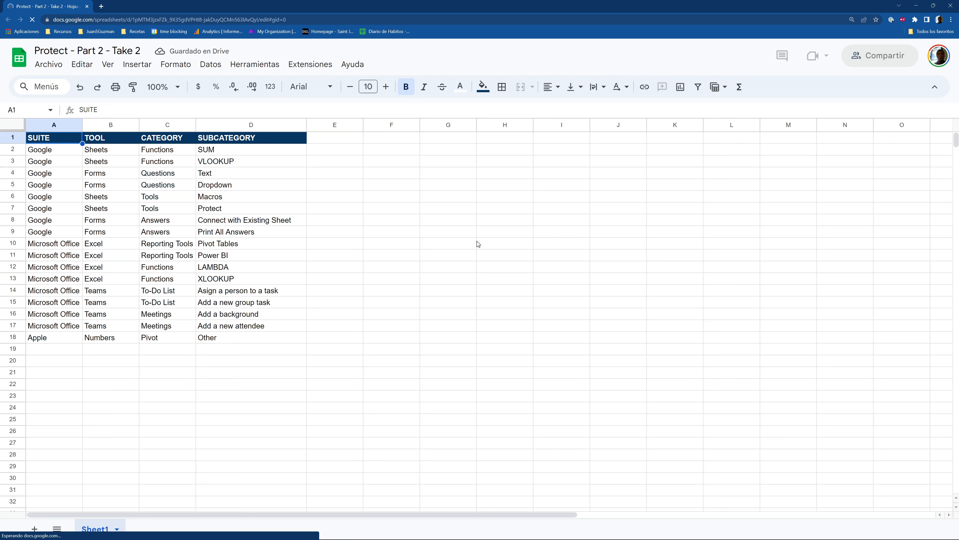
# Load the Protect - Part 2 - Take 2 spreadsheet until the 'Enter your password' prompt covers the table
pyautogui.click(441, 232)
pyautogui.click(621, 197)
pyautogui.click(751, 175)
pyautogui.click(588, 165)
pyautogui.click(371, 191)
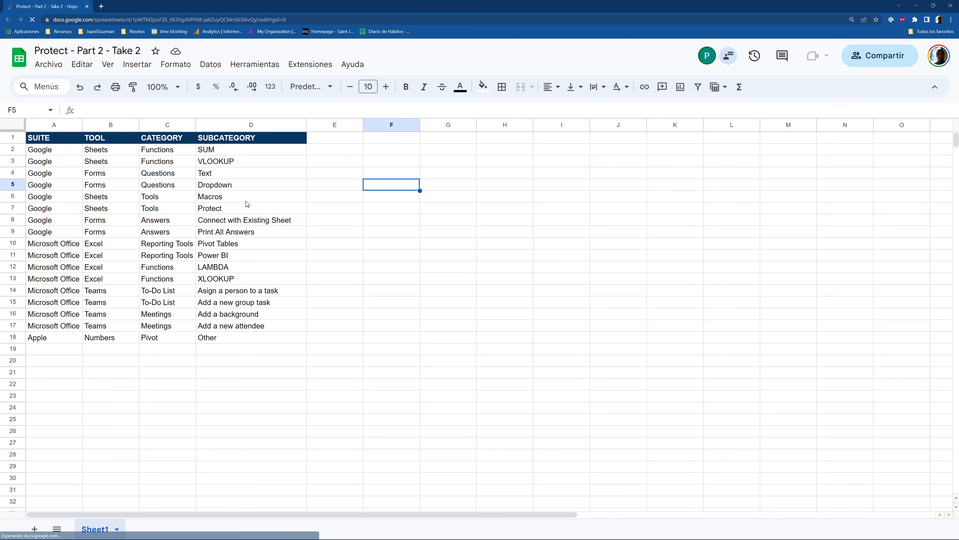
pyautogui.click(246, 201)
pyautogui.click(138, 236)
pyautogui.click(132, 318)
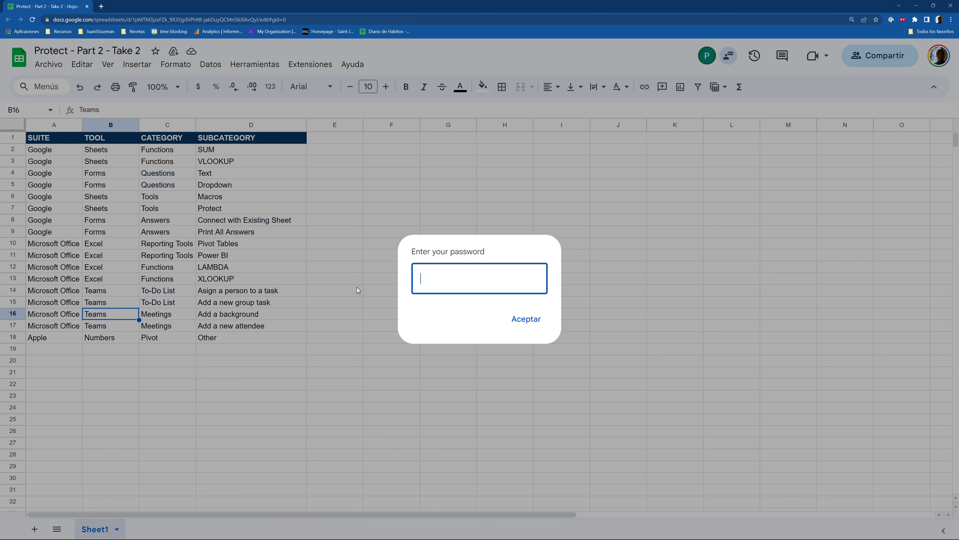
# Escape the password prompt, reload, and submit it empty until Sheet1's rows 1–18 show openly
pyautogui.press('Escape')
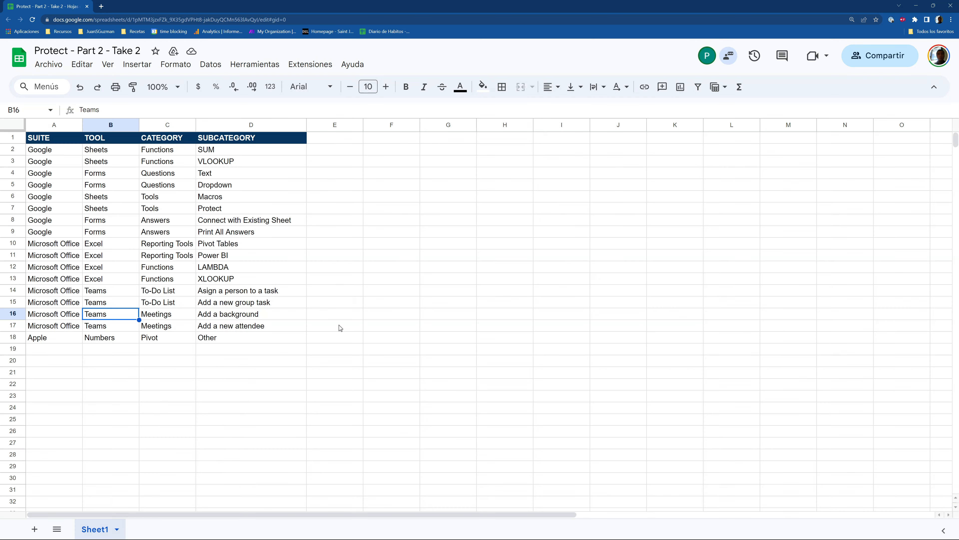
pyautogui.click(32, 20)
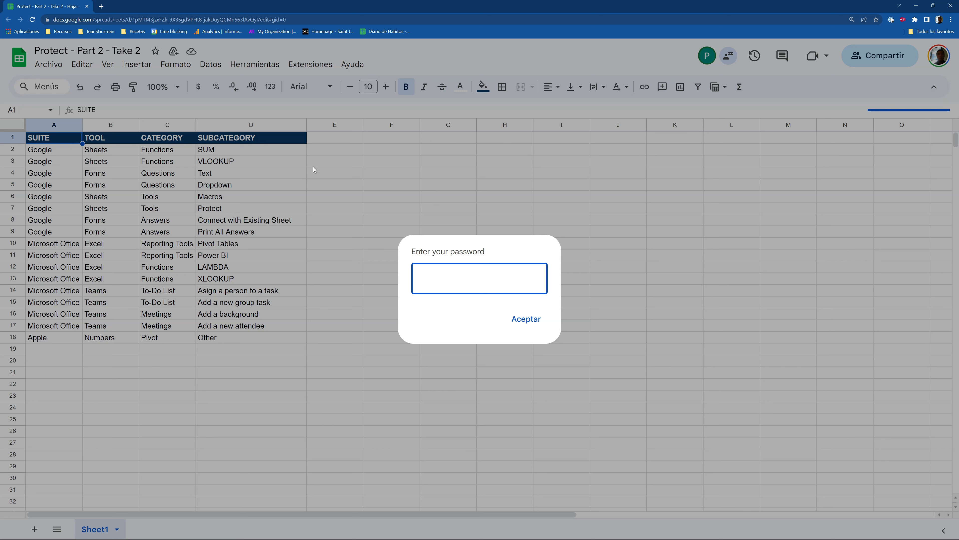
pyautogui.click(532, 328)
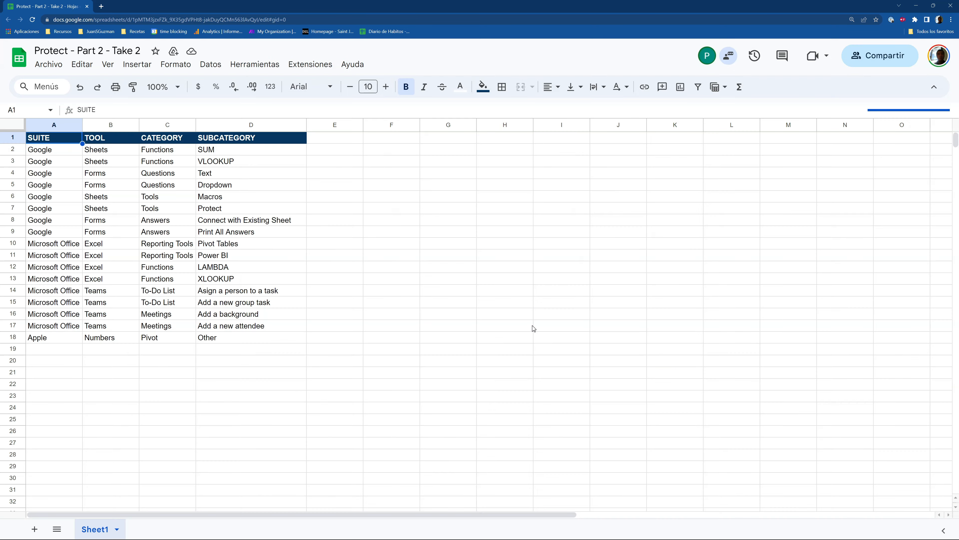
pyautogui.click(534, 328)
pyautogui.click(532, 327)
pyautogui.press('Escape')
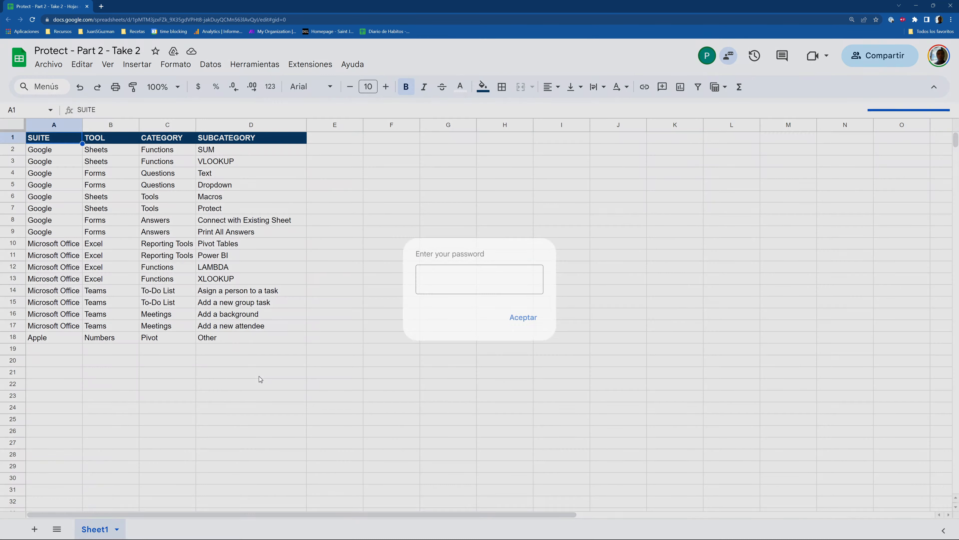
pyautogui.press('Escape')
pyautogui.press('Escape')
pyautogui.press('Escape')
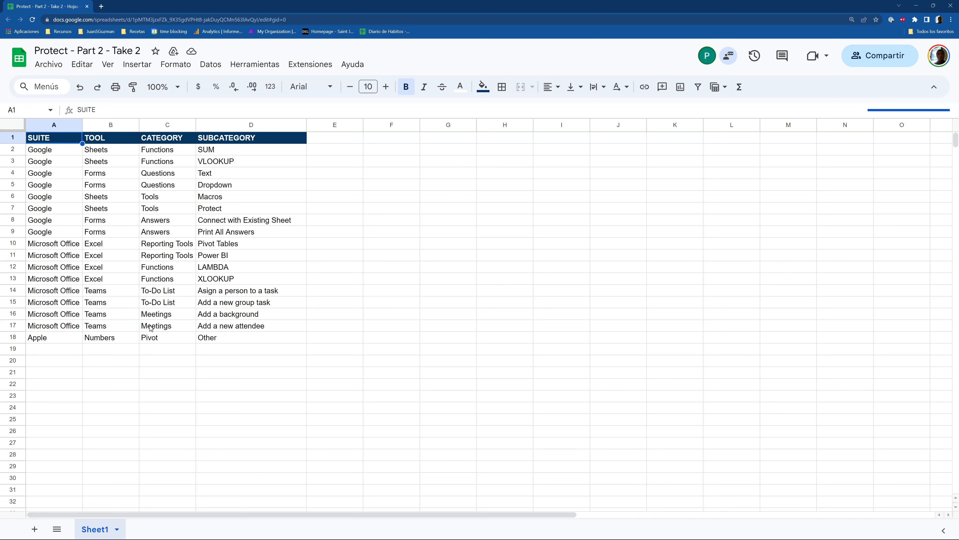
pyautogui.click(227, 374)
pyautogui.click(235, 232)
pyautogui.click(161, 198)
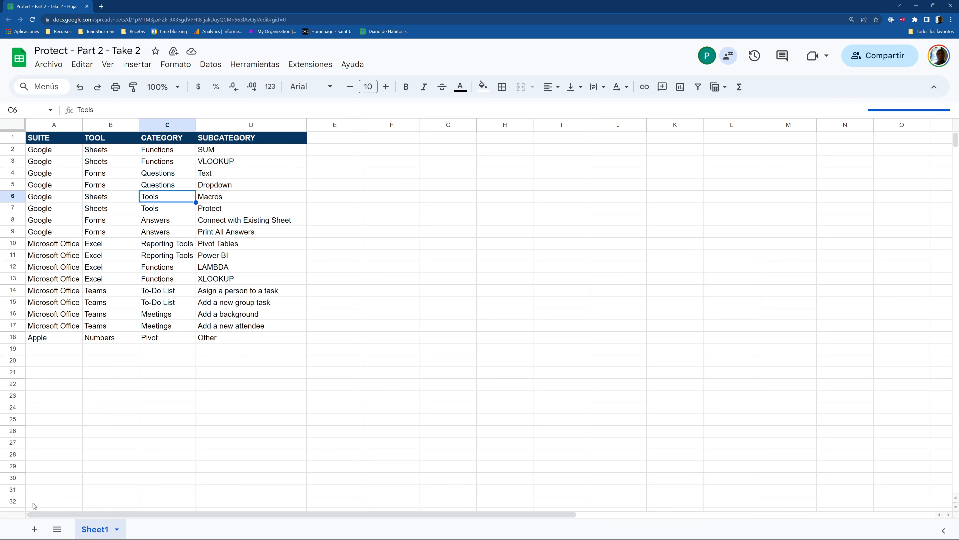
# Add a sheet named Home before Sheet1 and fill all its cells black
pyautogui.click(34, 529)
pyautogui.moveTo(148, 529); pyautogui.dragTo(80, 533)
pyautogui.doubleClick(92, 532)
pyautogui.write('Home')
pyautogui.press('Return')
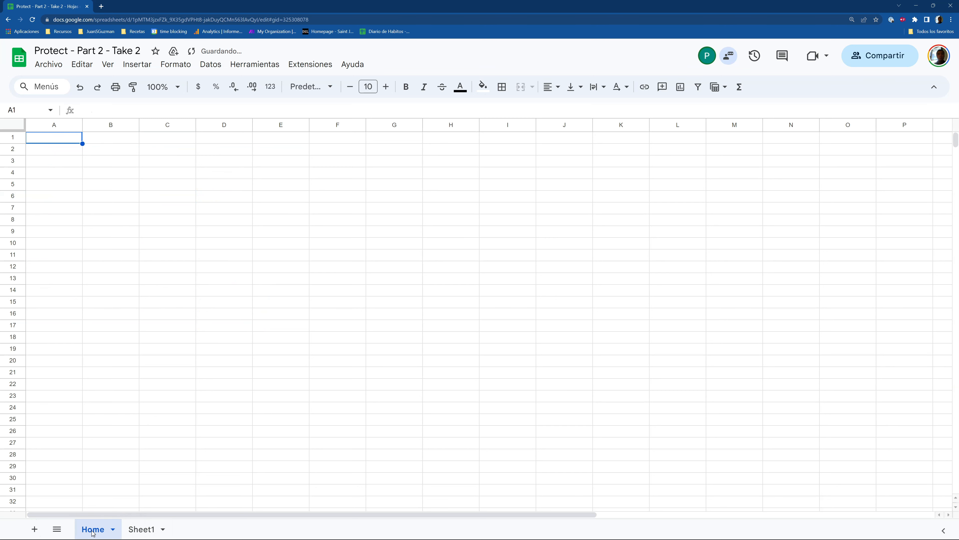
pyautogui.click(23, 124)
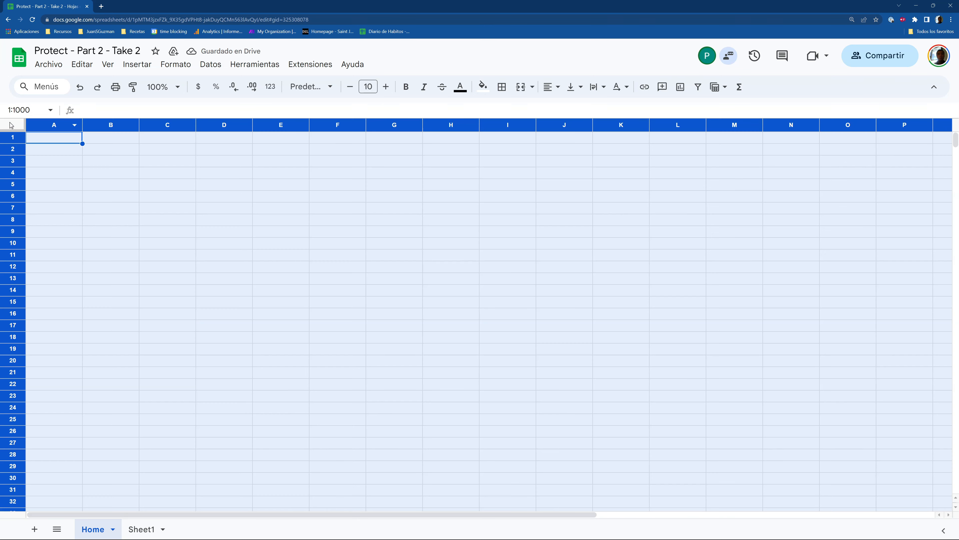
pyautogui.click(482, 87)
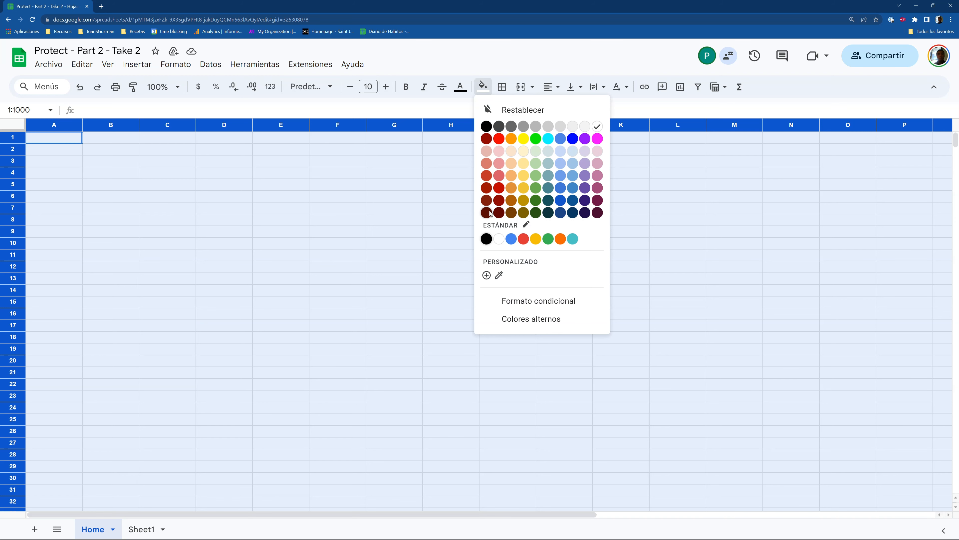
pyautogui.click(485, 128)
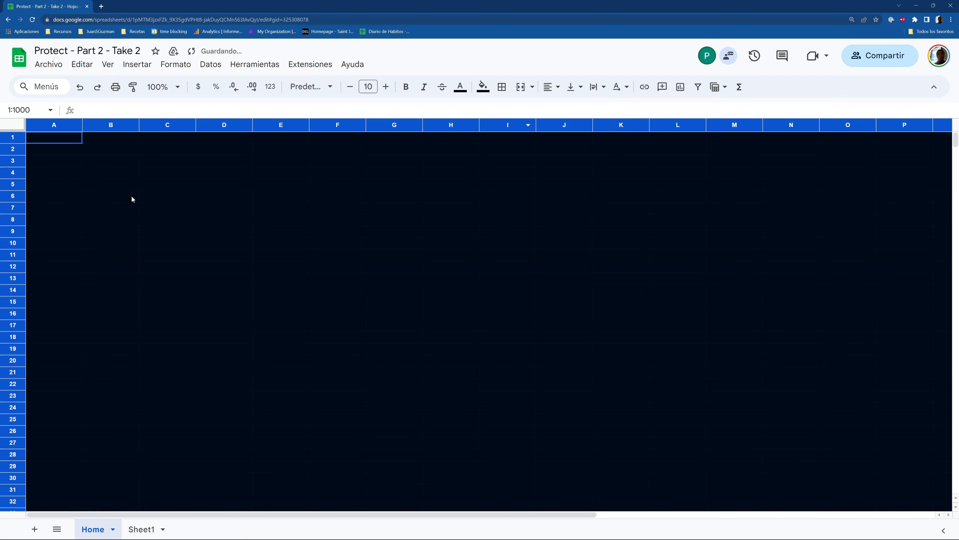
# Enter Welcome in cell B5 with white text
pyautogui.click(127, 185)
pyautogui.write('Welcome')
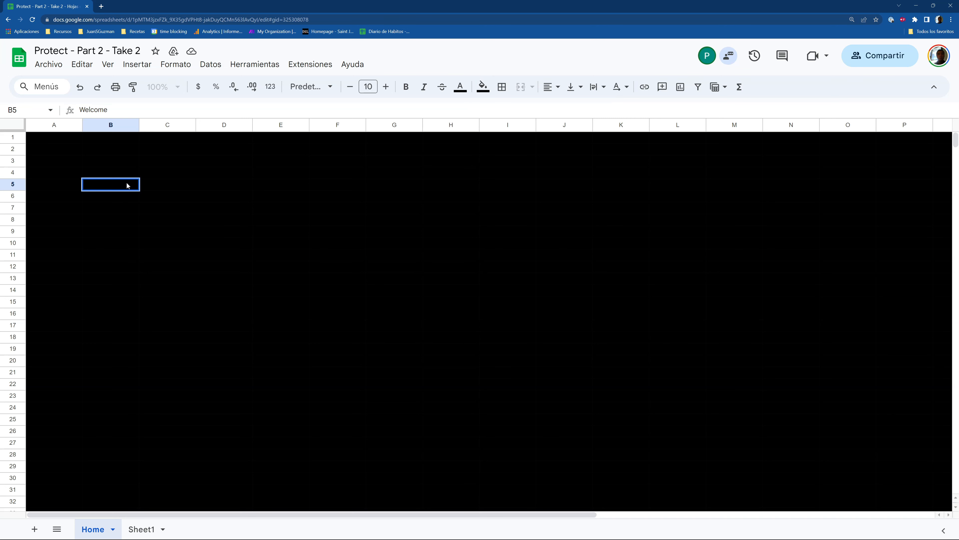
pyautogui.press('Return')
pyautogui.click(127, 185)
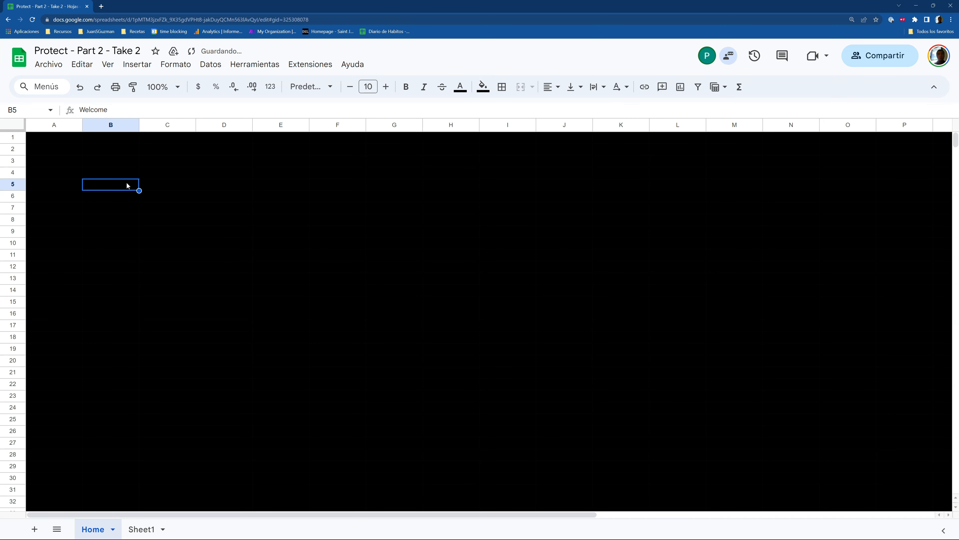
pyautogui.click(462, 88)
pyautogui.click(574, 126)
# Enlarge the Welcome heading's font to size 29
pyautogui.click(387, 88)
pyautogui.click(386, 87)
pyautogui.click(388, 87)
pyautogui.click(388, 87)
pyautogui.click(389, 88)
pyautogui.click(390, 88)
pyautogui.click(391, 88)
pyautogui.click(390, 88)
pyautogui.click(390, 88)
pyautogui.click(391, 88)
pyautogui.click(391, 88)
pyautogui.click(390, 88)
pyautogui.click(390, 88)
pyautogui.click(390, 88)
pyautogui.click(390, 88)
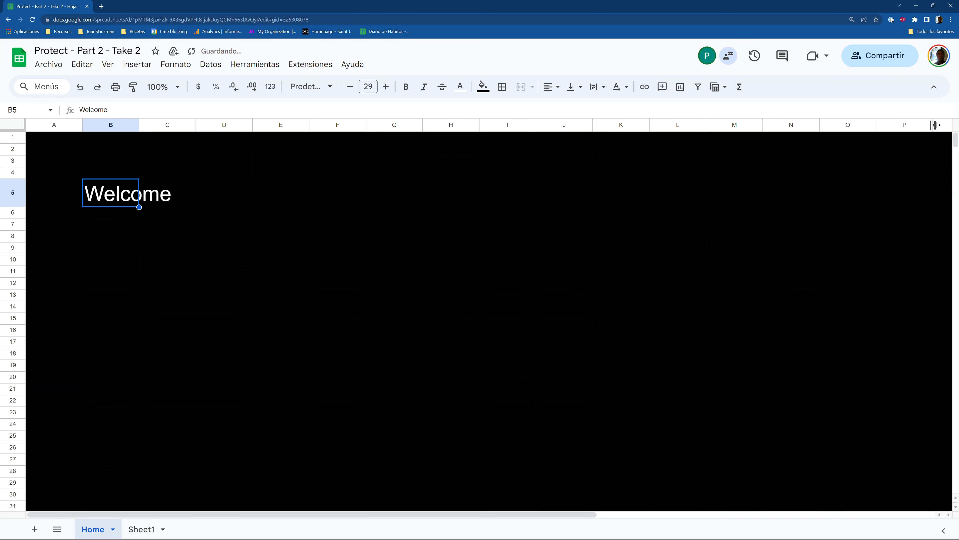
pyautogui.click(906, 125)
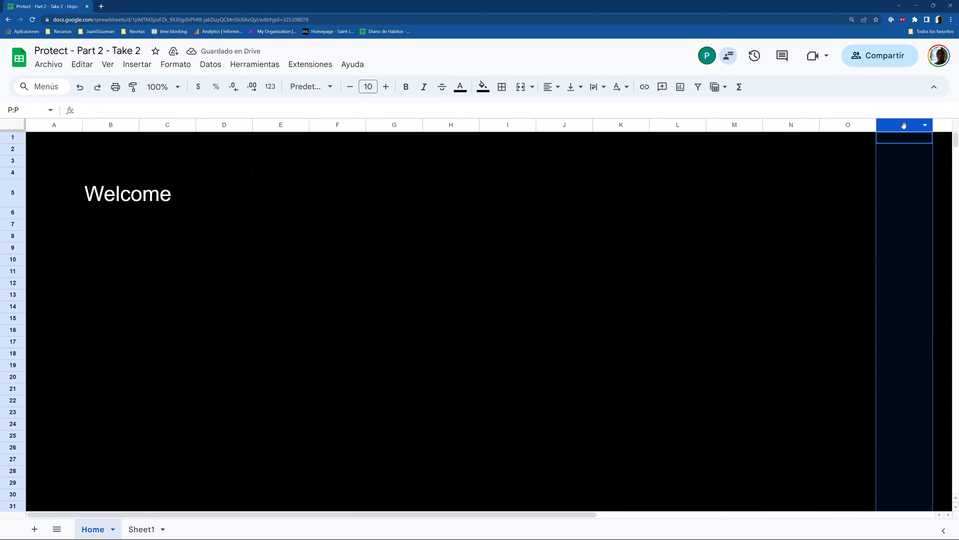
# Delete columns P–Z and rows 31–1000 from the Home sheet
pyautogui.hotkey('ctrl', 'shift', 'Right')
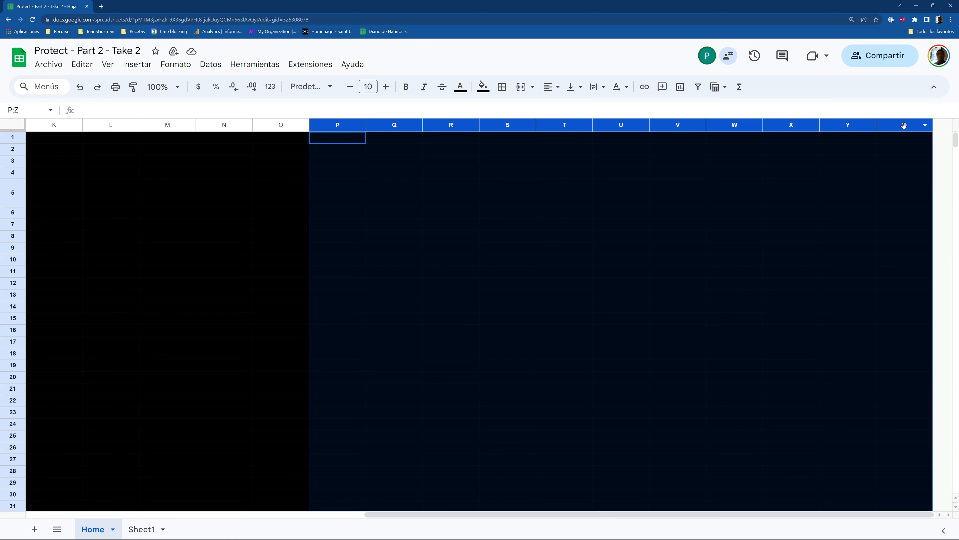
pyautogui.hotkey('ctrl', 'alt', '-')
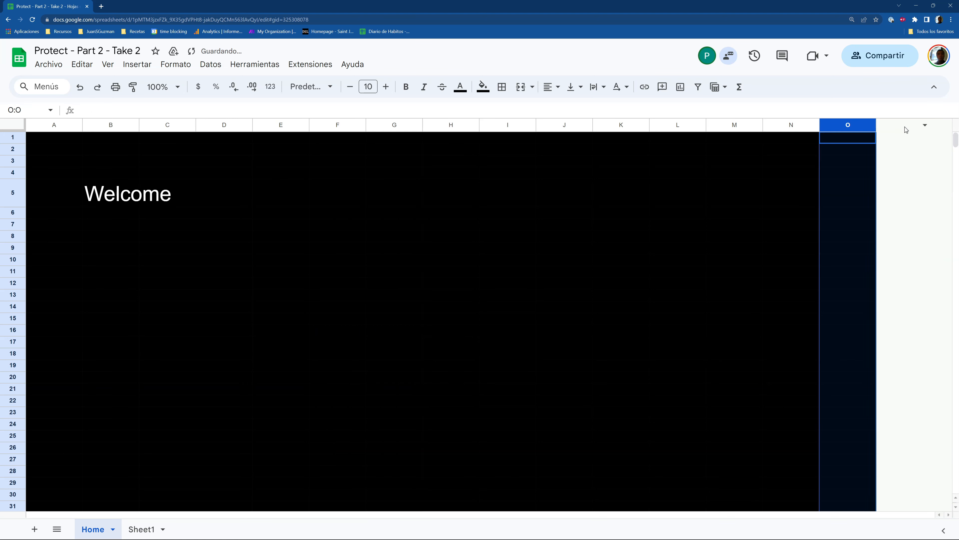
pyautogui.hotkey('ctrl', 'Home')
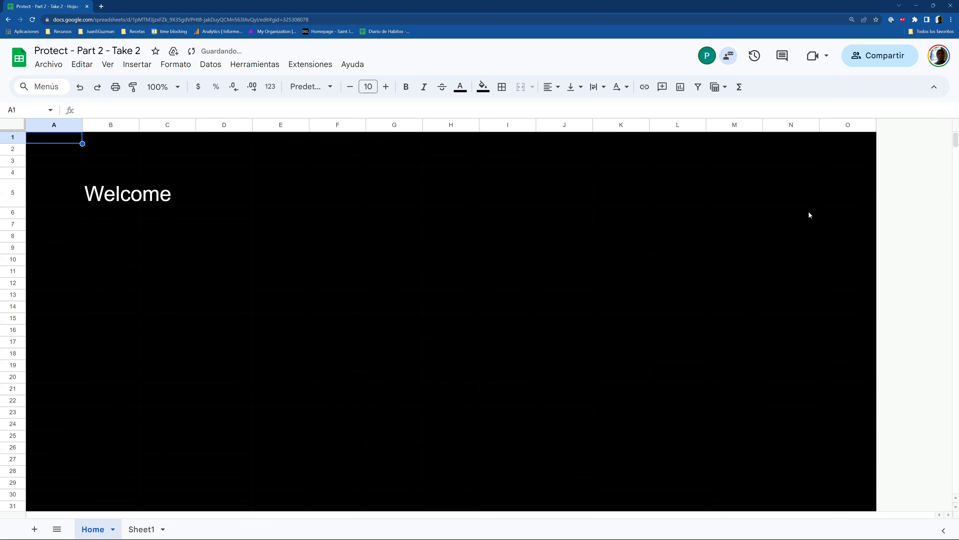
pyautogui.scroll(-1, 45, 461)
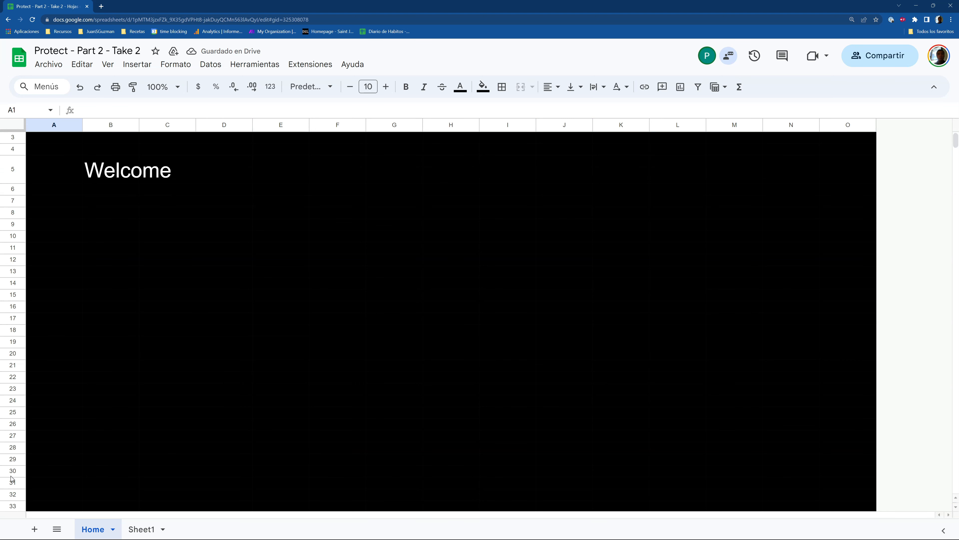
pyautogui.click(12, 485)
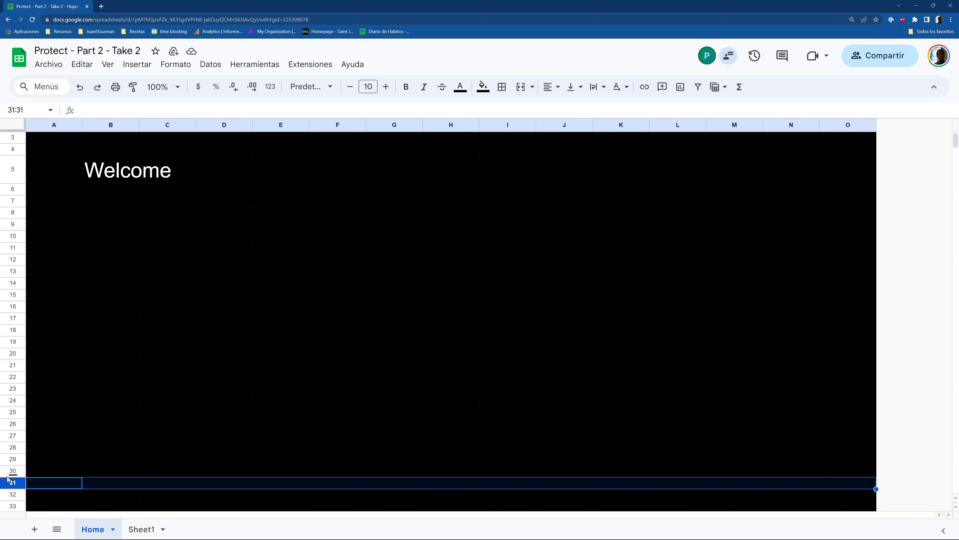
pyautogui.hotkey('ctrl', 'shift', 'Down')
pyautogui.hotkey('ctrl', 'alt', '-')
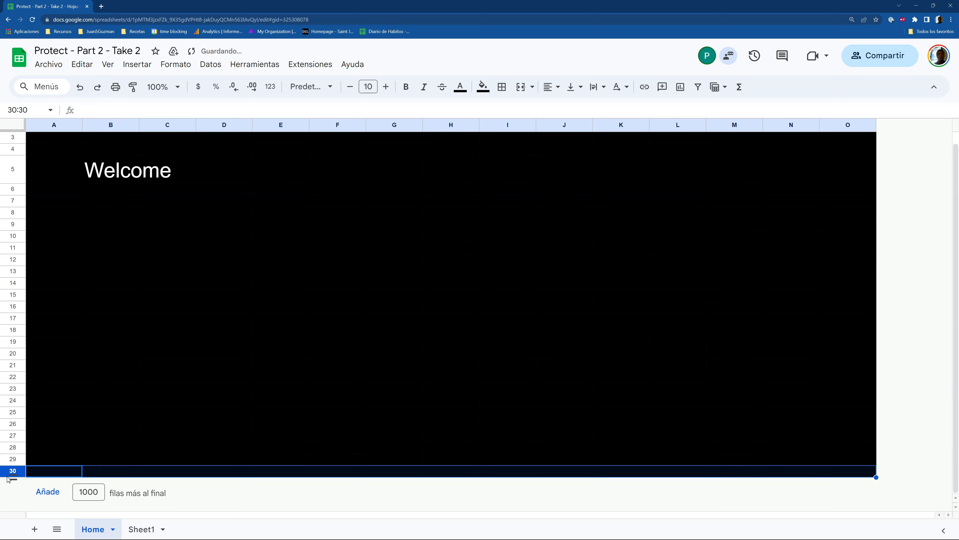
pyautogui.press('Up')
pyautogui.press('Up')
pyautogui.press('Up')
pyautogui.press('Up')
pyautogui.press('Up')
pyautogui.press('Up')
pyautogui.press('Up')
pyautogui.press('Up')
pyautogui.press('Up')
pyautogui.press('Up')
pyautogui.press('Up')
pyautogui.press('Up')
pyautogui.press('Up')
pyautogui.press('Up')
pyautogui.press('Up')
pyautogui.press('Up')
pyautogui.press('Up')
pyautogui.press('Up')
pyautogui.press('Up')
pyautogui.press('Up')
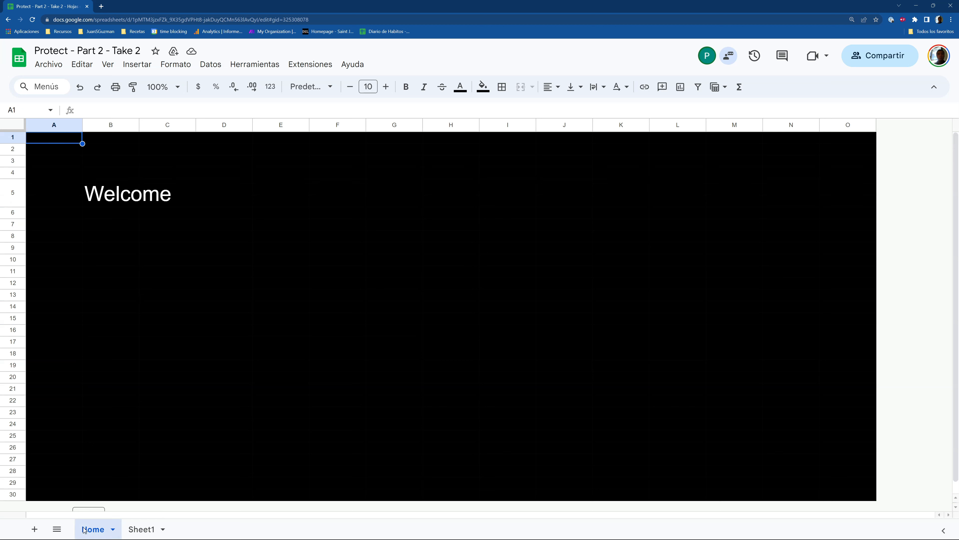
pyautogui.moveTo(97, 527)
pyautogui.mouseDown()
pyautogui.moveTo(131, 528)
pyautogui.moveTo(92, 527)
pyautogui.mouseUp()
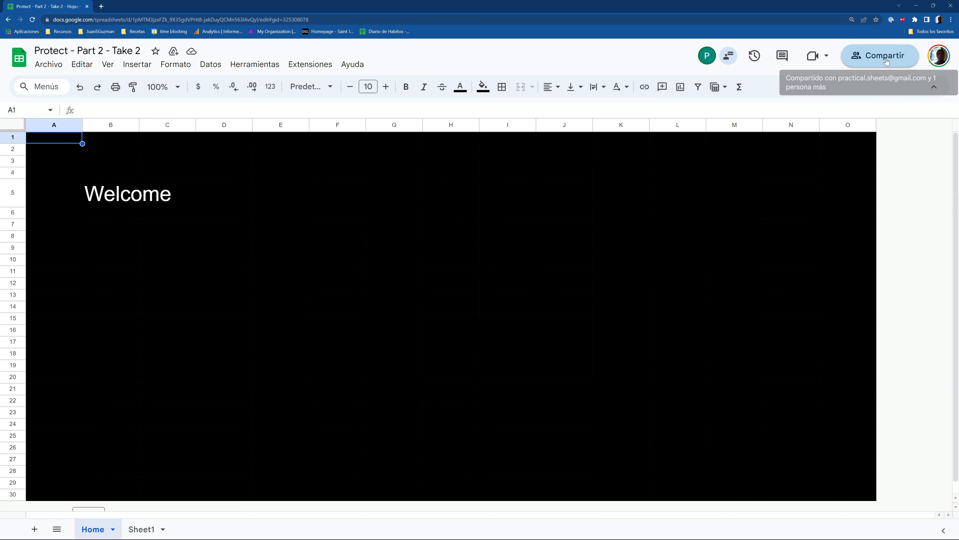
# Copy the Protect - Part 2 - Take 2 share link and select the collaborator window's address
pyautogui.hotkey('alt', 'Tab')
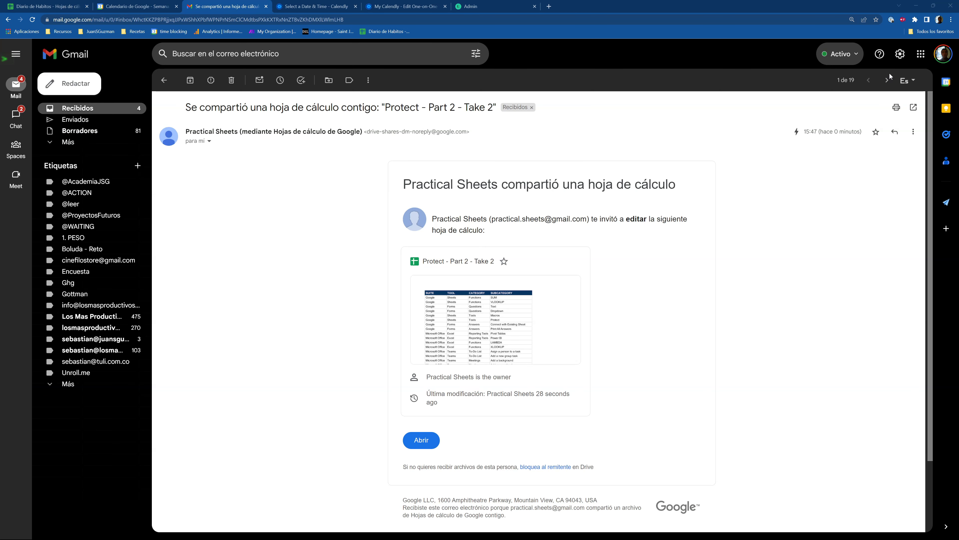
pyautogui.hotkey('alt', 'Tab')
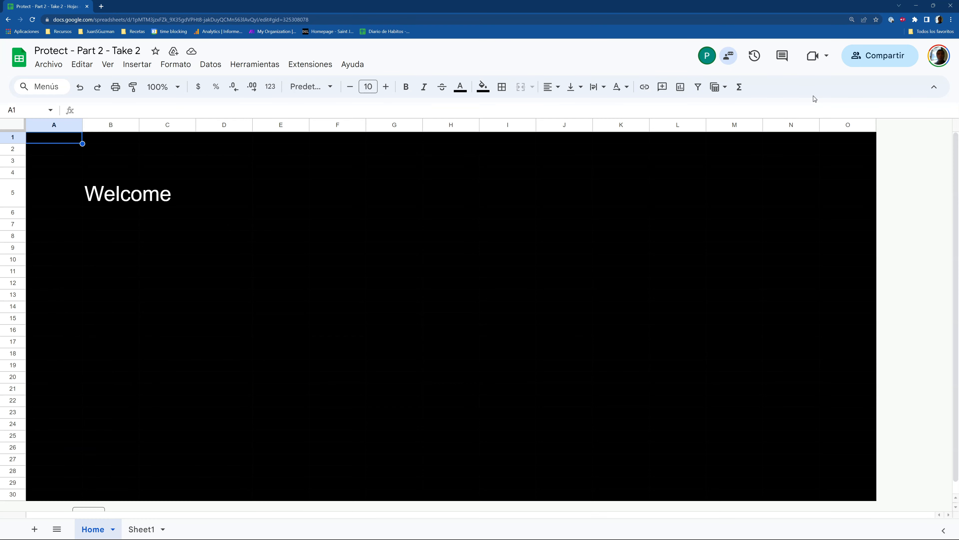
pyautogui.hotkey('alt', 'Tab')
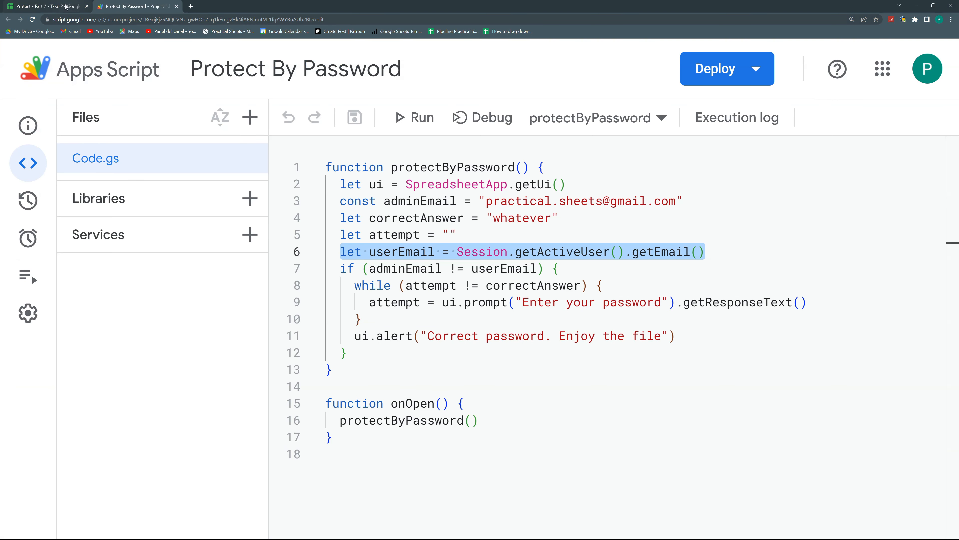
pyautogui.click(65, 6)
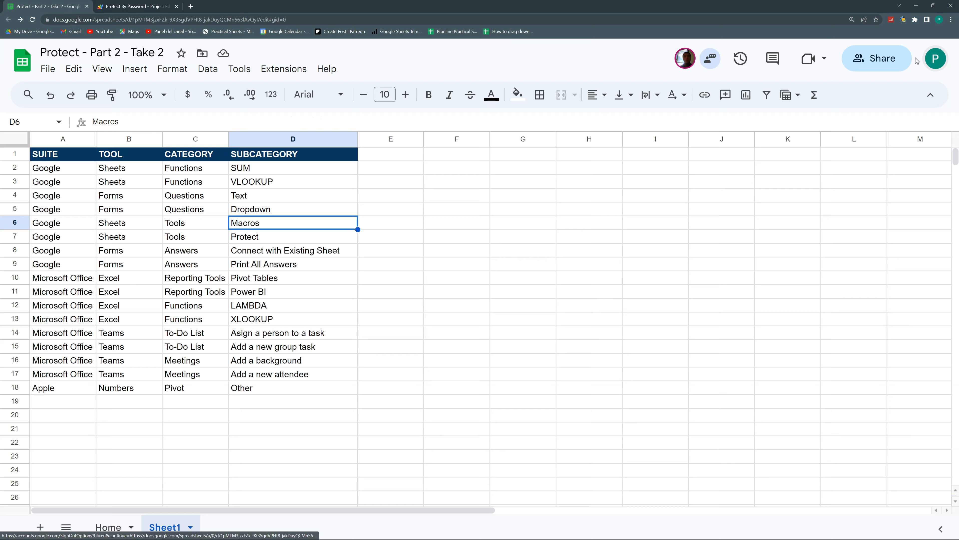
pyautogui.click(886, 60)
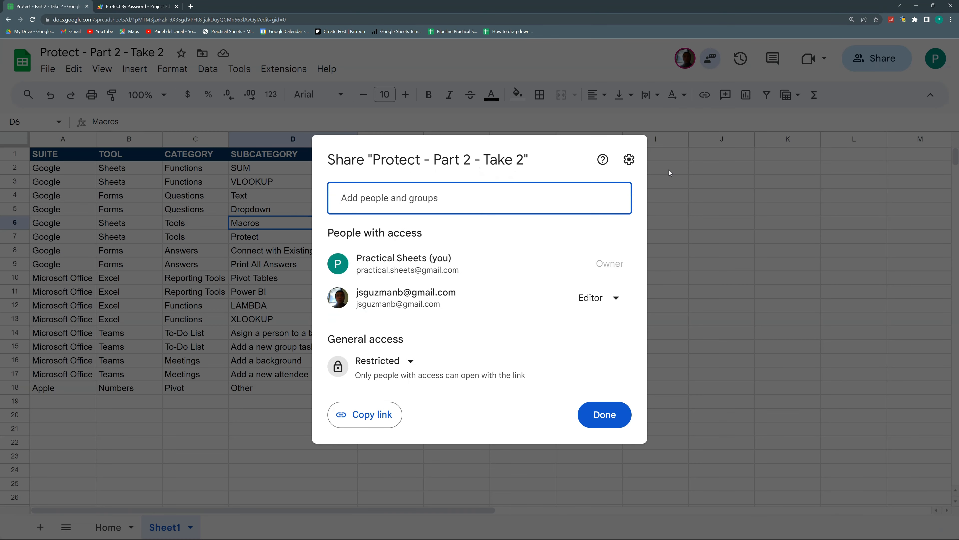
pyautogui.click(379, 412)
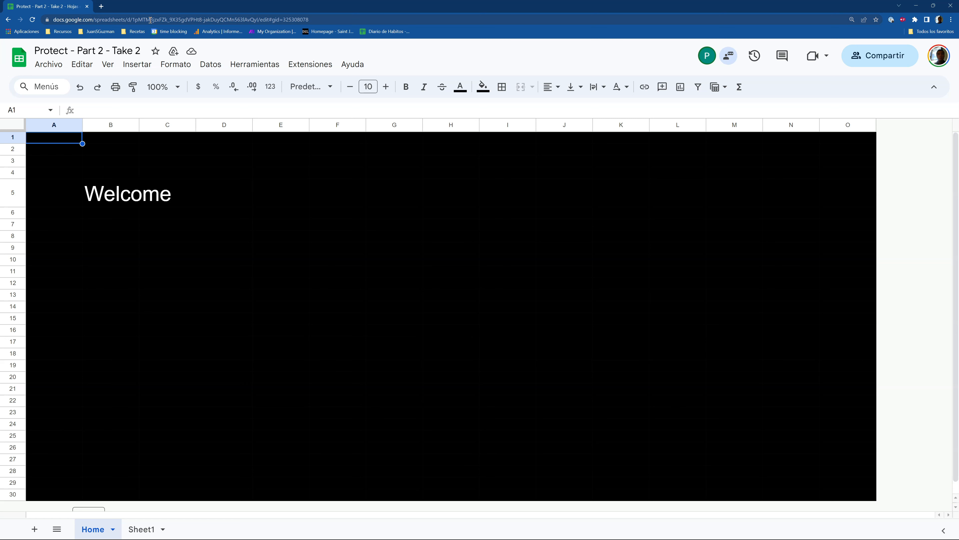
pyautogui.click(150, 19)
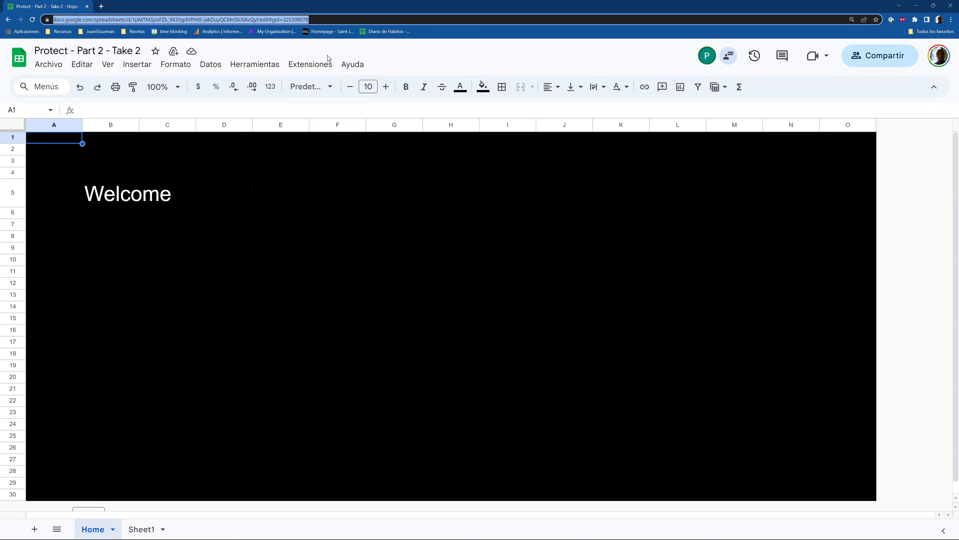
# Paste the share link in the collaborator's browser, open it, and reload the page
pyautogui.hotkey('ctrl', 'v')
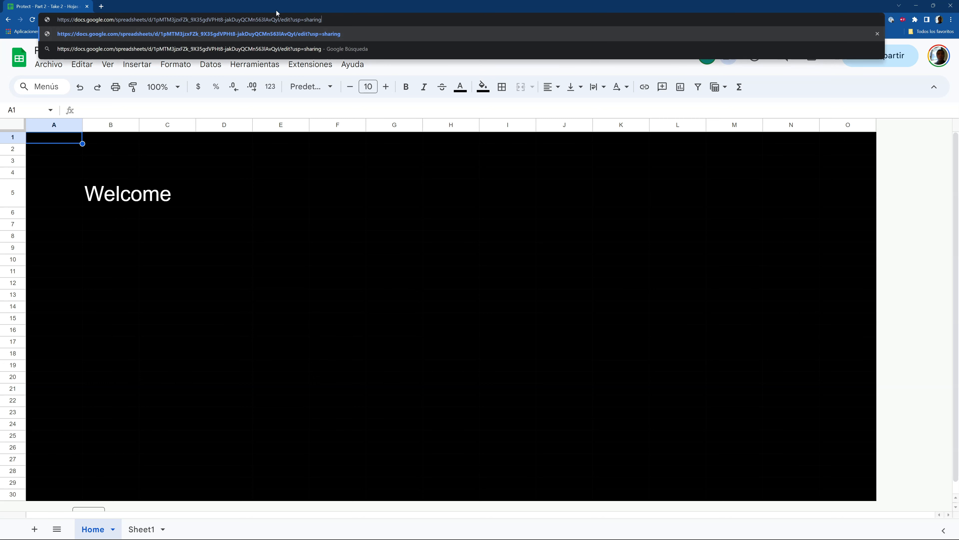
pyautogui.press('Return')
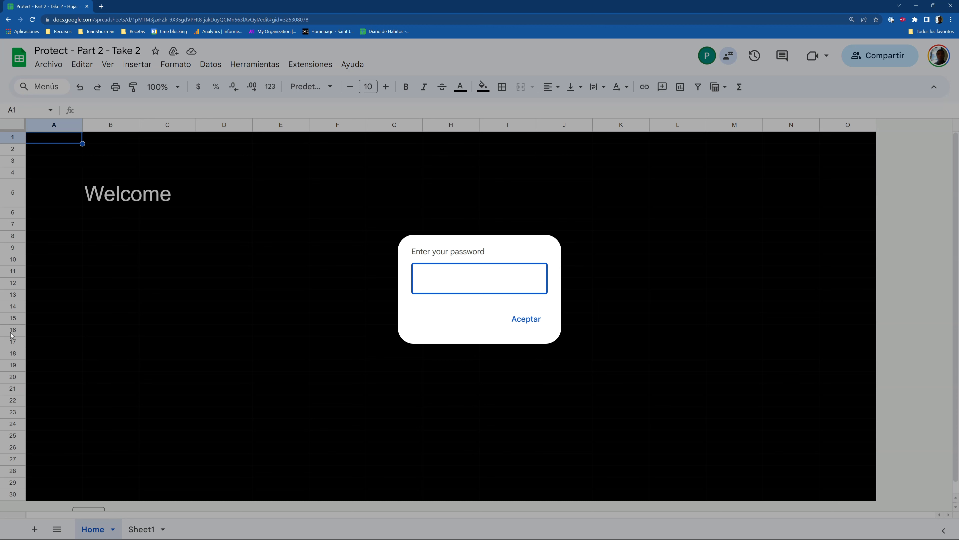
pyautogui.click(34, 20)
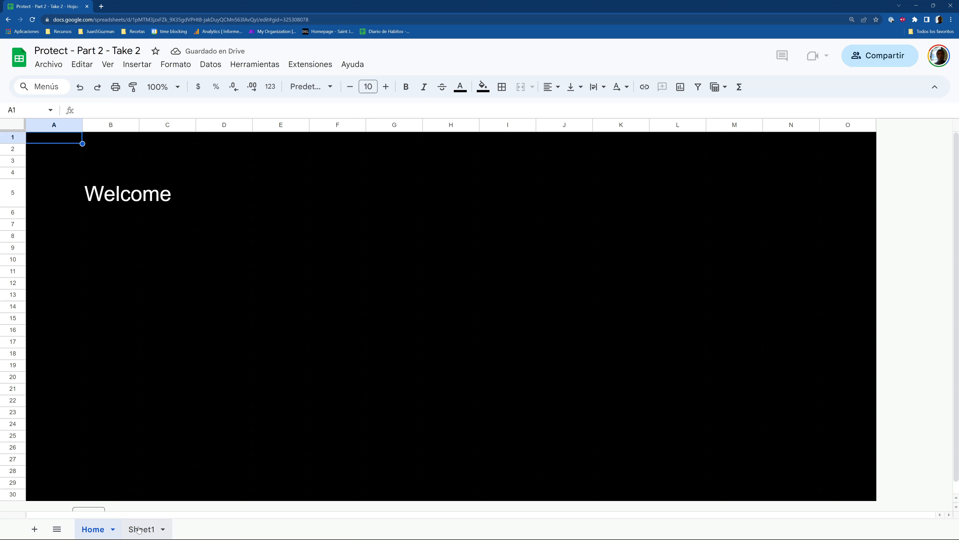
# As the collaborator, select D10 and D15 on Sheet1, then dismiss the password prompt empty
pyautogui.click(138, 529)
pyautogui.click(120, 227)
pyautogui.click(249, 183)
pyautogui.click(259, 245)
pyautogui.click(270, 306)
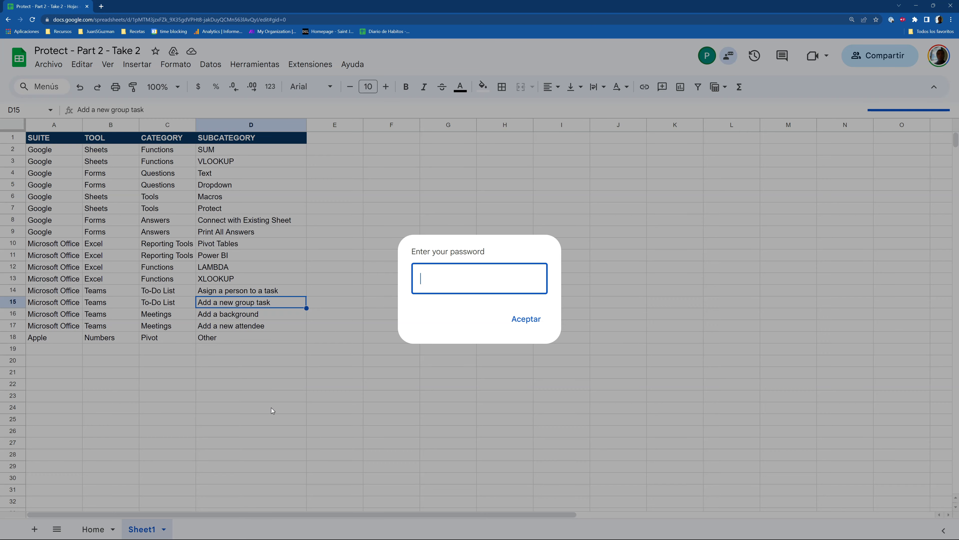
pyautogui.press('Escape')
pyautogui.click(526, 318)
# Give the A1:D18 table black fill and black text
pyautogui.moveTo(41, 154); pyautogui.dragTo(264, 267)
pyautogui.moveTo(315, 327); pyautogui.dragTo(274, 337)
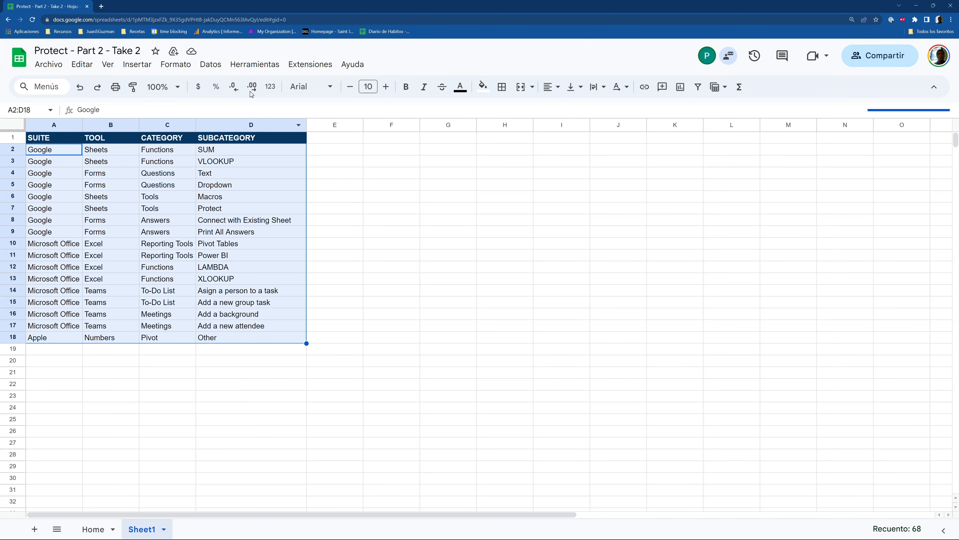
pyautogui.moveTo(44, 141); pyautogui.dragTo(286, 336)
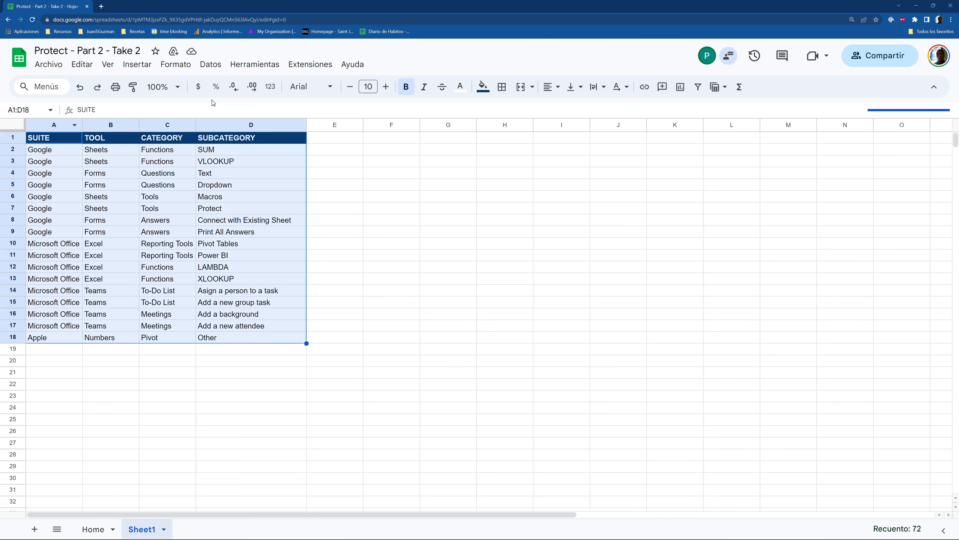
pyautogui.click(481, 87)
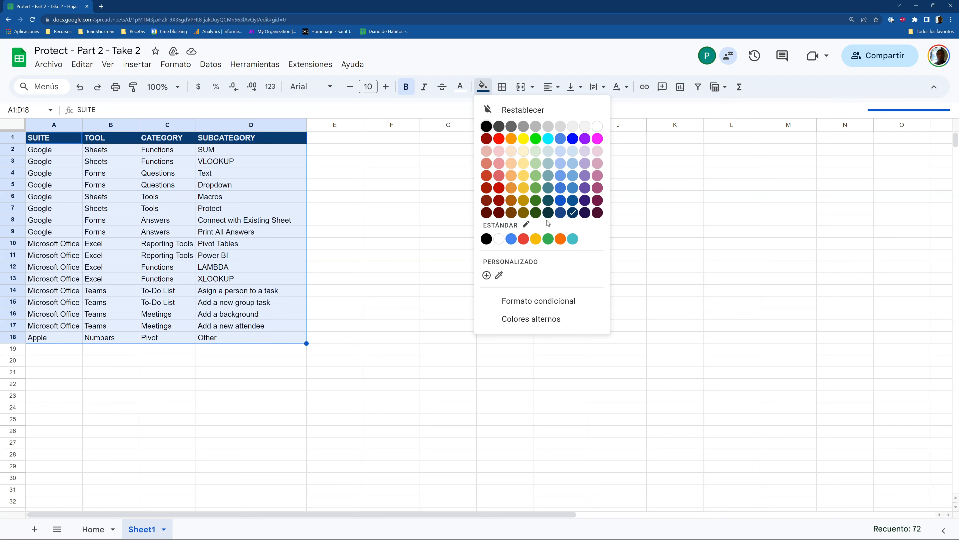
pyautogui.click(487, 127)
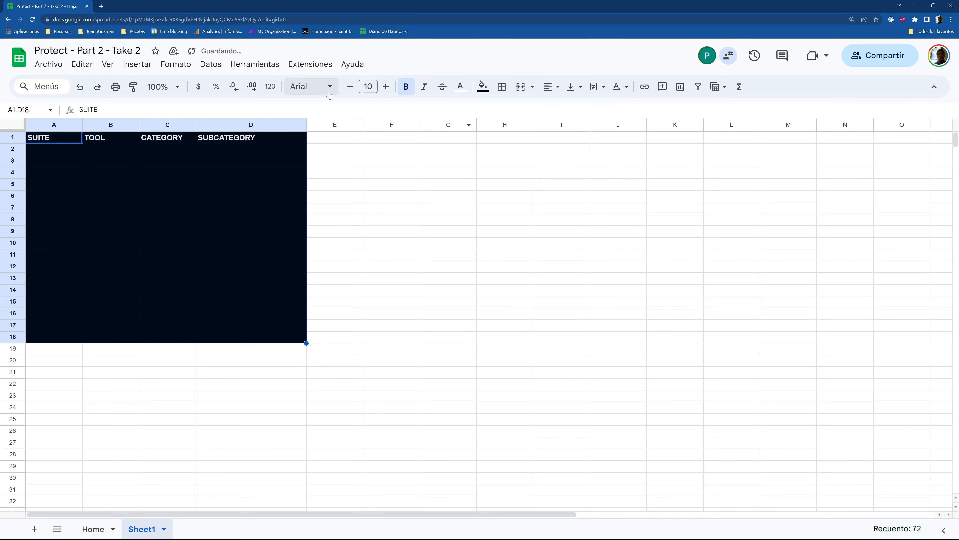
pyautogui.click(464, 91)
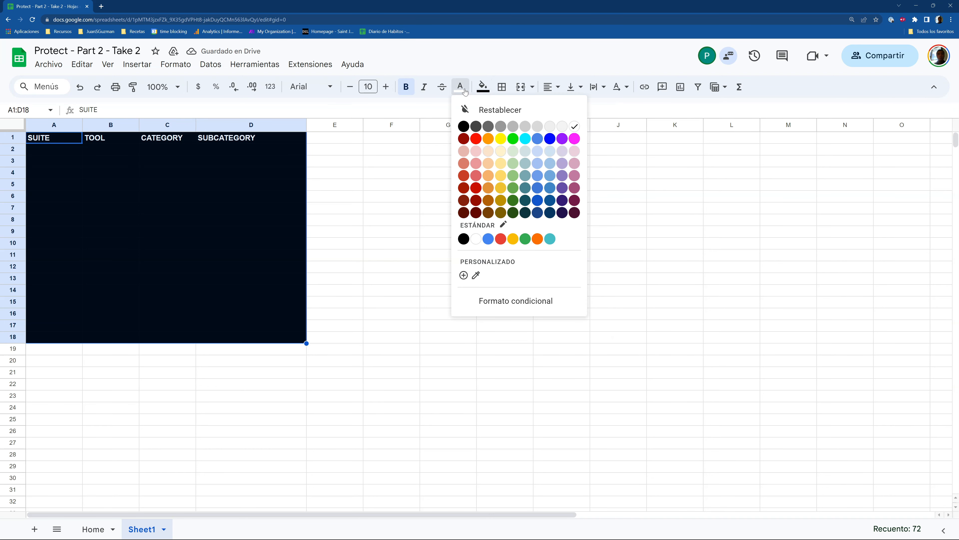
pyautogui.click(462, 127)
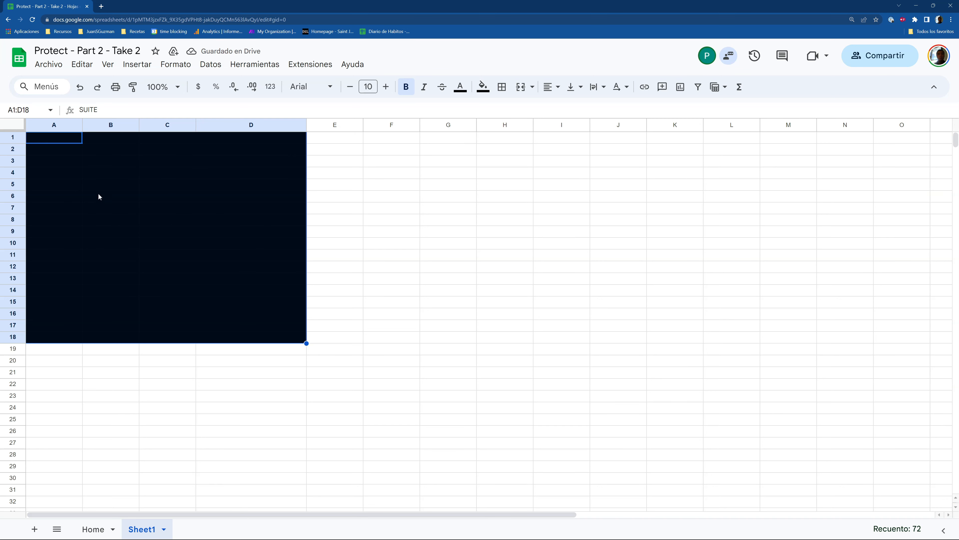
# Copy the blacked-out A1:D18 block and paste it at F5, revealing its text
pyautogui.click(74, 140)
pyautogui.moveTo(84, 162); pyautogui.dragTo(298, 340)
pyautogui.hotkey('ctrl', 'c')
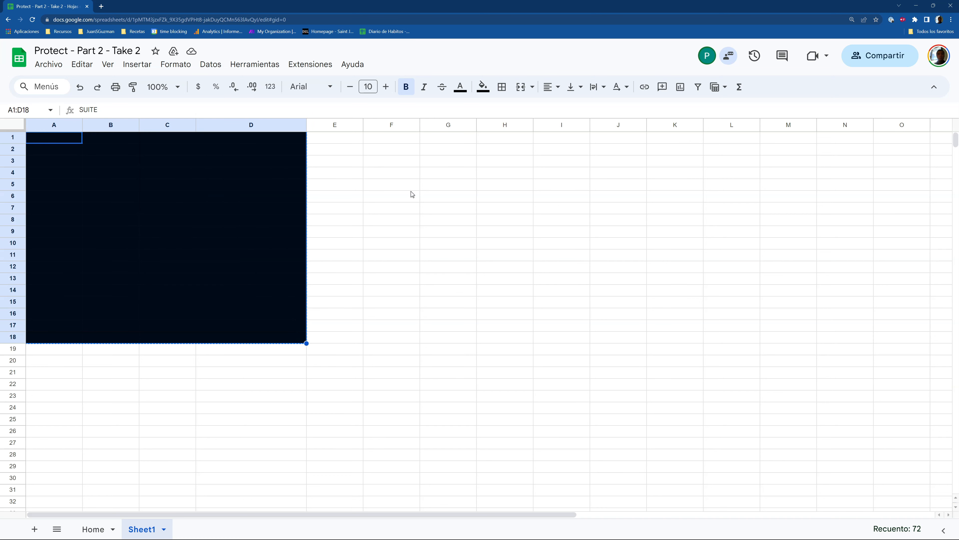
pyautogui.click(411, 187)
pyautogui.hotkey('ctrl', 'v')
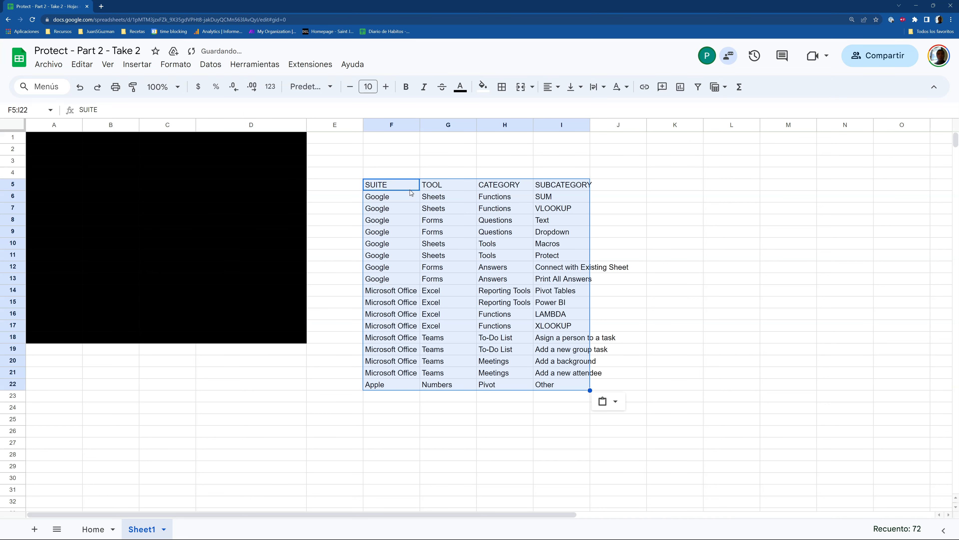
# Undo the pasted copy at F5:I22
pyautogui.hotkey('ctrl', 'z')
pyautogui.click(206, 172)
pyautogui.click(150, 176)
pyautogui.click(153, 248)
pyautogui.click(77, 231)
pyautogui.click(135, 163)
# Confirm hidden cells D11, D15 and D7 still hold Power BI, Add a new group task, Protect
pyautogui.click(235, 259)
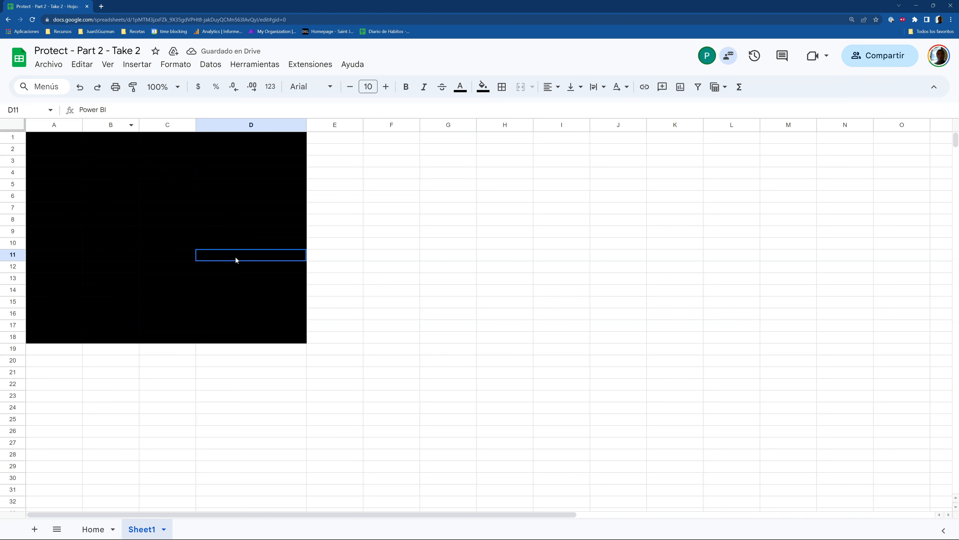
pyautogui.click(259, 304)
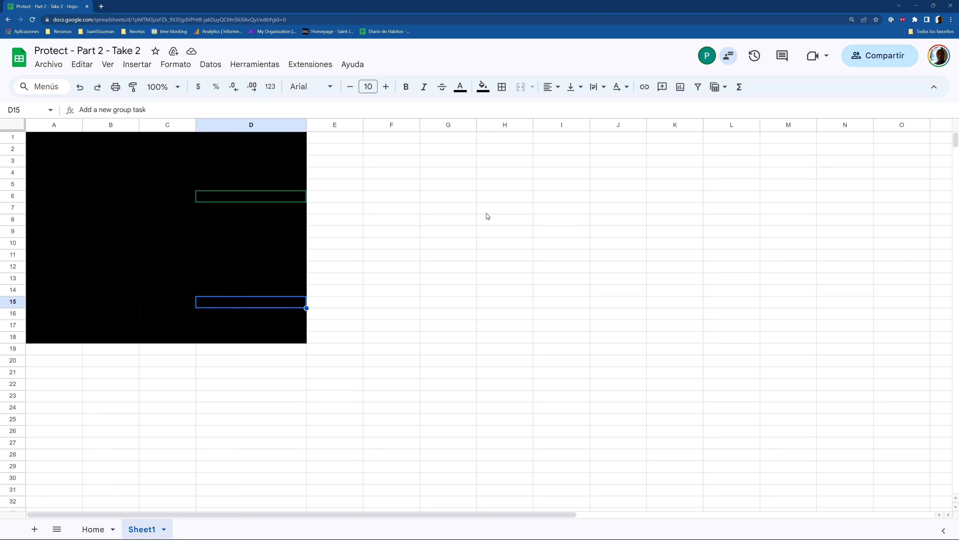
pyautogui.click(227, 255)
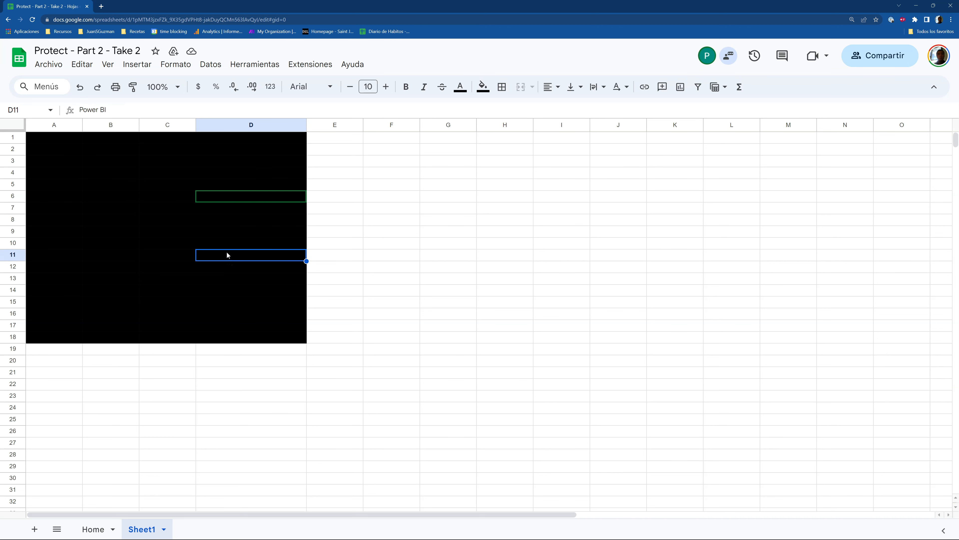
pyautogui.click(227, 211)
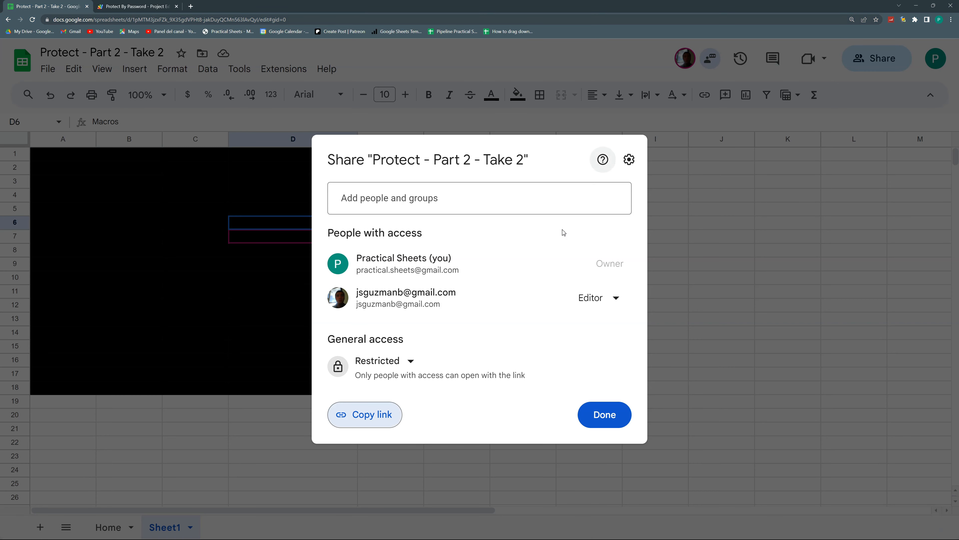
# Create a new blank spreadsheet in a new tab via sheets.new
pyautogui.click(605, 418)
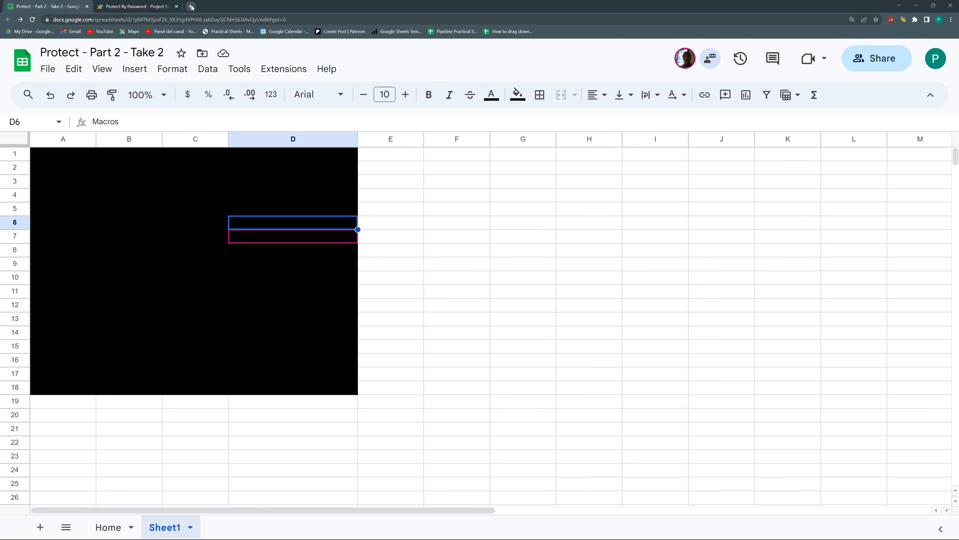
pyautogui.click(189, 6)
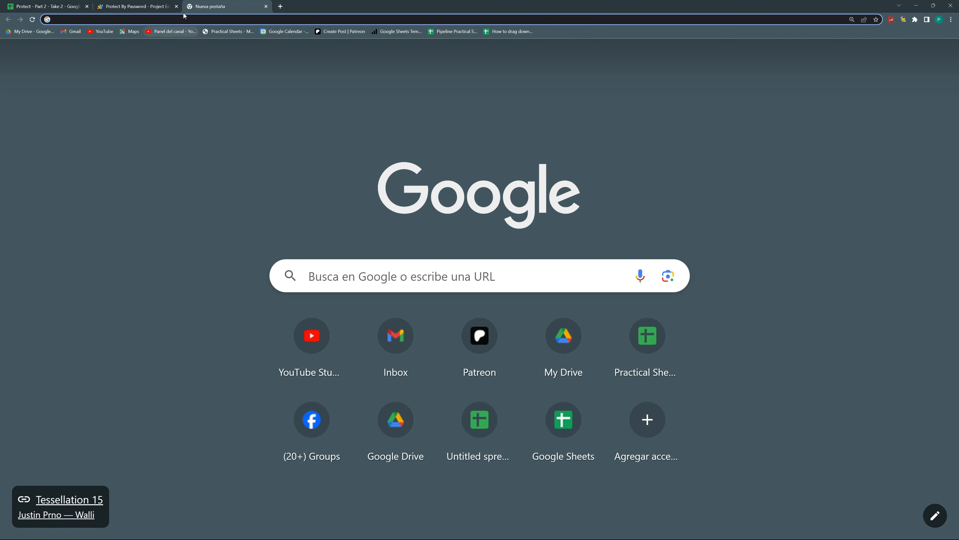
pyautogui.click(191, 21)
pyautogui.write('sheets.new')
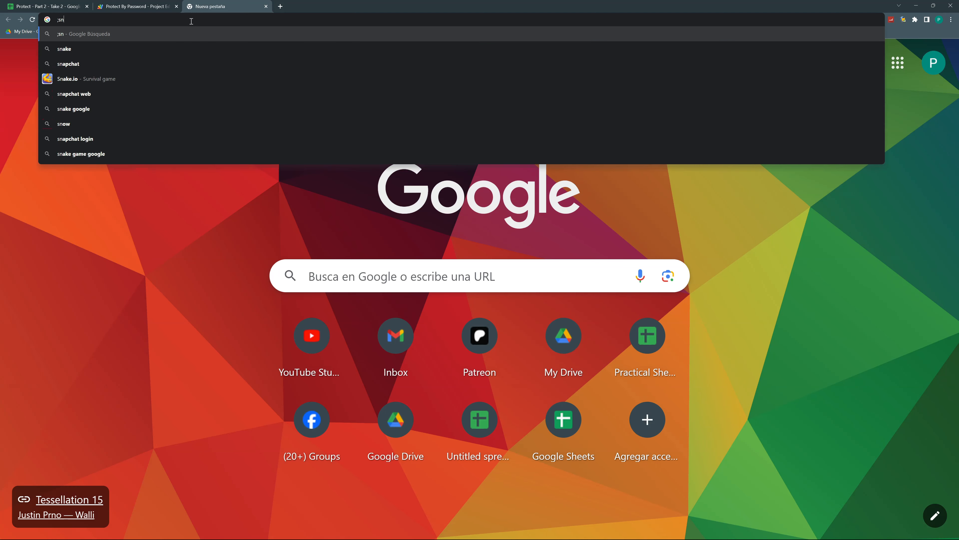
pyautogui.press('Return')
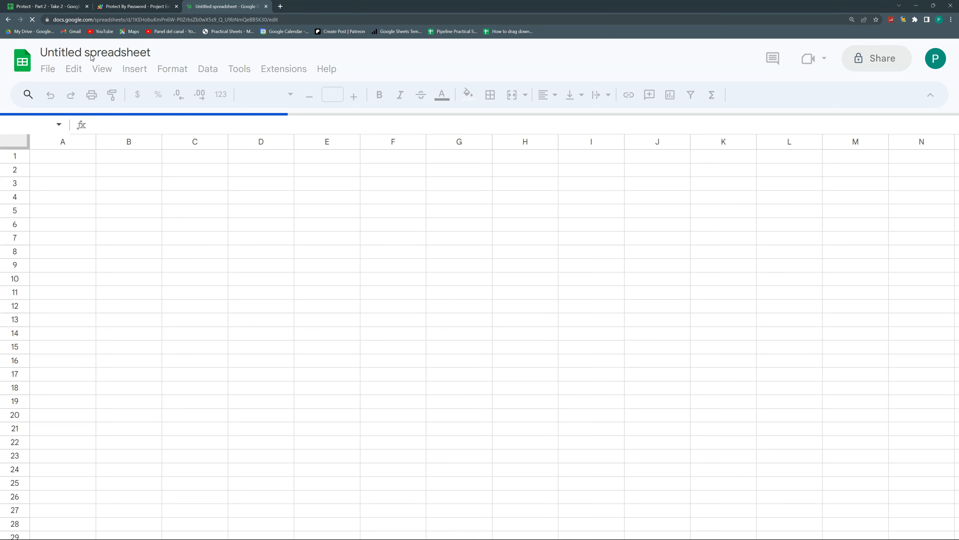
# Title the new spreadsheet 'Protect - Part 2 - Backup'
pyautogui.click(97, 52)
pyautogui.write('Protect - Part 2 - Backup')
pyautogui.press('Return')
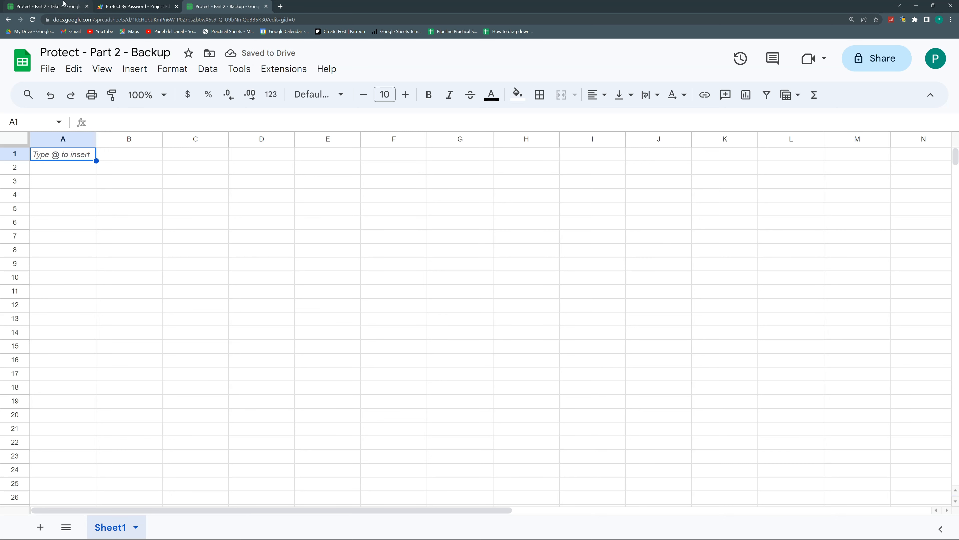
# Copy the A1:D18 table from Take 2 and paste it into the empty Backup spreadsheet
pyautogui.click(63, 3)
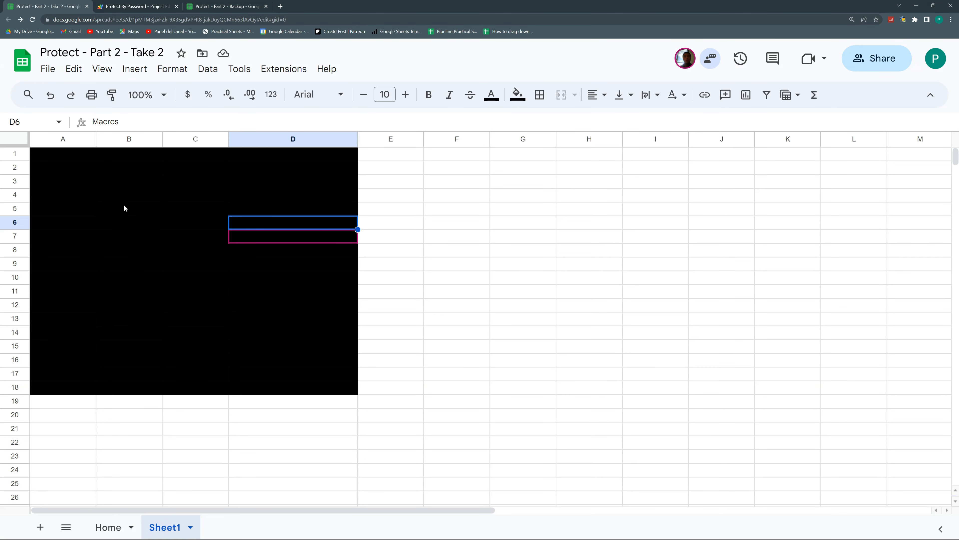
pyautogui.moveTo(76, 157); pyautogui.dragTo(302, 389)
pyautogui.hotkey('ctrl', 'c')
pyautogui.click(220, 5)
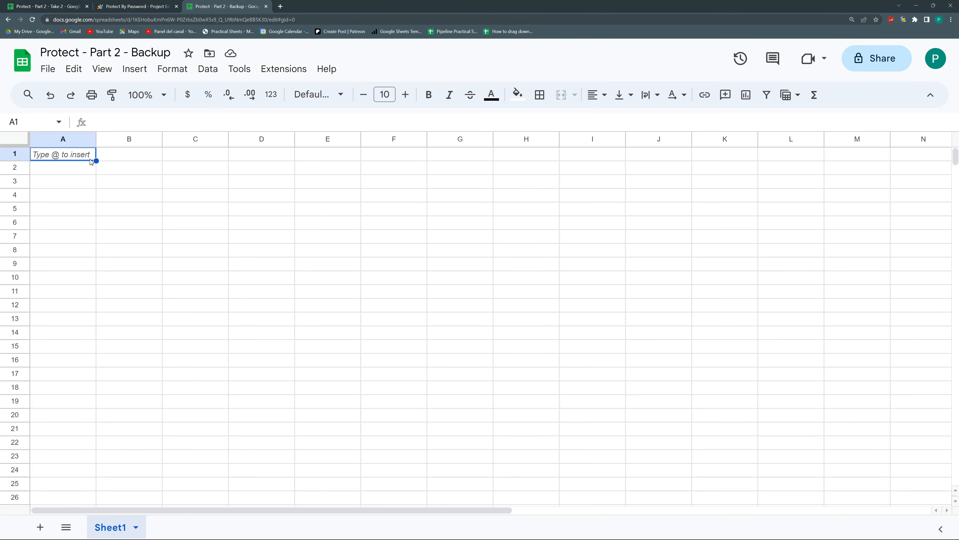
pyautogui.hotkey('ctrl', 'v')
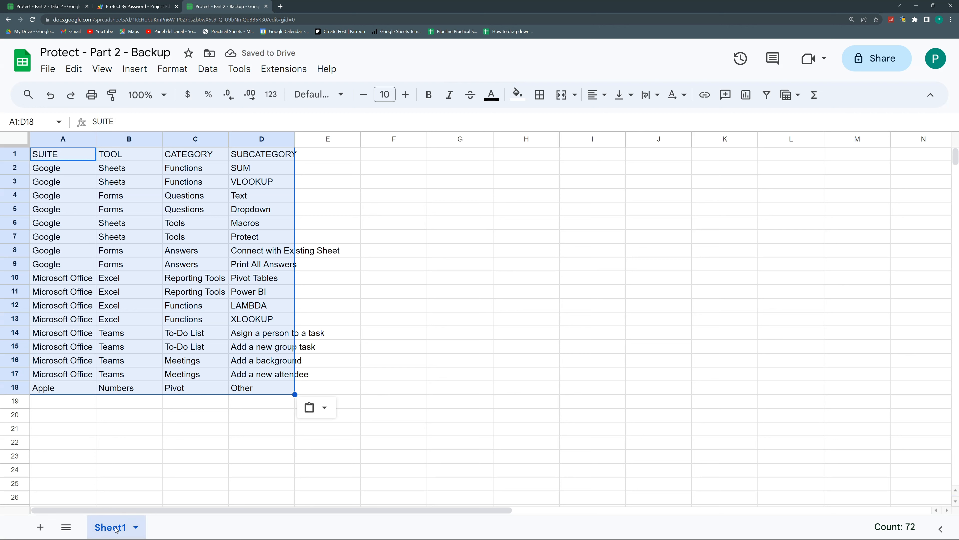
# Rename the Backup spreadsheet's Sheet1 to 'Backup'
pyautogui.doubleClick(116, 529)
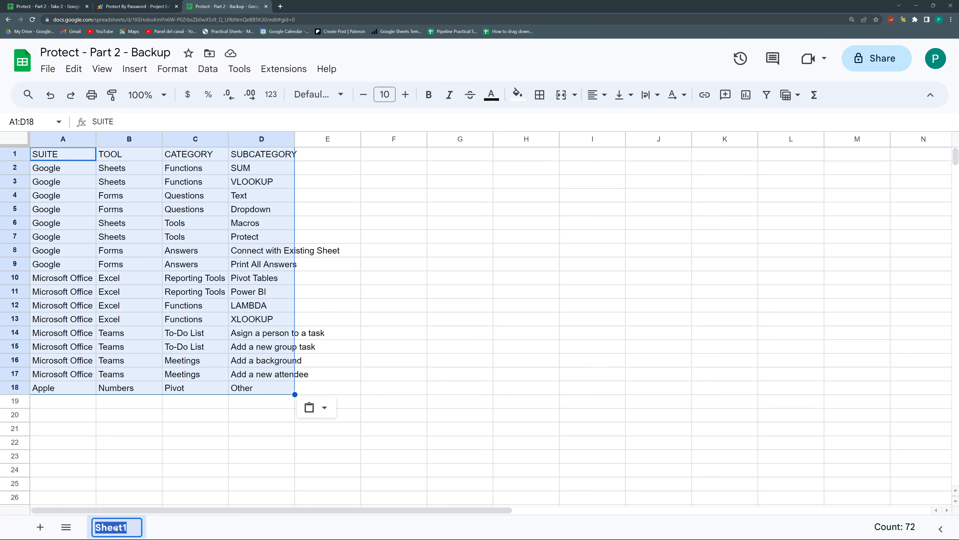
pyautogui.write('Backup')
pyautogui.press('Return')
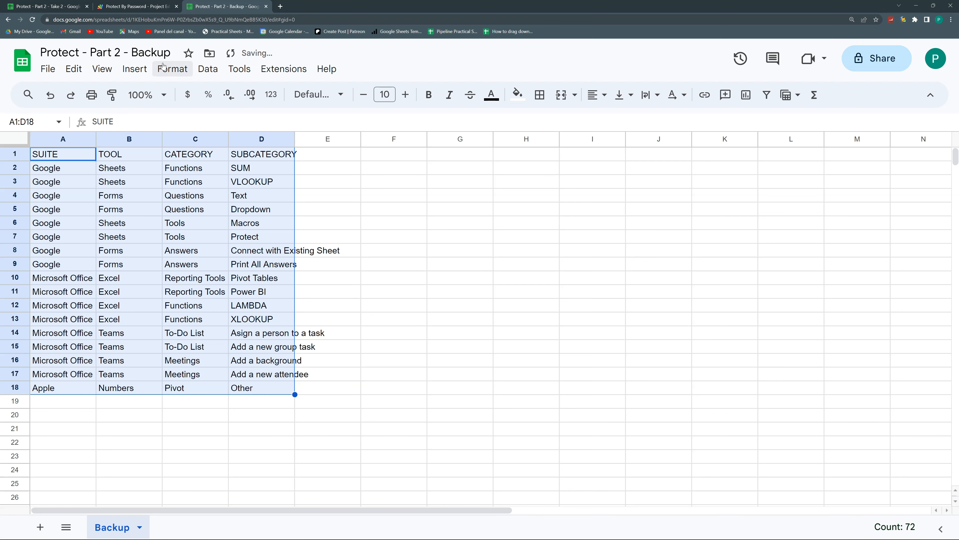
pyautogui.click(70, 5)
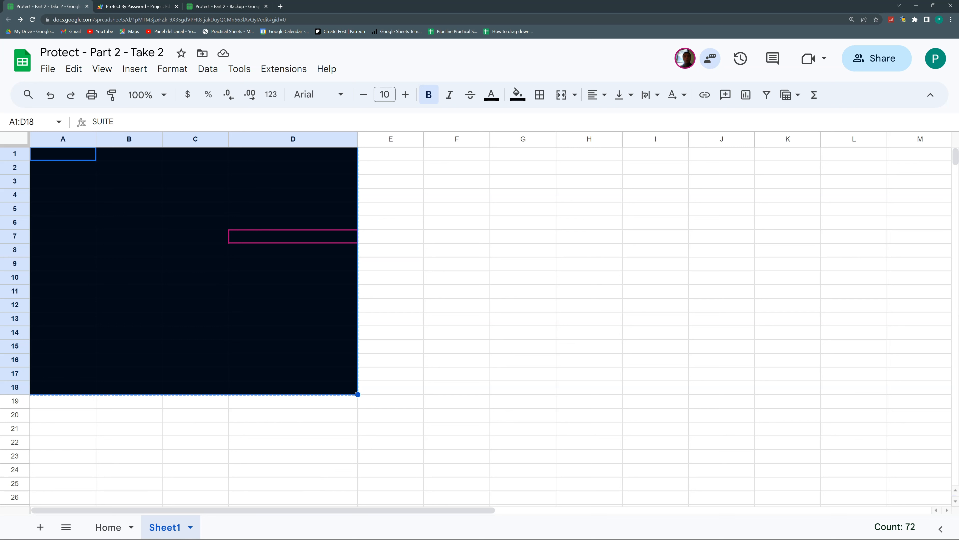
# Auto-fit the widths of columns A to E in the Backup sheet
pyautogui.click(231, 4)
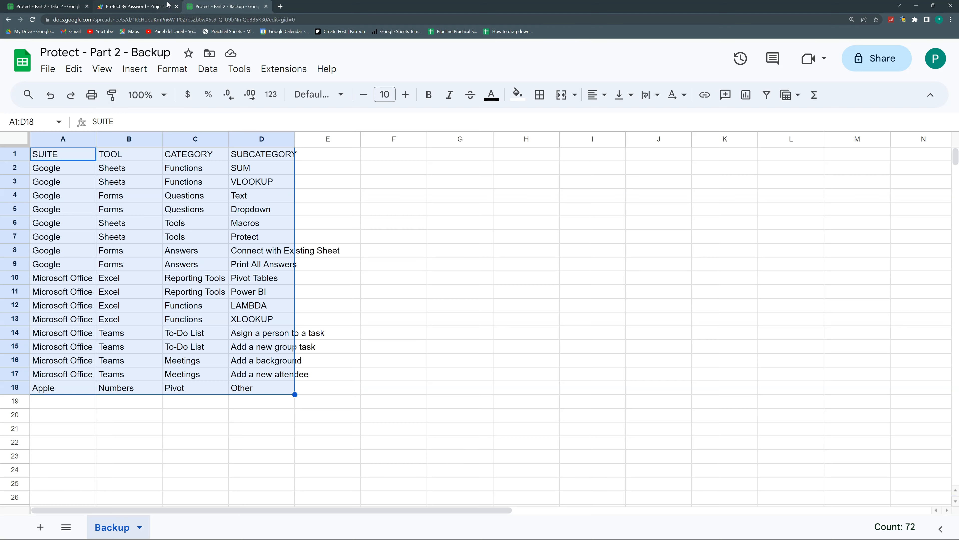
pyautogui.moveTo(315, 140); pyautogui.dragTo(88, 140)
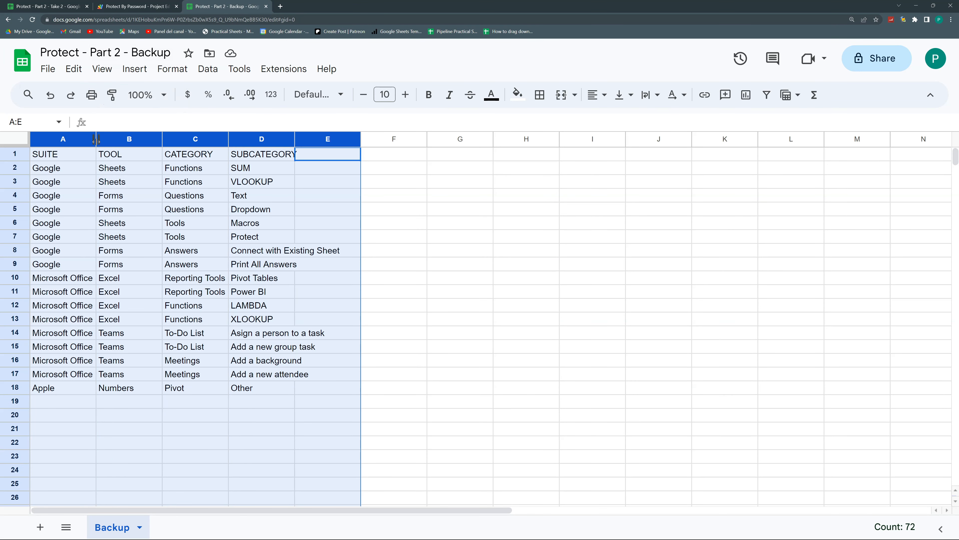
pyautogui.doubleClick(96, 139)
pyautogui.click(227, 226)
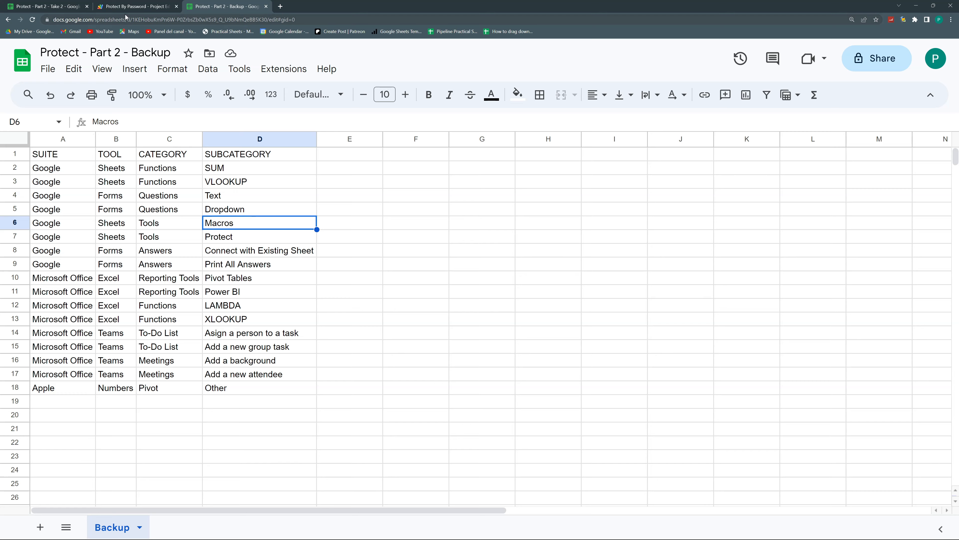
pyautogui.click(125, 6)
# Reset the text colour and remove the black fill on A1:D19 so the data shows
pyautogui.click(53, 6)
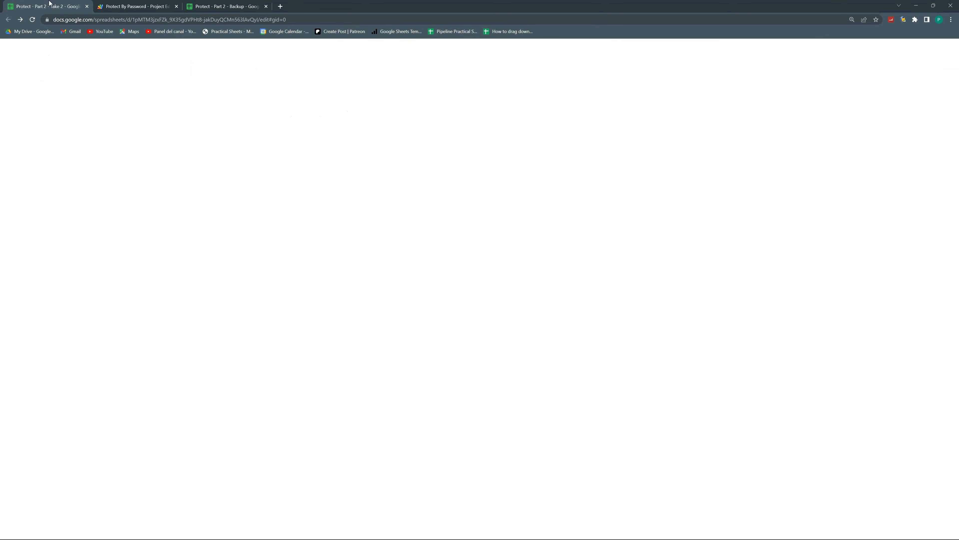
pyautogui.click(72, 154)
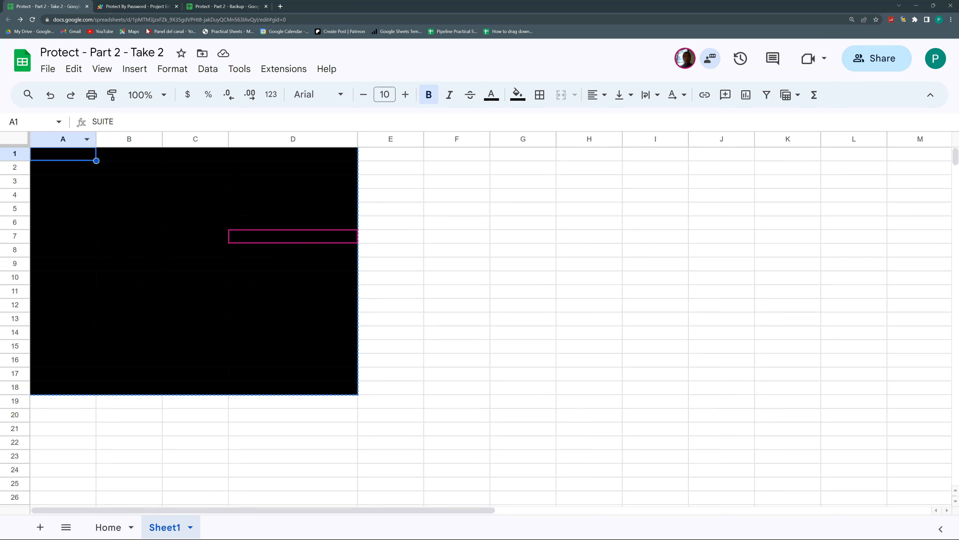
pyautogui.moveTo(306, 158); pyautogui.dragTo(102, 401)
pyautogui.click(491, 94)
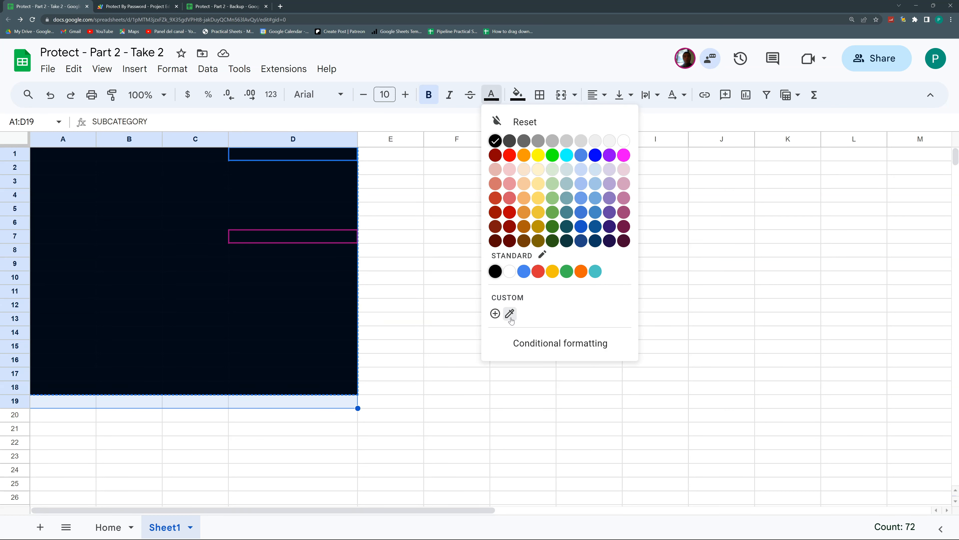
pyautogui.click(516, 115)
pyautogui.click(518, 95)
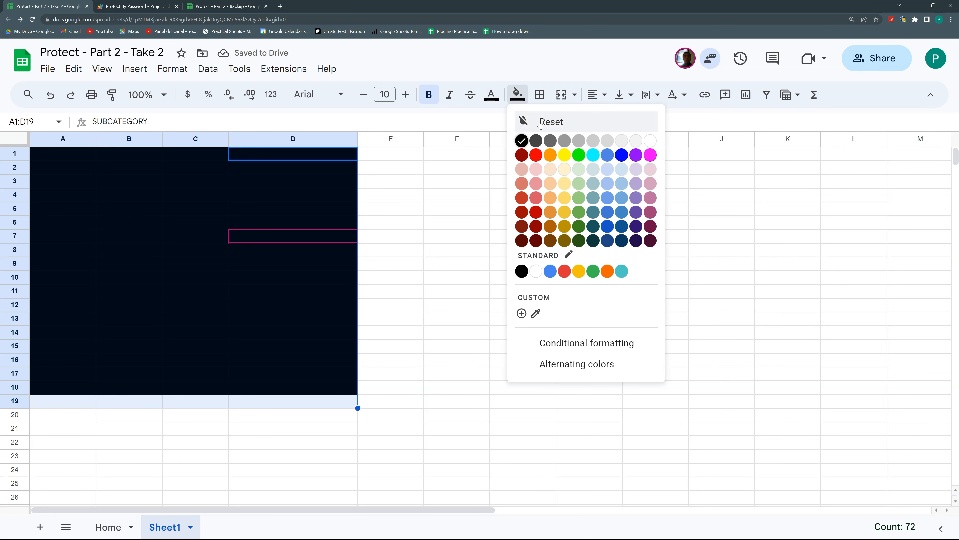
pyautogui.click(524, 121)
# Rename the Take 2 spreadsheet's Sheet1 to 'Data'
pyautogui.click(273, 202)
pyautogui.click(151, 202)
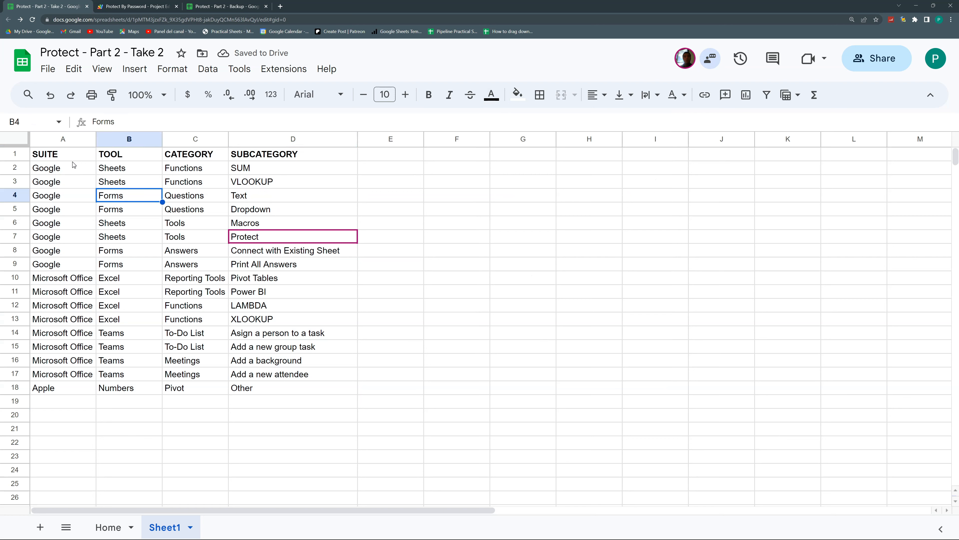
pyautogui.moveTo(70, 156); pyautogui.dragTo(128, 236)
pyautogui.moveTo(221, 312); pyautogui.dragTo(340, 387)
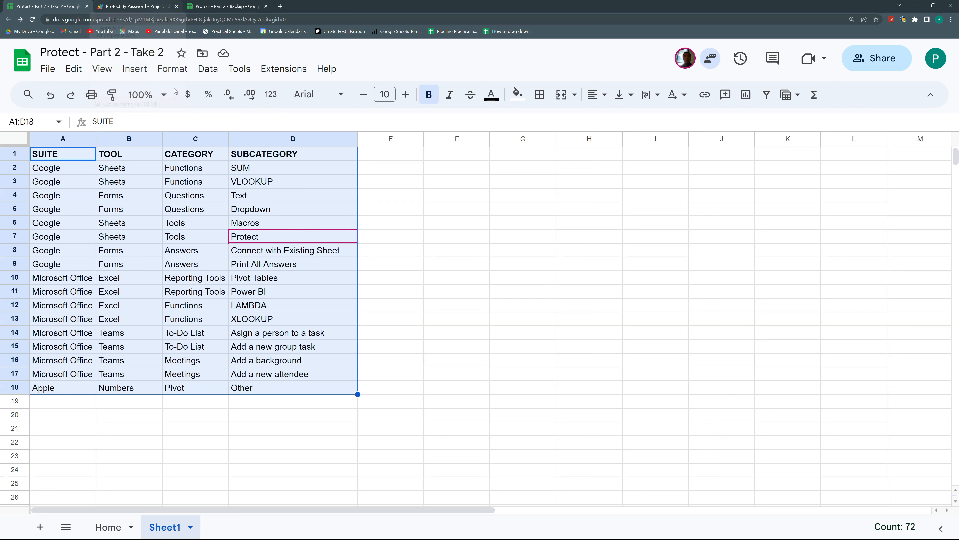
pyautogui.doubleClick(161, 528)
pyautogui.write('Data')
pyautogui.press('Return')
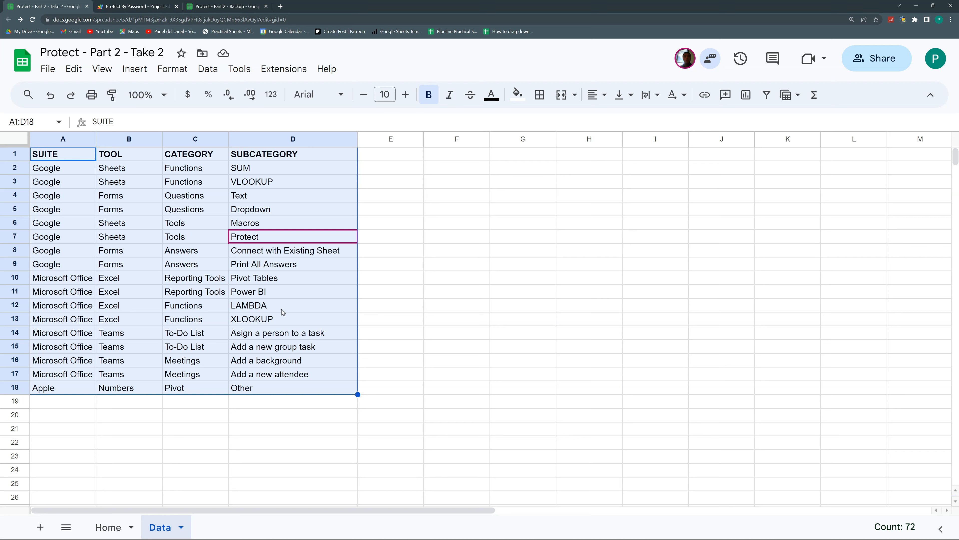
pyautogui.moveTo(90, 159); pyautogui.dragTo(280, 387)
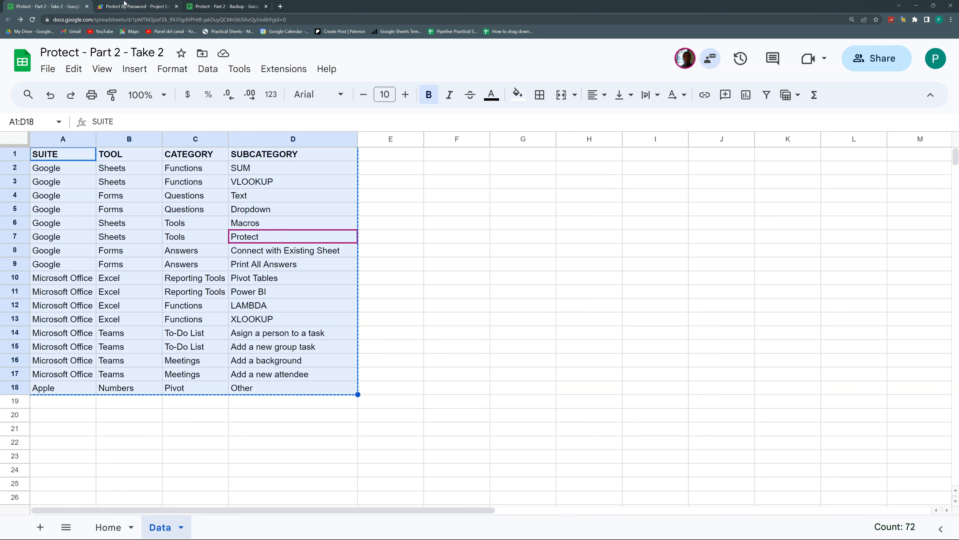
pyautogui.click(124, 5)
# Add 'let ws = SpreadsheetApp.getActiveSpreadsheet()' at the top of protectByPassword
pyautogui.click(511, 238)
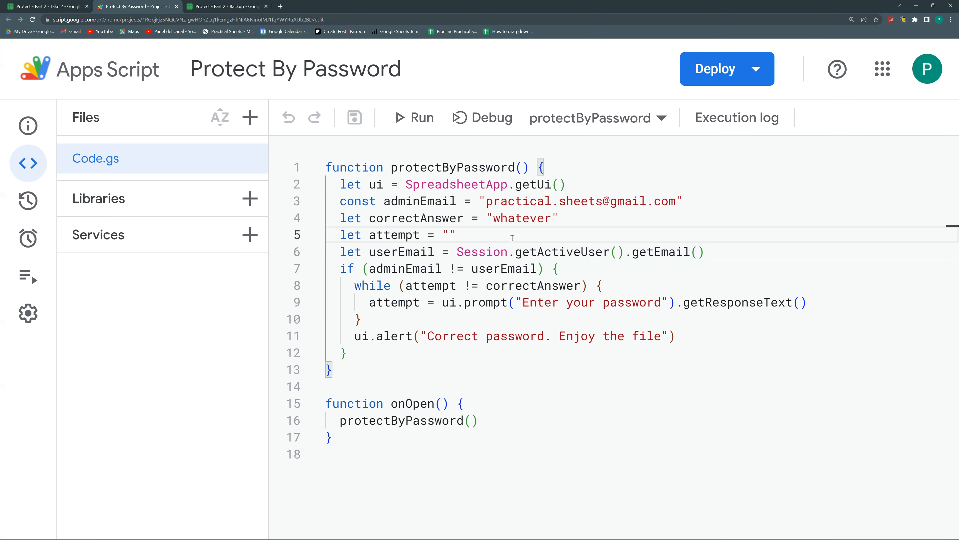
pyautogui.click(567, 173)
pyautogui.press('Return')
pyautogui.press('Return')
pyautogui.press('Return')
pyautogui.click(443, 187)
pyautogui.press('Tab')
pyautogui.write('le')
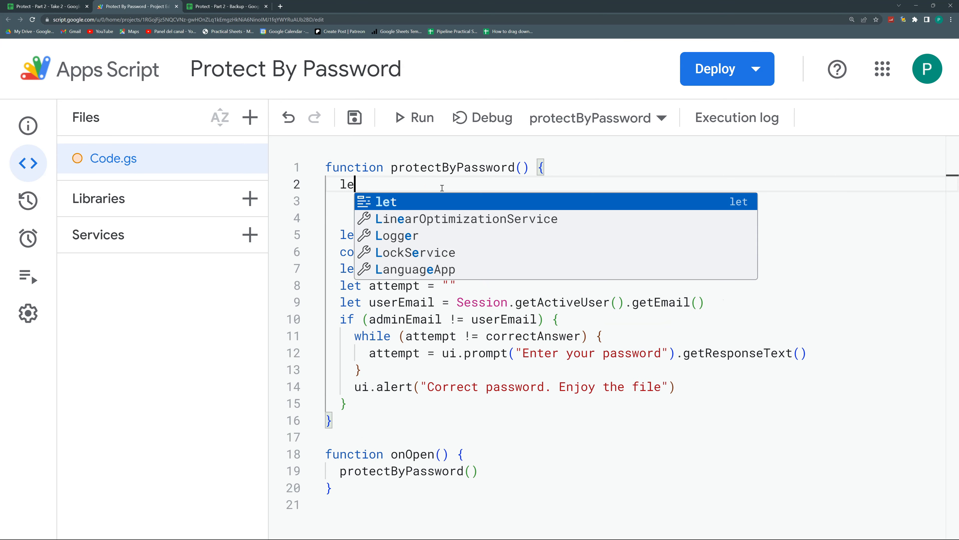
pyautogui.write('t ws=Sp')
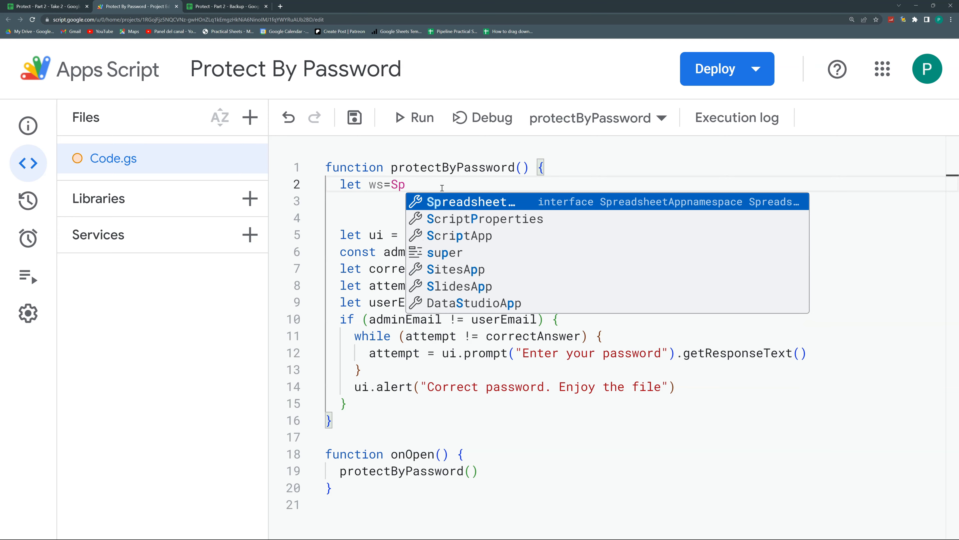
pyautogui.press('Tab')
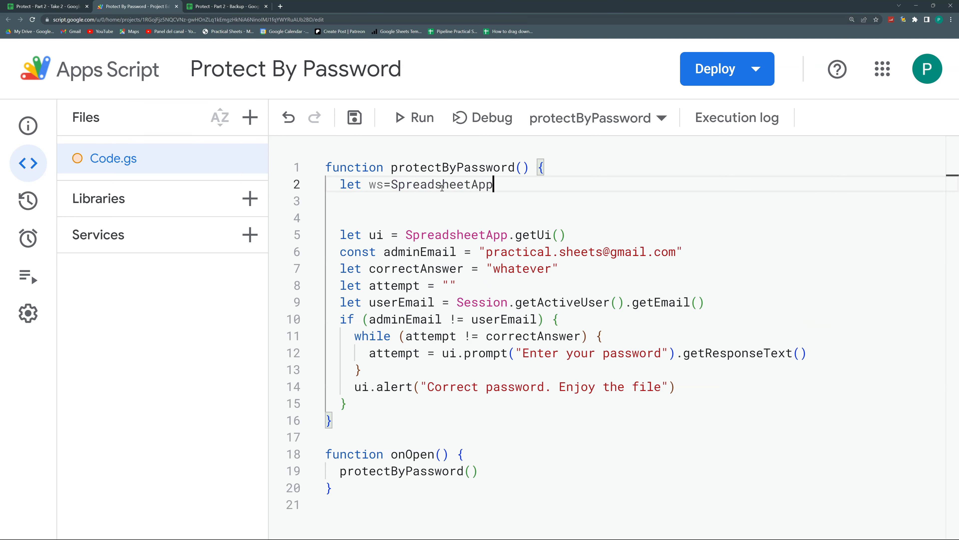
pyautogui.write('.getA')
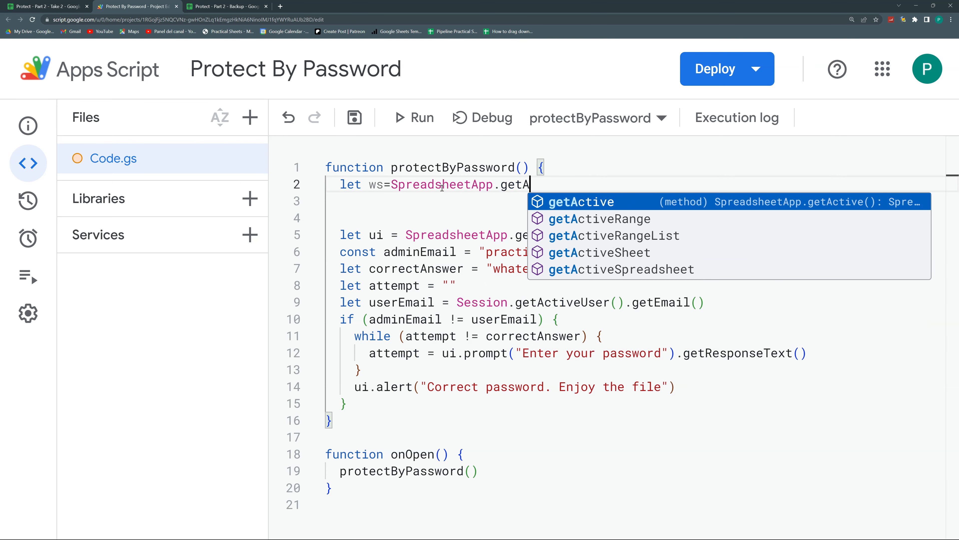
pyautogui.press('Down')
pyautogui.press('Down')
pyautogui.press('Down')
pyautogui.press('Down')
pyautogui.press('Tab')
pyautogui.write('()')
pyautogui.press('Return')
# Add dataSs = ws.getSheetByName("Data") and dataSs.getDataRange().clearContent() lines, then save
pyautogui.write('let dataSs=ws')
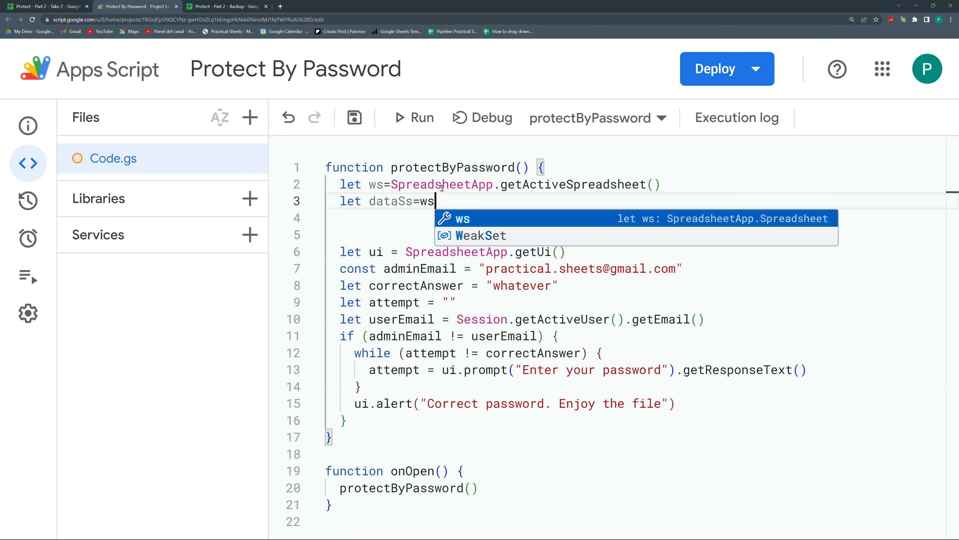
pyautogui.write('.getsh')
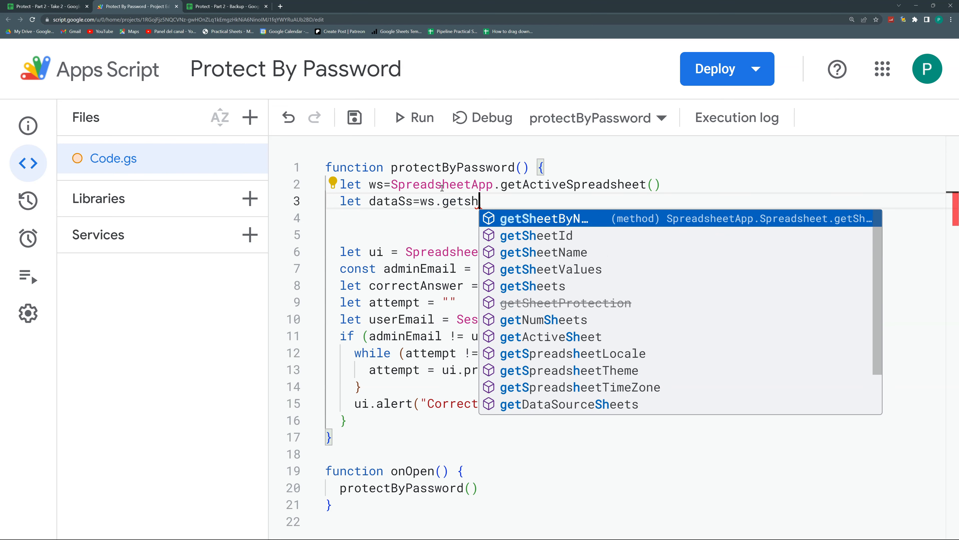
pyautogui.press('Return')
pyautogui.write('("Data')
pyautogui.press('End')
pyautogui.press('Return')
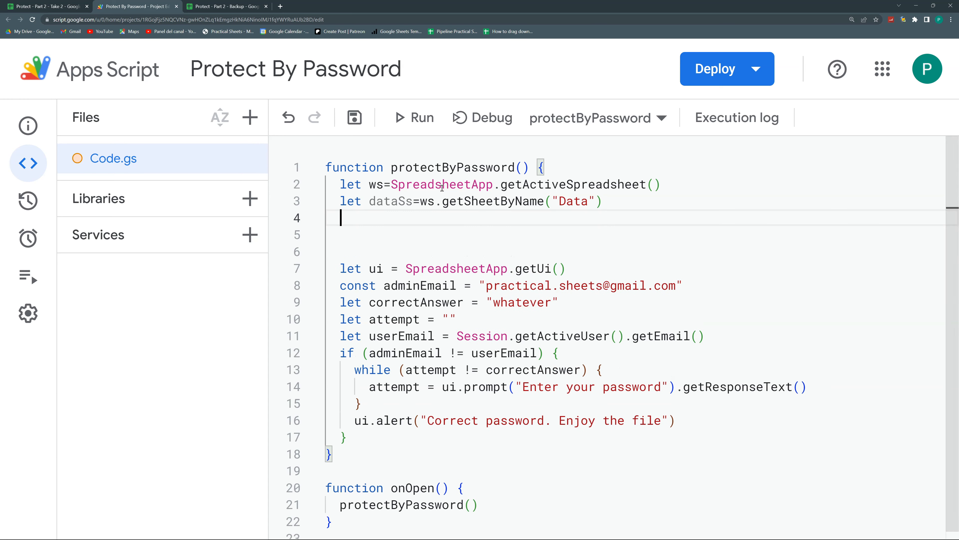
pyautogui.write('dataS')
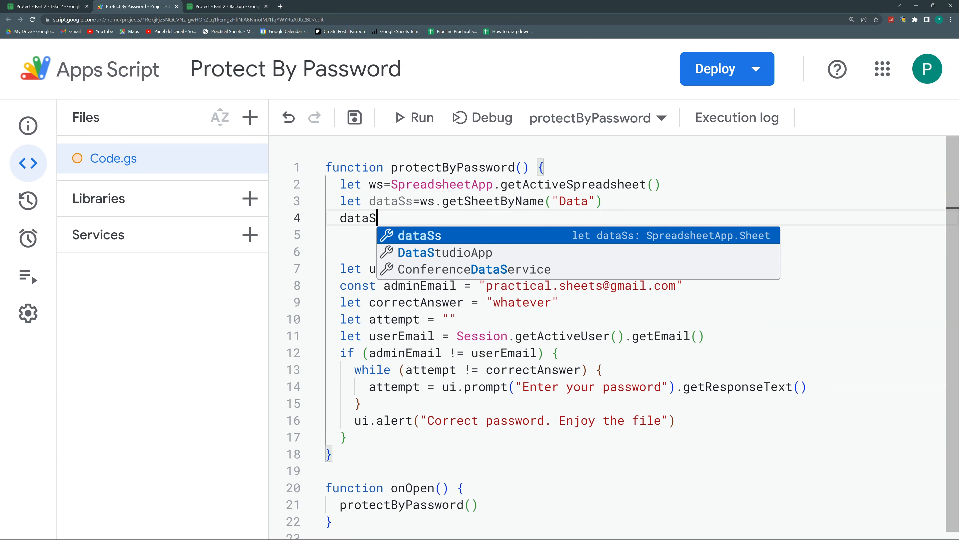
pyautogui.write('s.get')
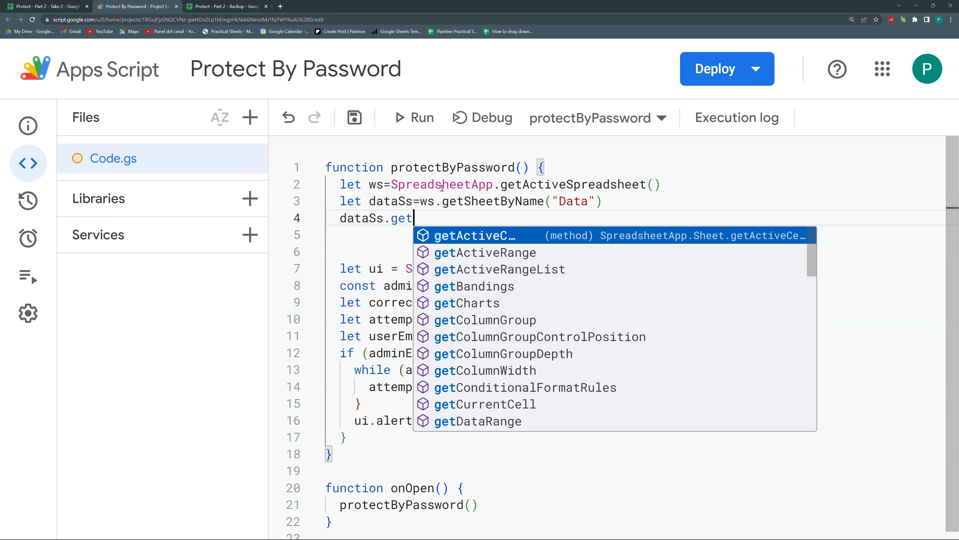
pyautogui.write('DataRange')
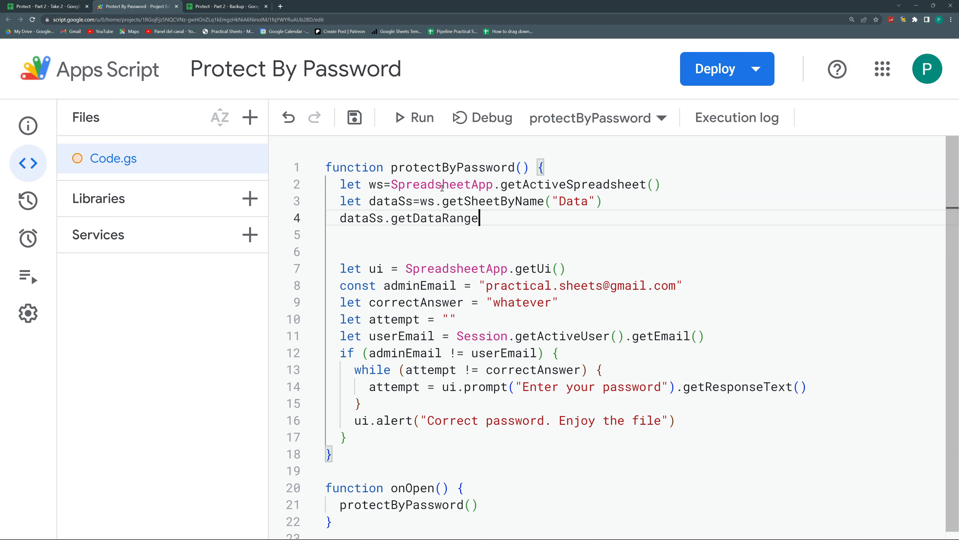
pyautogui.write('()')
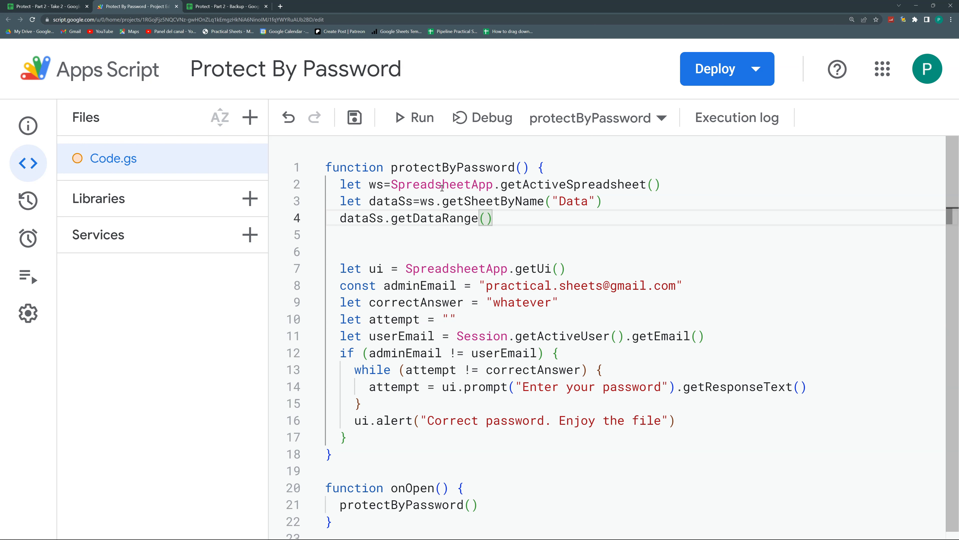
pyautogui.write('.')
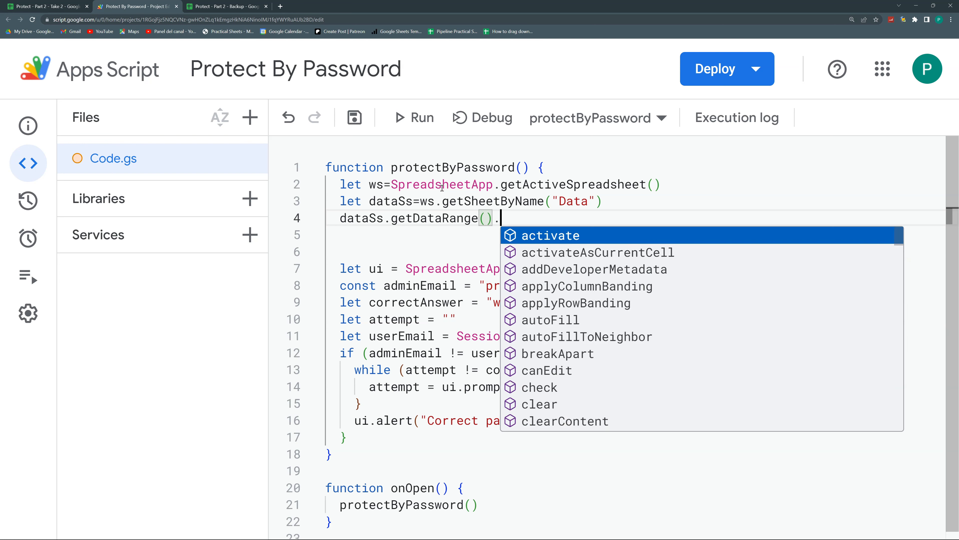
pyautogui.write('cle')
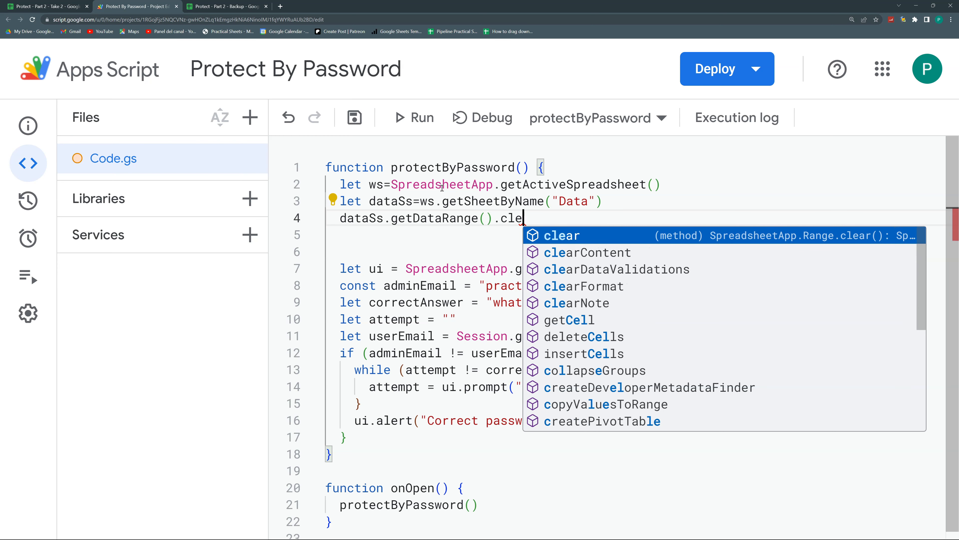
pyautogui.press('Down')
pyautogui.press('Return')
pyautogui.write('()')
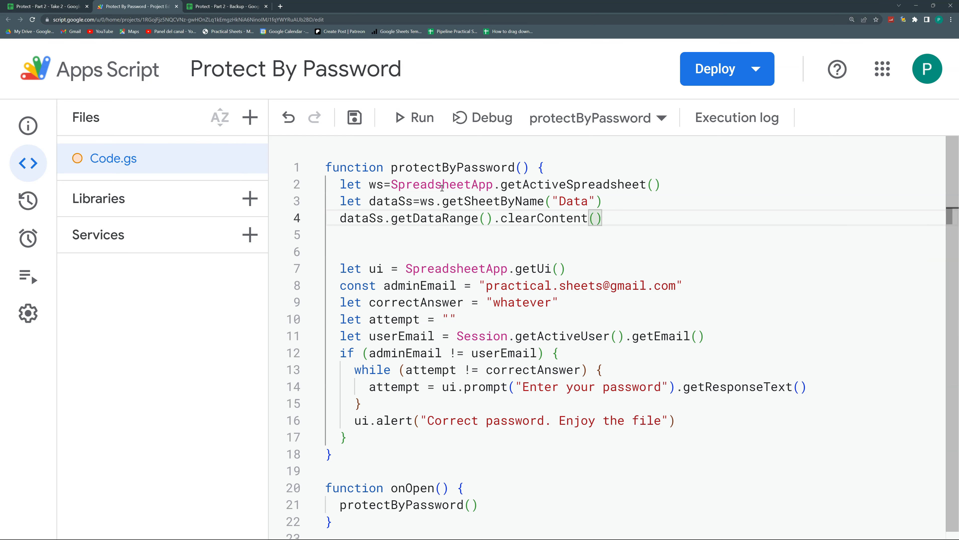
pyautogui.click(437, 247)
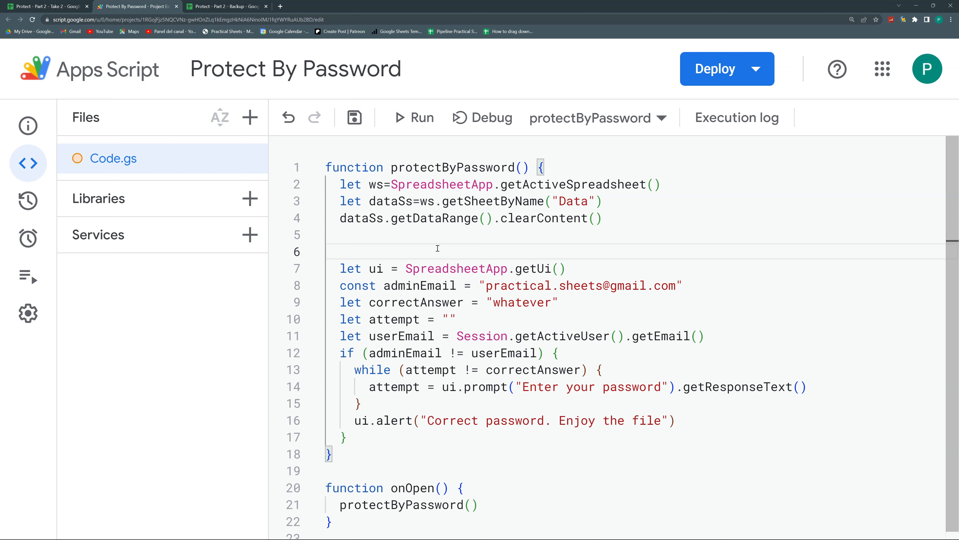
pyautogui.press('BackSpace')
pyautogui.press('BackSpace')
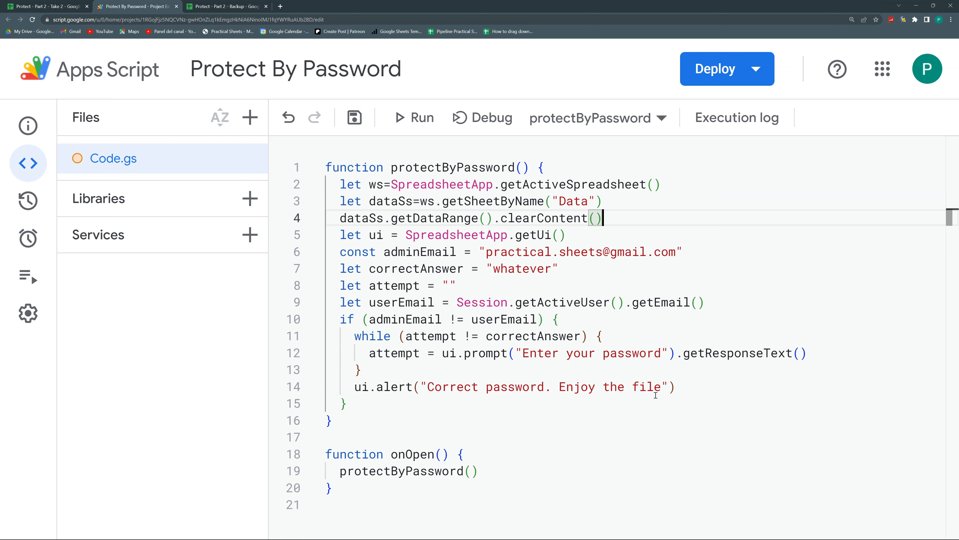
pyautogui.click(355, 118)
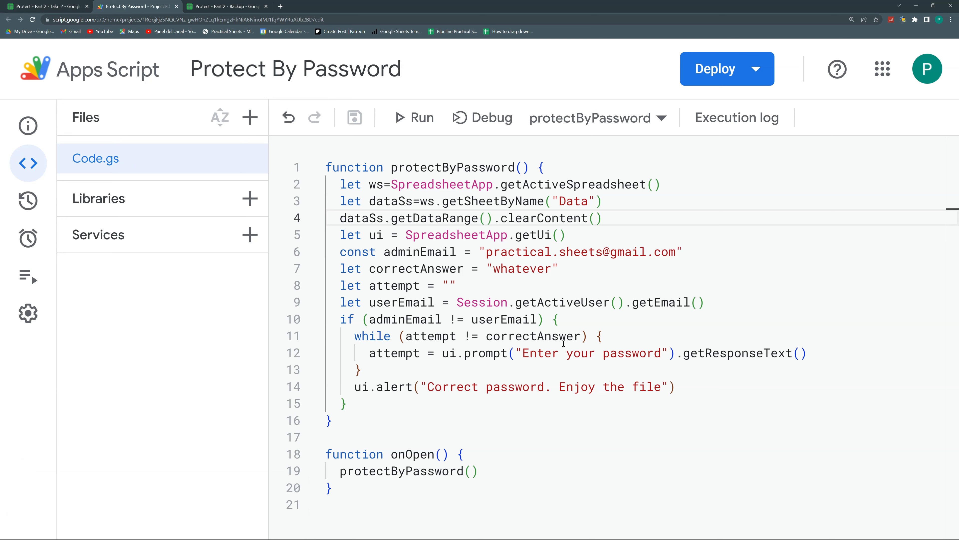
# Move the clearContent line inside the if (adminEmail != userEmail) block and save
pyautogui.moveTo(357, 321); pyautogui.dragTo(560, 321)
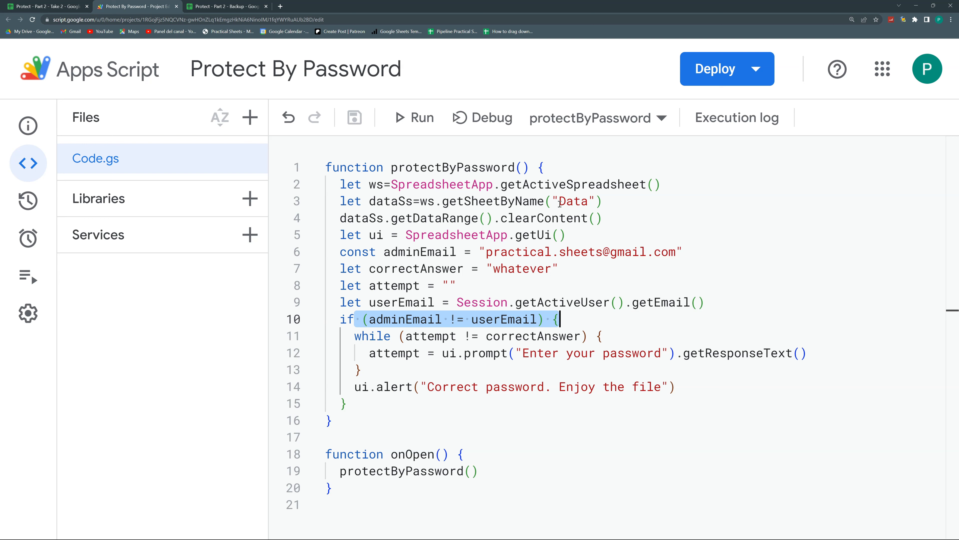
pyautogui.moveTo(614, 219); pyautogui.dragTo(338, 218)
pyautogui.hotkey('ctrl', 'c')
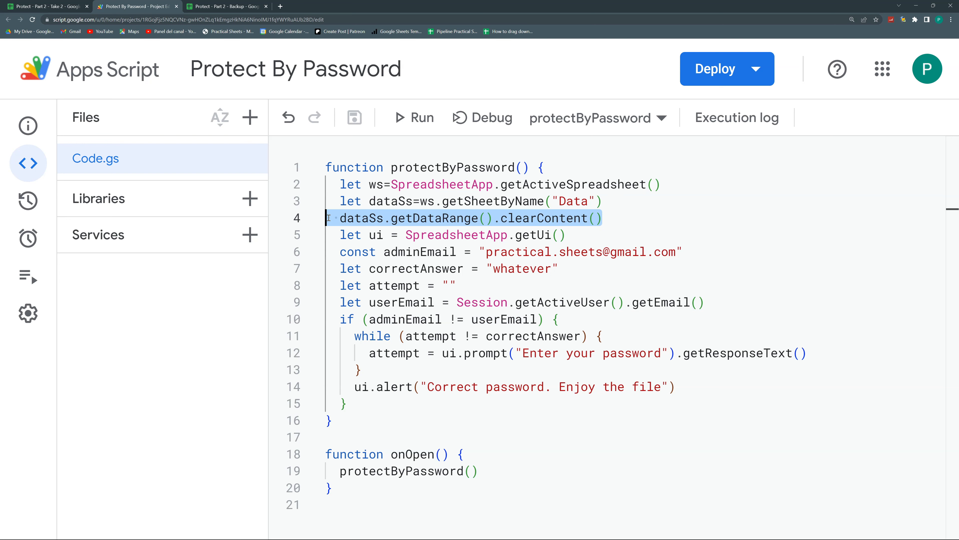
pyautogui.press('BackSpace')
pyautogui.click(579, 320)
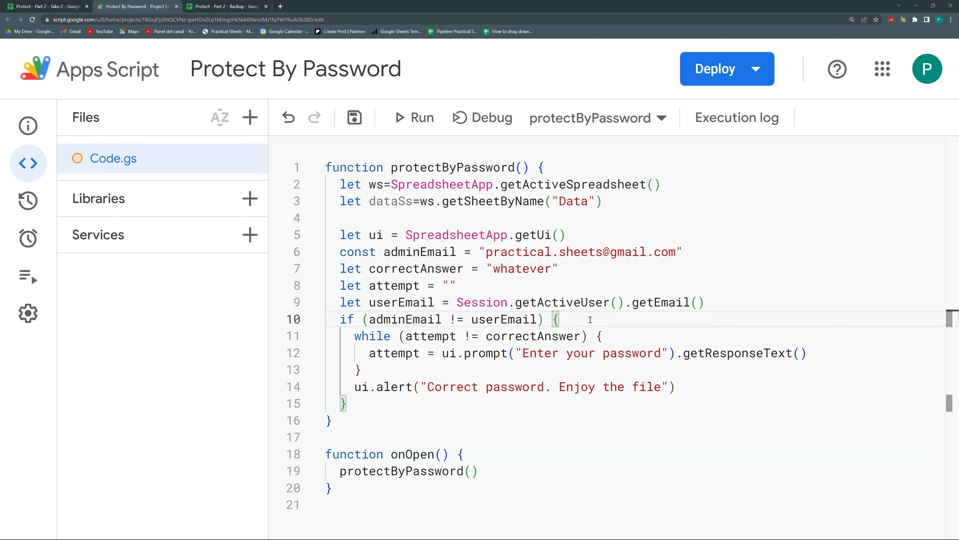
pyautogui.press('Return')
pyautogui.hotkey('ctrl', 'v')
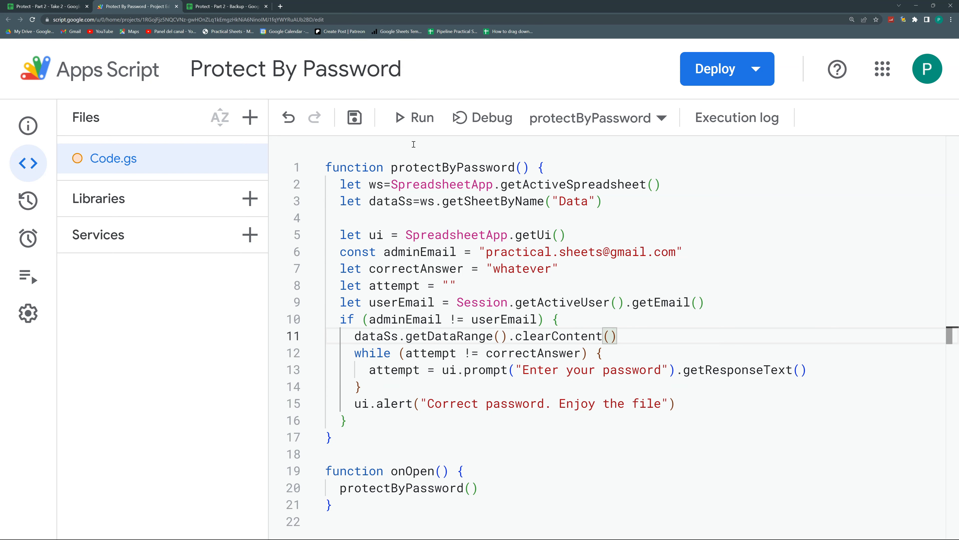
pyautogui.click(363, 124)
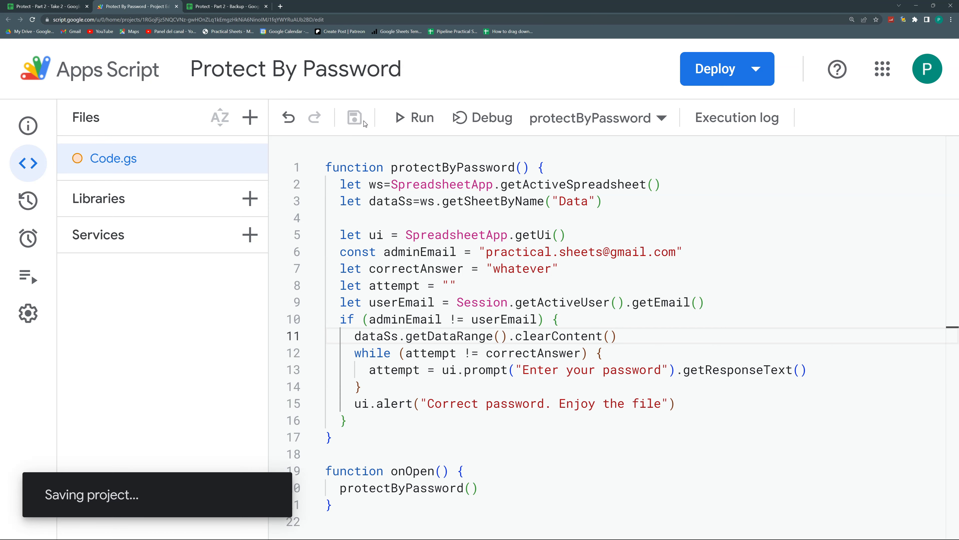
pyautogui.click(52, 8)
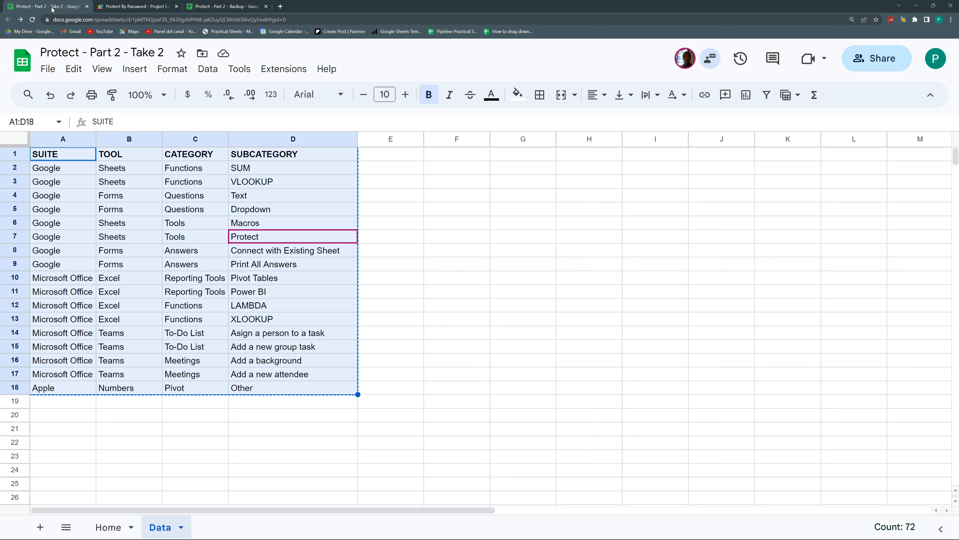
# Reload the Take 2 spreadsheet and open its Home sheet with the Welcome heading
pyautogui.click(32, 21)
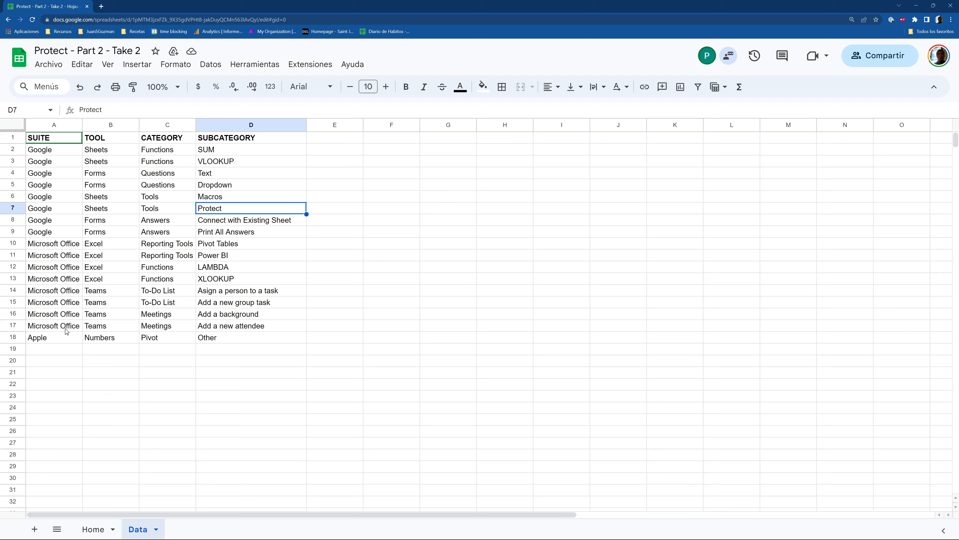
pyautogui.click(91, 529)
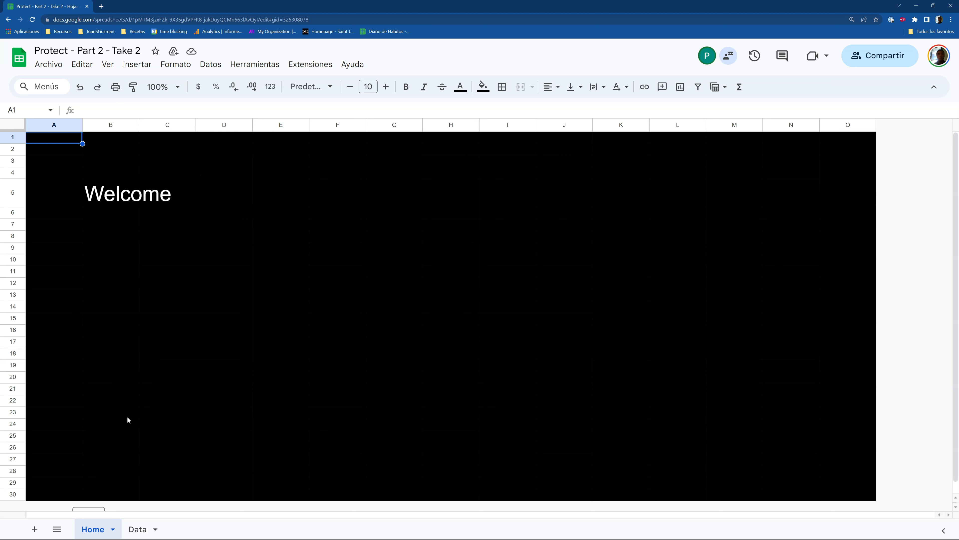
# Reload the spreadsheet and open the Data sheet, now empty with the password prompt
pyautogui.click(33, 20)
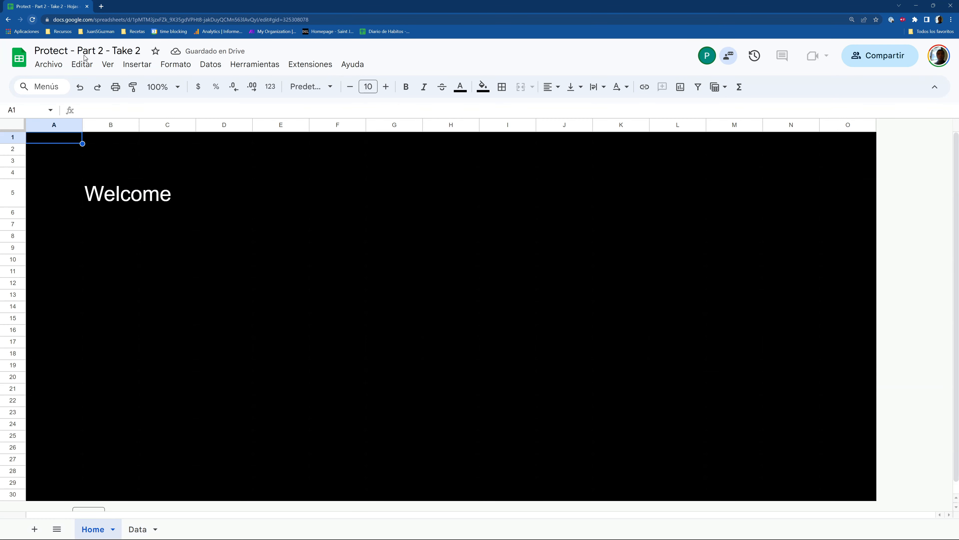
pyautogui.click(140, 529)
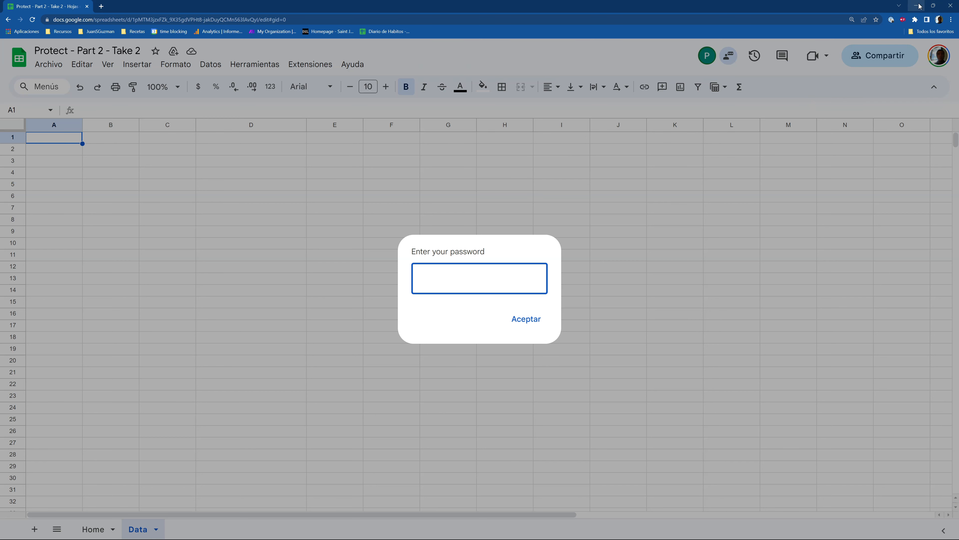
# Check the Backup spreadsheet still has the table, then open Extensions > Apps Script for Take 2
pyautogui.click(645, 131)
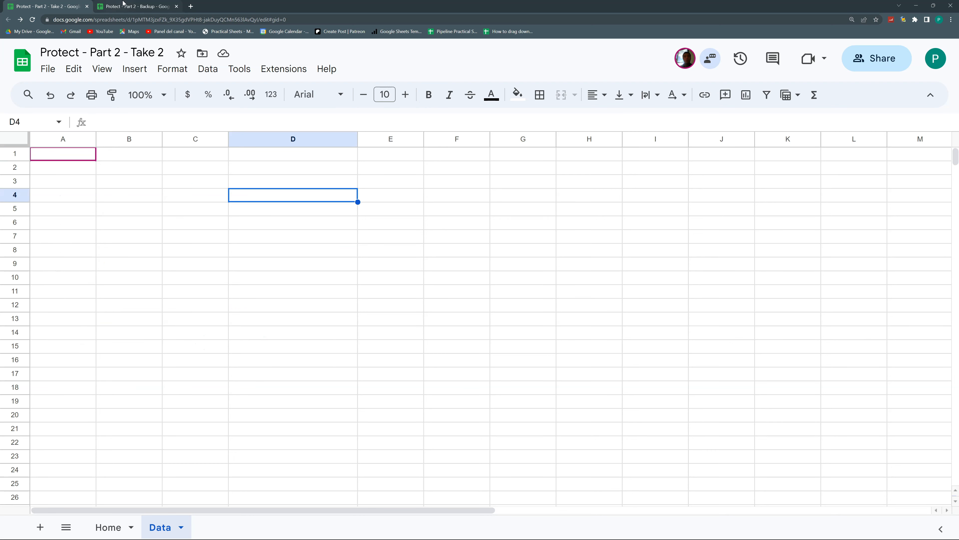
pyautogui.click(122, 4)
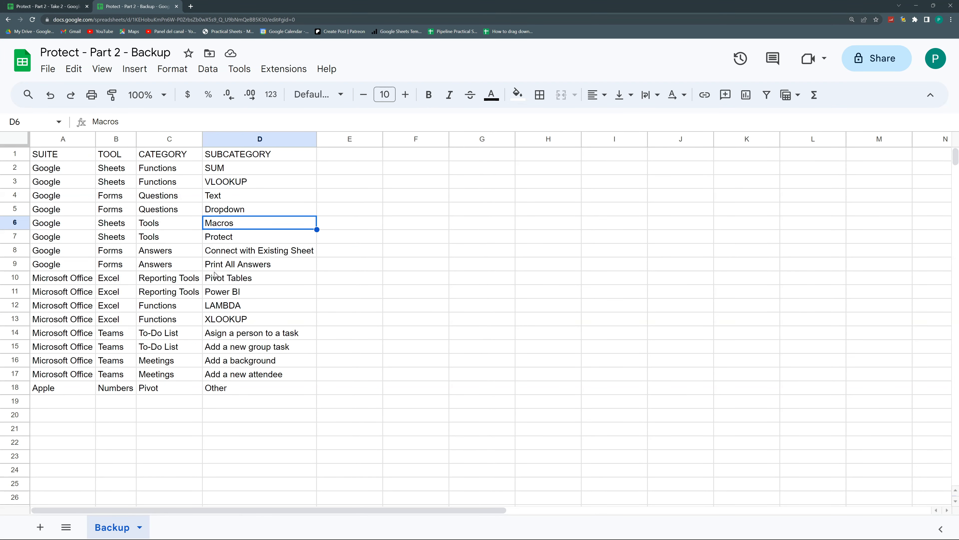
pyautogui.click(33, 4)
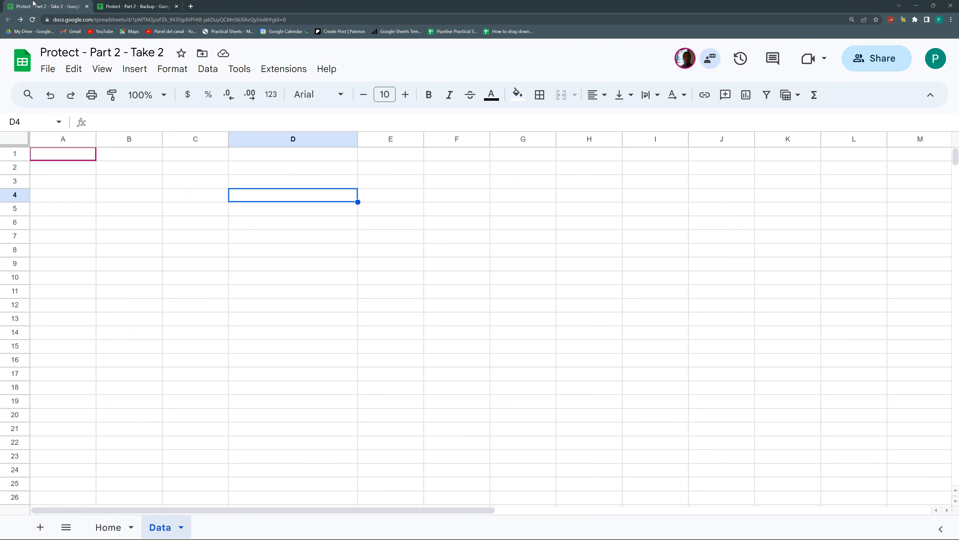
pyautogui.click(290, 69)
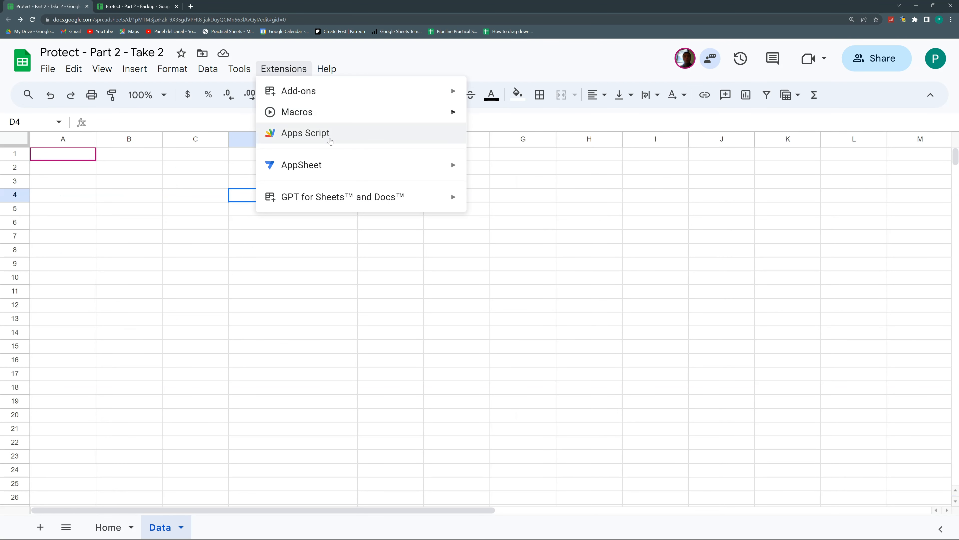
pyautogui.click(331, 139)
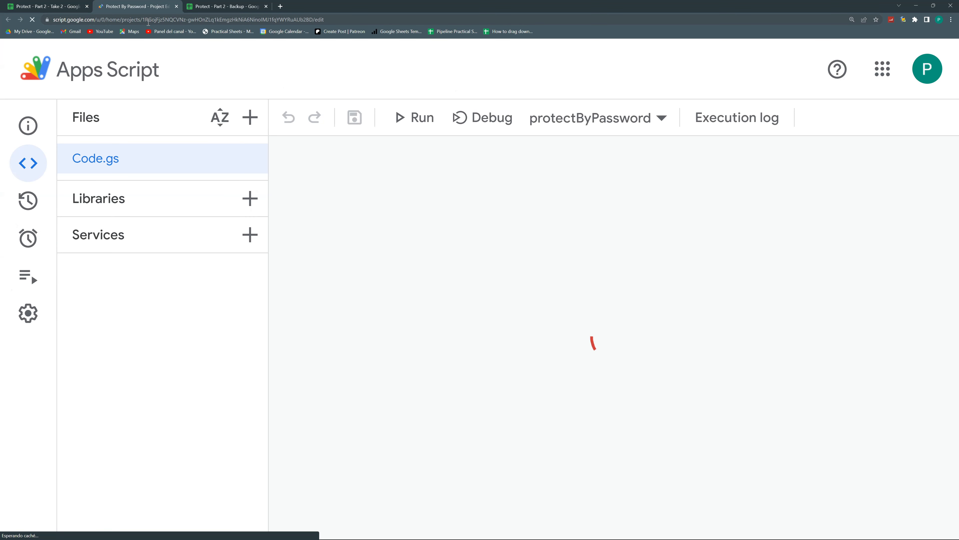
# Add a new function tryingToProtectTheData() at the top of Code.gs
pyautogui.click(327, 165)
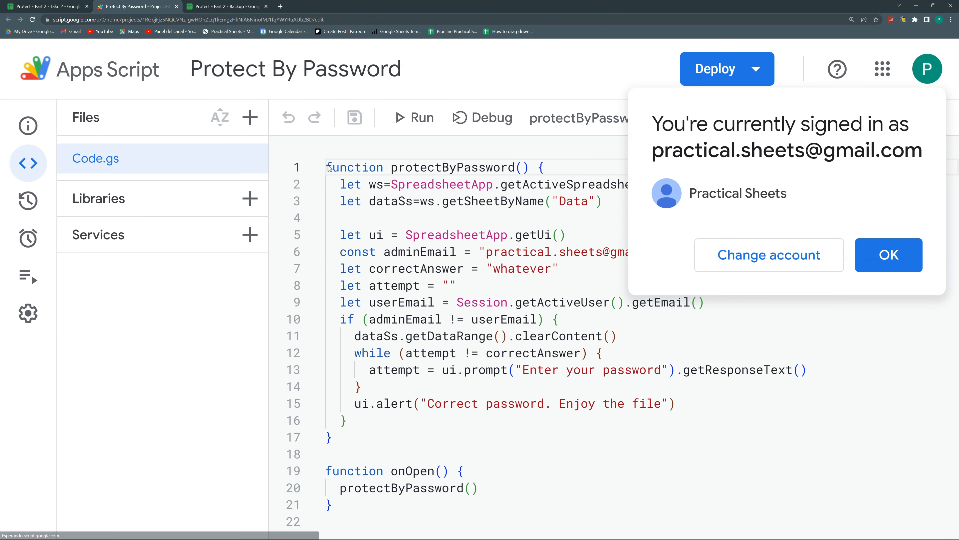
pyautogui.press('Return')
pyautogui.press('Return')
pyautogui.click(341, 160)
pyautogui.write('f')
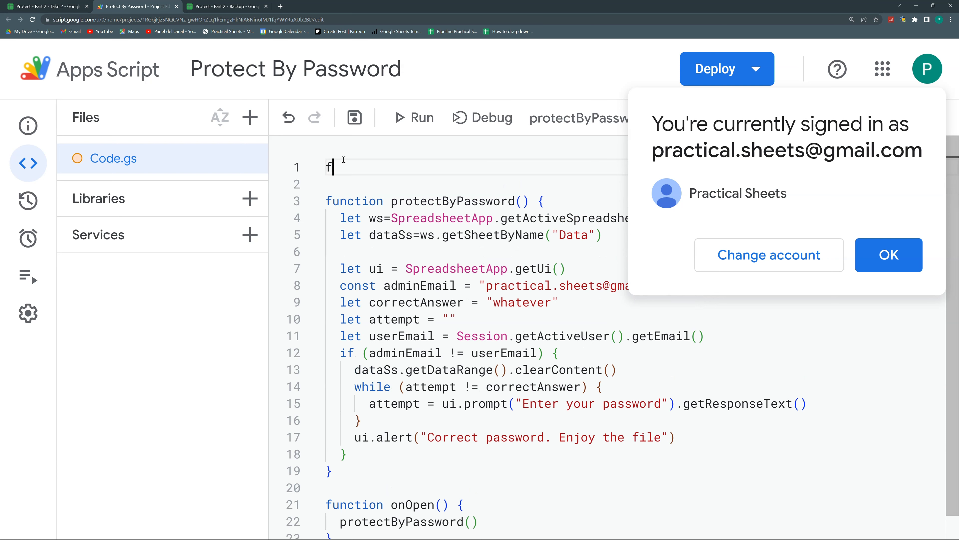
pyautogui.write('unction tryingToProtectTheData(){')
pyautogui.press('Return')
pyautogui.click(906, 251)
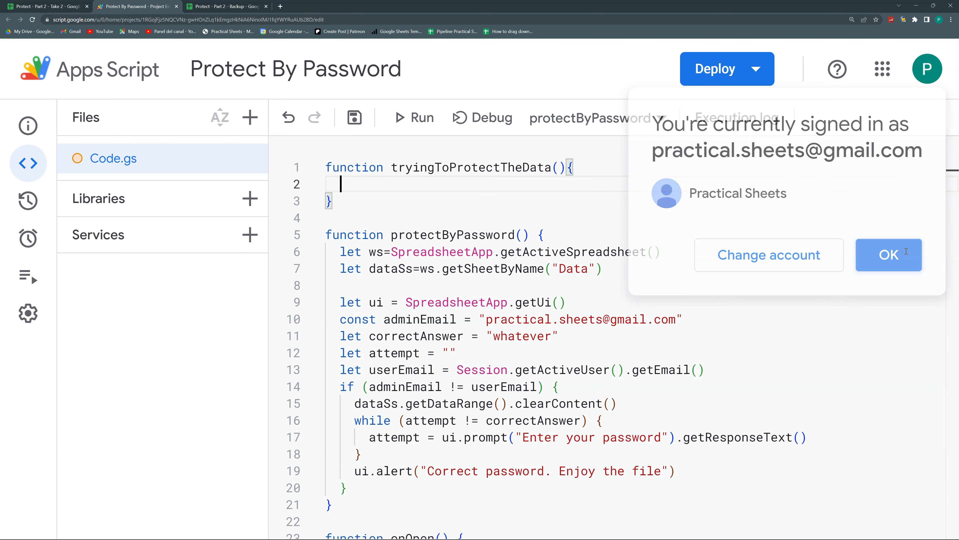
# Move the ws, dataSs and clearContent lines into tryingToProtectTheData
pyautogui.moveTo(615, 270); pyautogui.dragTo(340, 251)
pyautogui.hotkey('ctrl', 'c')
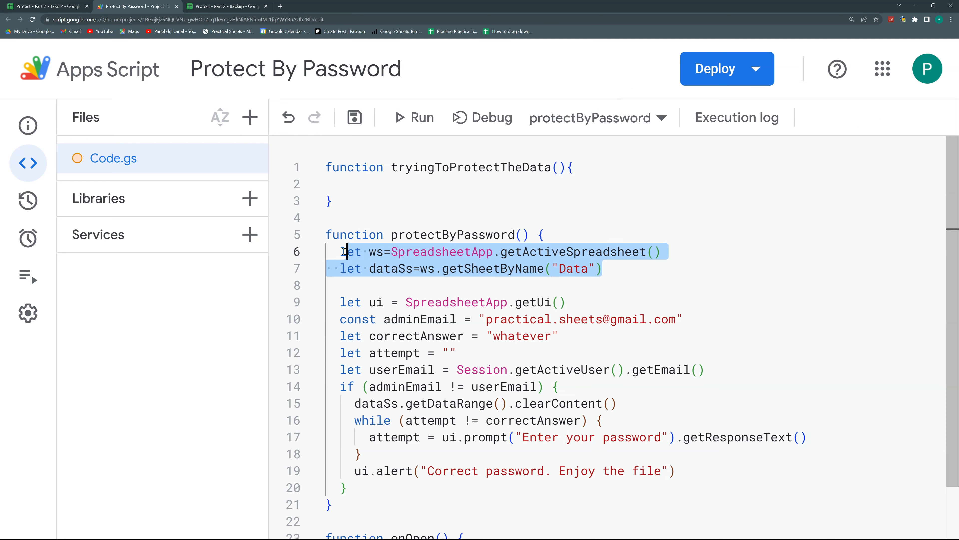
pyautogui.press('BackSpace')
pyautogui.click(369, 183)
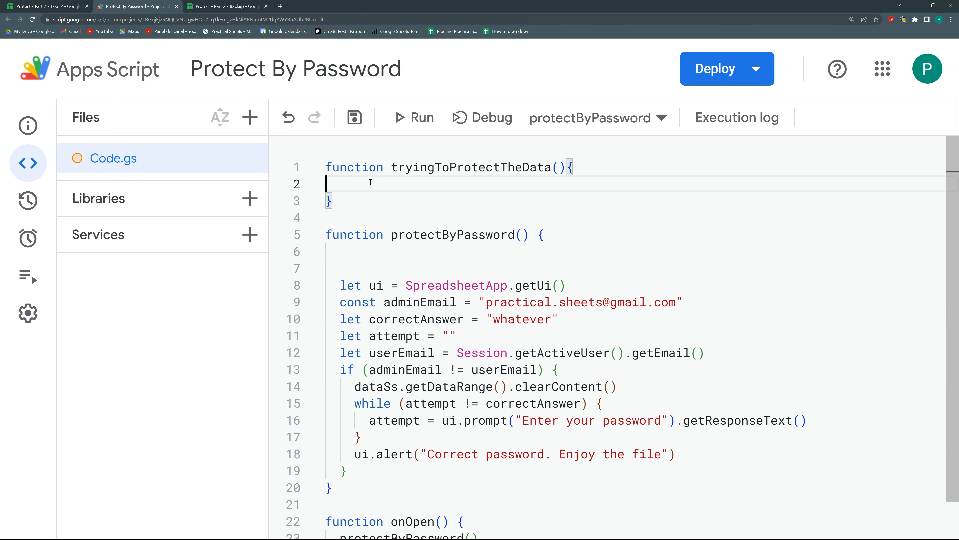
pyautogui.hotkey('ctrl', 'v')
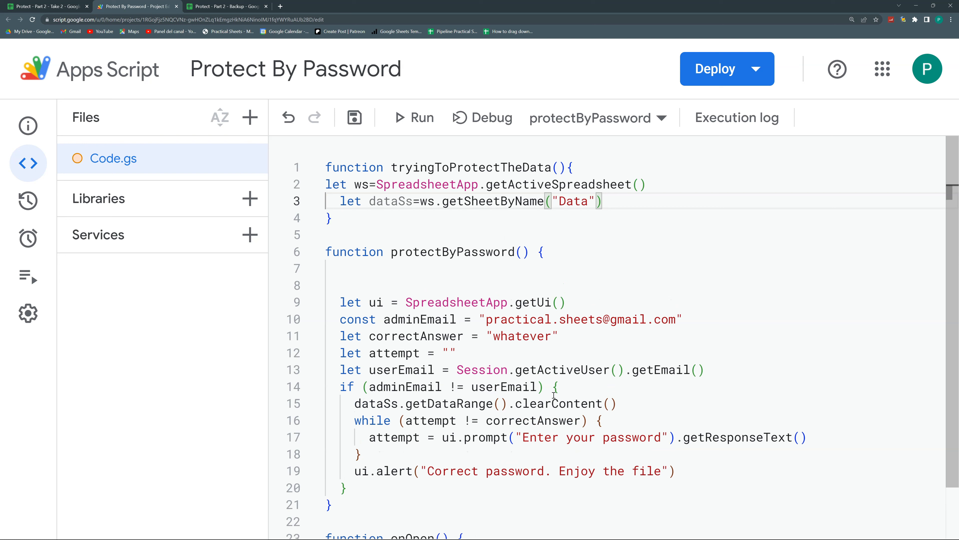
pyautogui.moveTo(619, 403); pyautogui.dragTo(355, 403)
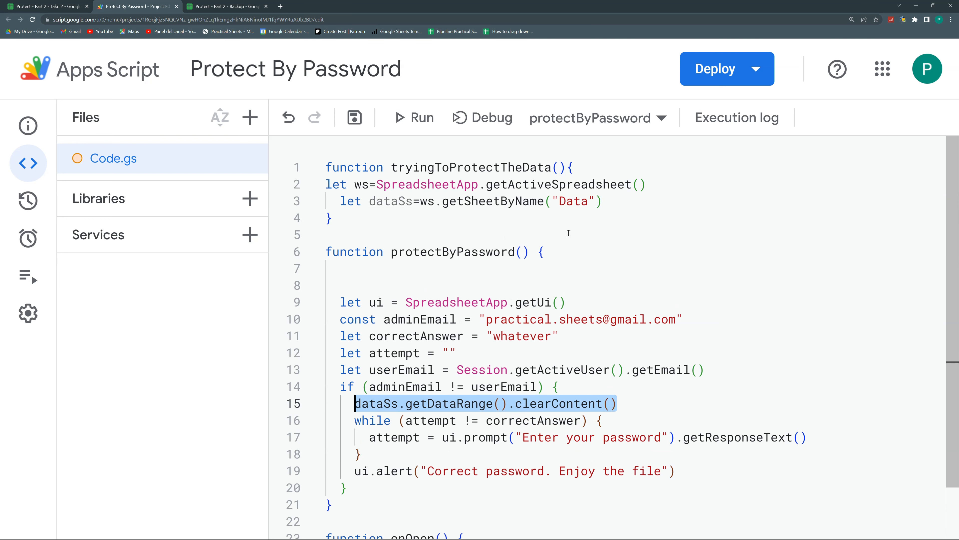
pyautogui.hotkey('ctrl', 'x')
pyautogui.click(617, 204)
pyautogui.press('Return')
pyautogui.hotkey('ctrl', 'v')
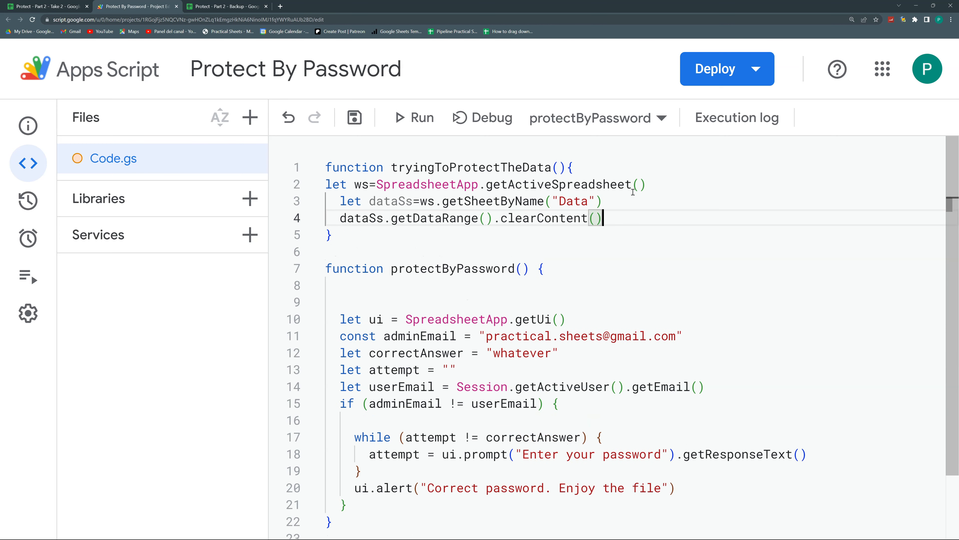
# Reformat the whole script with Format Document
pyautogui.rightClick(515, 211)
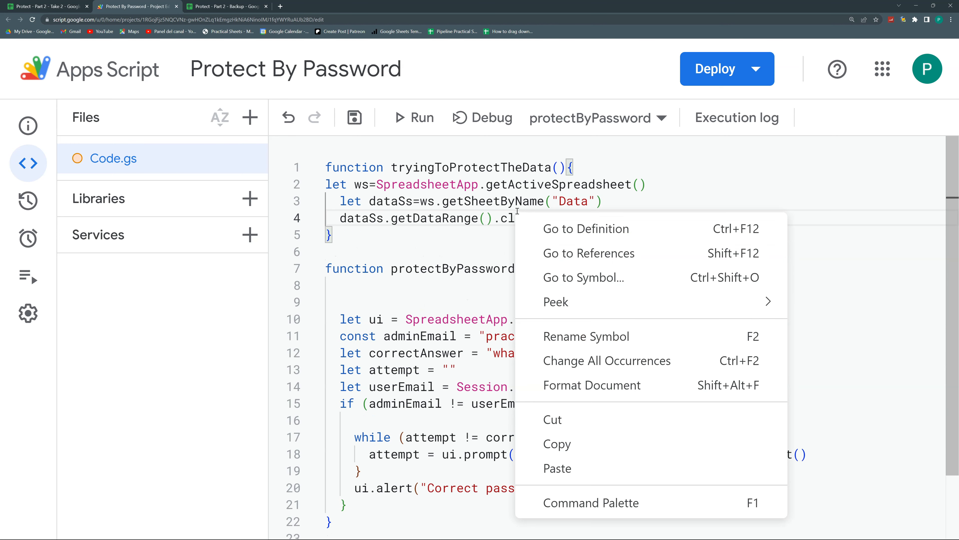
pyautogui.click(620, 384)
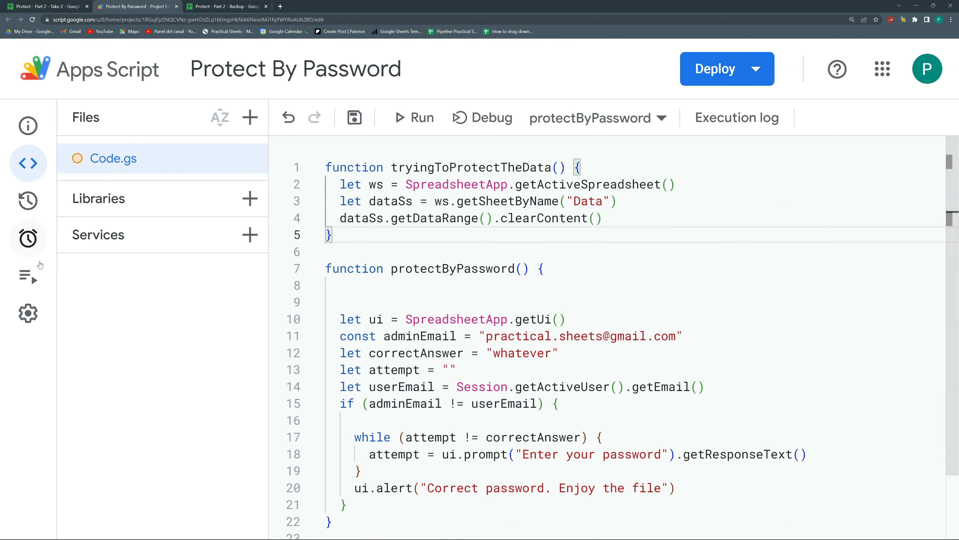
pyautogui.click(33, 248)
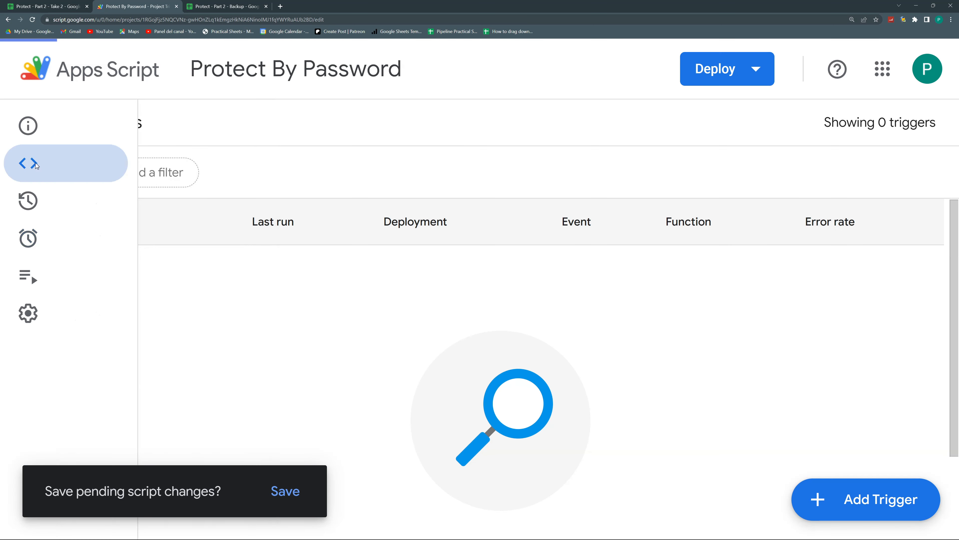
# Save the project and add a time-driven minutes-timer trigger for tryingToProtectTheData, authorizing the account
pyautogui.click(33, 162)
pyautogui.click(360, 127)
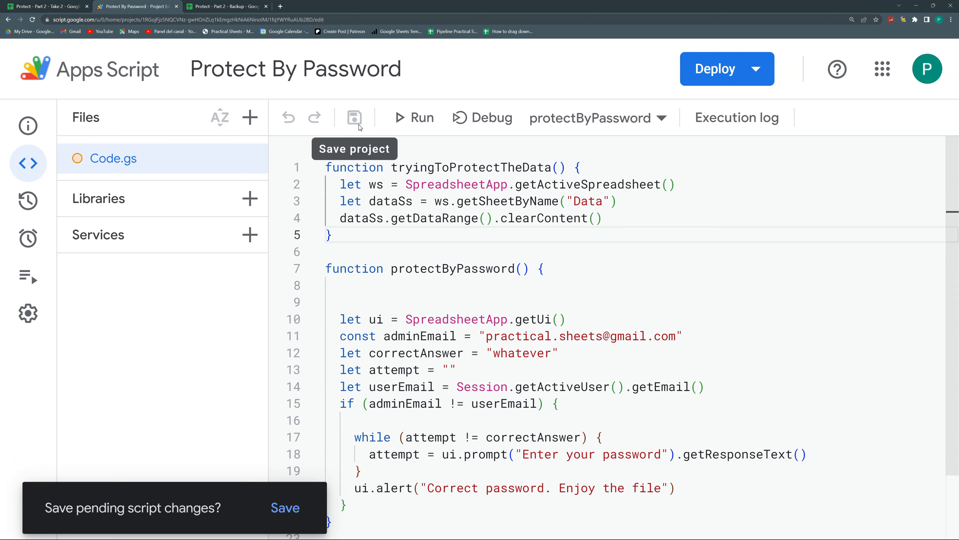
pyautogui.click(30, 240)
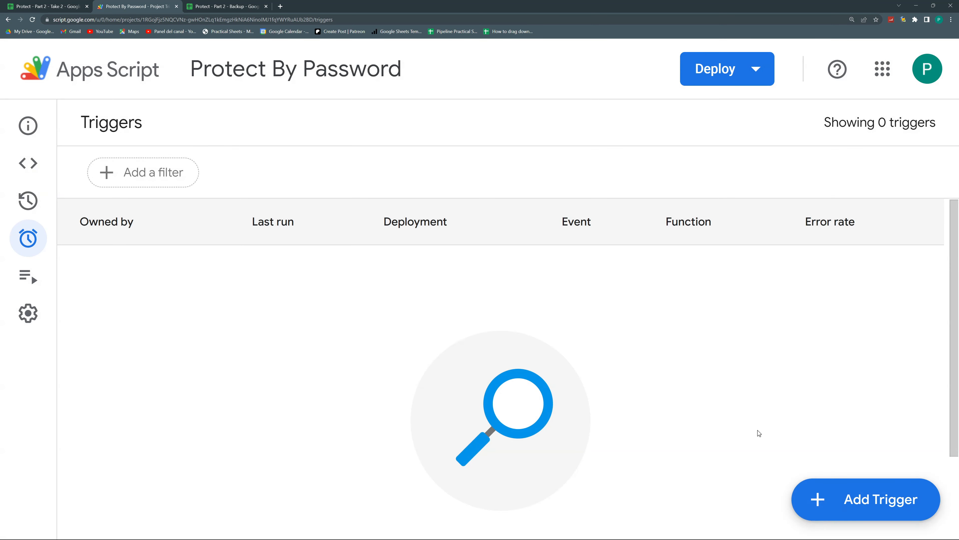
pyautogui.click(825, 499)
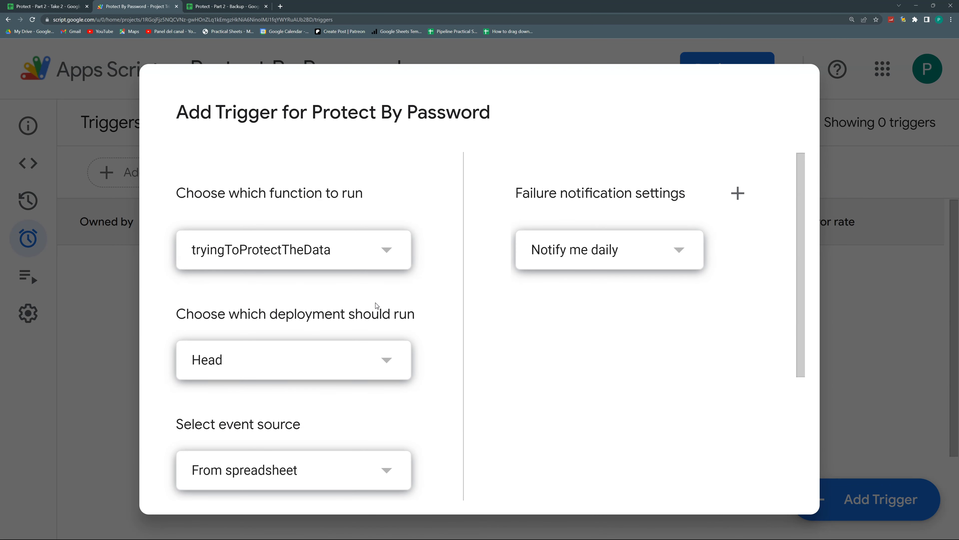
pyautogui.scroll(-5, 376, 305)
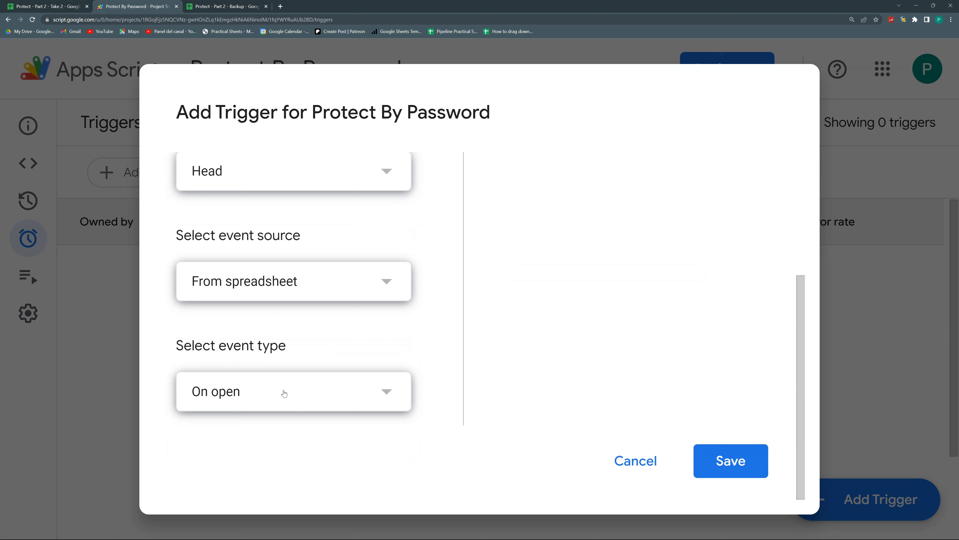
pyautogui.click(272, 281)
pyautogui.click(251, 318)
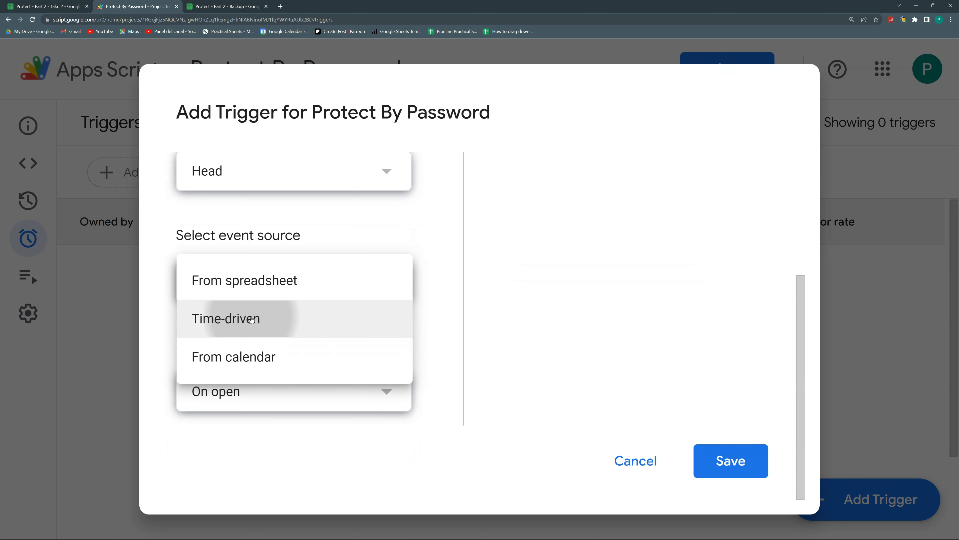
pyautogui.scroll(-3, 338, 388)
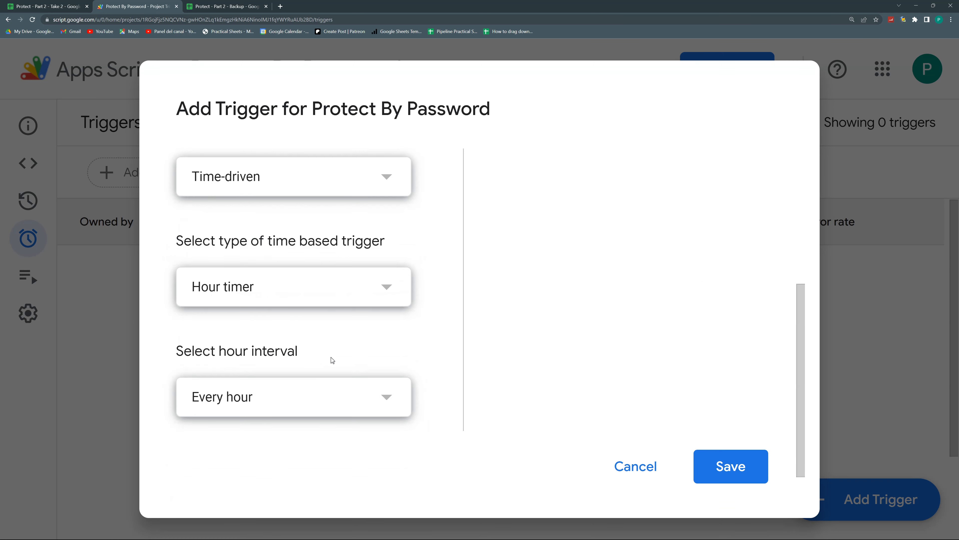
pyautogui.click(317, 294)
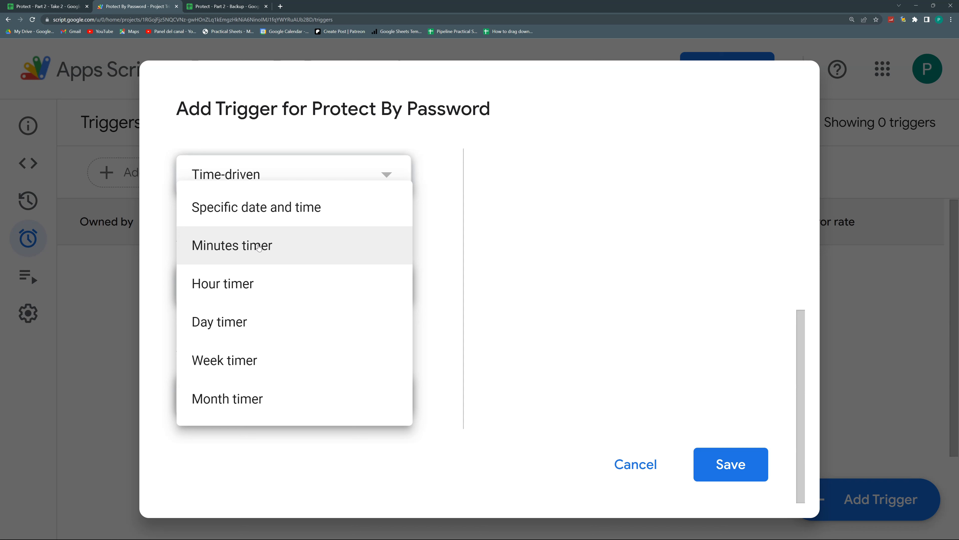
pyautogui.click(257, 249)
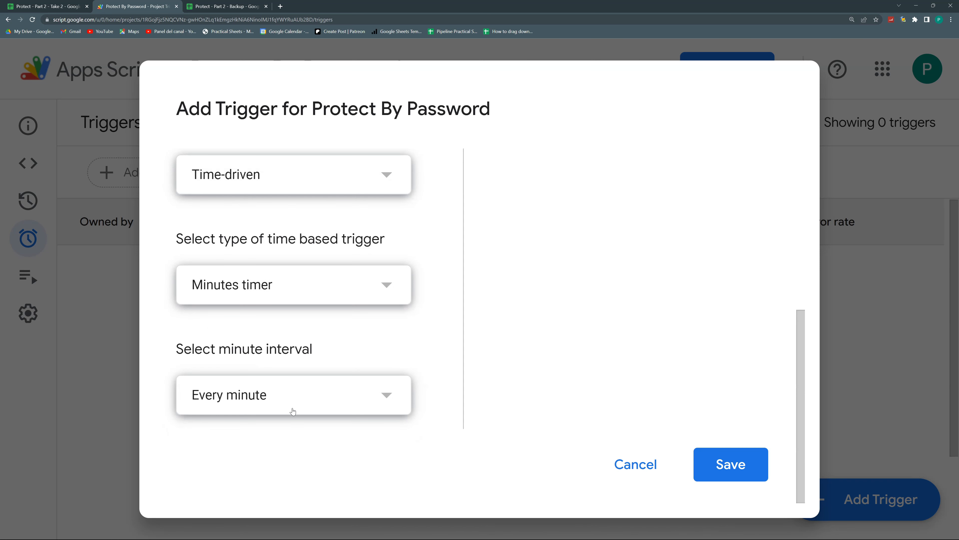
pyautogui.click(294, 411)
pyautogui.click(385, 353)
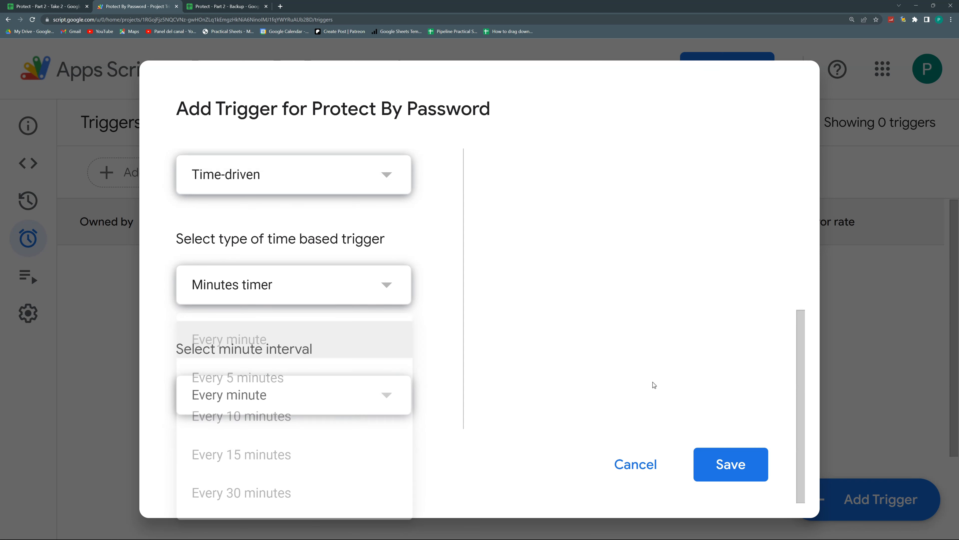
pyautogui.click(745, 475)
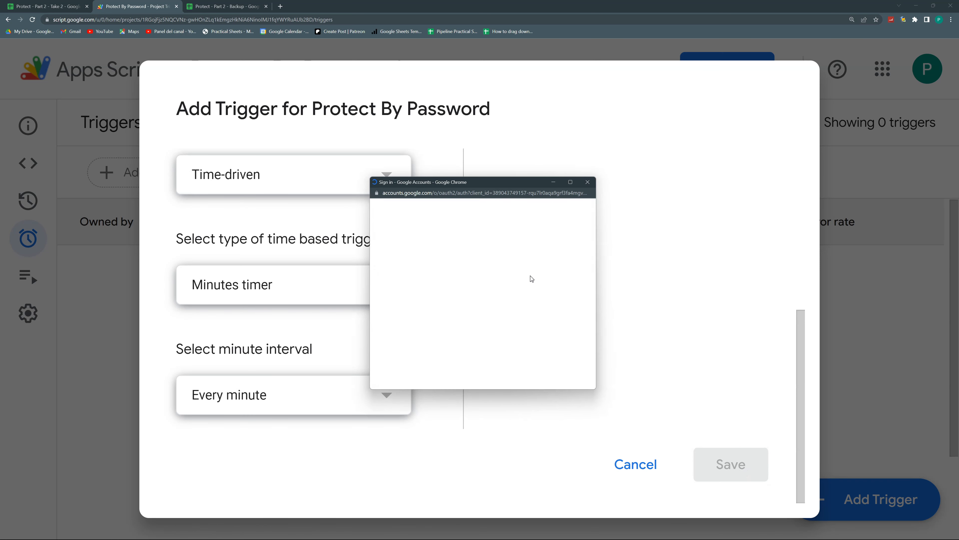
pyautogui.click(452, 295)
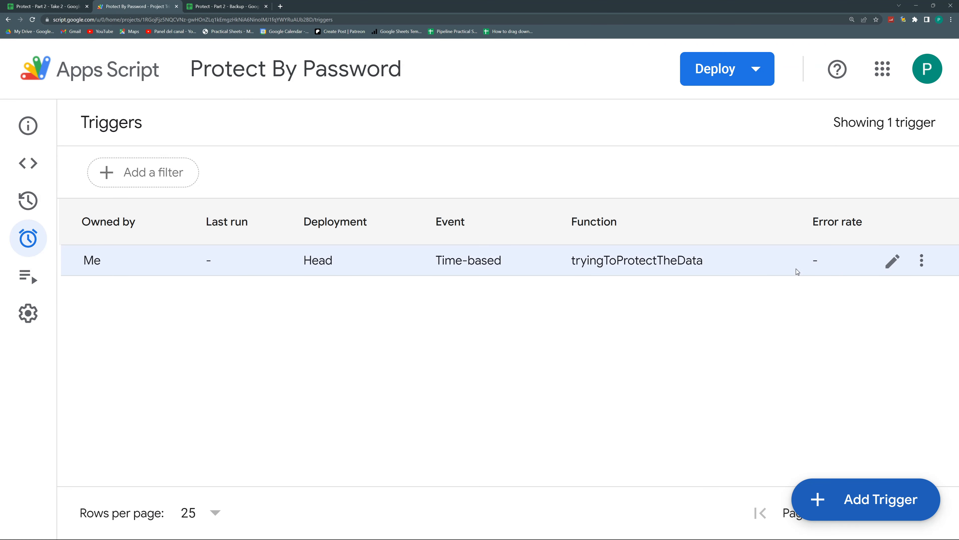
# Edit the trigger to run every 5 minutes and save it
pyautogui.click(892, 261)
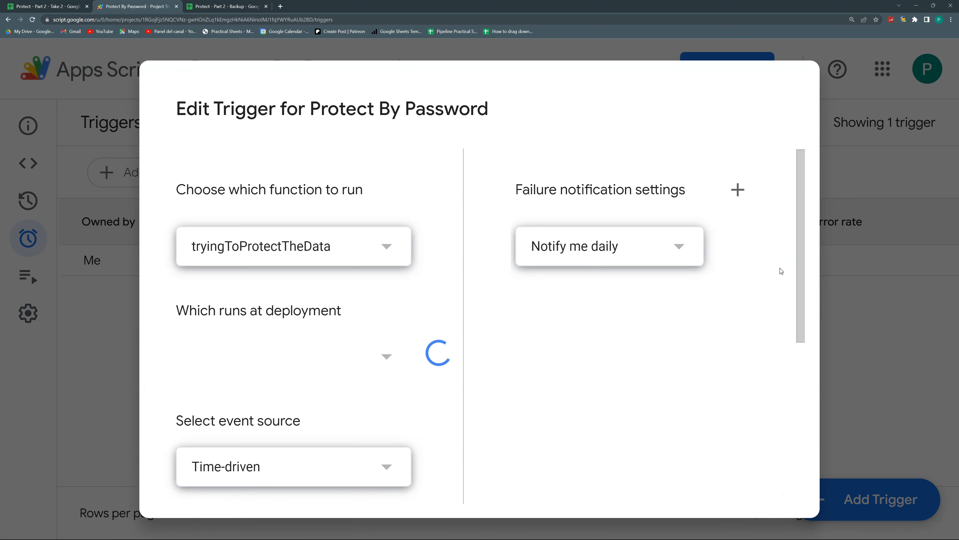
pyautogui.scroll(-5, 328, 410)
pyautogui.scroll(-3, 328, 401)
pyautogui.click(310, 398)
pyautogui.click(278, 381)
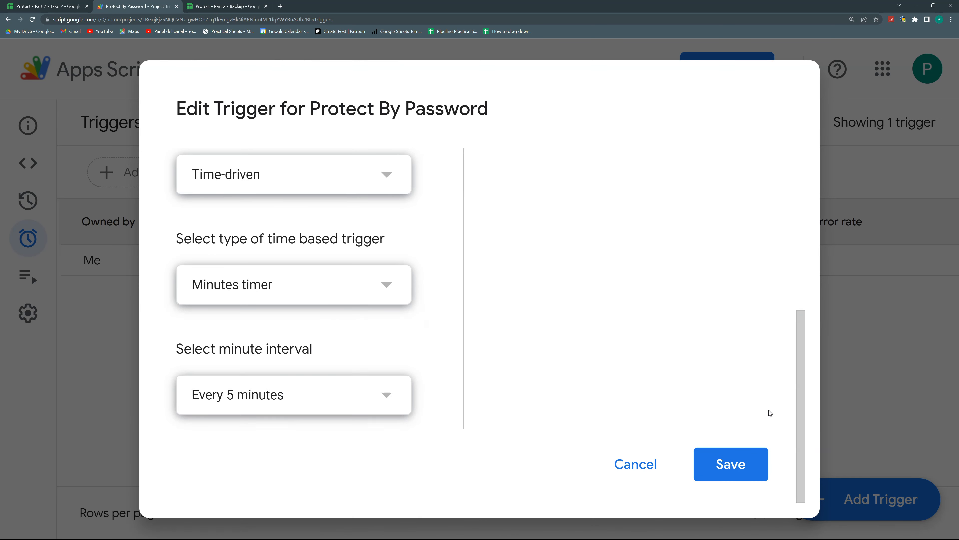
pyautogui.click(753, 463)
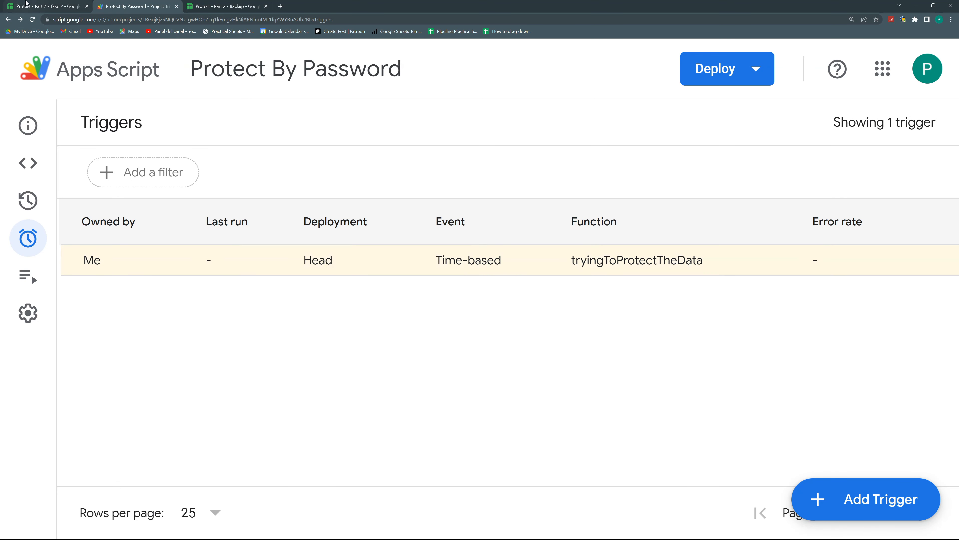
# Paste the SUITE/TOOL/CATEGORY/SUBCATEGORY table into A1 of the Data sheet from clipboard history
pyautogui.click(28, 163)
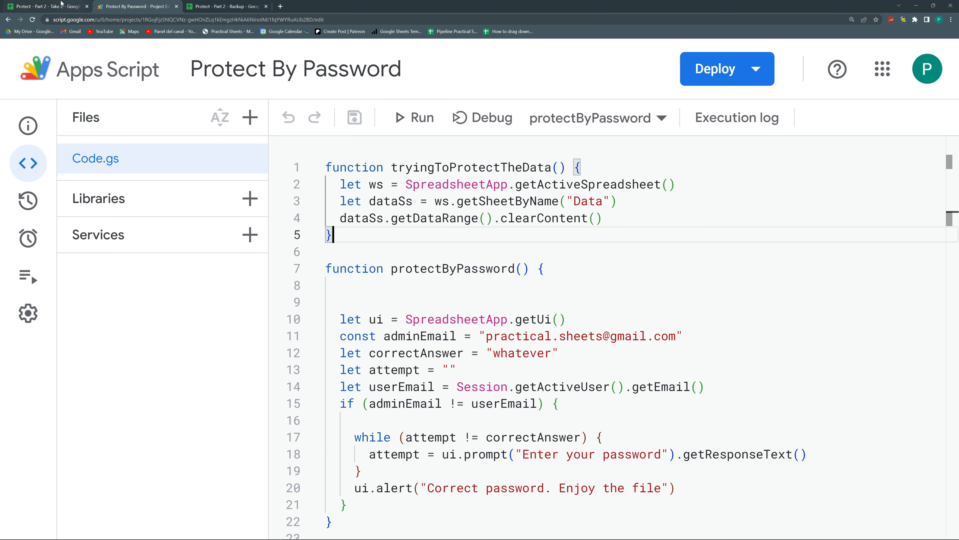
pyautogui.click(49, 7)
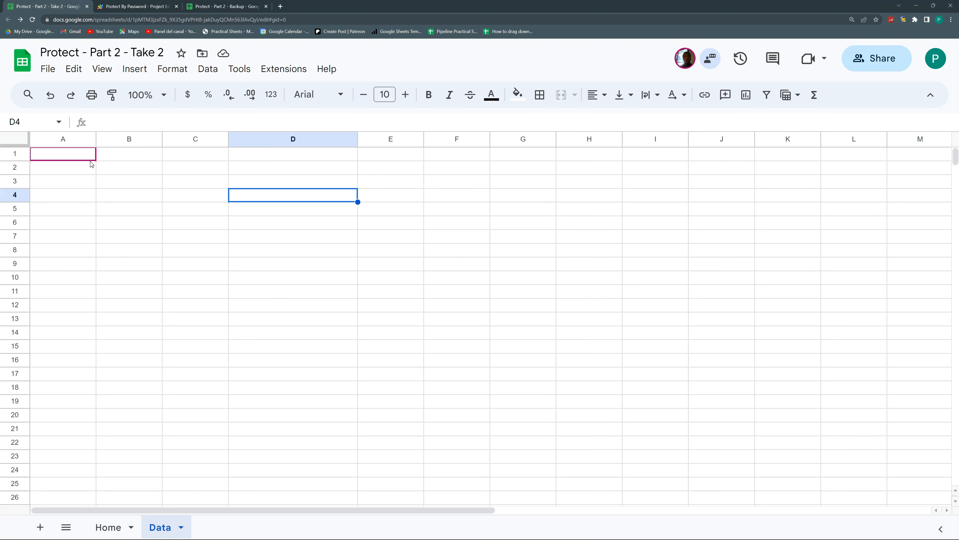
pyautogui.click(83, 156)
pyautogui.write('dataSs.getDataRange().clearContent()')
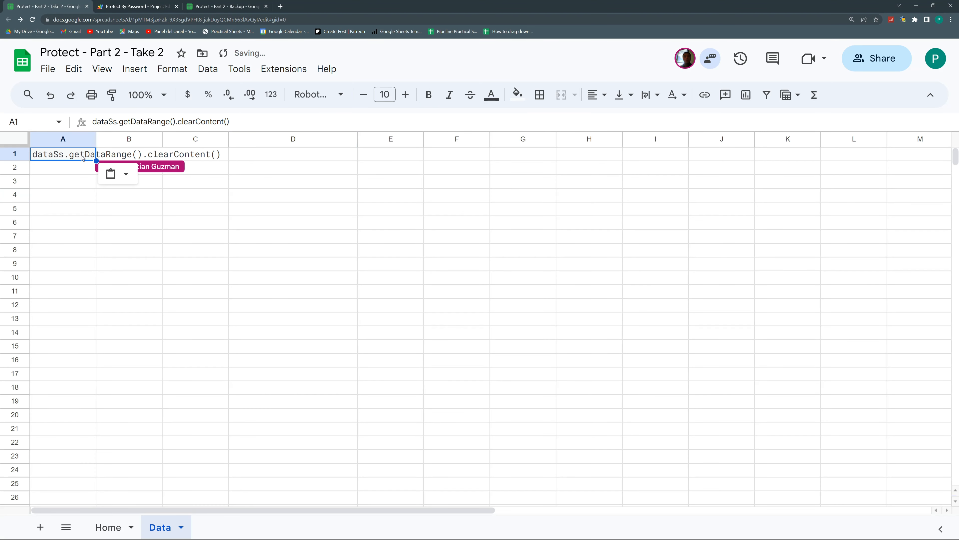
pyautogui.press('Delete')
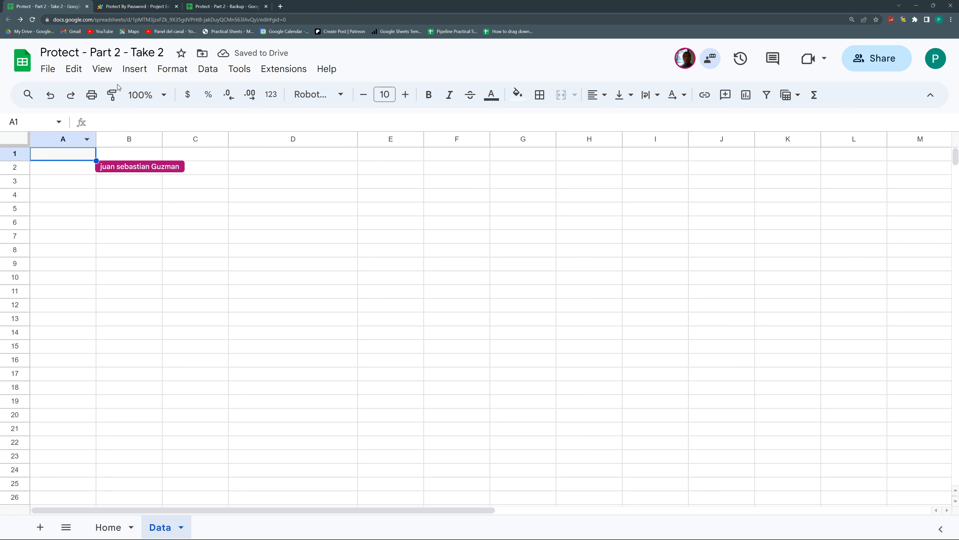
pyautogui.press('super+v')
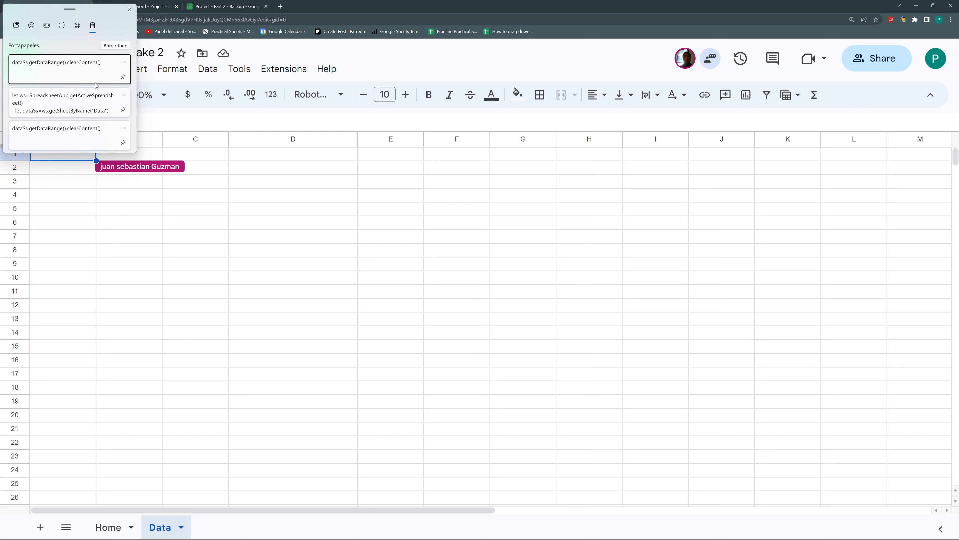
pyautogui.scroll(-2, 75, 121)
pyautogui.click(74, 114)
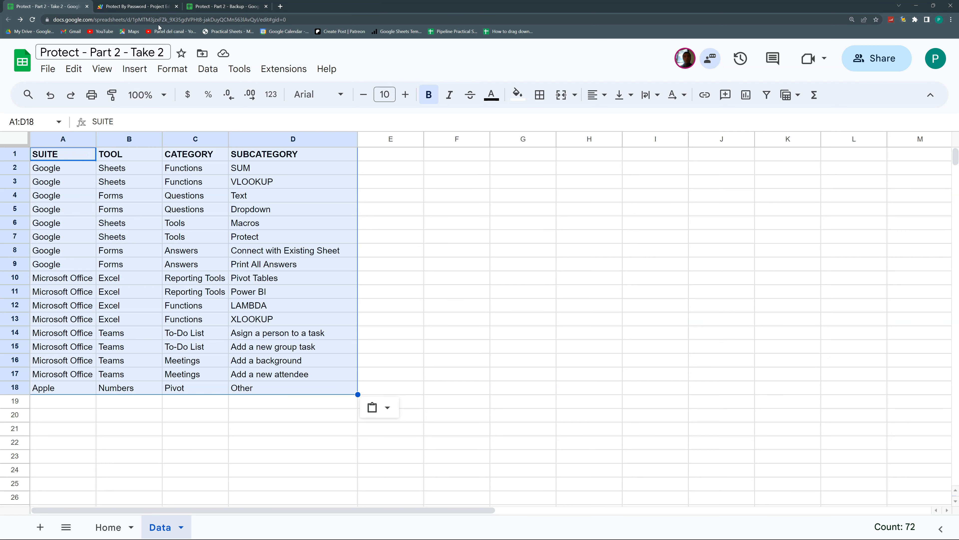
pyautogui.click(114, 7)
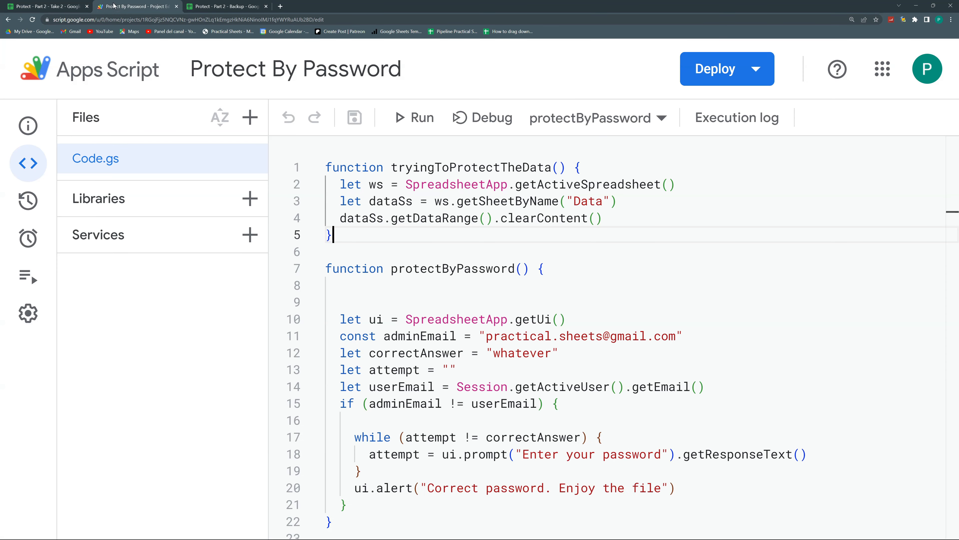
# Store getDataRange() in a 'range' variable and call range.clearContent() on its own line
pyautogui.click(615, 218)
pyautogui.click(624, 202)
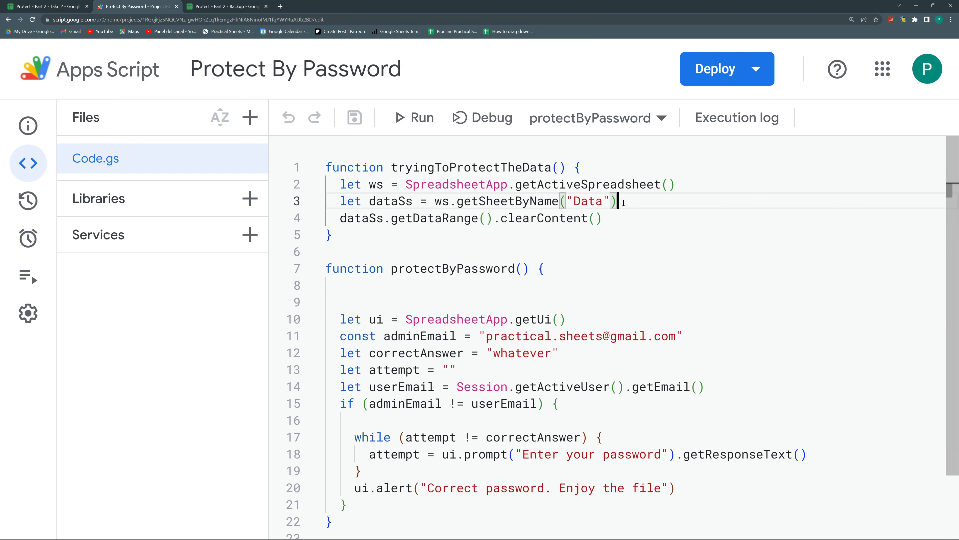
pyautogui.press('Return')
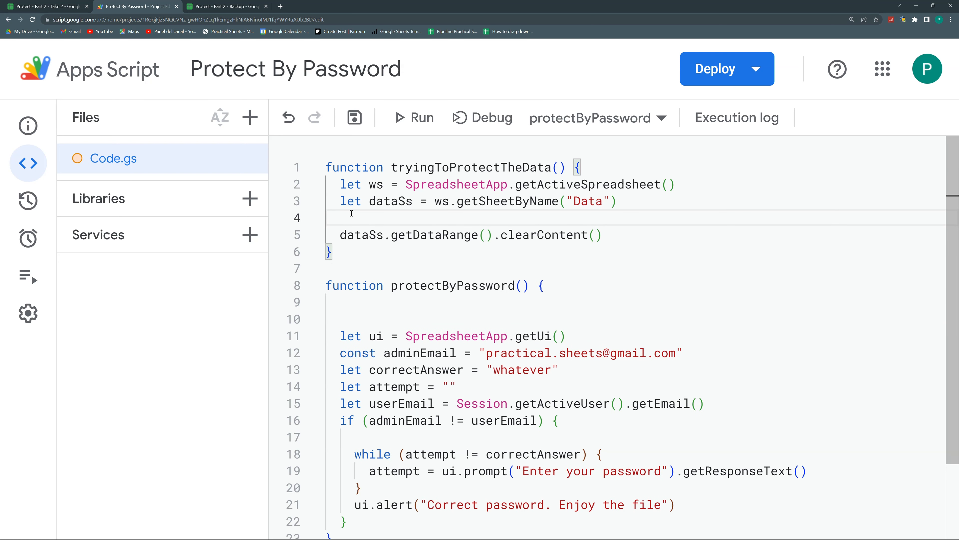
pyautogui.hotkey('ctrl', 'z')
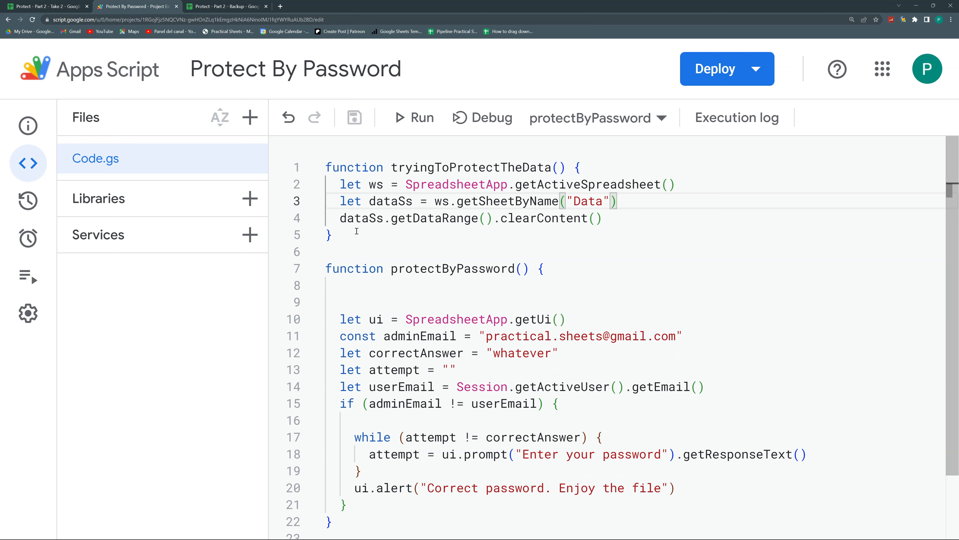
pyautogui.click(342, 219)
pyautogui.write('let ran')
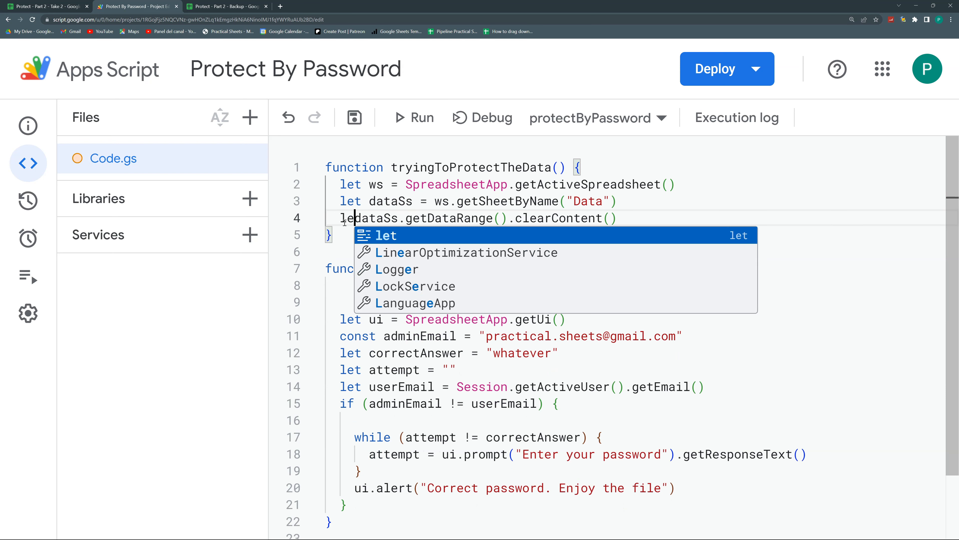
pyautogui.write('ge=')
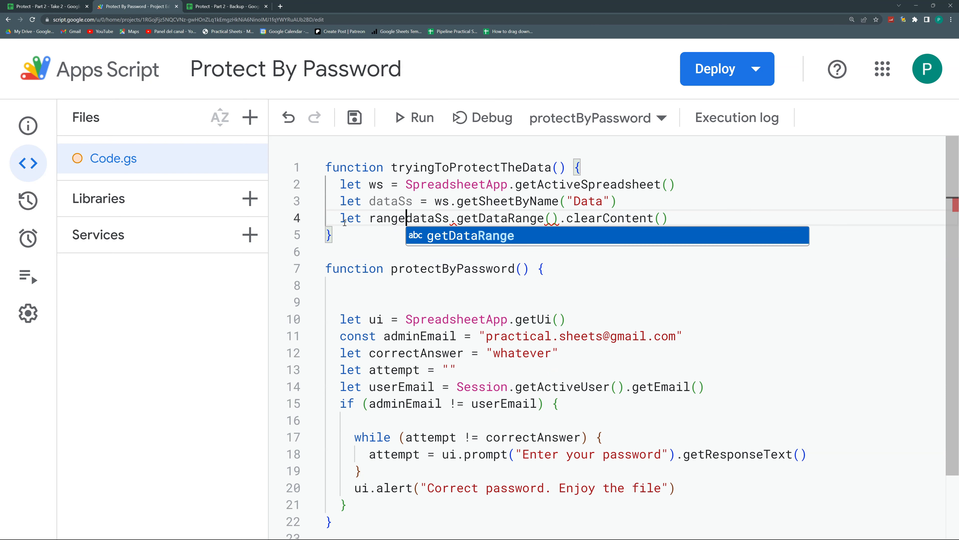
pyautogui.click(567, 219)
pyautogui.press('Return')
pyautogui.press('Return')
pyautogui.press('Return')
pyautogui.write('range.clearContent(')
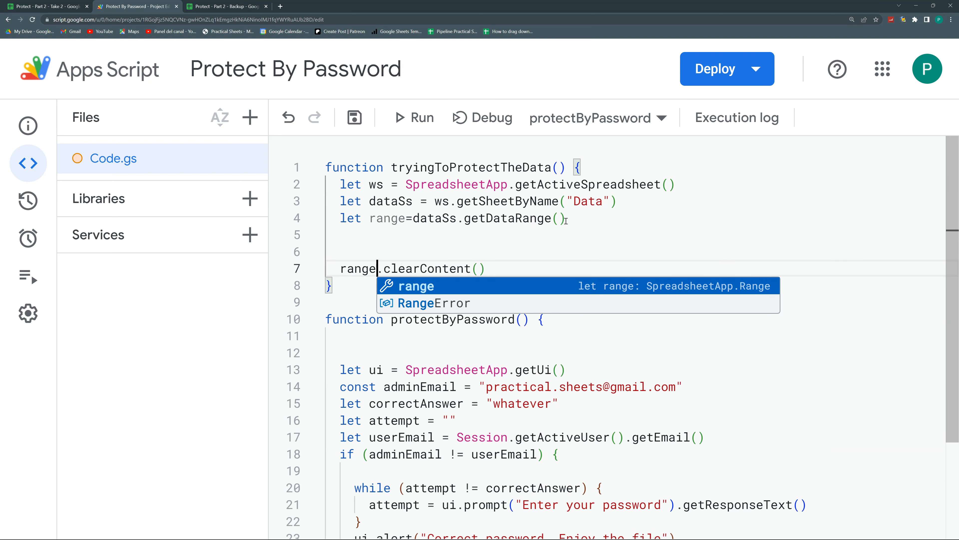
pyautogui.press('Down')
pyautogui.press('Up')
# Add 'let dataArray = range.getValues()' on line 5
pyautogui.click(416, 230)
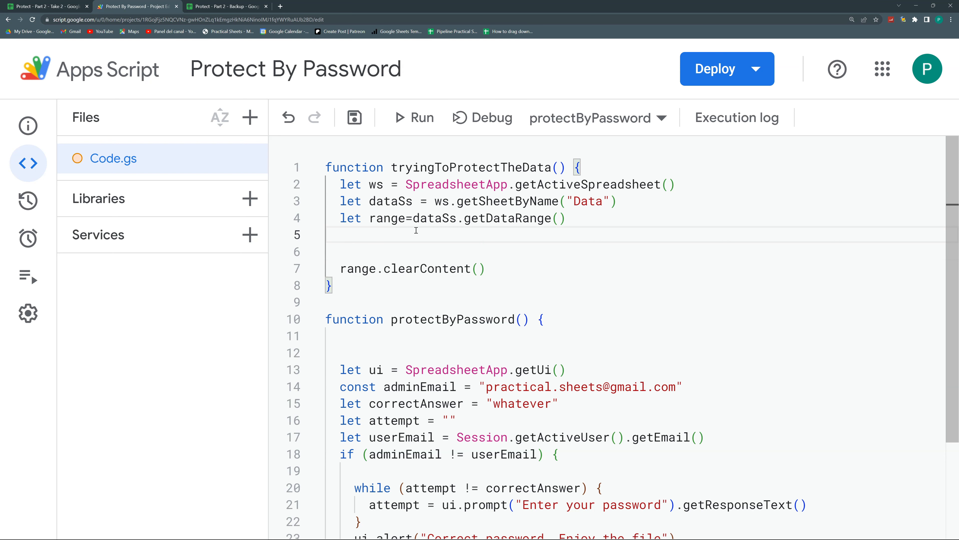
pyautogui.write('range.')
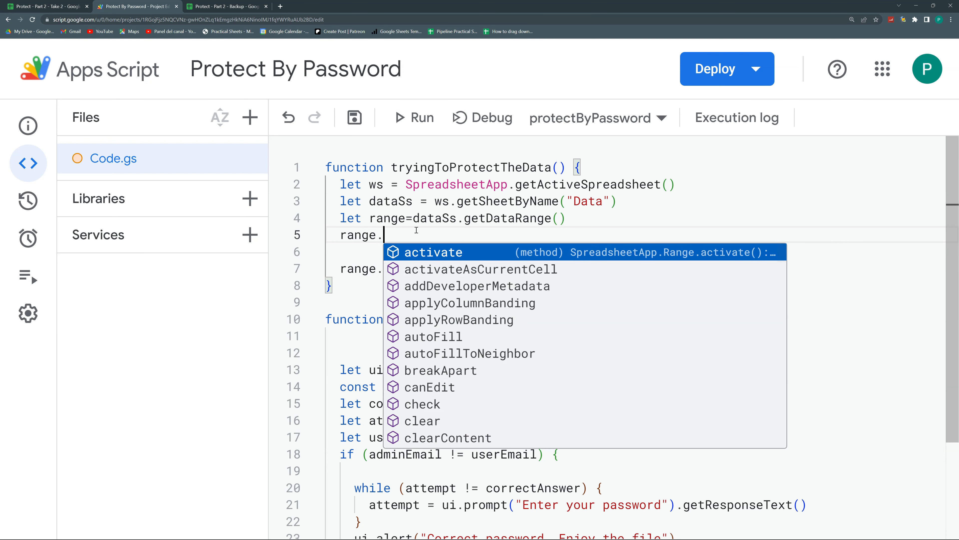
pyautogui.write('getVa')
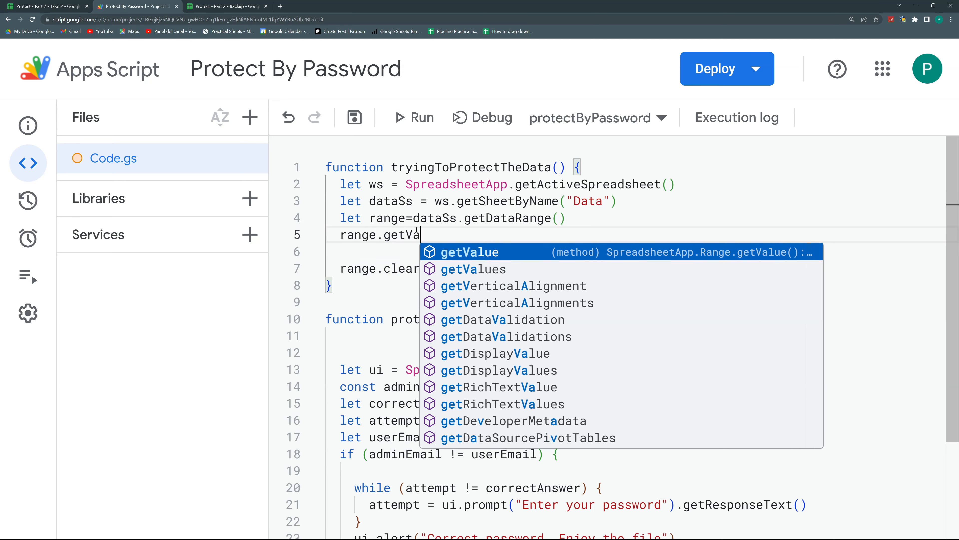
pyautogui.write('lues()')
pyautogui.press('Home')
pyautogui.write('let ')
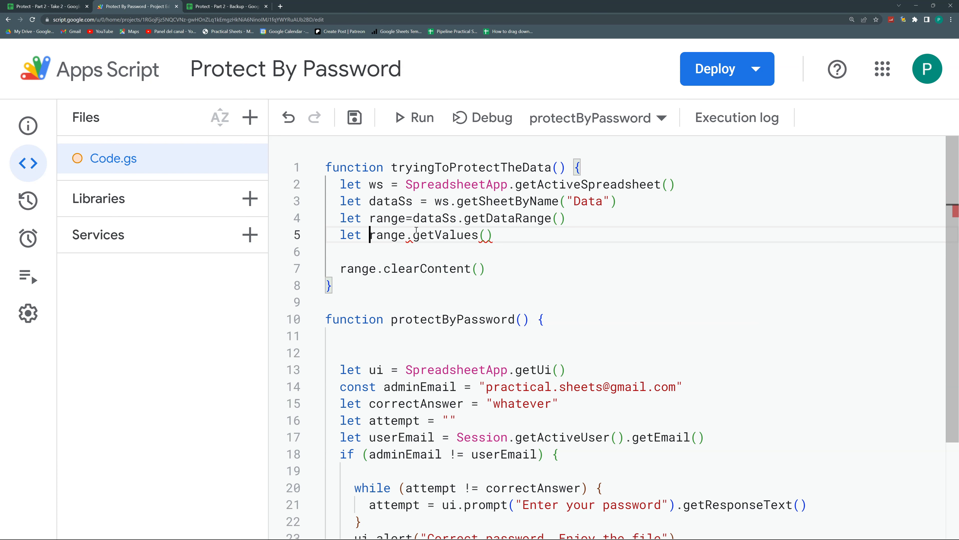
pyautogui.write('dataArray=')
# Compare the Data tab with the Backup spreadsheet, then return to the let dataArray=range.getValues() line
pyautogui.click(46, 6)
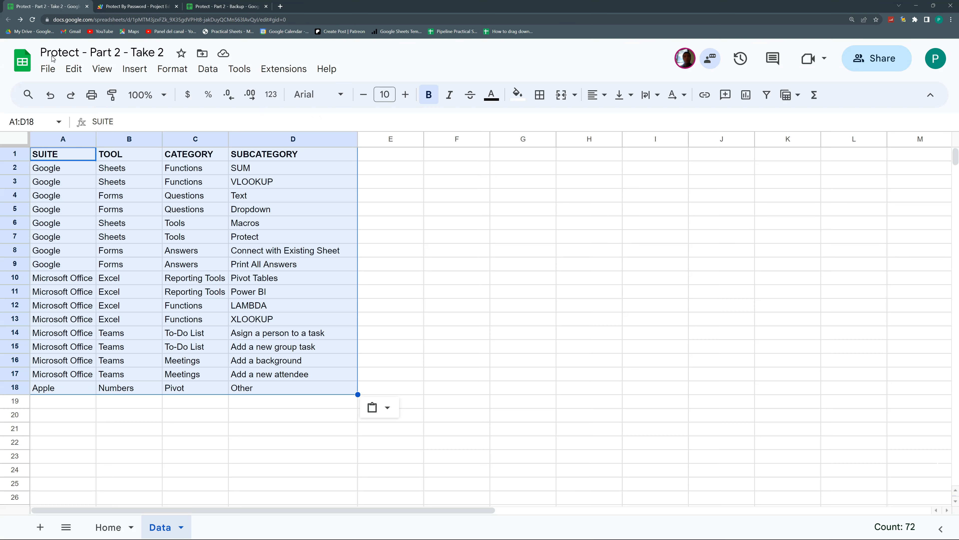
pyautogui.click(139, 7)
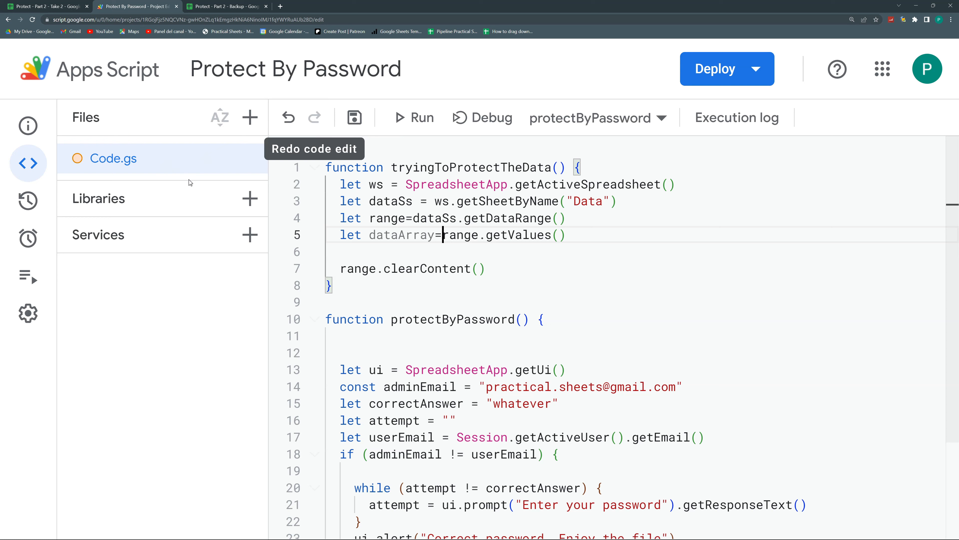
pyautogui.click(568, 240)
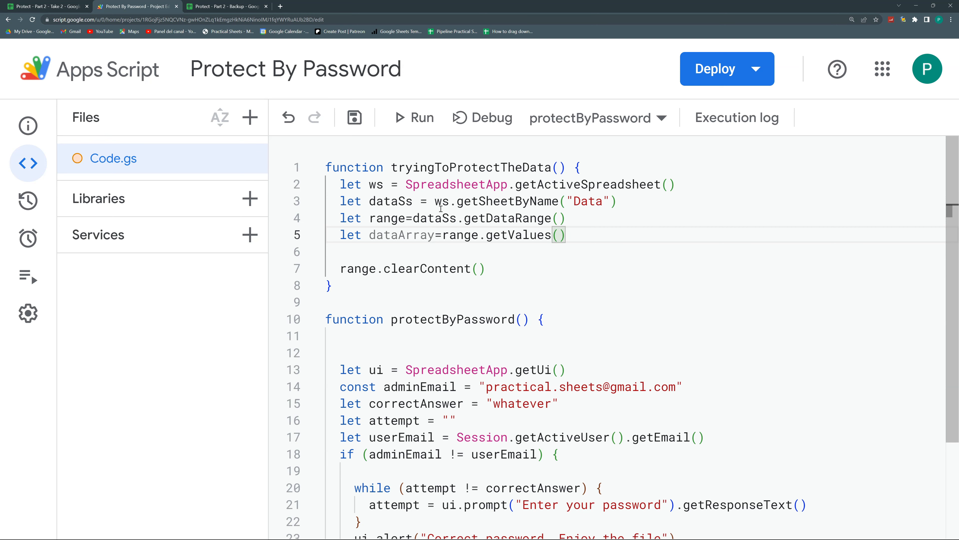
pyautogui.click(222, 6)
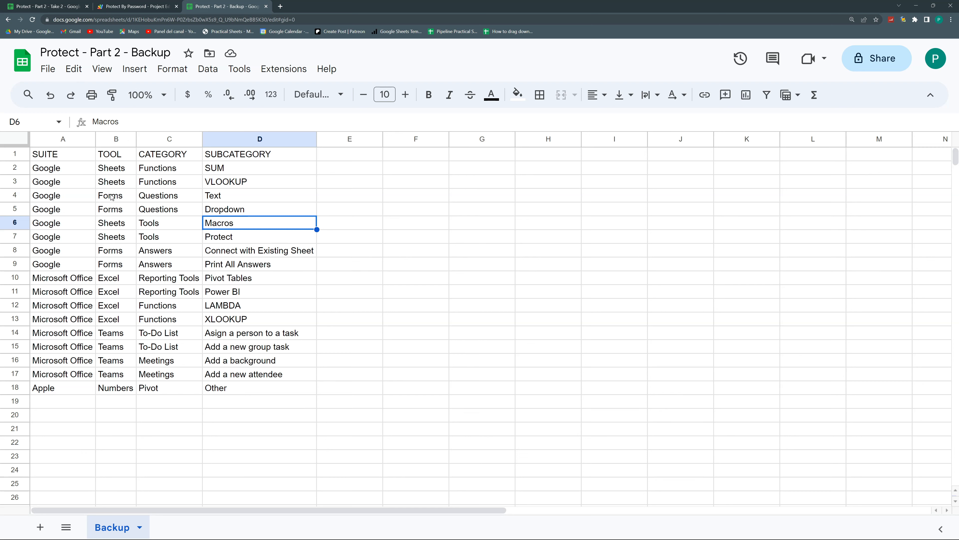
pyautogui.click(128, 6)
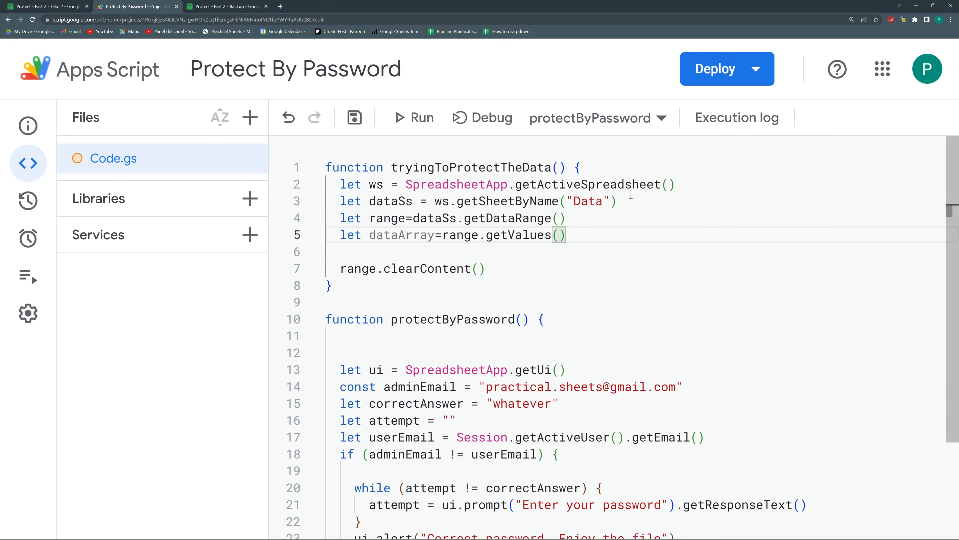
# Rename the ws variable to MasterWs everywhere with Rename Symbol
pyautogui.moveTo(635, 199); pyautogui.dragTo(370, 194)
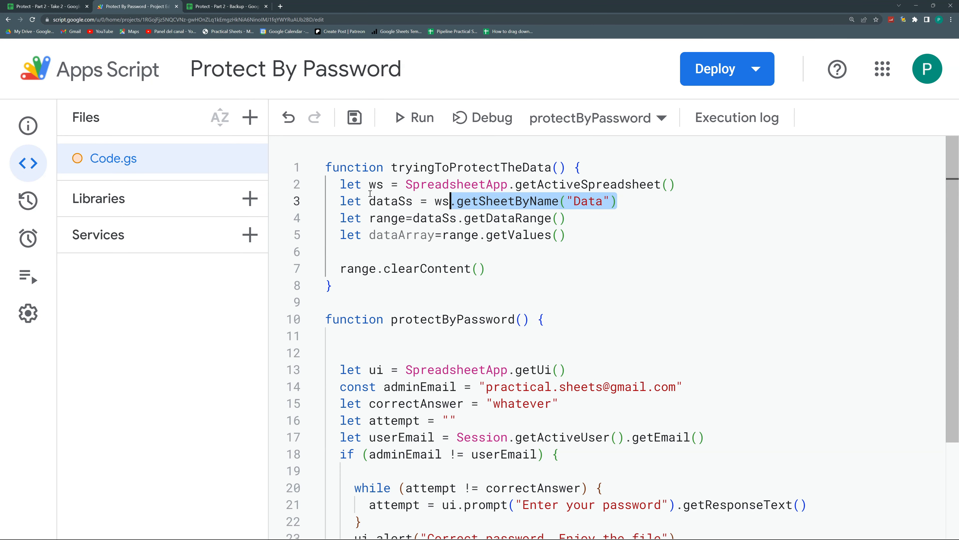
pyautogui.click(388, 185)
pyautogui.rightClick(380, 185)
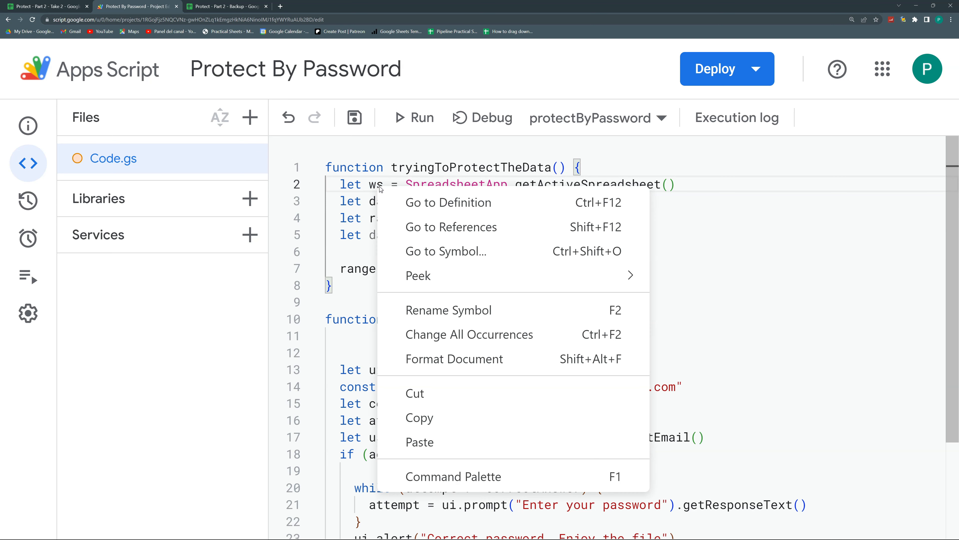
pyautogui.click(467, 312)
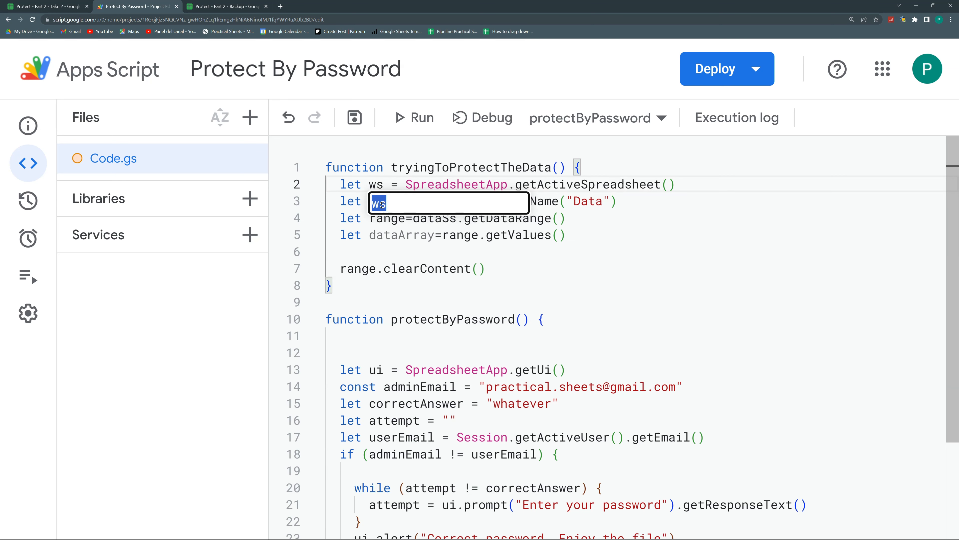
pyautogui.click(373, 203)
pyautogui.write('Master')
pyautogui.press('Delete')
pyautogui.write('W')
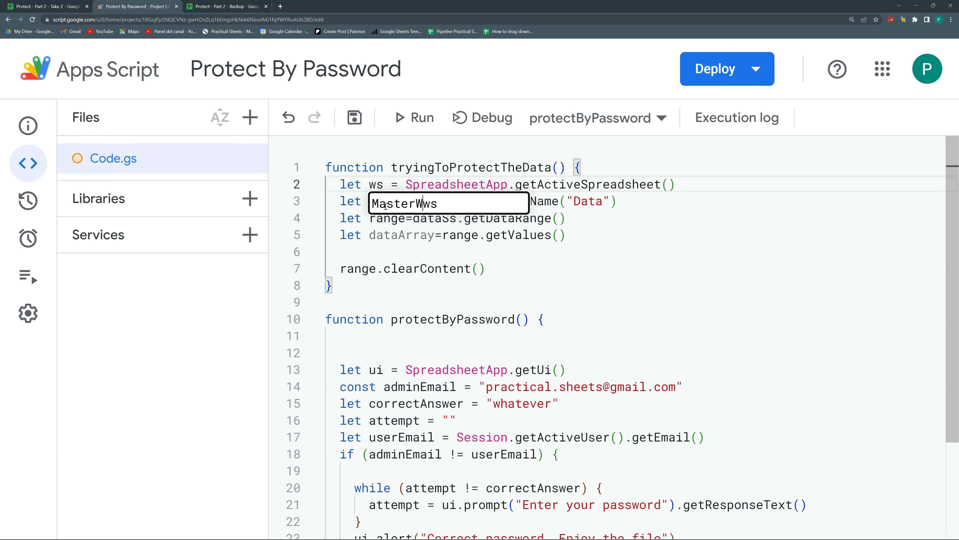
pyautogui.press('Return')
# Correct the variable name to lowercase masterWs in every use
pyautogui.rightClick(378, 182)
pyautogui.click(434, 306)
pyautogui.click(378, 204)
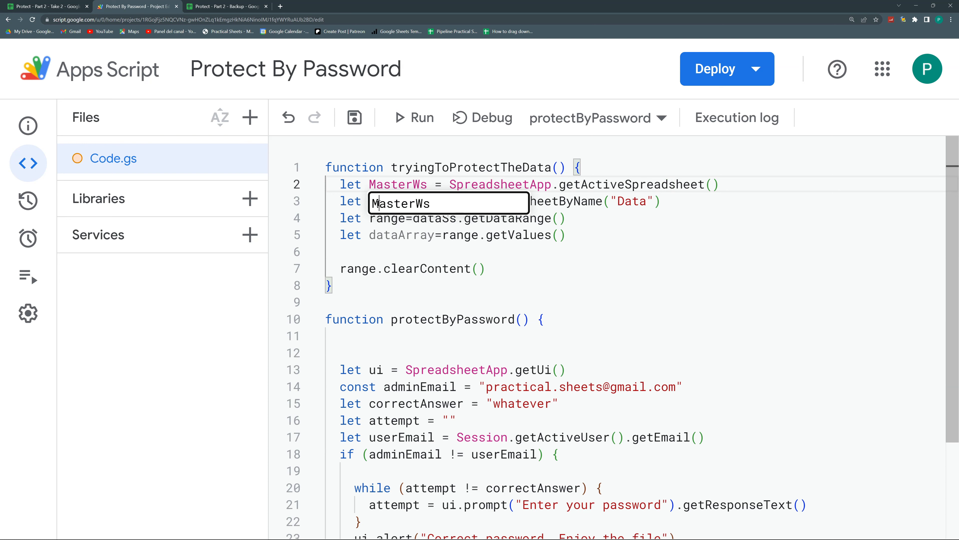
pyautogui.press('BackSpace')
pyautogui.write('m')
pyautogui.press('Return')
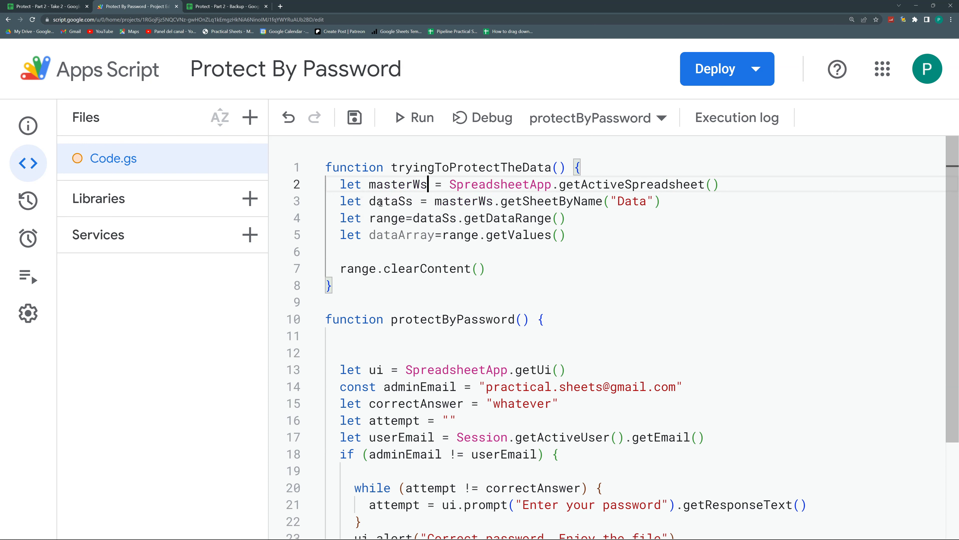
pyautogui.click(571, 233)
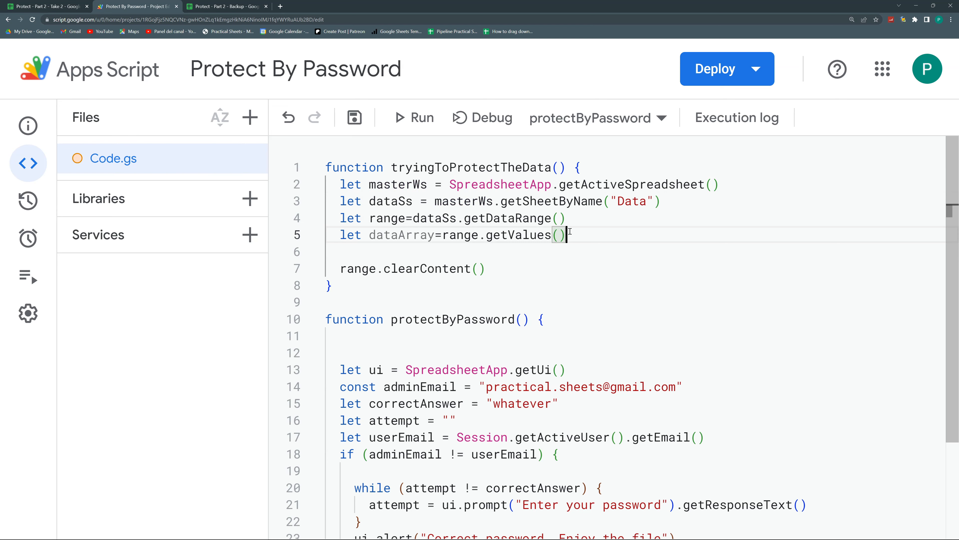
# Add let backupWs=SpreadsheetApp.openById("...") using the Backup spreadsheet's ID copied from its URL
pyautogui.press('Return')
pyautogui.press('Return')
pyautogui.write('let')
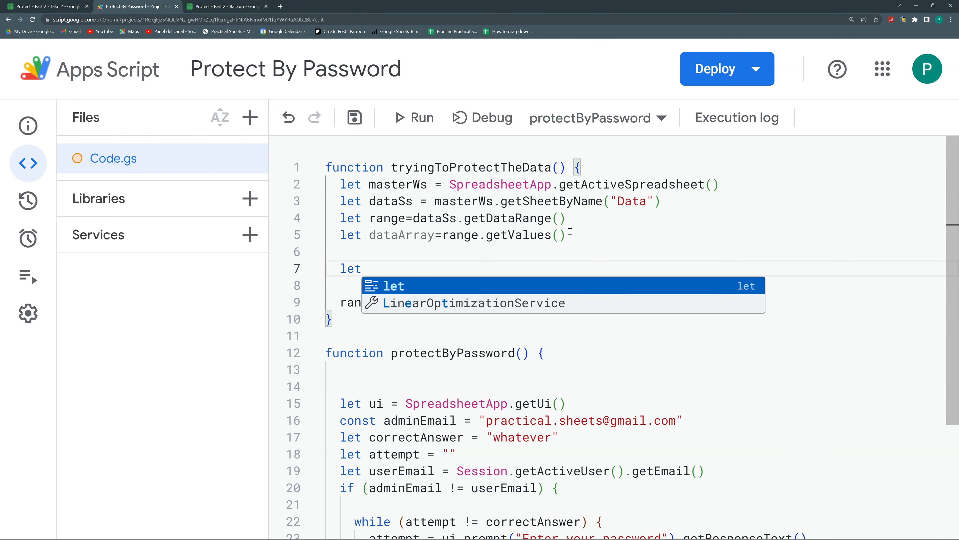
pyautogui.write(' backupWs=SpreadsheetApp')
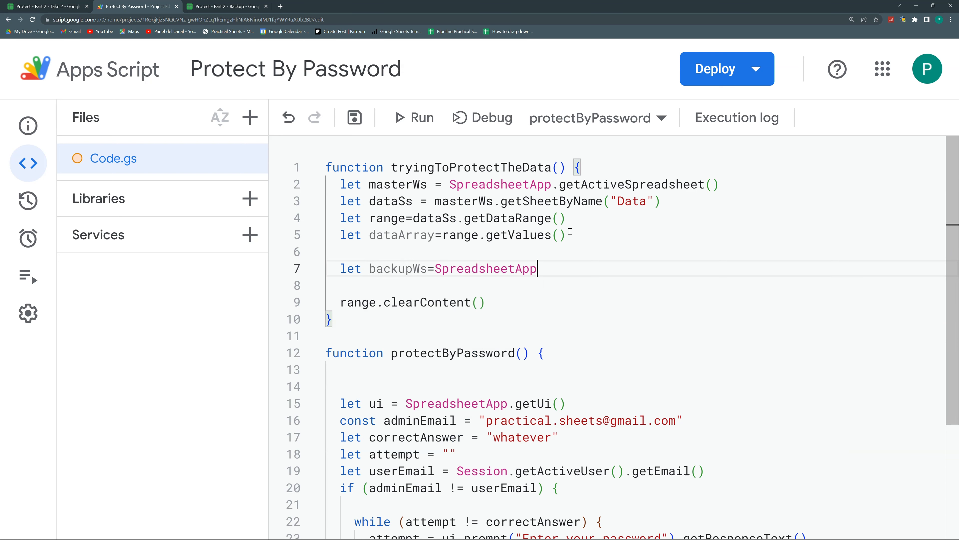
pyautogui.write('.get')
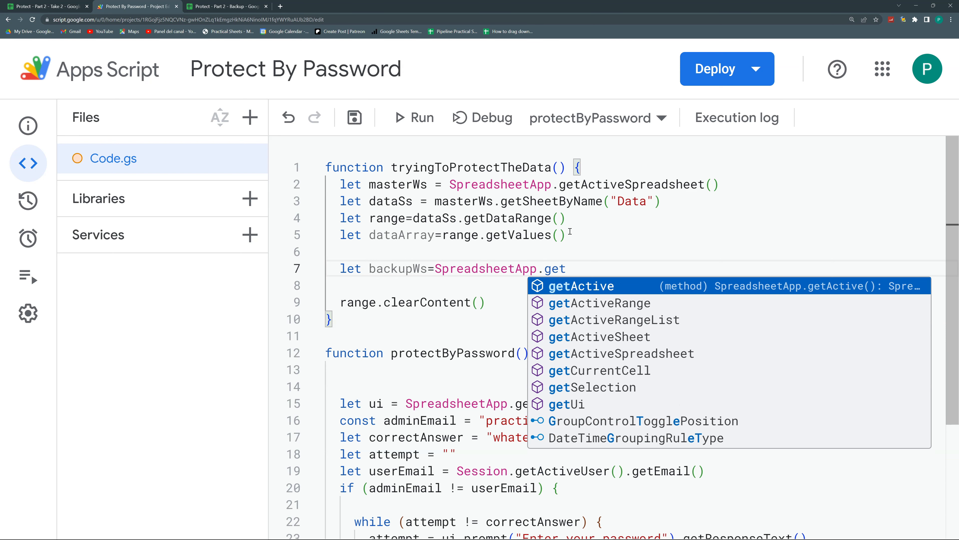
pyautogui.press('BackSpace')
pyautogui.press('BackSpace')
pyautogui.write('openB')
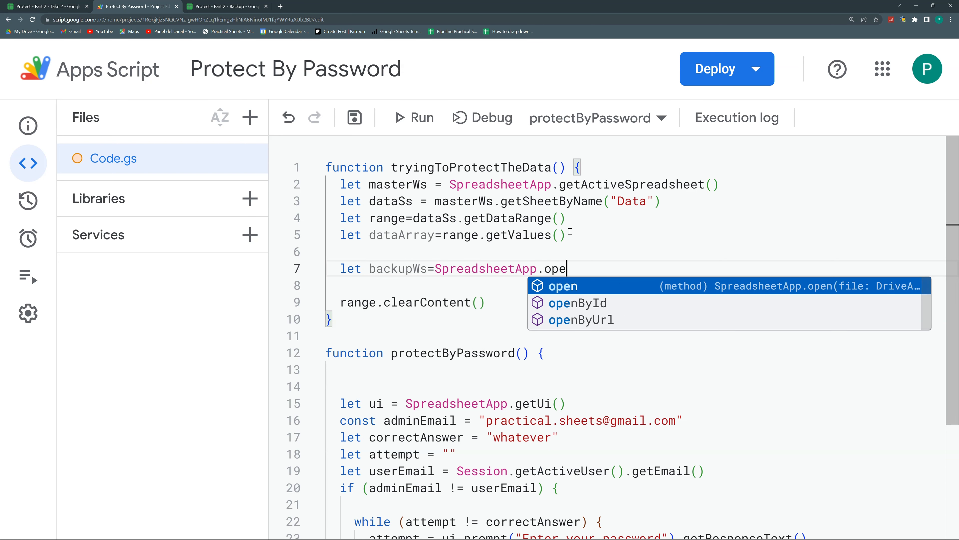
pyautogui.press('Down')
pyautogui.press('Up')
pyautogui.press('Return')
pyautogui.write('(')
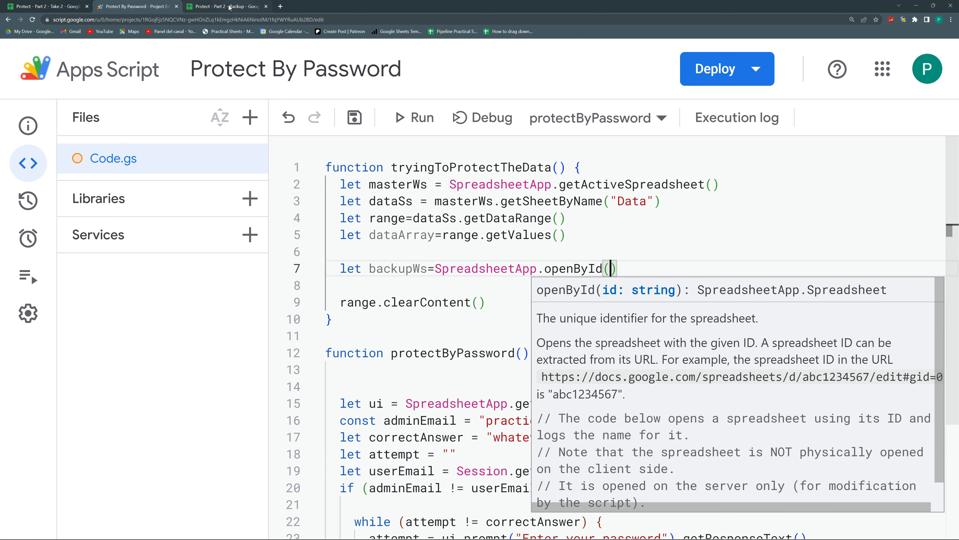
pyautogui.click(230, 7)
pyautogui.moveTo(268, 20); pyautogui.dragTo(133, 22)
pyautogui.hotkey('ctrl', 'c')
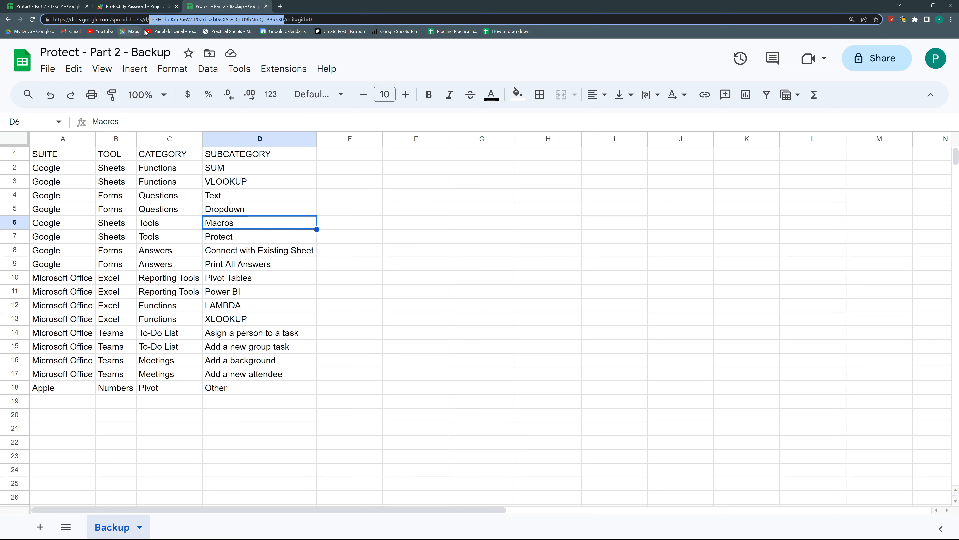
pyautogui.click(143, 6)
pyautogui.write('"')
pyautogui.hotkey('ctrl', 'v')
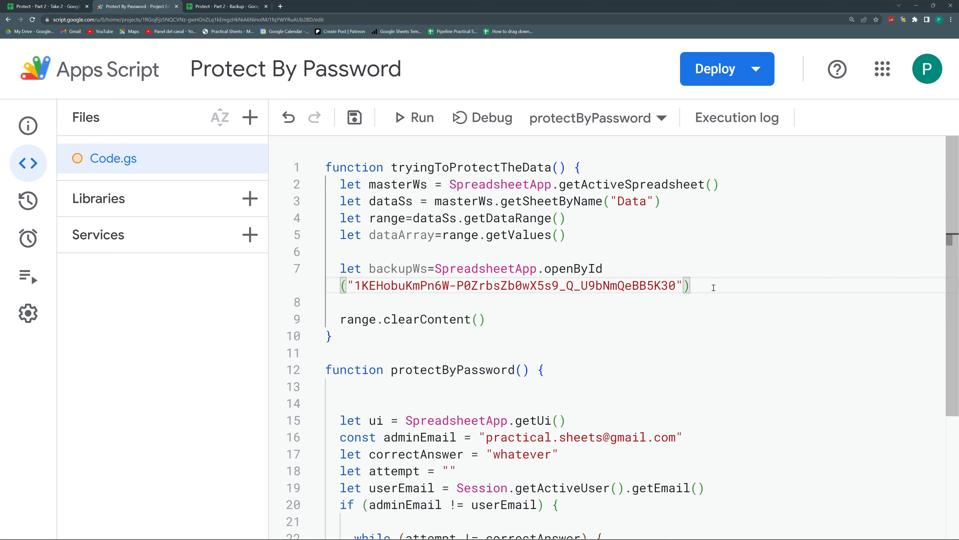
# Add backupWs.getSheetByName("Backup") on the next line
pyautogui.press('Return')
pyautogui.write('backupWs.')
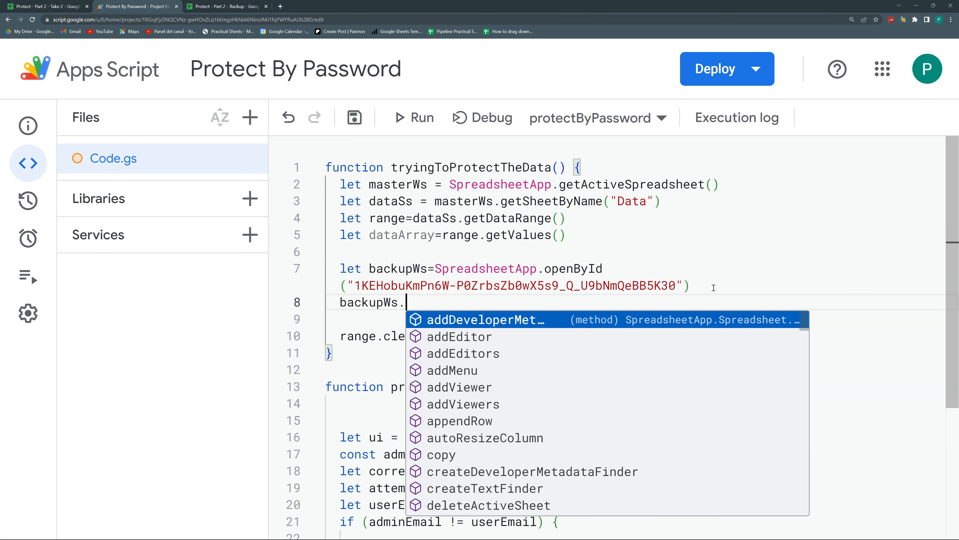
pyautogui.write('getSh')
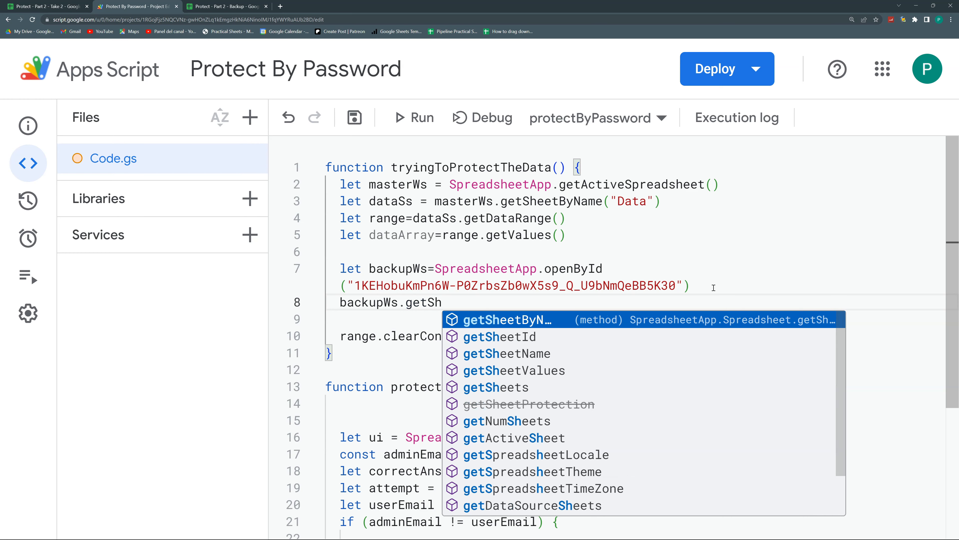
pyautogui.press('Return')
pyautogui.write('(')
pyautogui.click(239, 5)
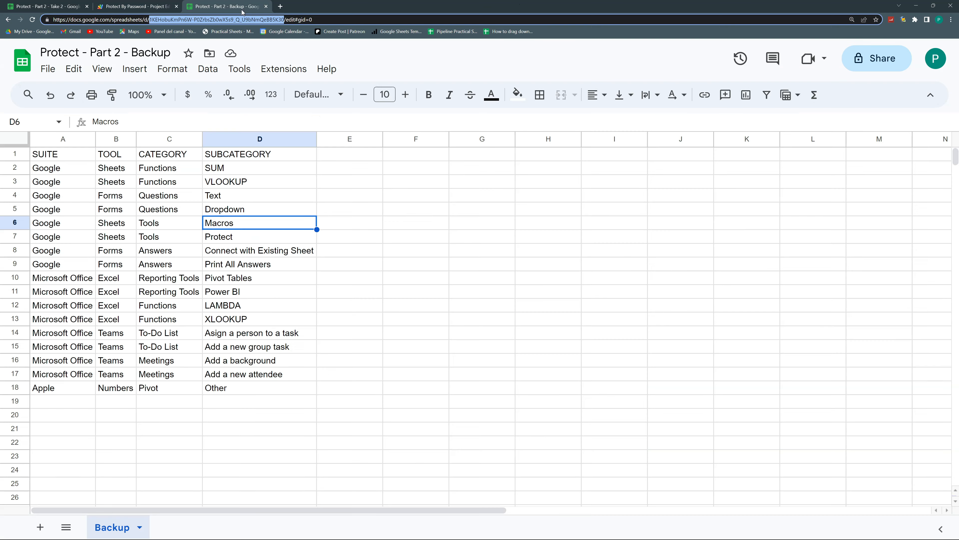
pyautogui.click(153, 5)
pyautogui.write('"Backup')
pyautogui.hotkey('ctrl', 'Left')
pyautogui.hotkey('ctrl', 'Left')
pyautogui.hotkey('ctrl', 'Left')
pyautogui.hotkey('ctrl', 'Left')
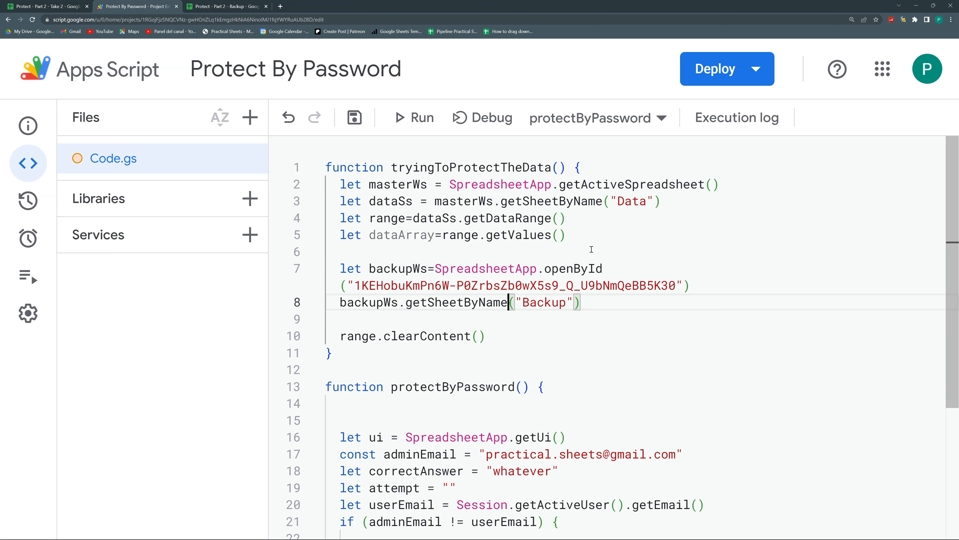
# Store the sheet as backupSs and clear it with backupSs.getDataRange().clearContent()
pyautogui.write('let ')
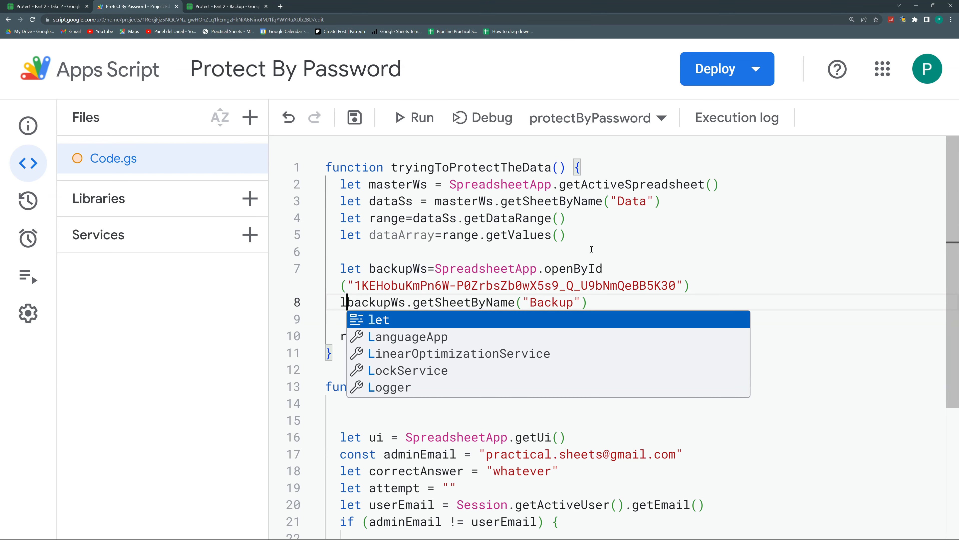
pyautogui.write('backupSs')
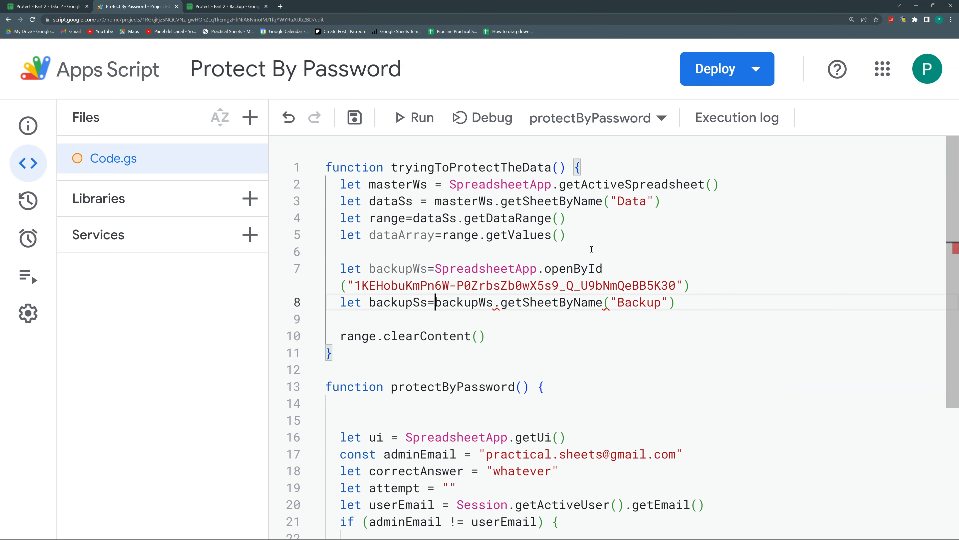
pyautogui.write('=')
pyautogui.press('End')
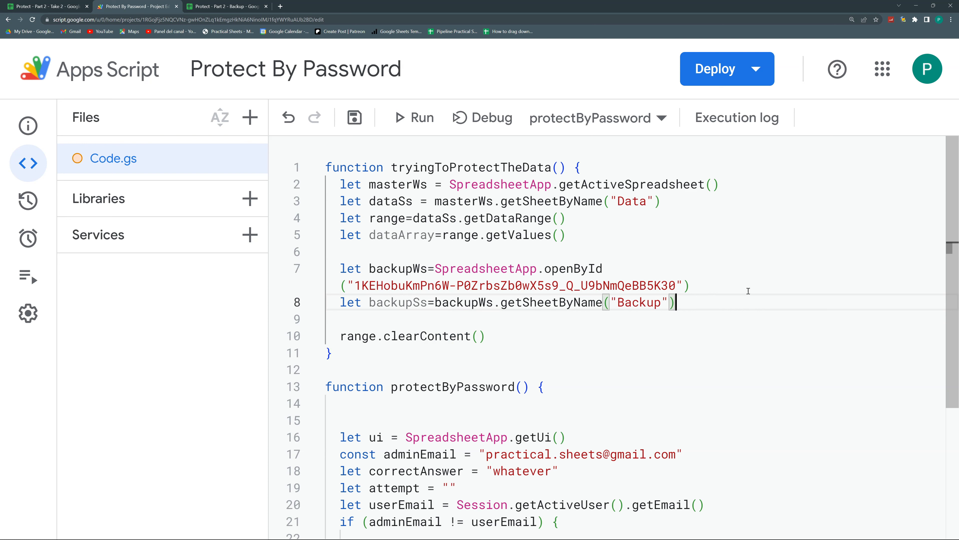
pyautogui.press('Return')
pyautogui.write('backu')
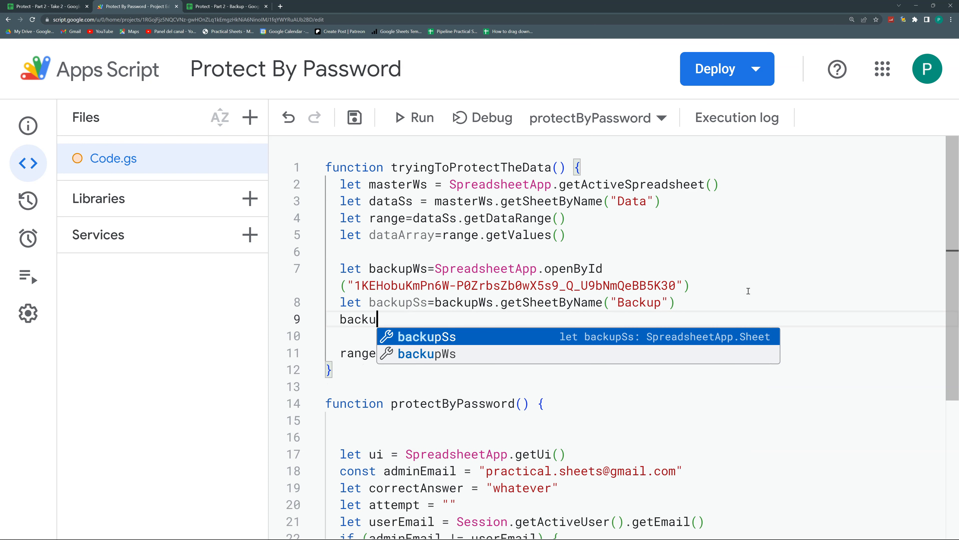
pyautogui.write('pSs.getD')
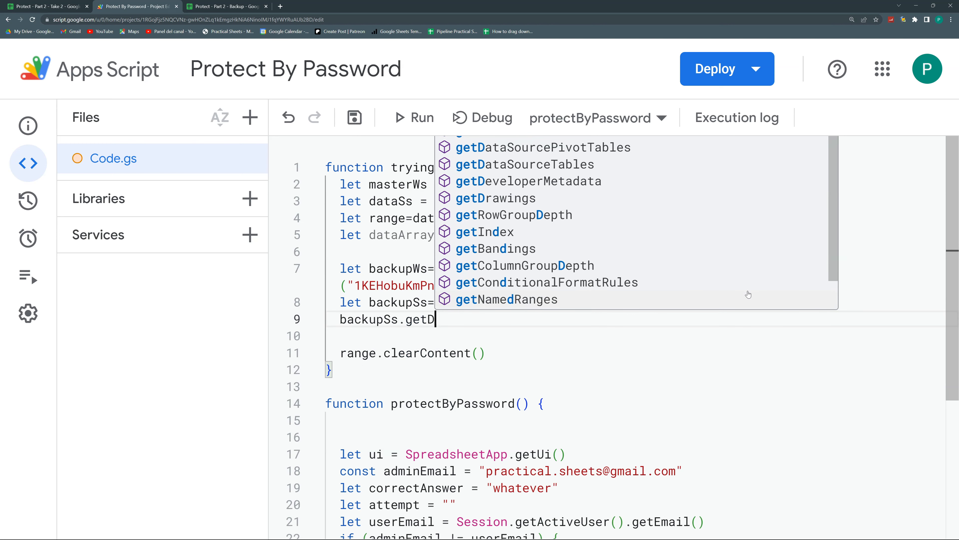
pyautogui.write('a')
pyautogui.press('Return')
pyautogui.write('().clear')
pyautogui.press('Down')
pyautogui.press('Return')
pyautogui.write('()')
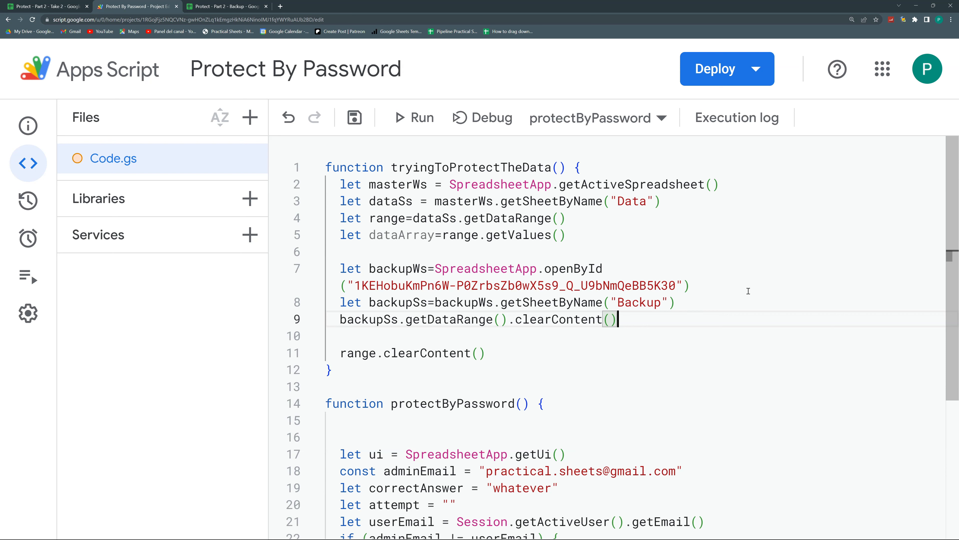
pyautogui.press('Return')
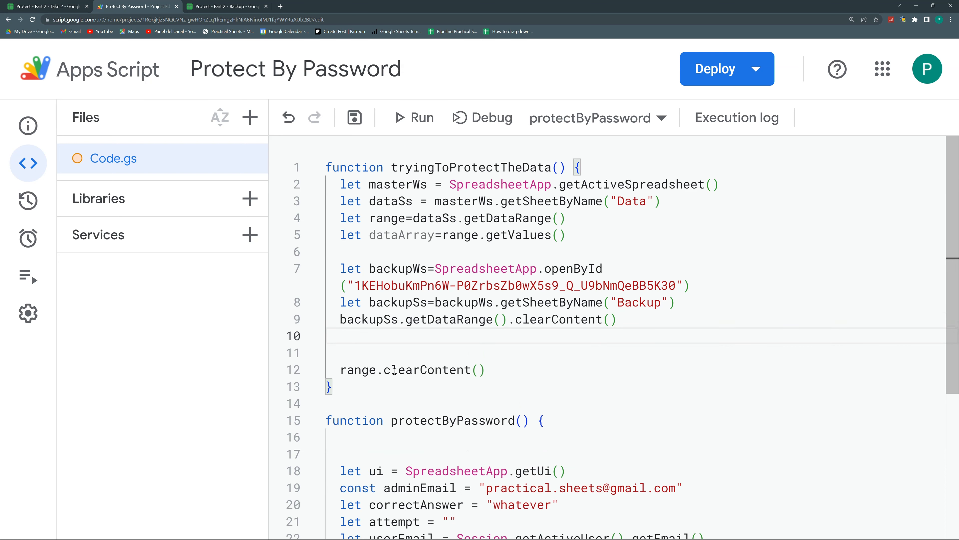
pyautogui.press('Return')
# Write backupSs.getRange(1,1,dataArray.length,dataArray[0].length) on a new line
pyautogui.moveTo(386, 234); pyautogui.dragTo(451, 235)
pyautogui.click(403, 330)
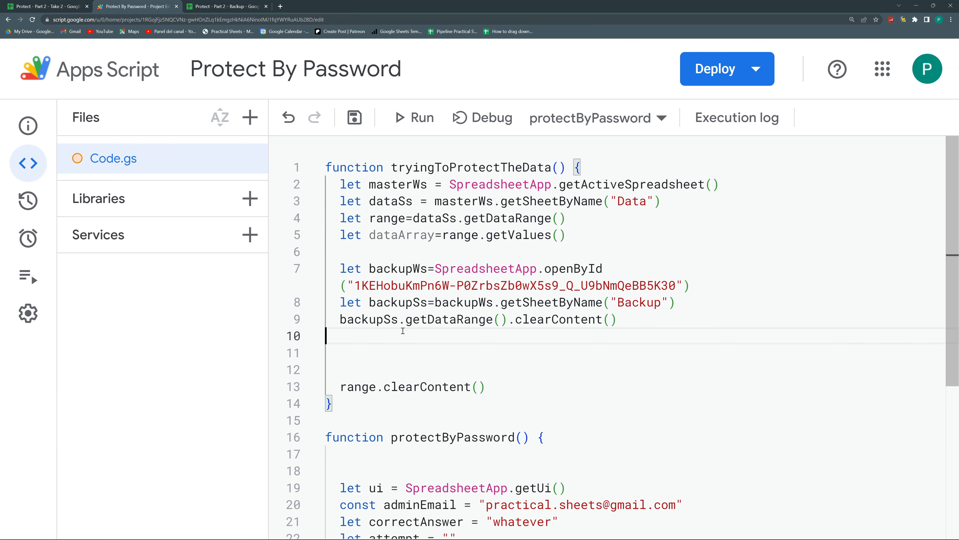
pyautogui.press('Return')
pyautogui.write('back')
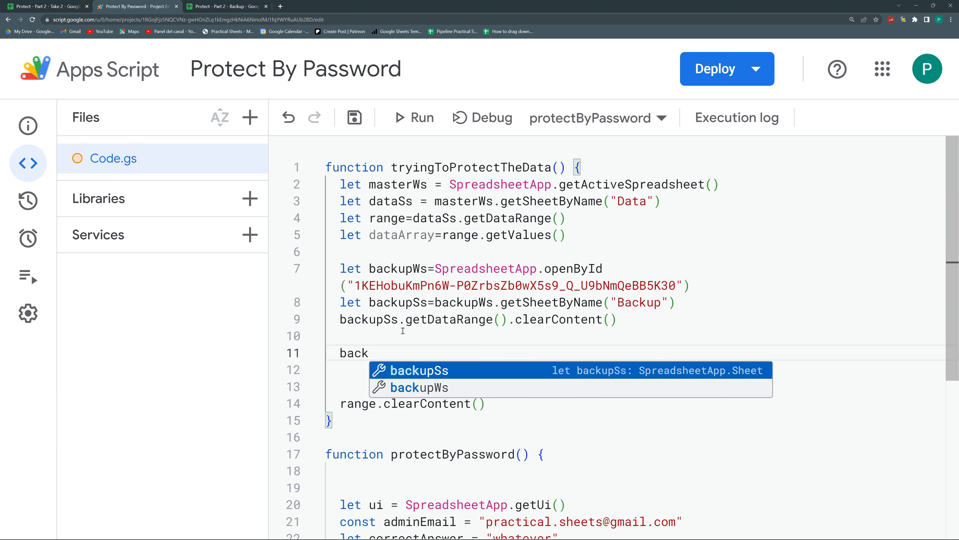
pyautogui.press('Return')
pyautogui.write('.get')
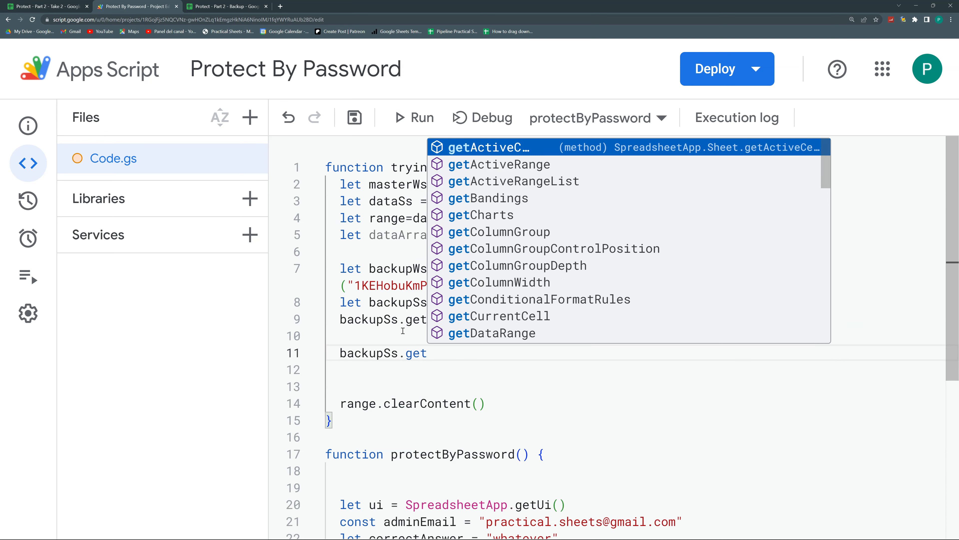
pyautogui.write('R')
pyautogui.press('Return')
pyautogui.write('(')
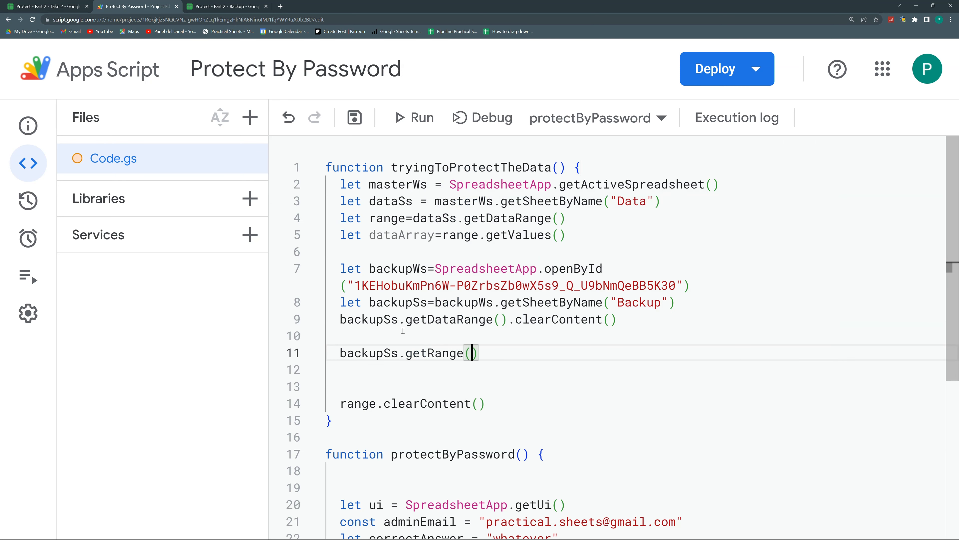
pyautogui.write('1,1,')
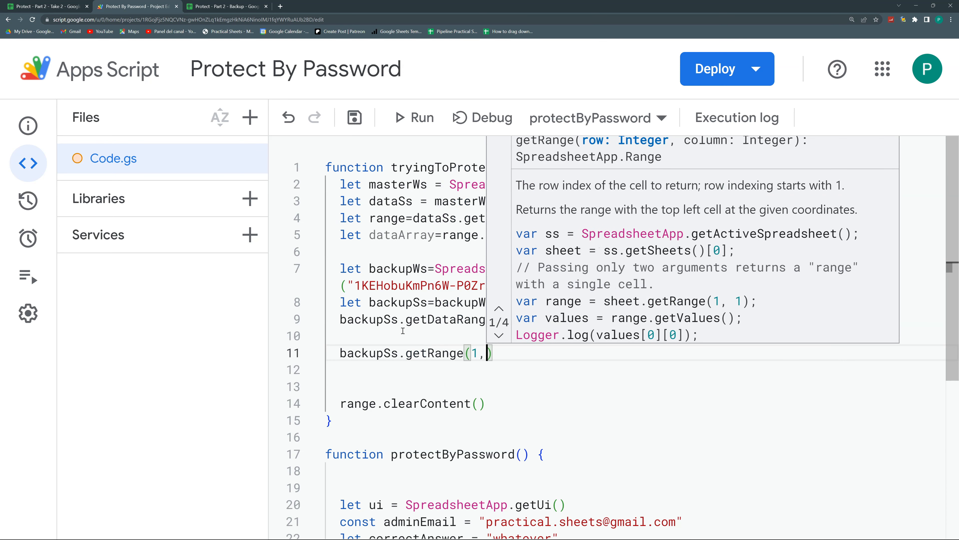
pyautogui.press('Escape')
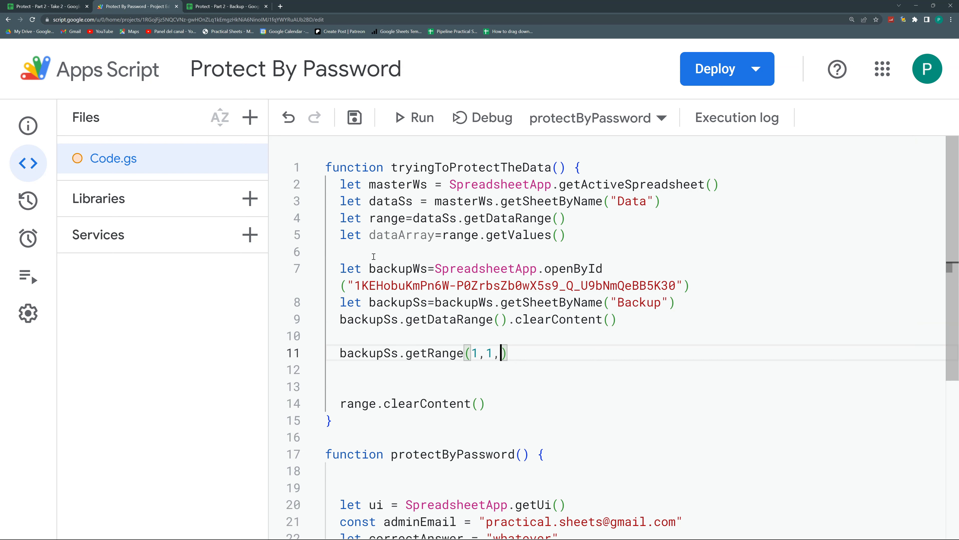
pyautogui.moveTo(369, 234); pyautogui.dragTo(434, 234)
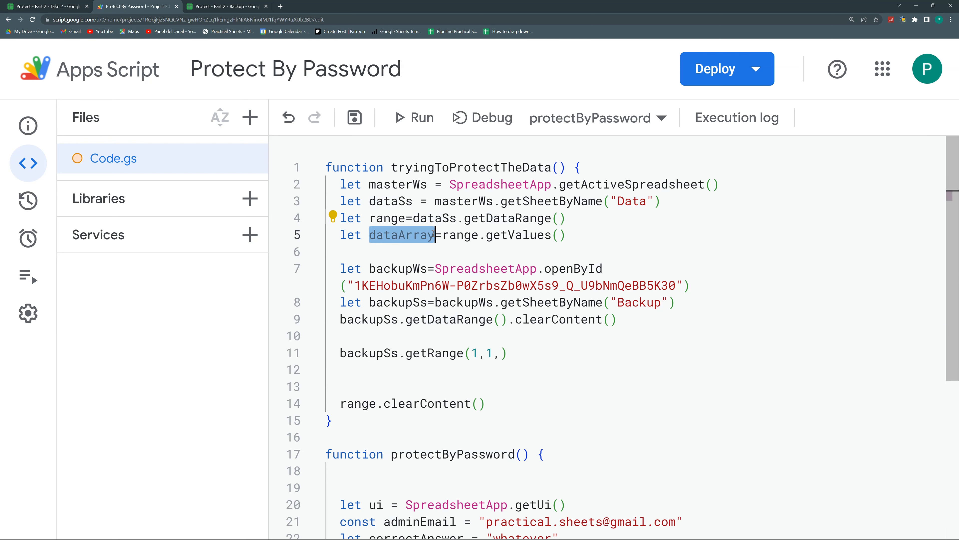
pyautogui.click(494, 354)
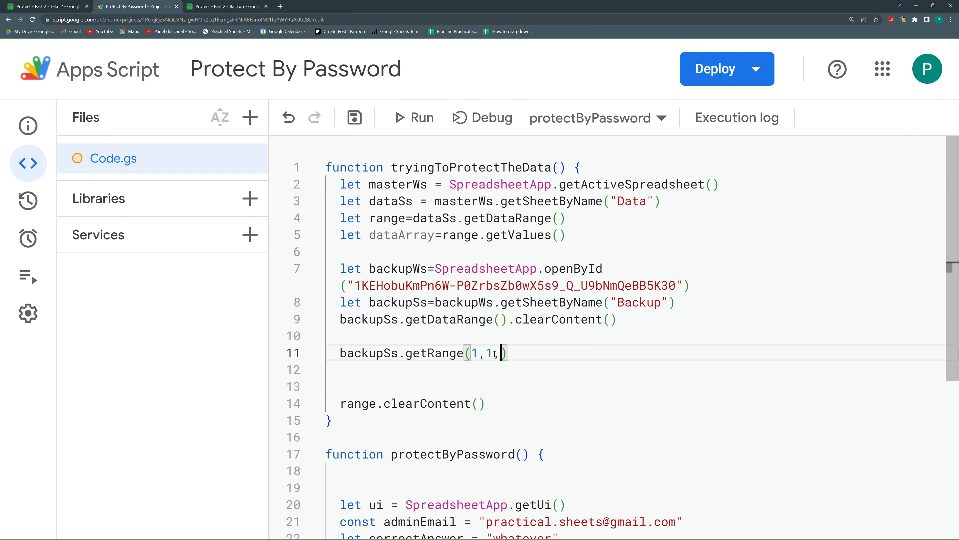
pyautogui.write('dataA')
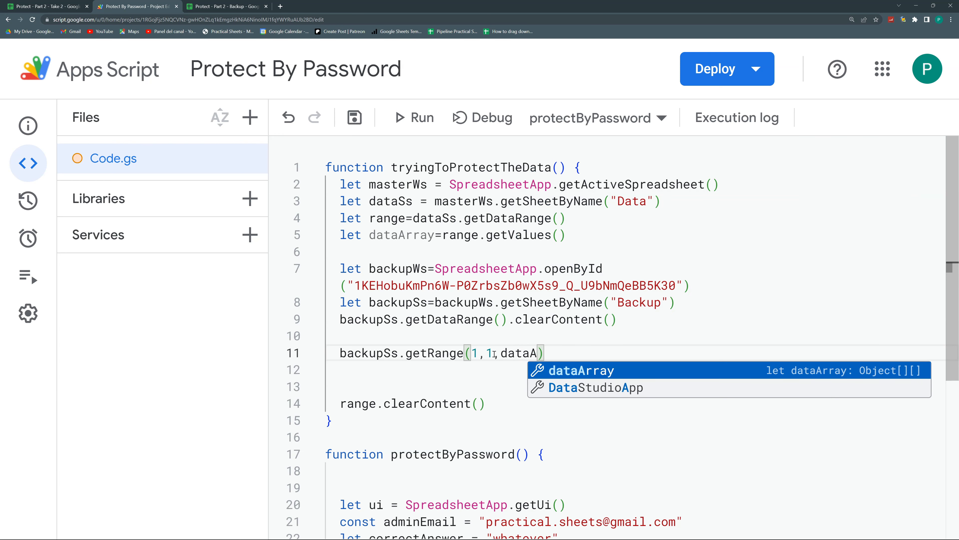
pyautogui.press('Return')
pyautogui.write('.le')
pyautogui.press('Return')
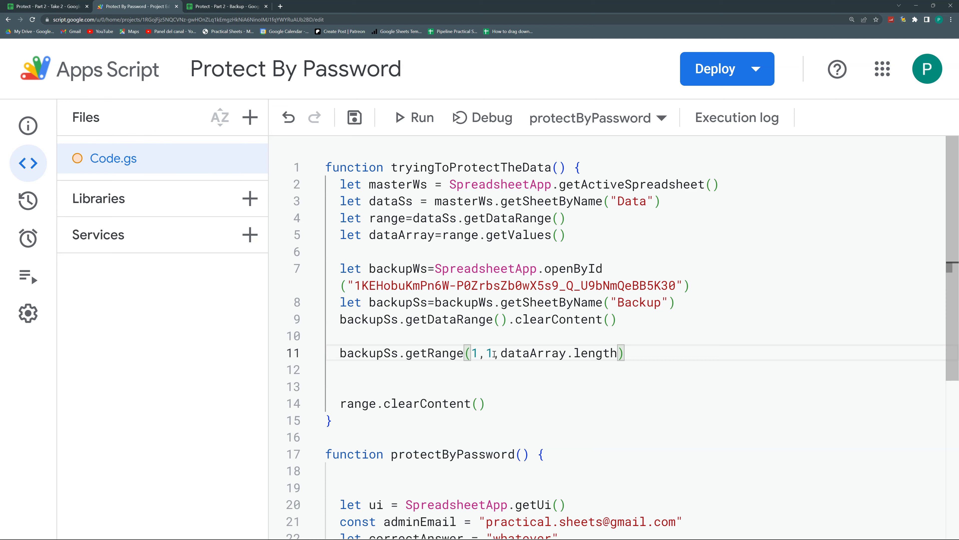
pyautogui.write(',da')
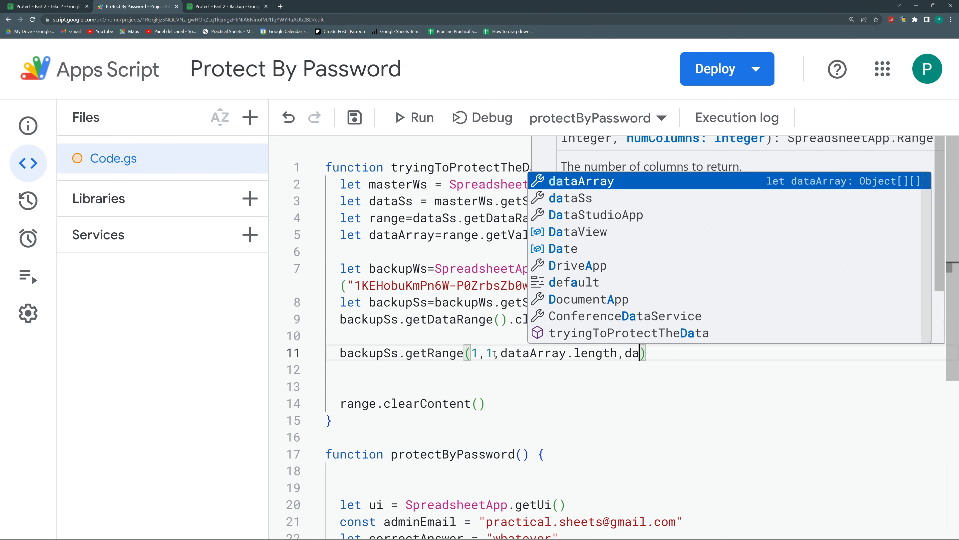
pyautogui.write('t')
pyautogui.press('Return')
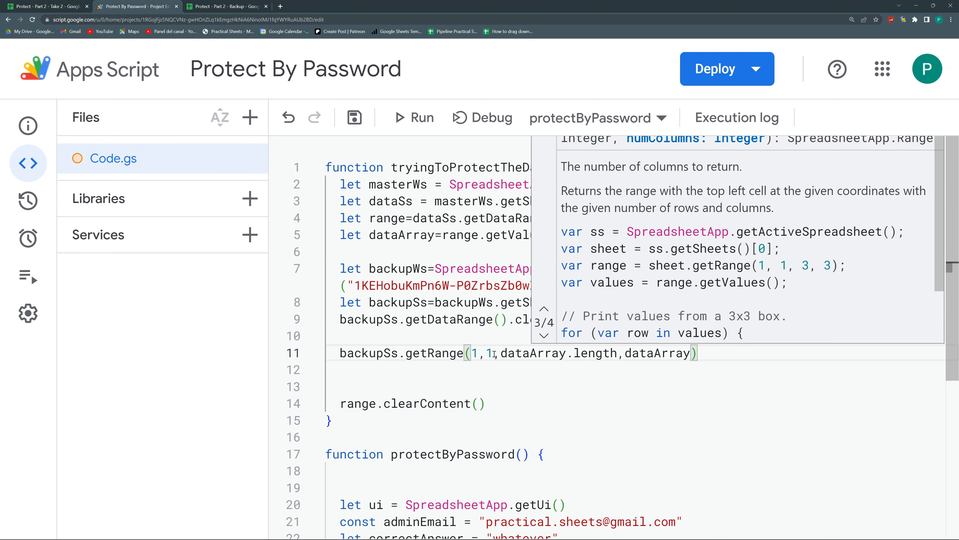
pyautogui.press('Escape')
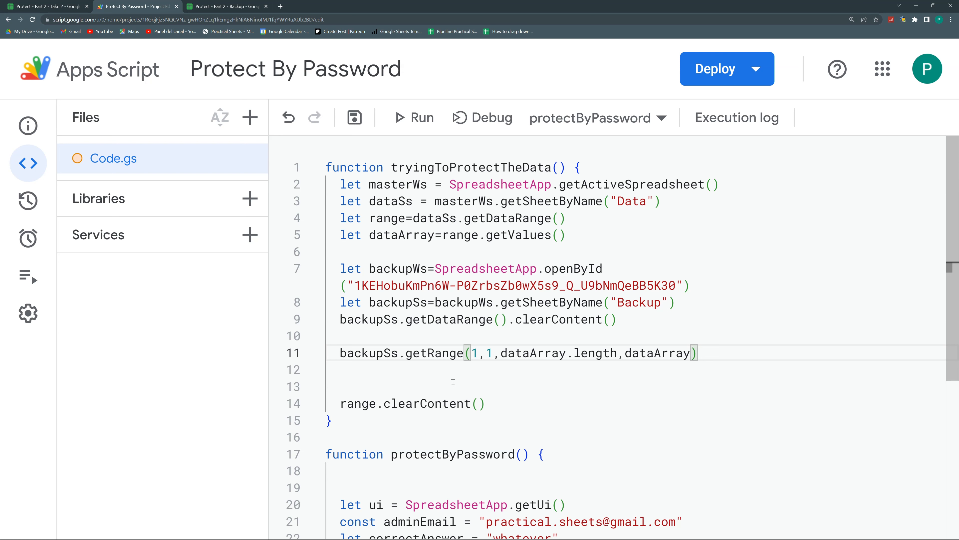
pyautogui.write('[0].length')
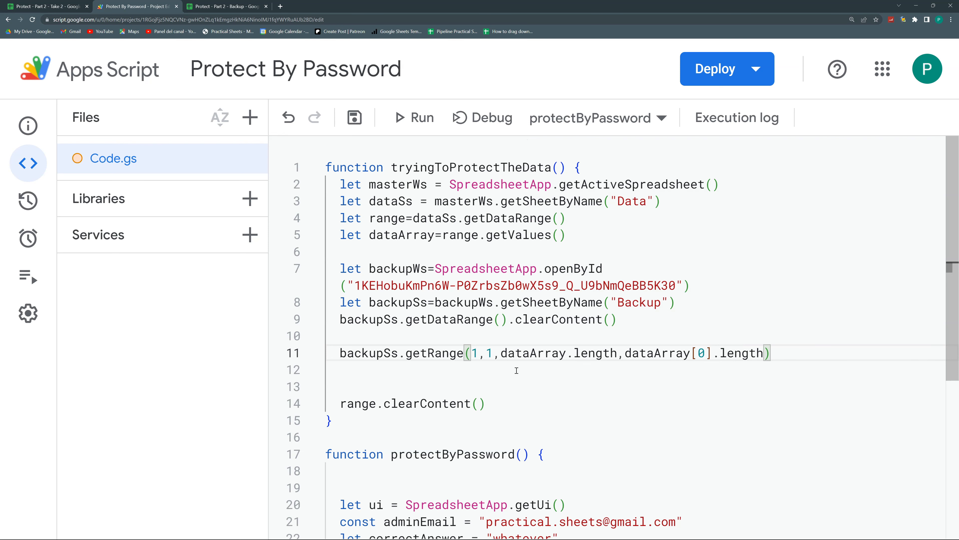
pyautogui.write(').setV')
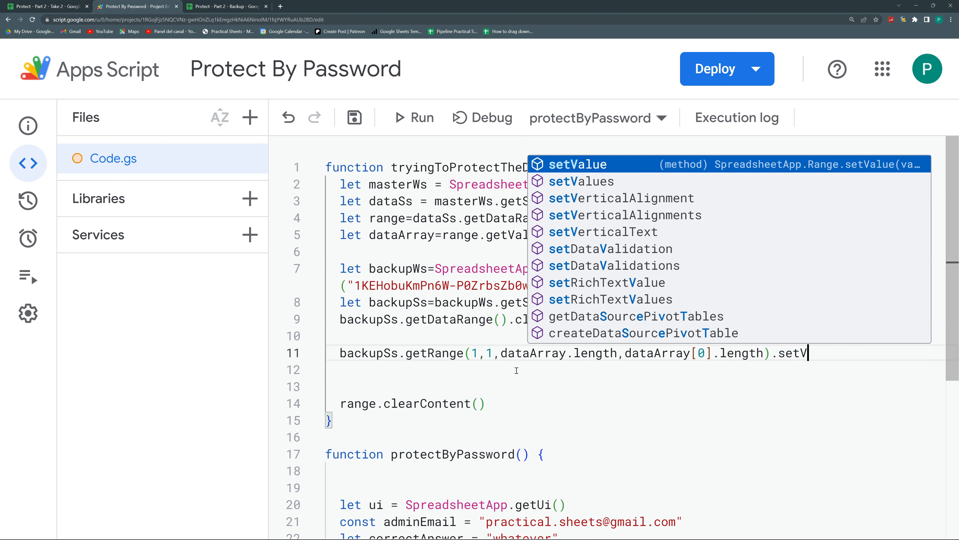
# Finish with .setValues(dataArray), delete the extra blank lines, and save the project
pyautogui.press('Down')
pyautogui.press('Return')
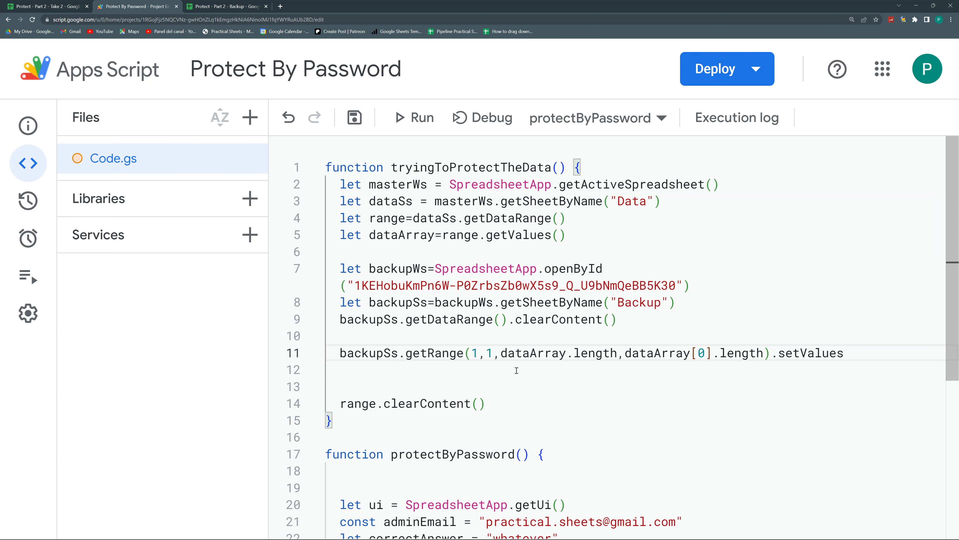
pyautogui.write('(data')
pyautogui.press('Return')
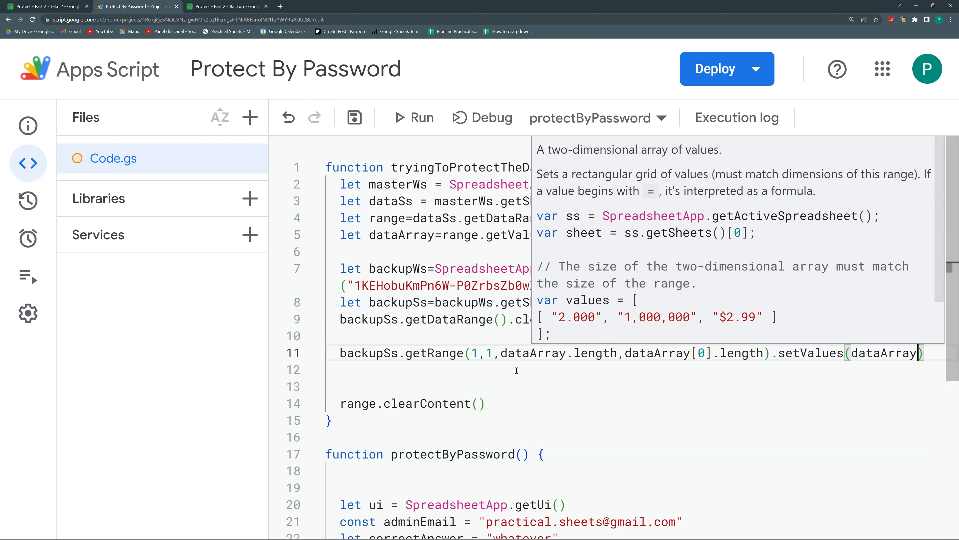
pyautogui.click(517, 370)
pyautogui.press('Delete')
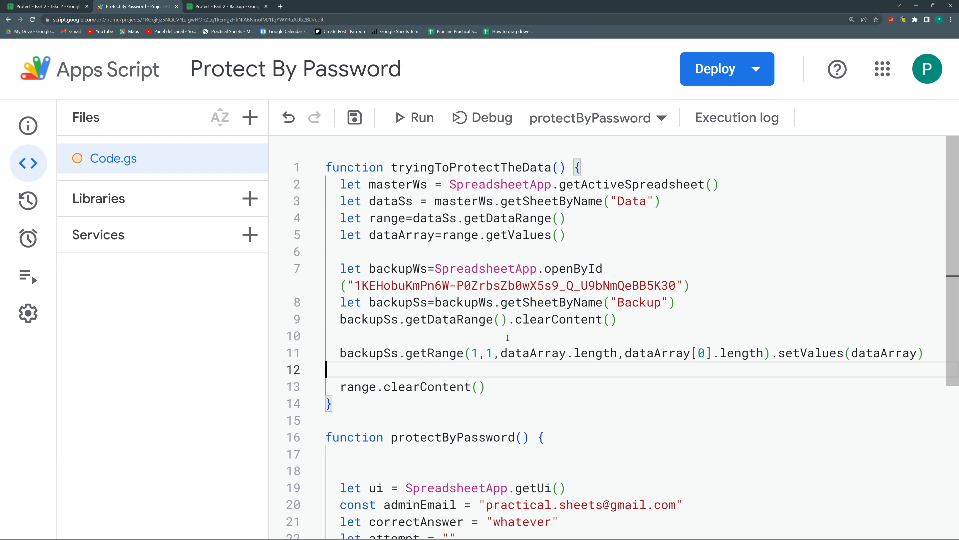
pyautogui.press('Delete')
pyautogui.click(354, 118)
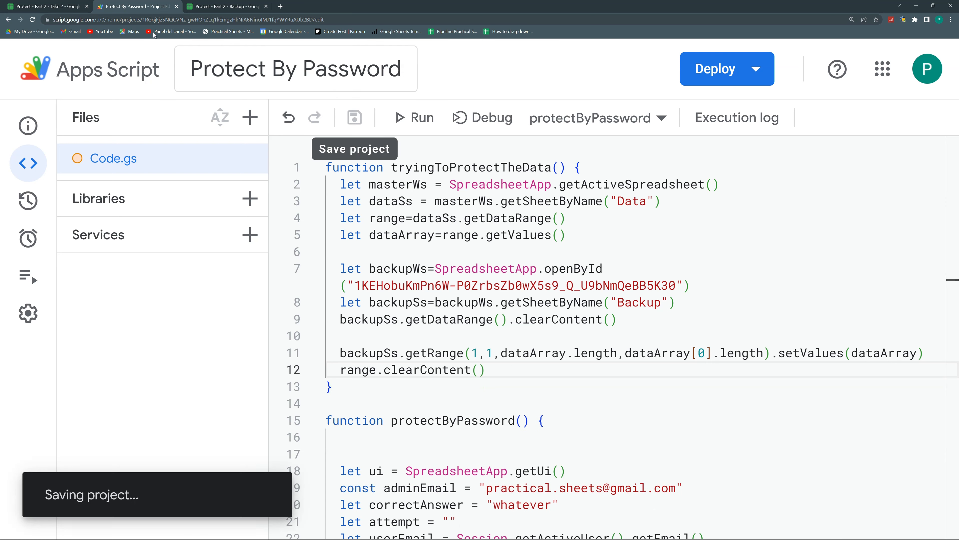
# Paste the saved table back into the Data sheet starting at A1
pyautogui.click(65, 7)
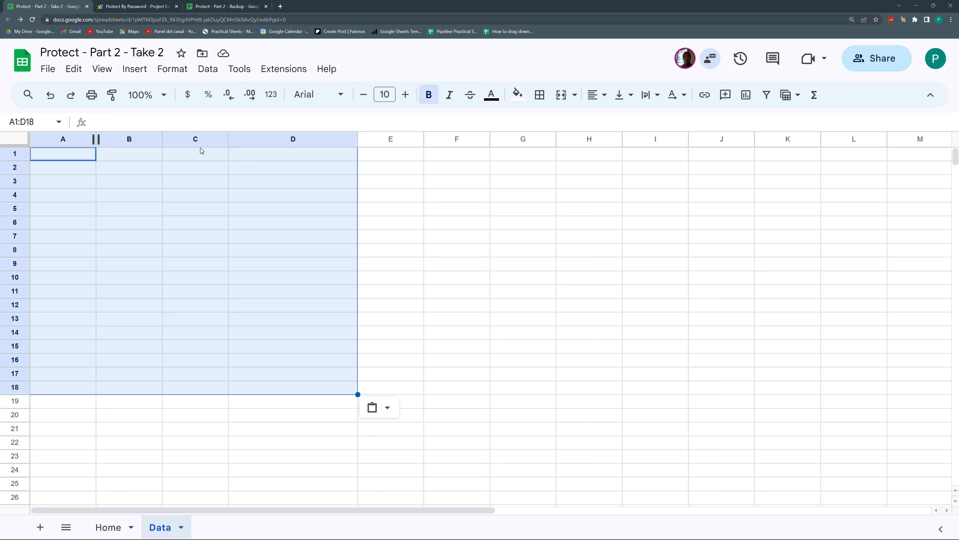
pyautogui.click(273, 213)
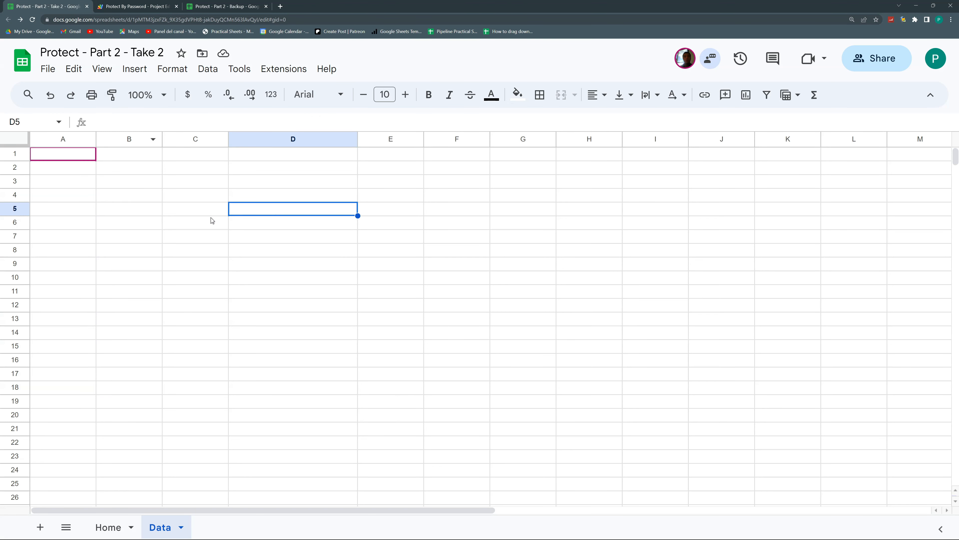
pyautogui.click(71, 159)
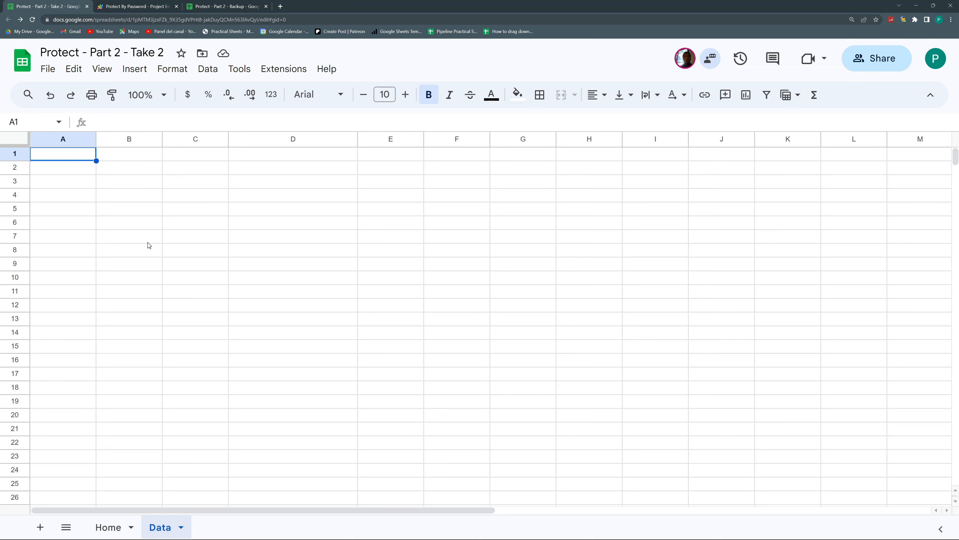
pyautogui.press('super+v')
pyautogui.scroll(-3, 105, 150)
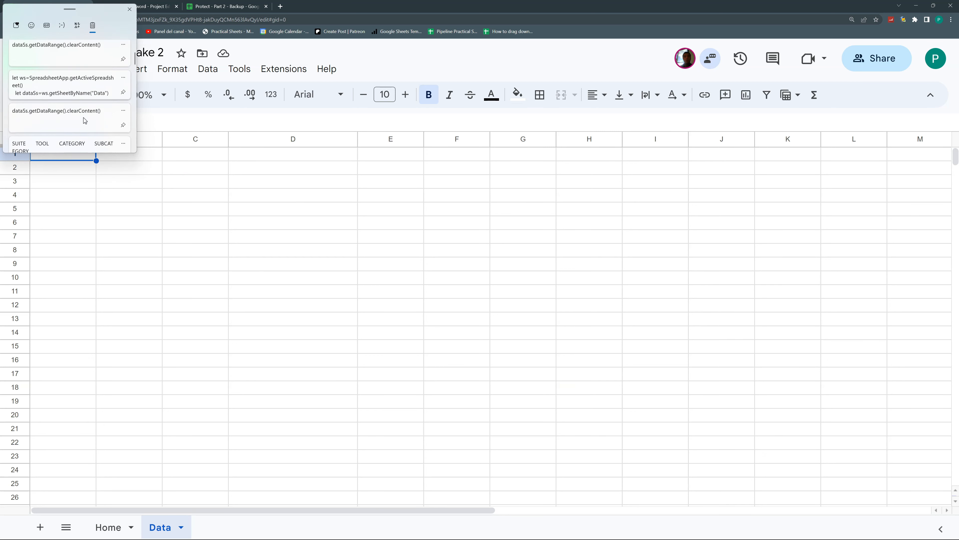
pyautogui.click(85, 123)
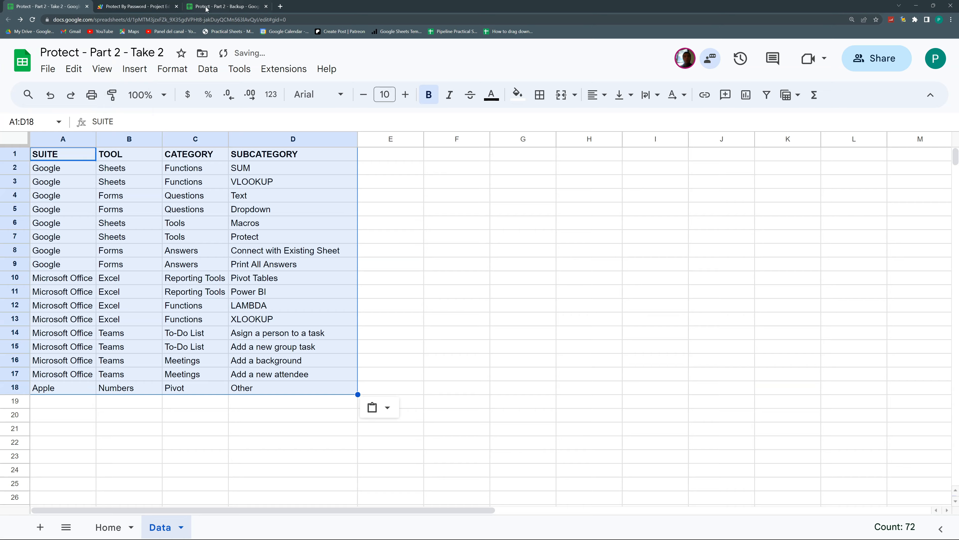
# Clear A1:D18 in the Backup sheet and enter test text in A4, C10 and D13
pyautogui.click(206, 8)
pyautogui.moveTo(75, 159); pyautogui.dragTo(253, 386)
pyautogui.press('Delete')
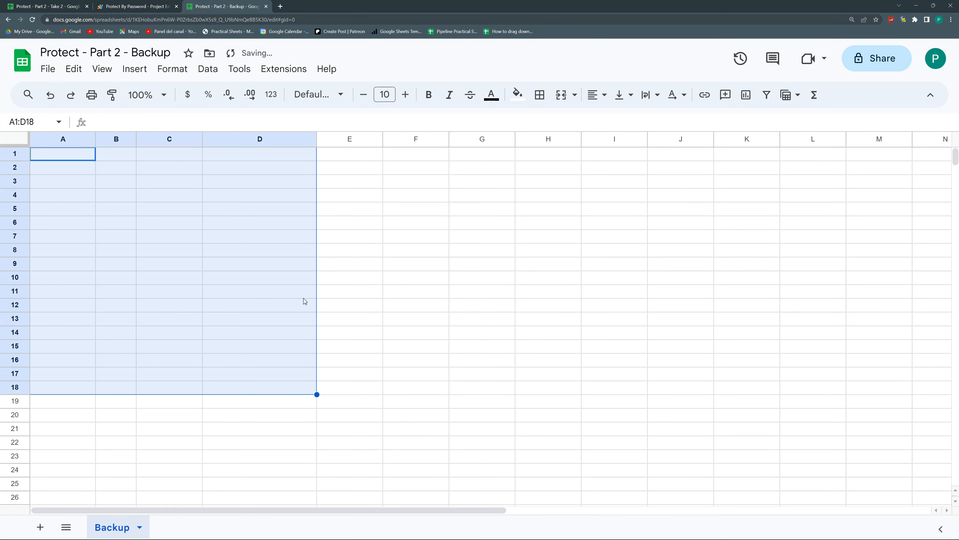
pyautogui.click(85, 199)
pyautogui.write('hjghj')
pyautogui.click(177, 276)
pyautogui.write('ghghj')
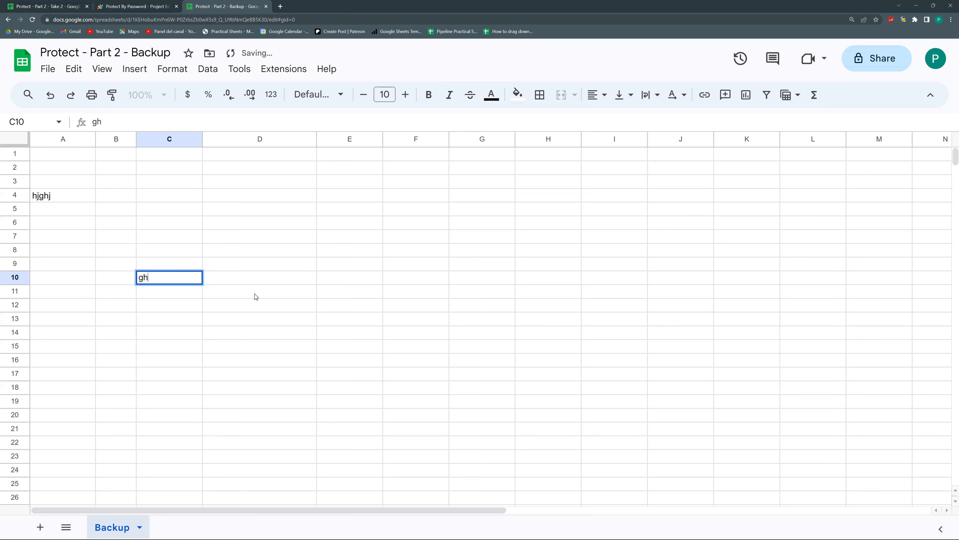
pyautogui.click(222, 329)
pyautogui.write('ghyjghhgj')
pyautogui.click(409, 281)
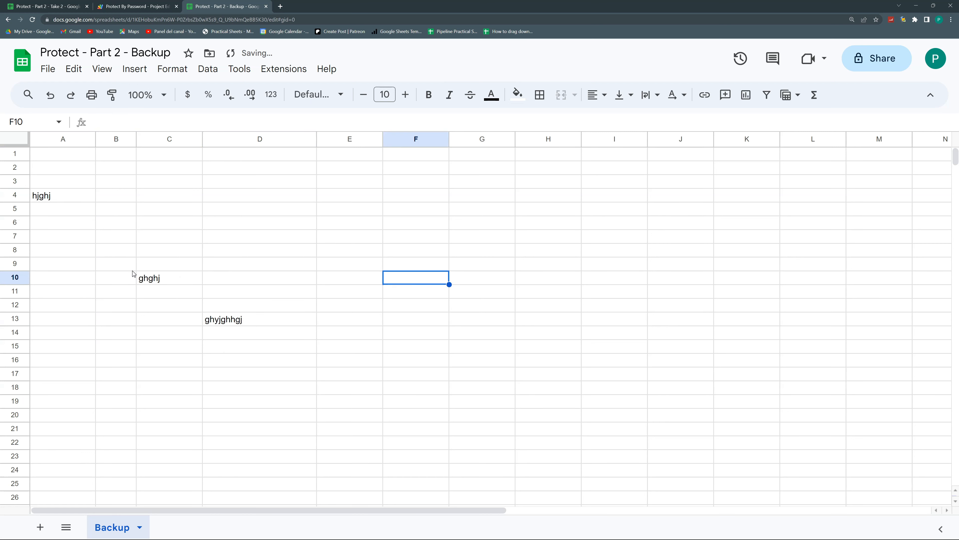
pyautogui.click(57, 5)
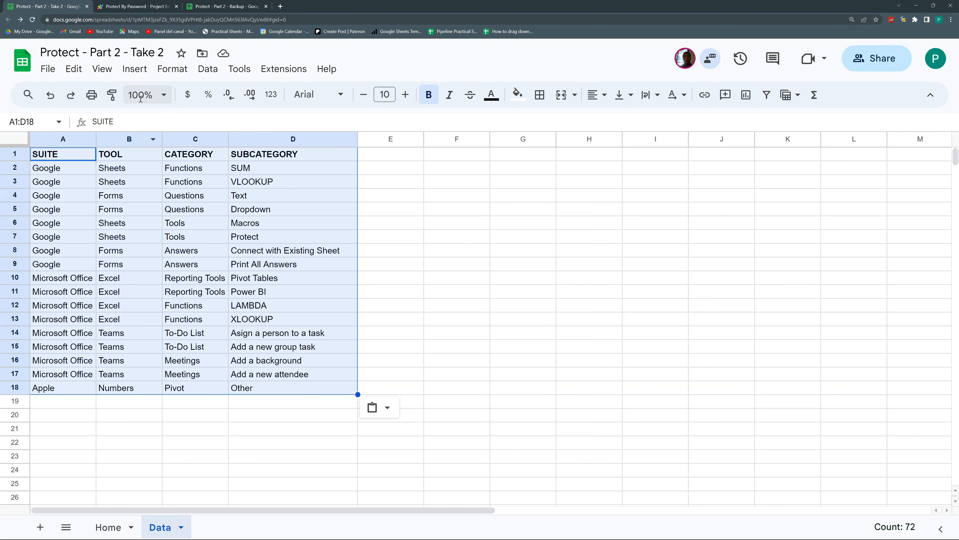
pyautogui.click(123, 4)
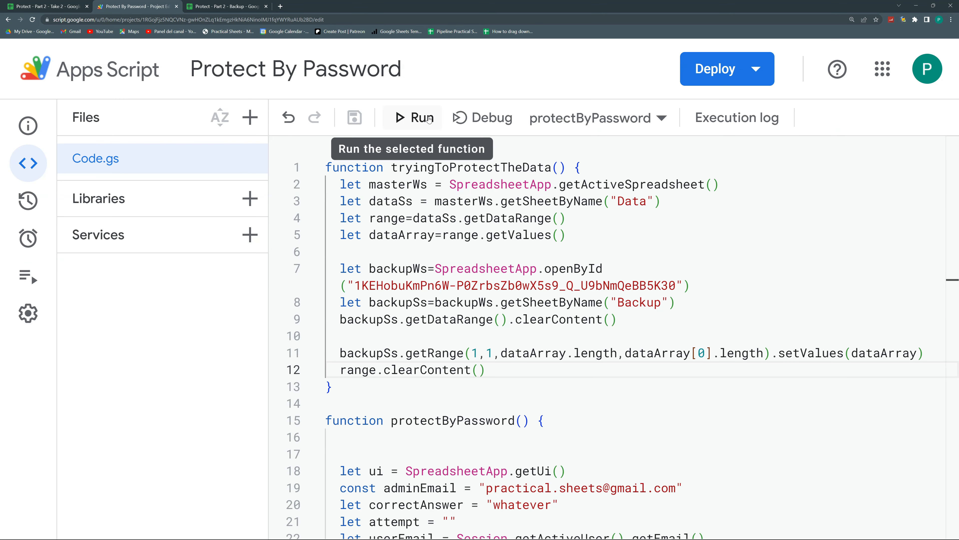
# Run tryingToProtectTheData and allow the unverified Protect By Password project access to the spreadsheets
pyautogui.click(589, 118)
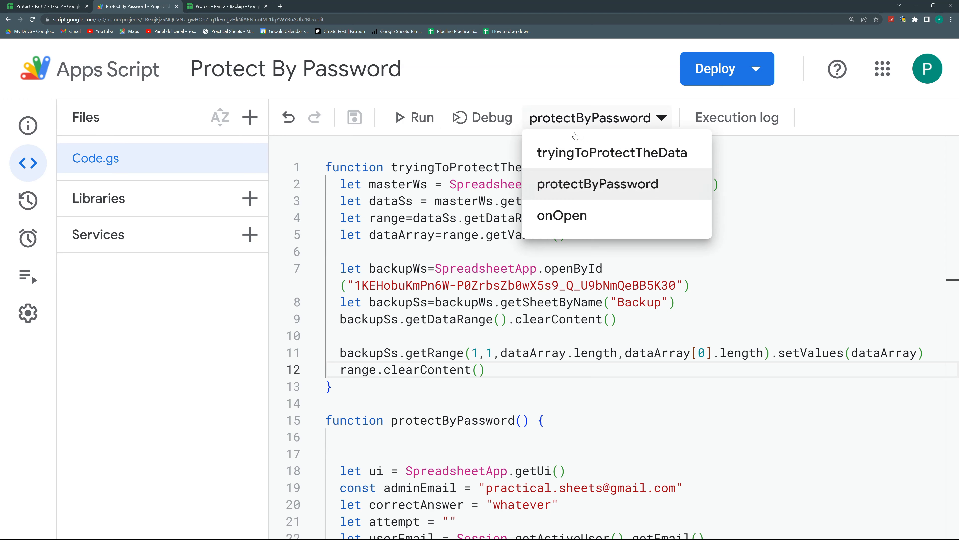
pyautogui.click(598, 151)
pyautogui.click(418, 116)
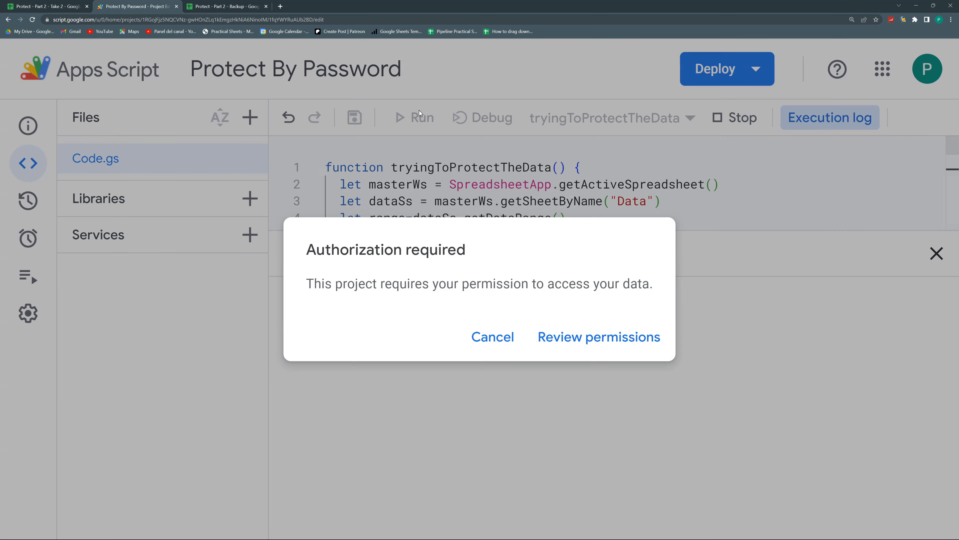
pyautogui.click(596, 337)
pyautogui.click(520, 280)
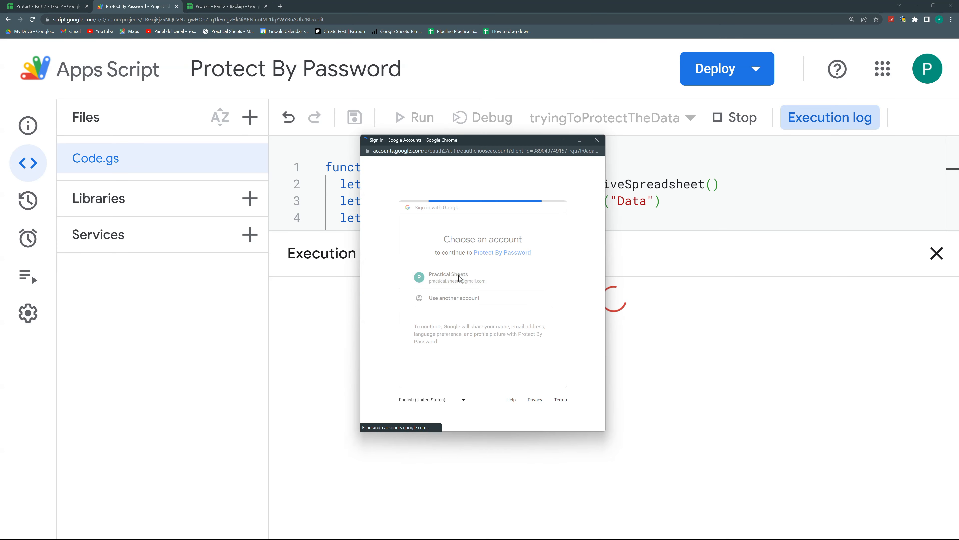
pyautogui.click(380, 296)
pyautogui.click(421, 350)
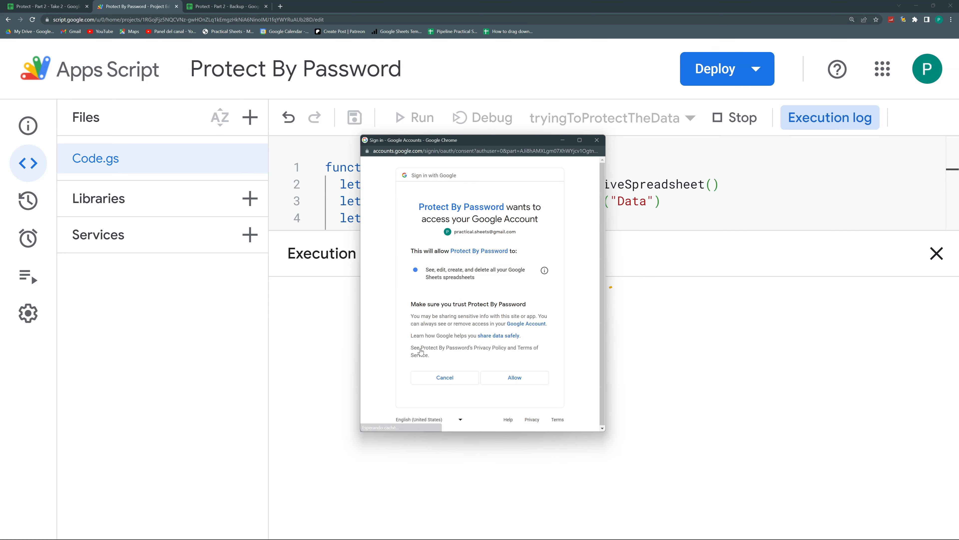
pyautogui.click(540, 379)
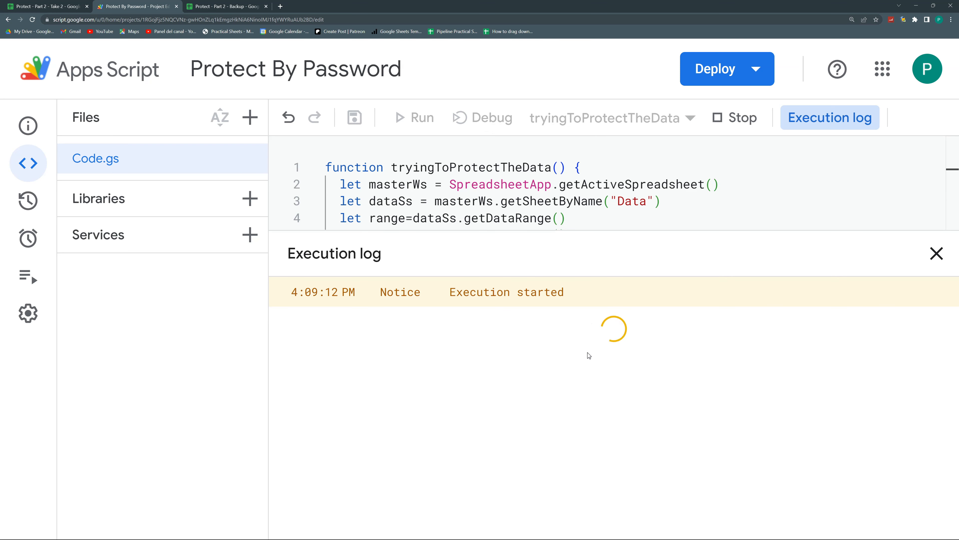
# Confirm the rows were copied into Backup and the Data tab is now empty
pyautogui.click(216, 5)
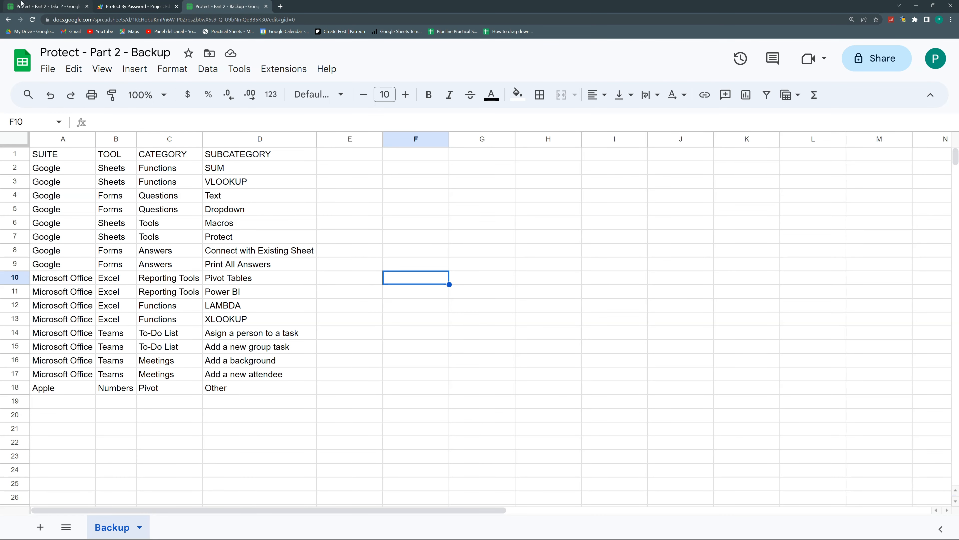
pyautogui.click(36, 6)
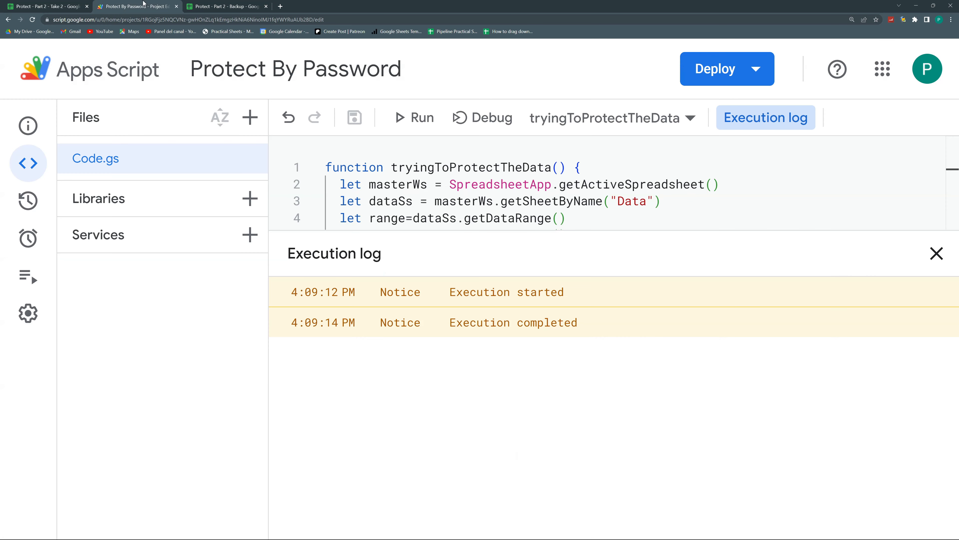
pyautogui.click(135, 6)
pyautogui.click(66, 8)
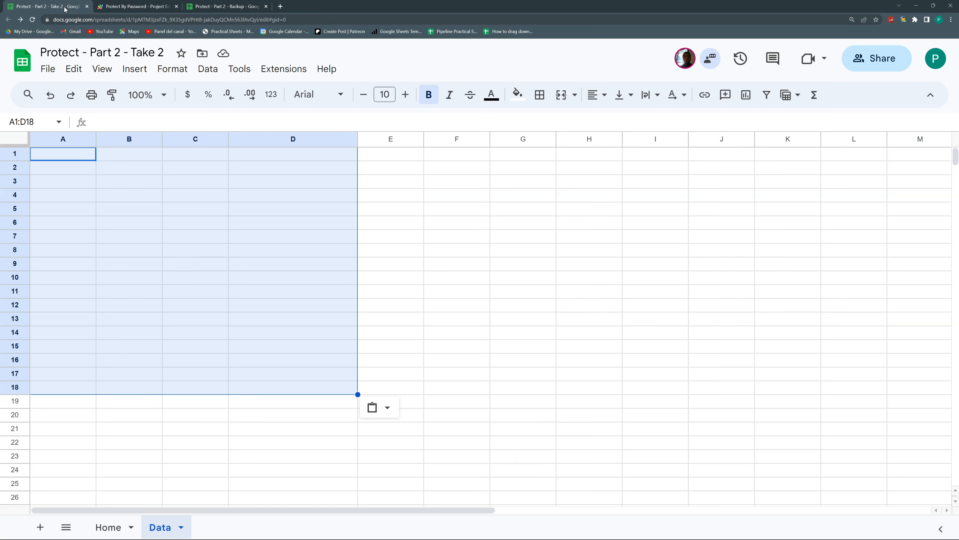
pyautogui.click(141, 226)
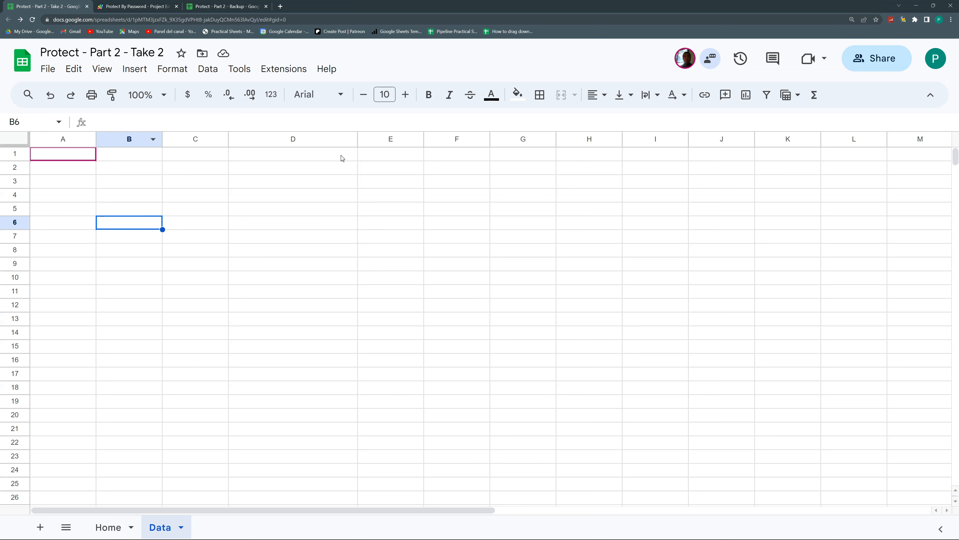
pyautogui.click(136, 6)
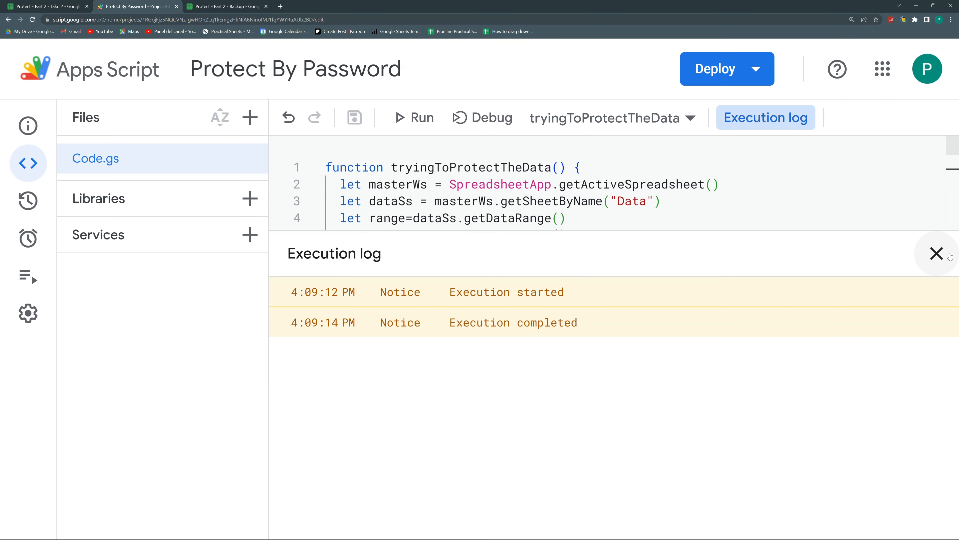
# Save the time-based trigger for tryingToProtectTheData at every 5 minutes
pyautogui.moveTo(29, 274)
pyautogui.click(32, 254)
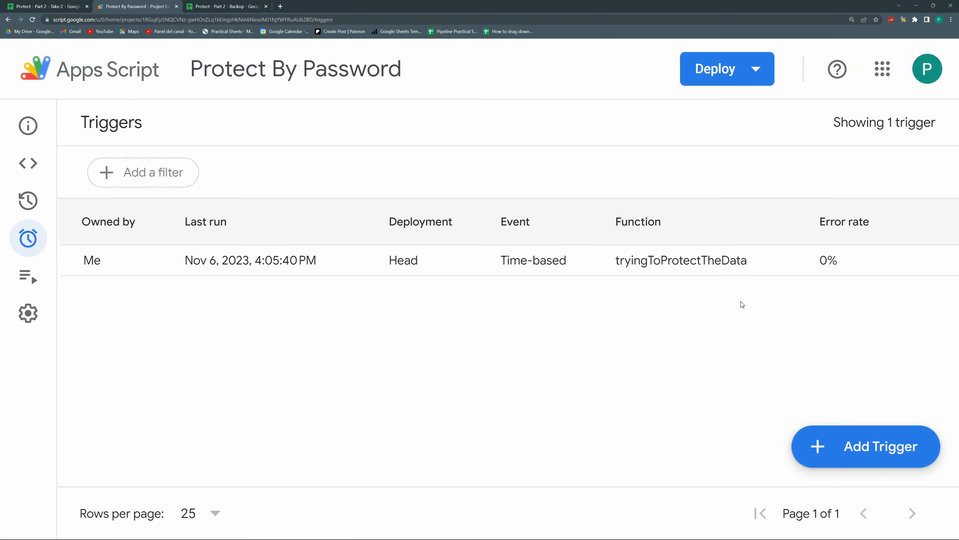
pyautogui.click(892, 261)
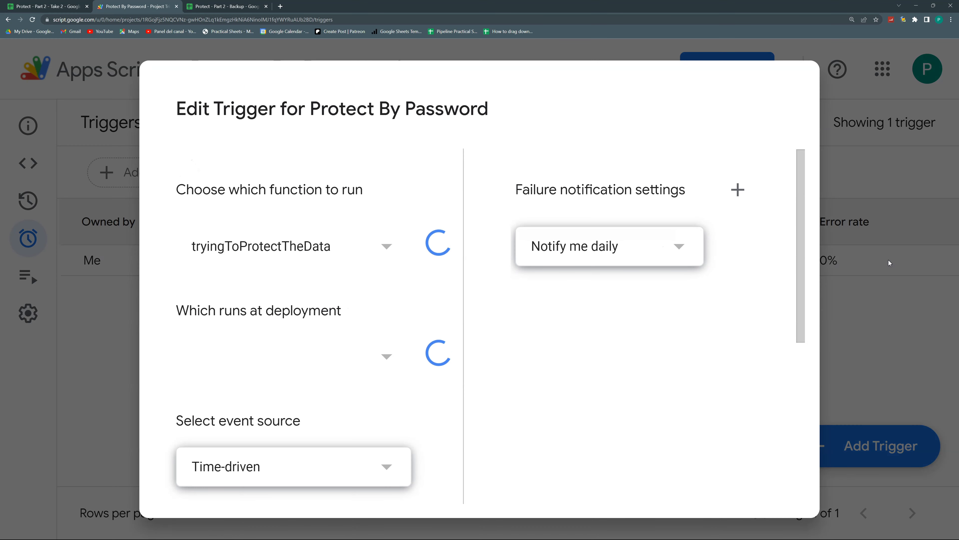
pyautogui.scroll(-5, 499, 311)
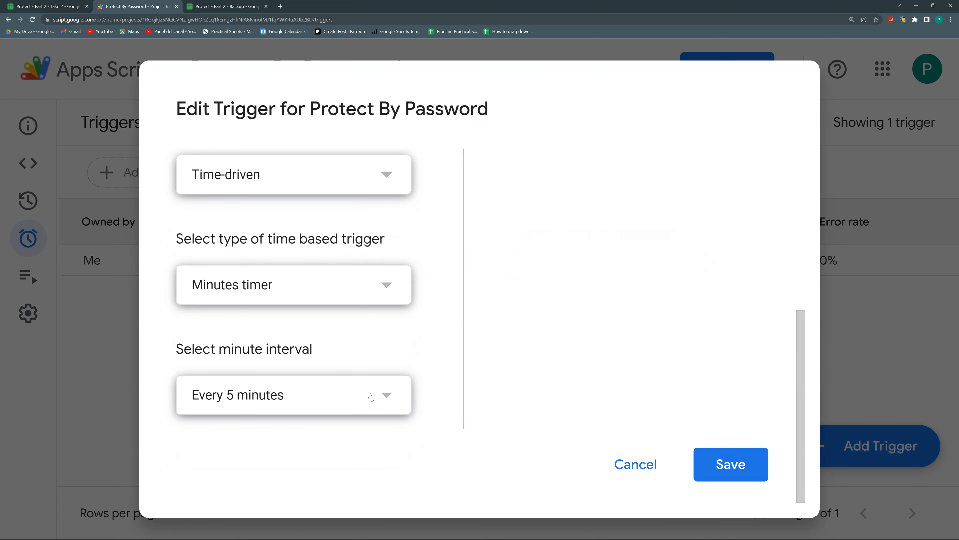
pyautogui.click(748, 471)
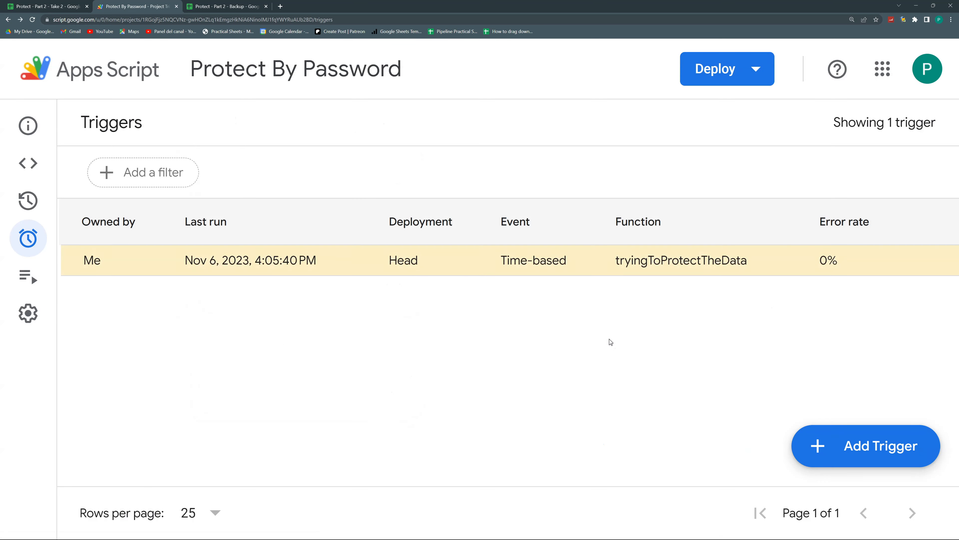
# Return to the code after checking the Data tab is still empty
pyautogui.click(28, 168)
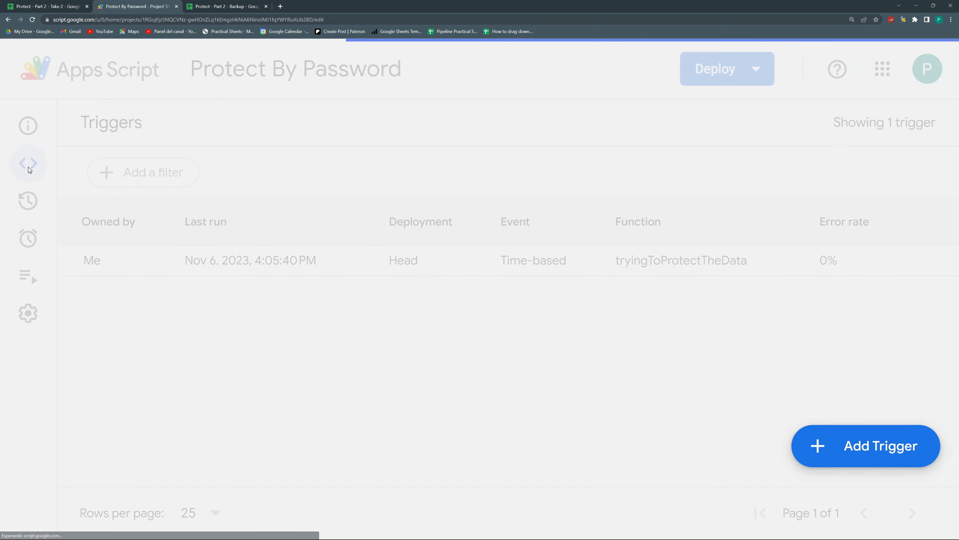
pyautogui.click(25, 4)
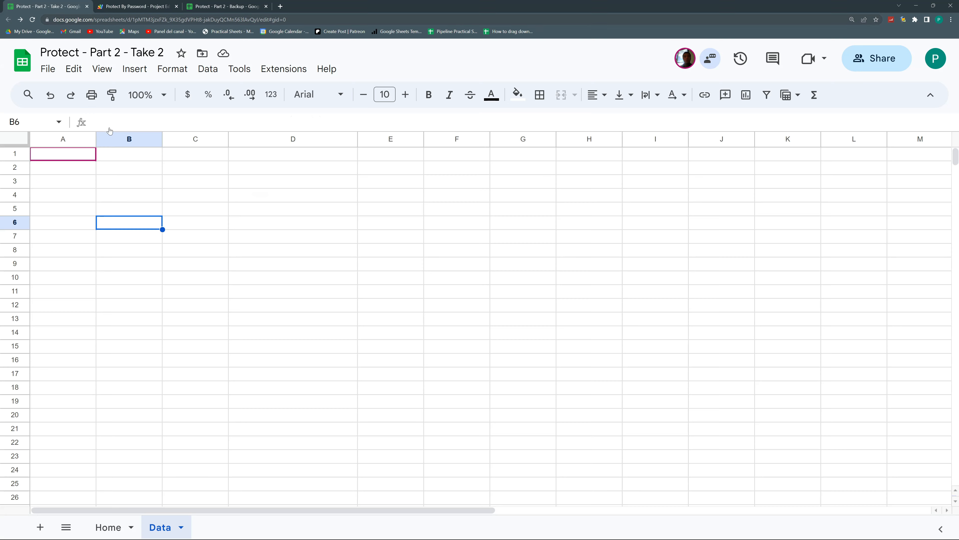
pyautogui.click(134, 6)
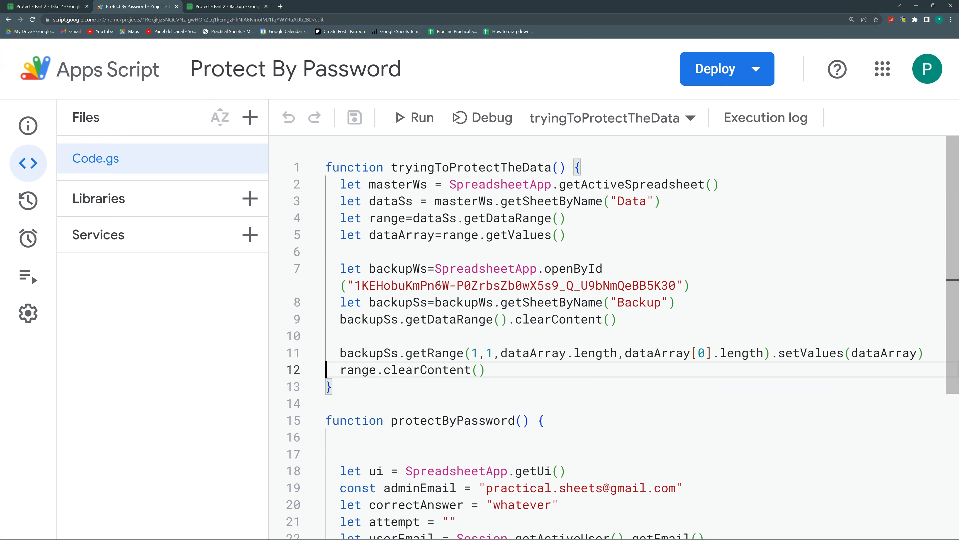
# Recheck the Backup spreadsheet and the Take 2 Data tab
pyautogui.scroll(-6, 523, 356)
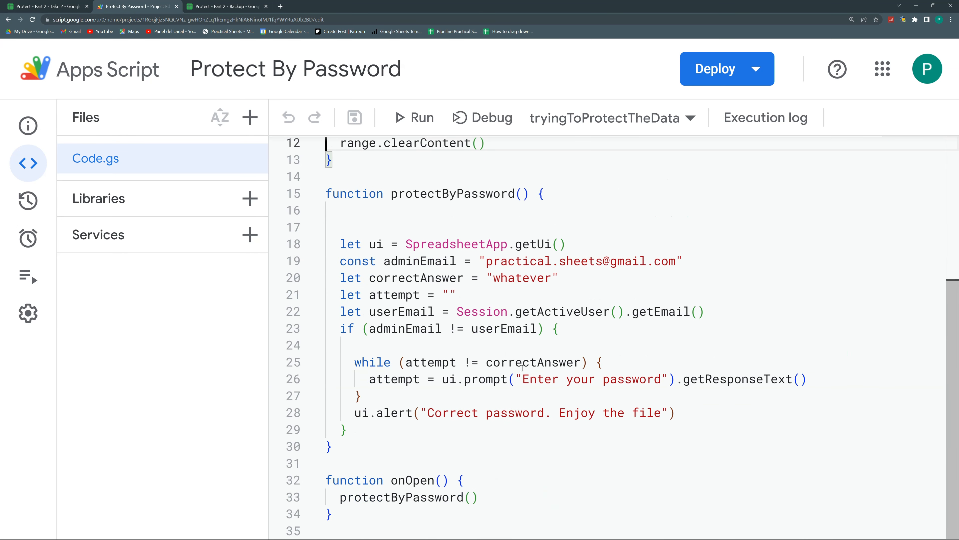
pyautogui.click(235, 7)
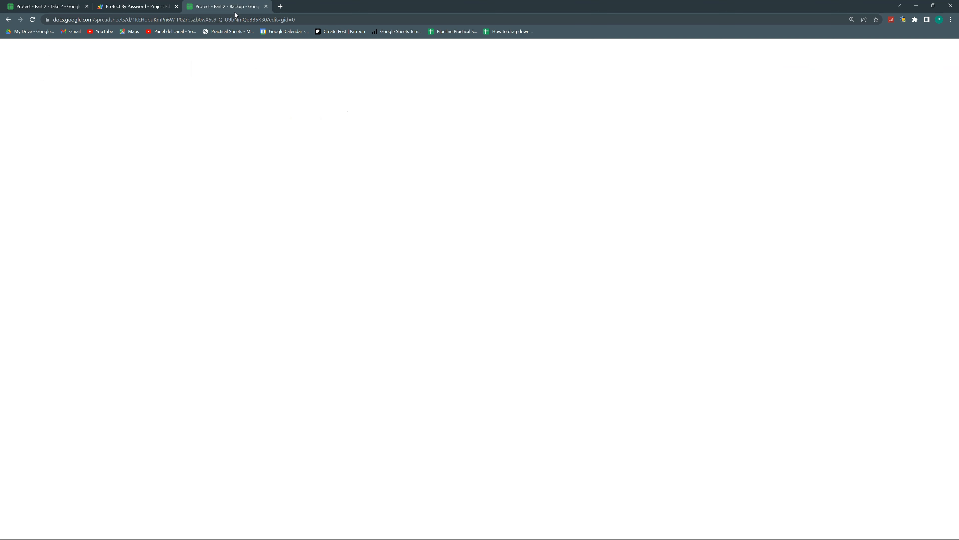
pyautogui.click(56, 7)
pyautogui.click(216, 5)
pyautogui.click(70, 3)
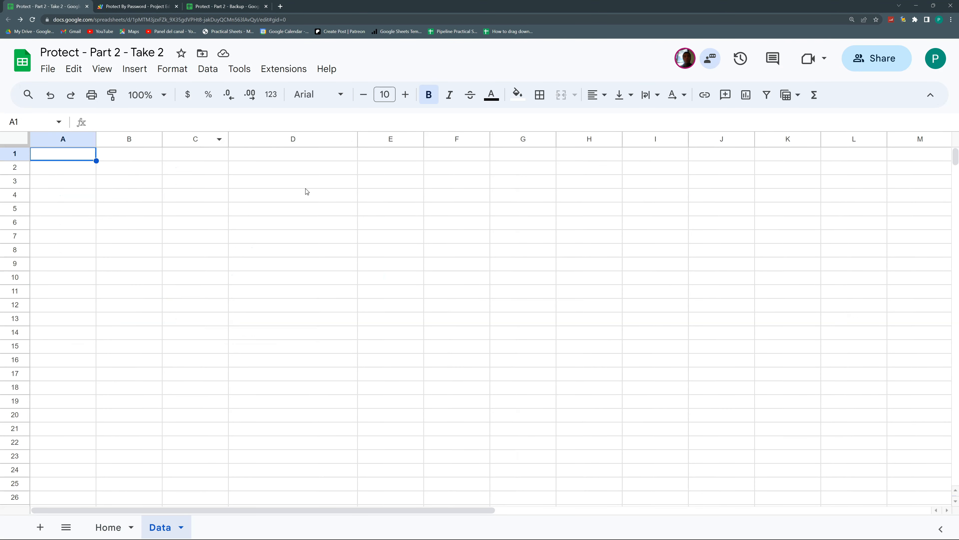
pyautogui.click(136, 6)
# Delete the blank lines at the top of protectByPassword and inside its if block
pyautogui.click(353, 227)
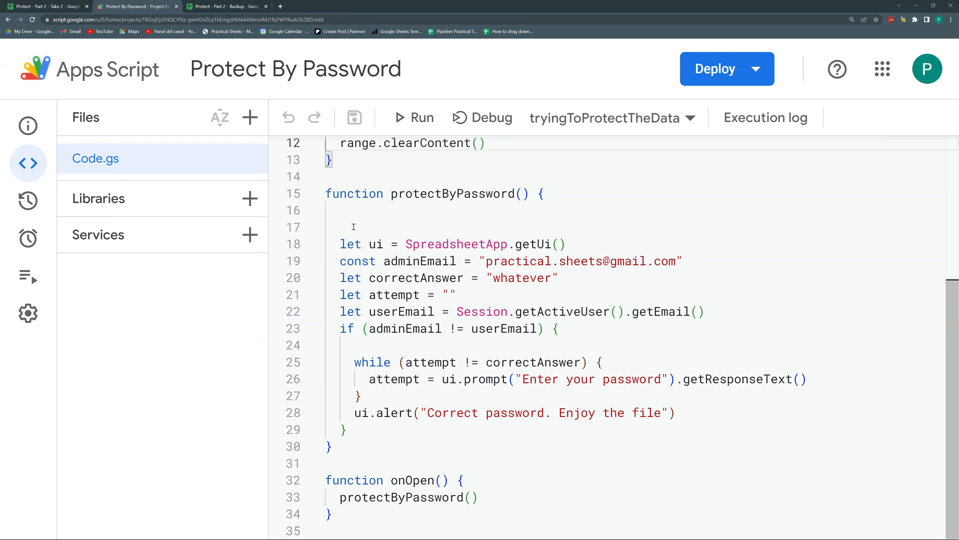
pyautogui.press('BackSpace')
pyautogui.press('BackSpace')
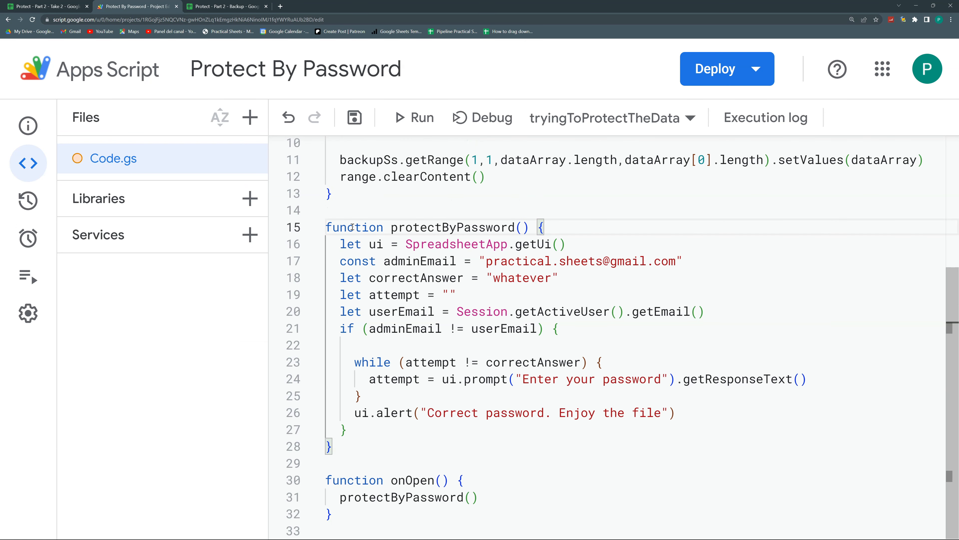
pyautogui.click(344, 344)
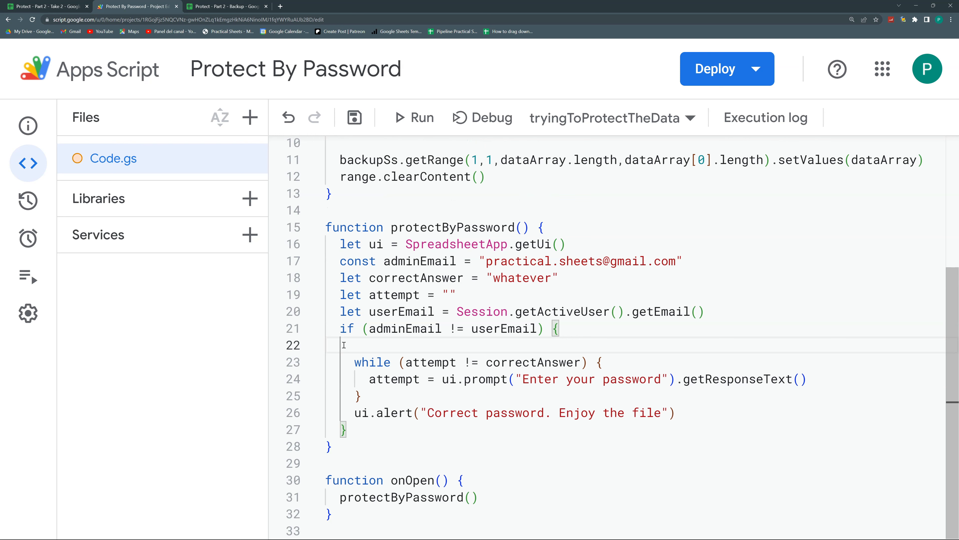
pyautogui.press('BackSpace')
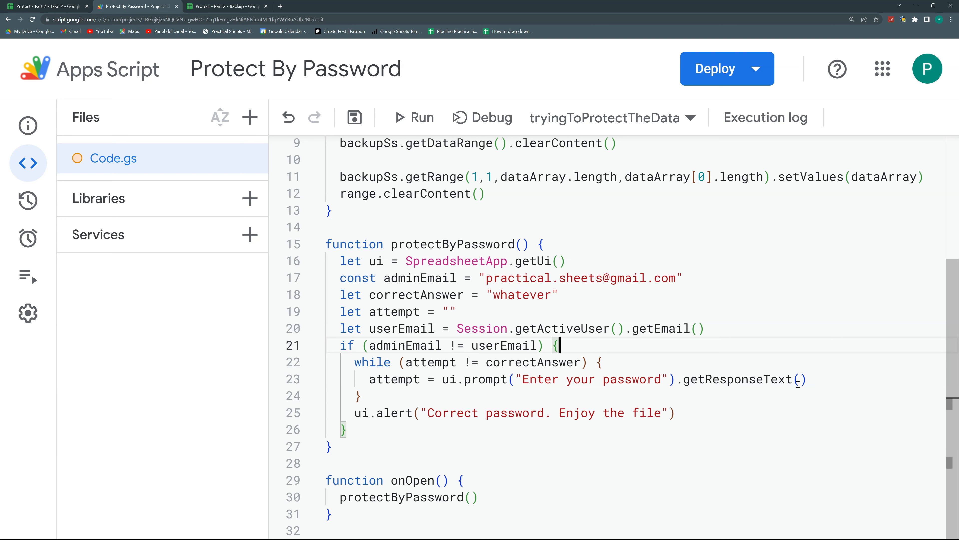
# Insert an empty line after the ui.prompt line (line 23) inside the password loop
pyautogui.click(386, 380)
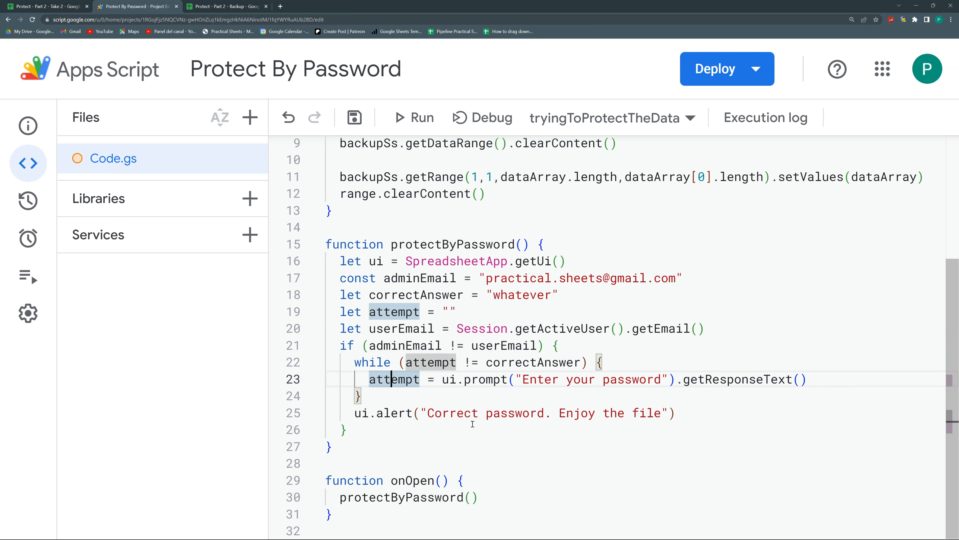
pyautogui.click(831, 379)
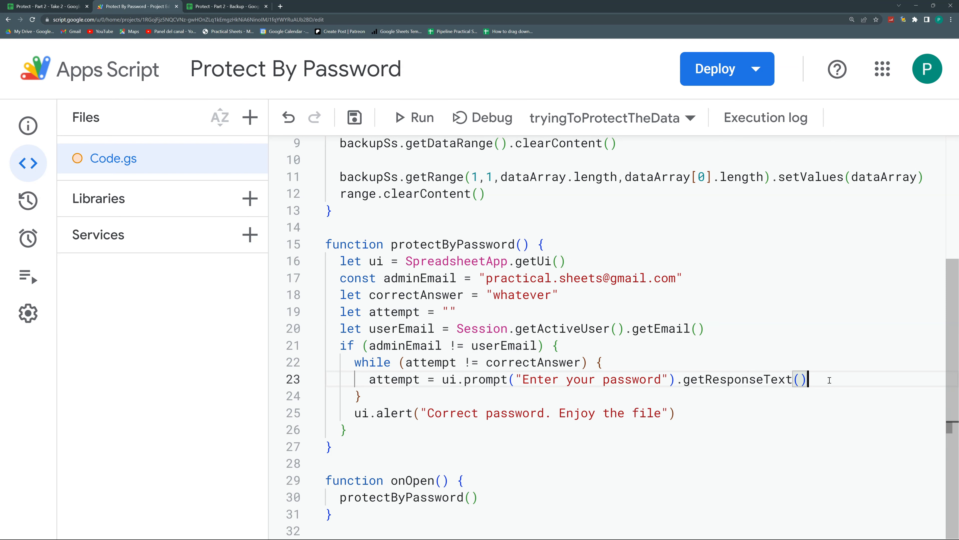
pyautogui.press('Return')
pyautogui.scroll(2, 402, 269)
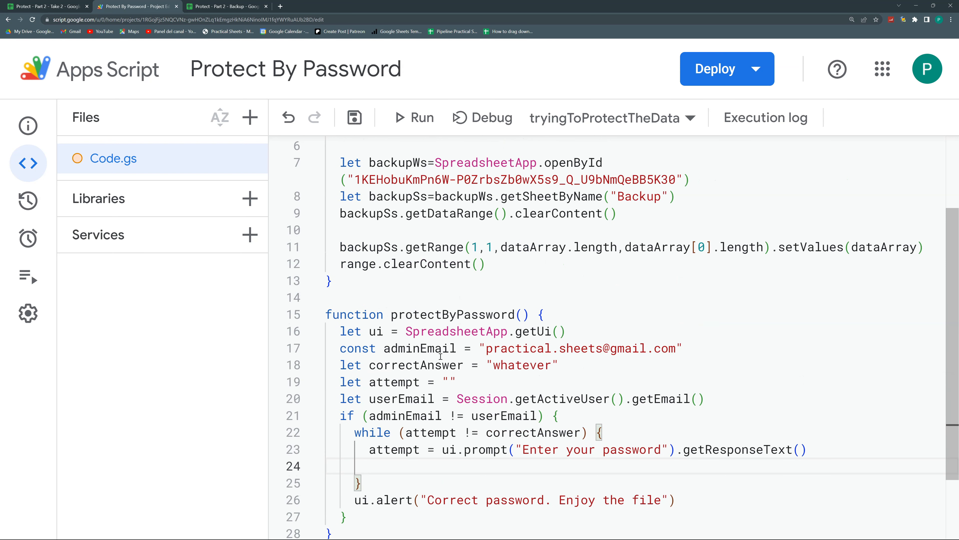
pyautogui.scroll(3, 436, 335)
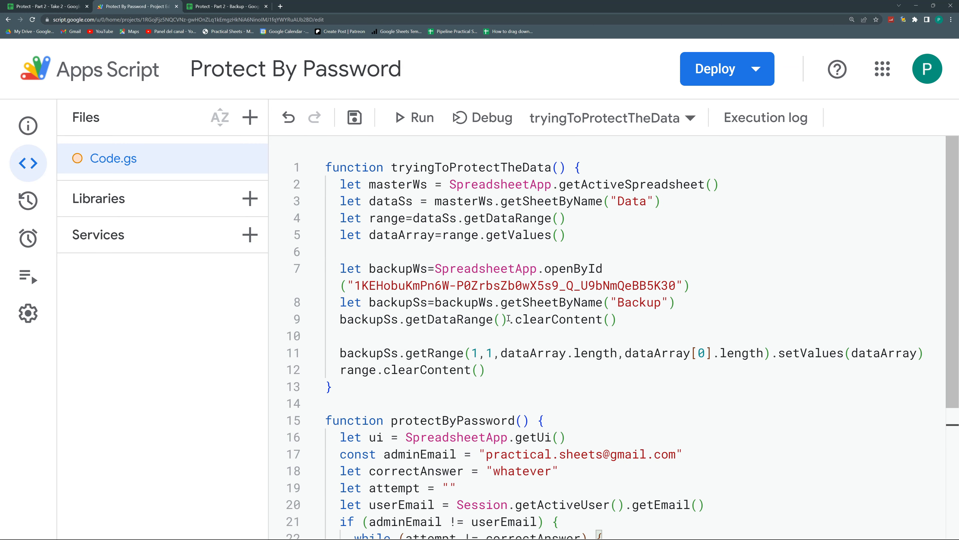
# Paste the body of tryingToProtectTheData into the loop's blank line and Format Document
pyautogui.moveTo(509, 374); pyautogui.dragTo(323, 177)
pyautogui.hotkey('ctrl', 'c')
pyautogui.scroll(-5, 536, 379)
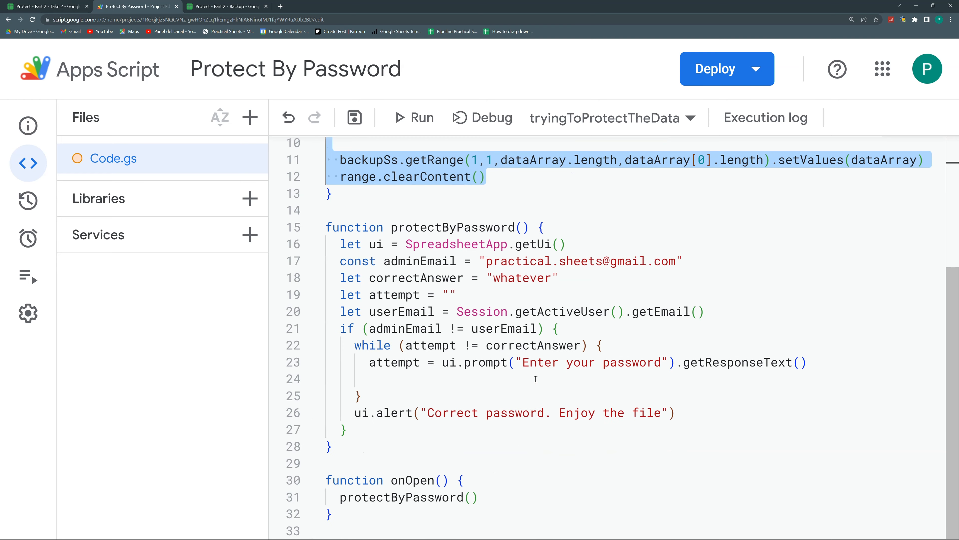
pyautogui.click(454, 375)
pyautogui.hotkey('ctrl', 'v')
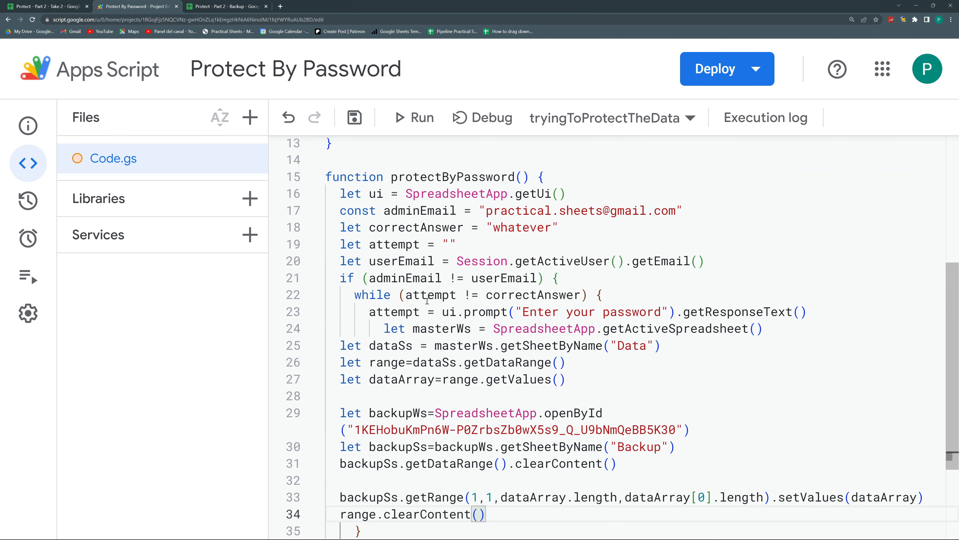
pyautogui.scroll(-2, 454, 305)
pyautogui.rightClick(454, 304)
pyautogui.click(525, 403)
# Add a blank line after the prompt and walk through the masterWs, Data sheet and range lines
pyautogui.press('Up')
pyautogui.press('Up')
pyautogui.press('Up')
pyautogui.press('Up')
pyautogui.press('End')
pyautogui.press('Return')
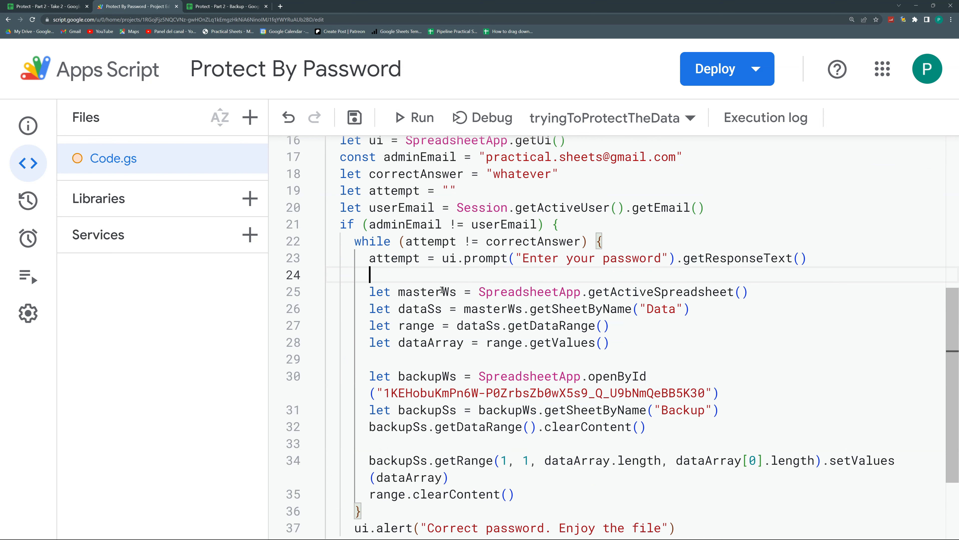
pyautogui.moveTo(442, 291); pyautogui.dragTo(581, 291)
pyautogui.moveTo(435, 309); pyautogui.dragTo(691, 309)
pyautogui.moveTo(405, 326); pyautogui.dragTo(441, 326)
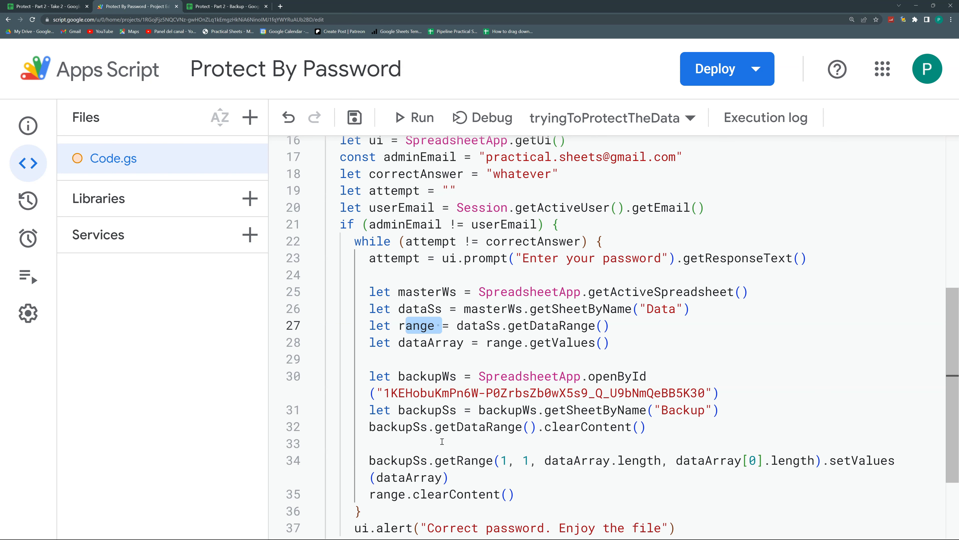
pyautogui.click(442, 392)
# Select the two openById backup spreadsheet lines and open blank lines below the Data sheet line
pyautogui.doubleClick(621, 377)
pyautogui.moveTo(720, 410); pyautogui.dragTo(538, 410)
pyautogui.moveTo(463, 393); pyautogui.dragTo(370, 376)
pyautogui.hotkey('ctrl', 'c')
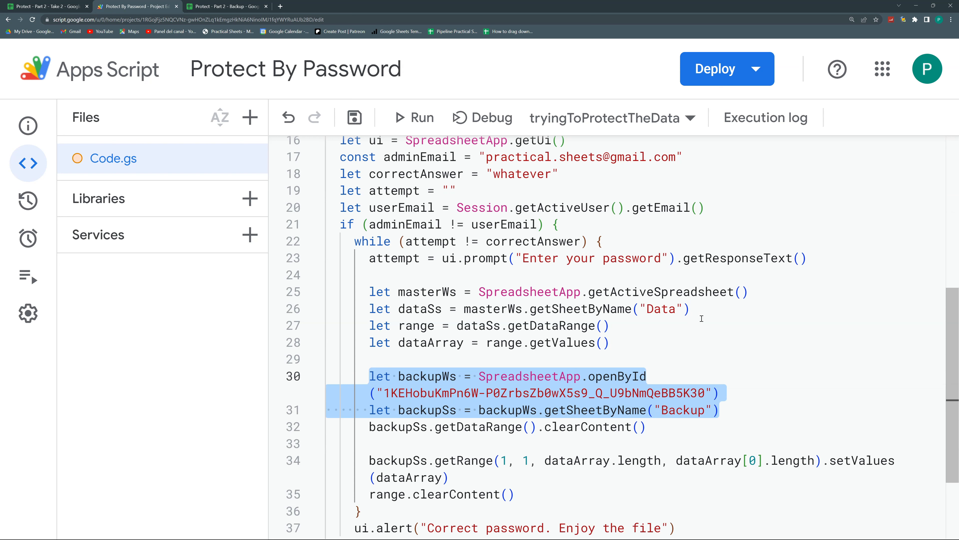
pyautogui.click(699, 311)
pyautogui.press('Up')
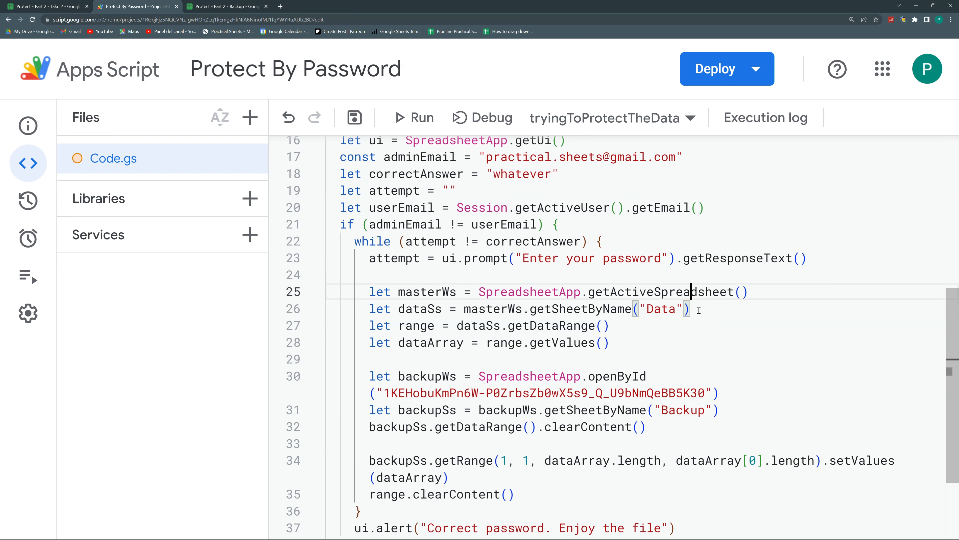
pyautogui.press('End')
pyautogui.press('Down')
pyautogui.press('Return')
pyautogui.press('Return')
pyautogui.press('Return')
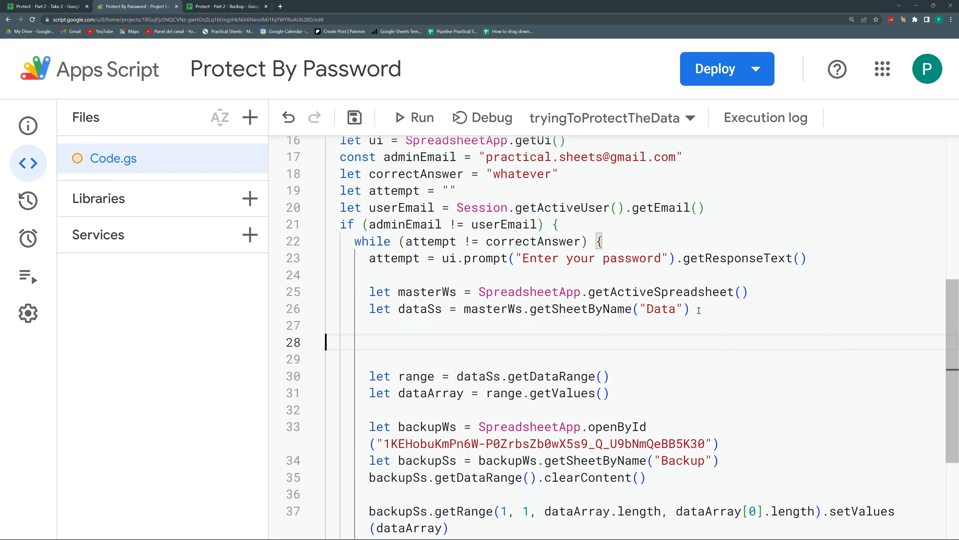
# Paste the backupWs/backupSs lines below the Data line and make range read from backupSs
pyautogui.hotkey('ctrl', 'v')
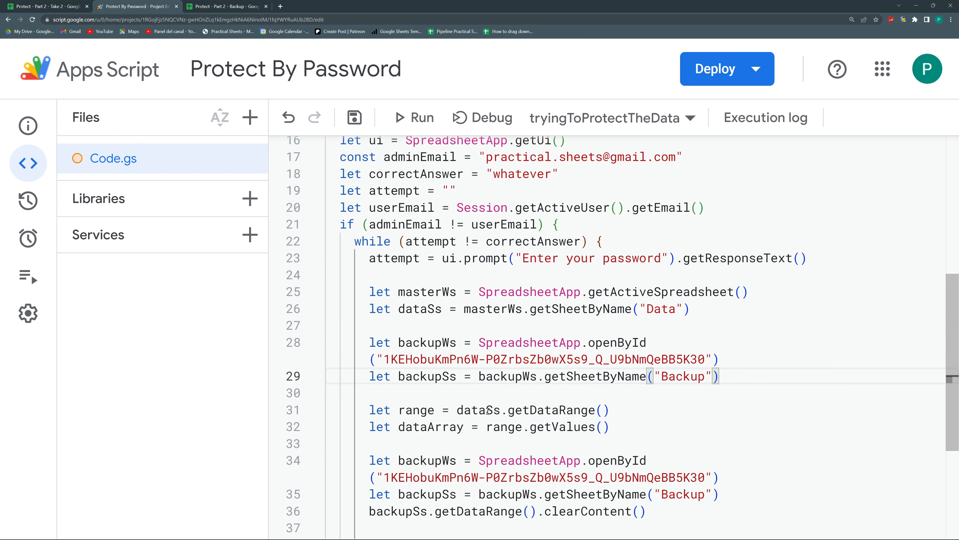
pyautogui.moveTo(488, 411); pyautogui.dragTo(456, 411)
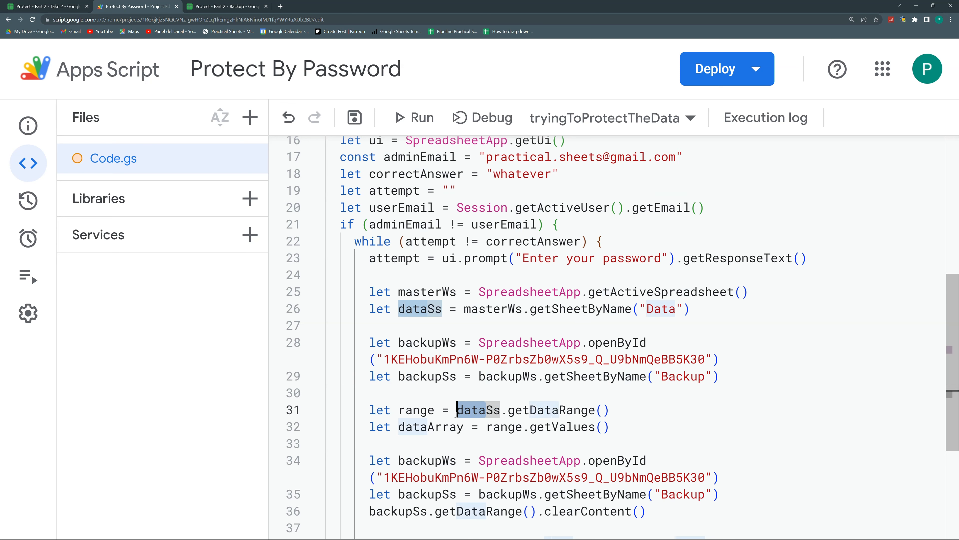
pyautogui.write('back')
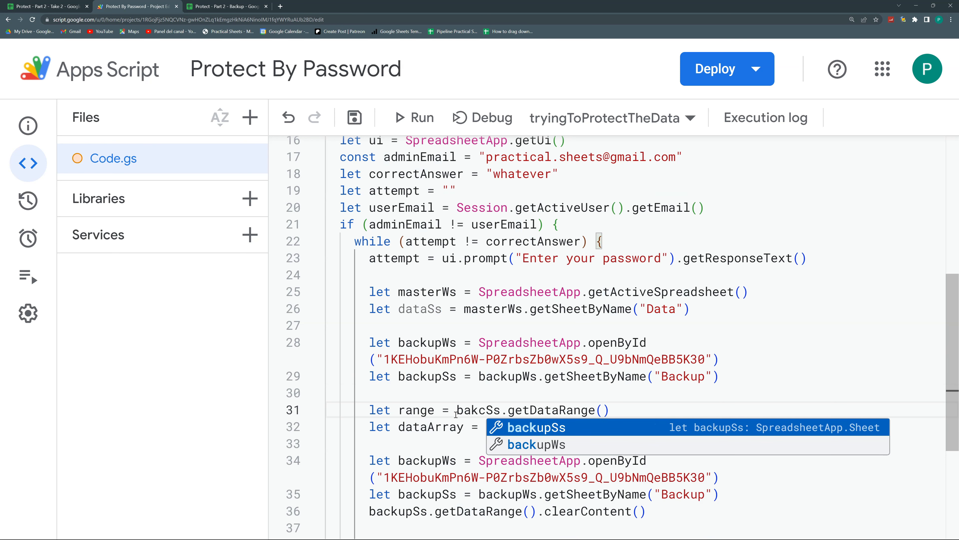
pyautogui.press('Return')
pyautogui.press('Delete')
pyautogui.press('Delete')
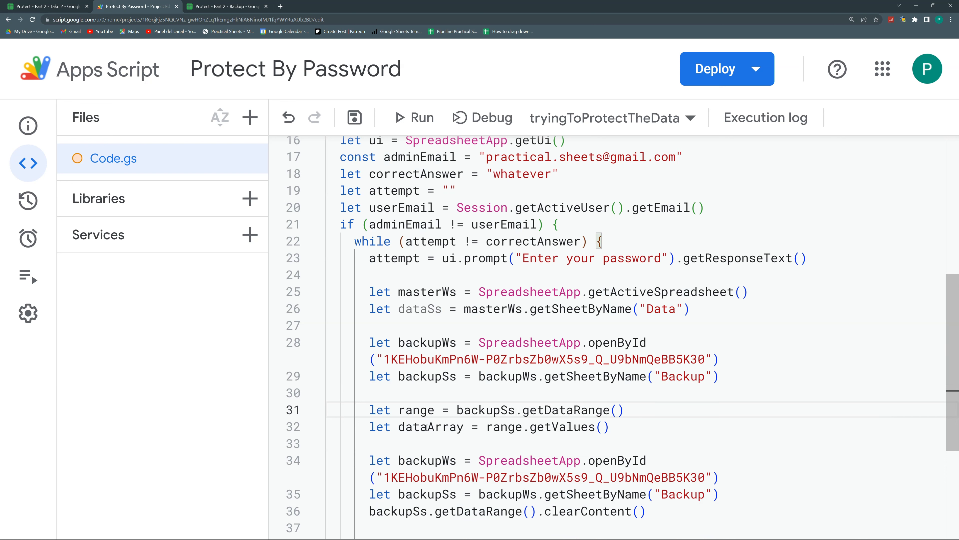
pyautogui.click(514, 428)
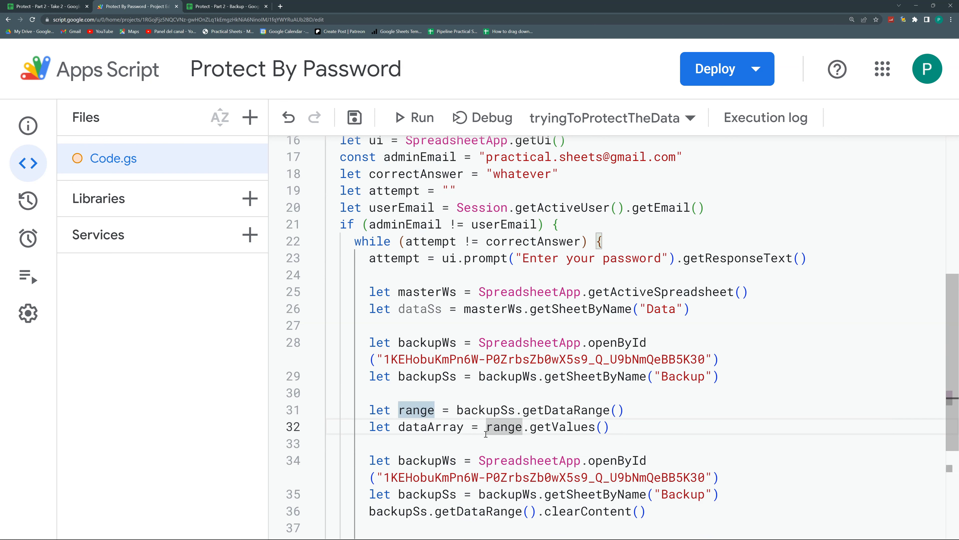
# Delete the now-duplicate backup spreadsheet lines further down the loop
pyautogui.scroll(-3, 545, 418)
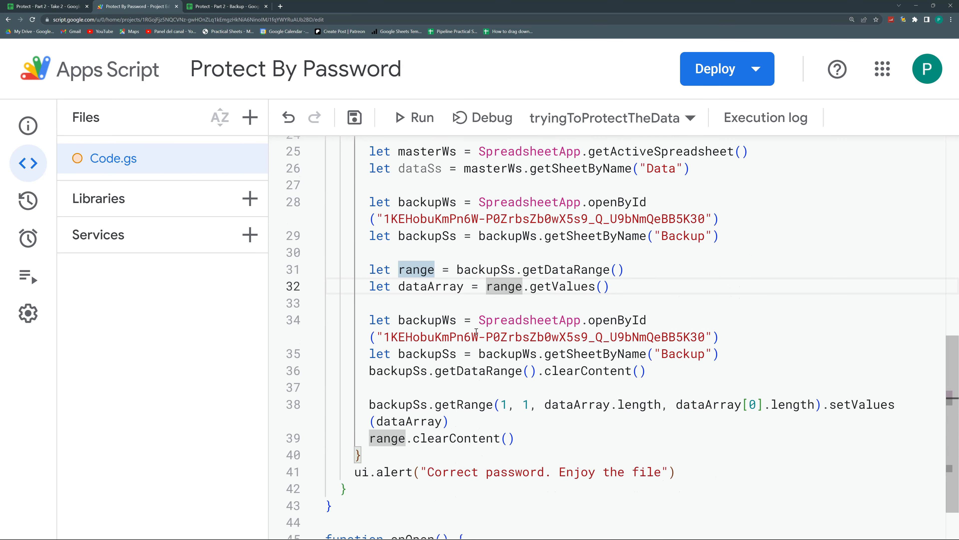
pyautogui.moveTo(733, 360); pyautogui.dragTo(339, 321)
pyautogui.press('BackSpace')
pyautogui.scroll(2, 551, 374)
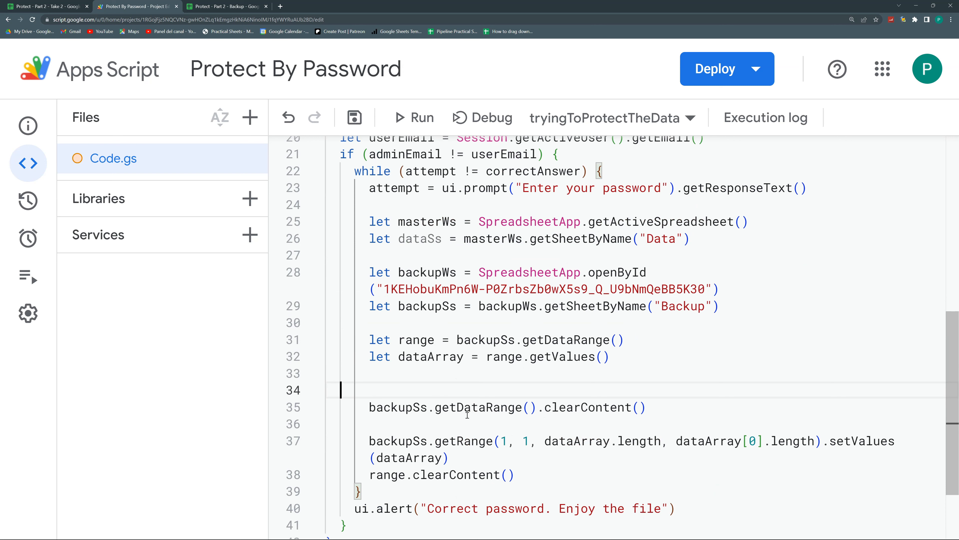
pyautogui.moveTo(435, 472); pyautogui.dragTo(494, 472)
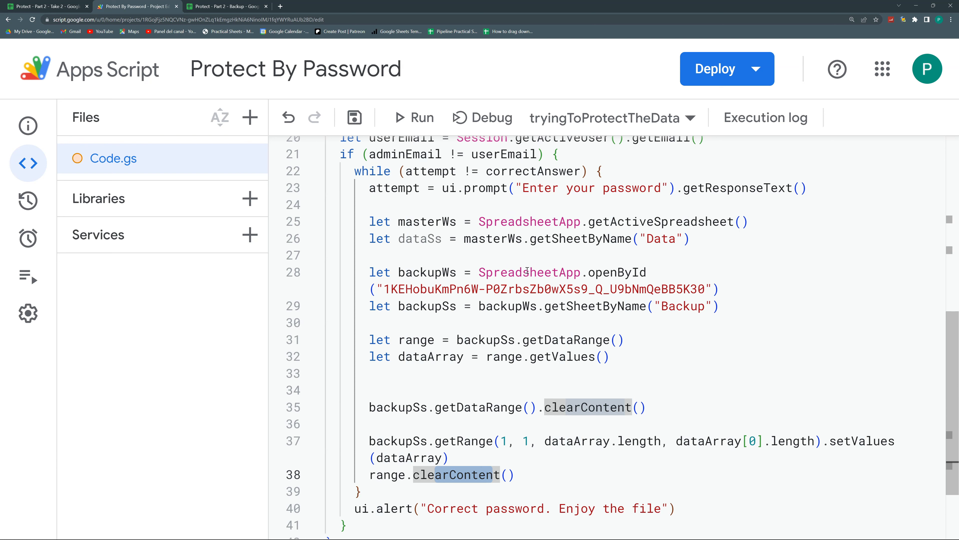
# Add dataSs.getDataRange().clearContent() on a new line right after the dataSs declaration
pyautogui.click(700, 243)
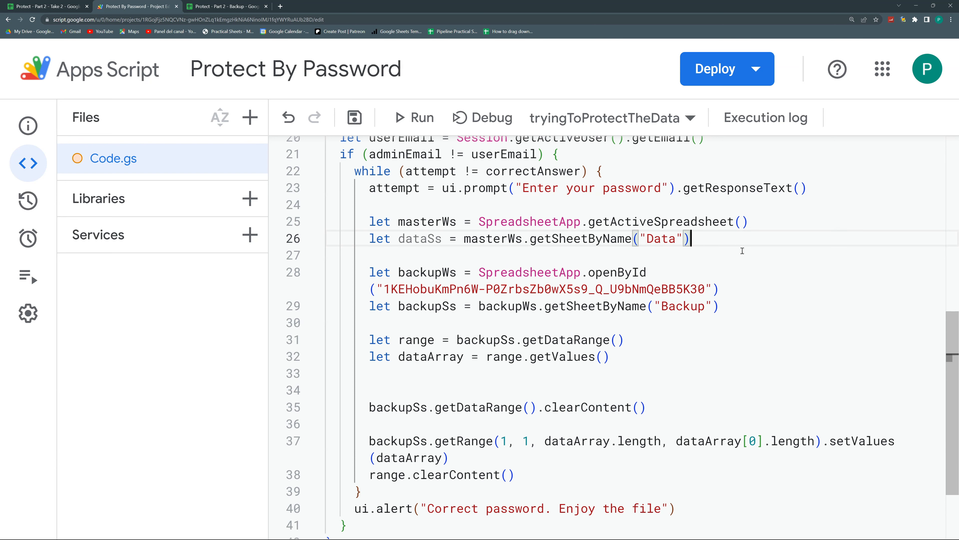
pyautogui.press('Return')
pyautogui.write('dat')
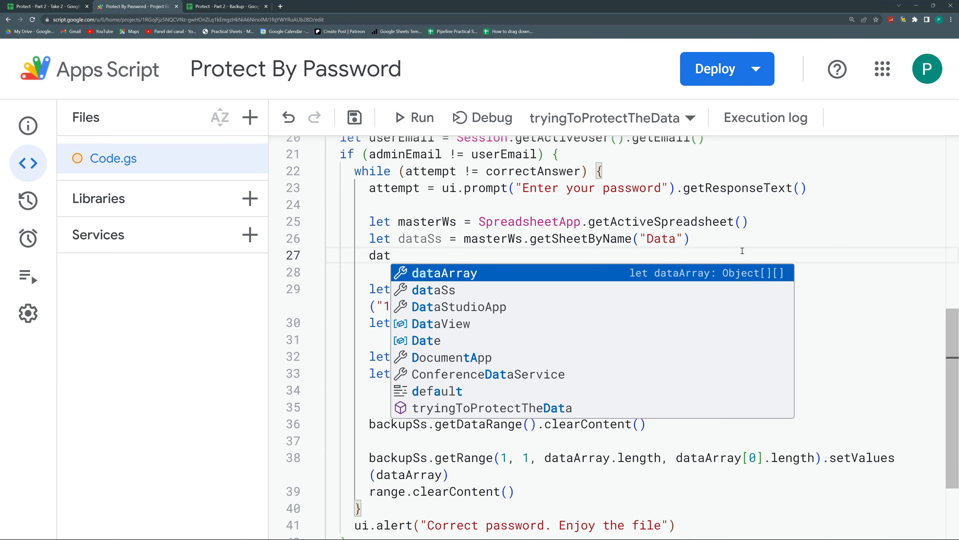
pyautogui.press('Down')
pyautogui.press('Return')
pyautogui.write('.getD')
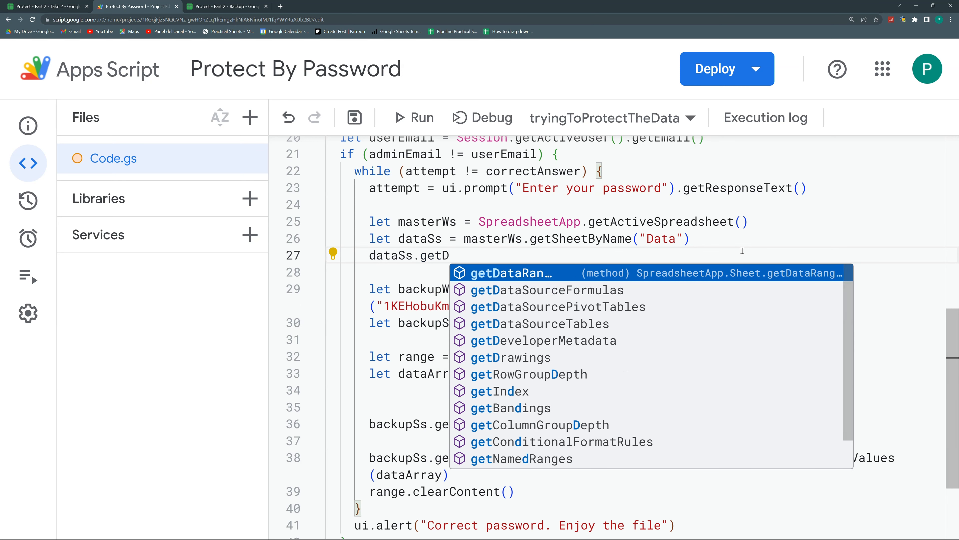
pyautogui.press('Return')
pyautogui.write('().cle')
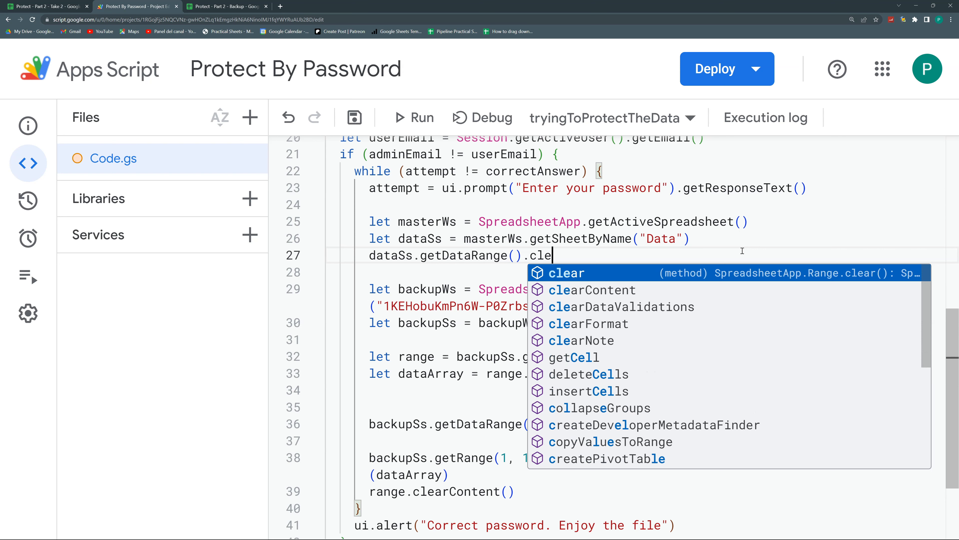
pyautogui.press('Down')
pyautogui.press('Return')
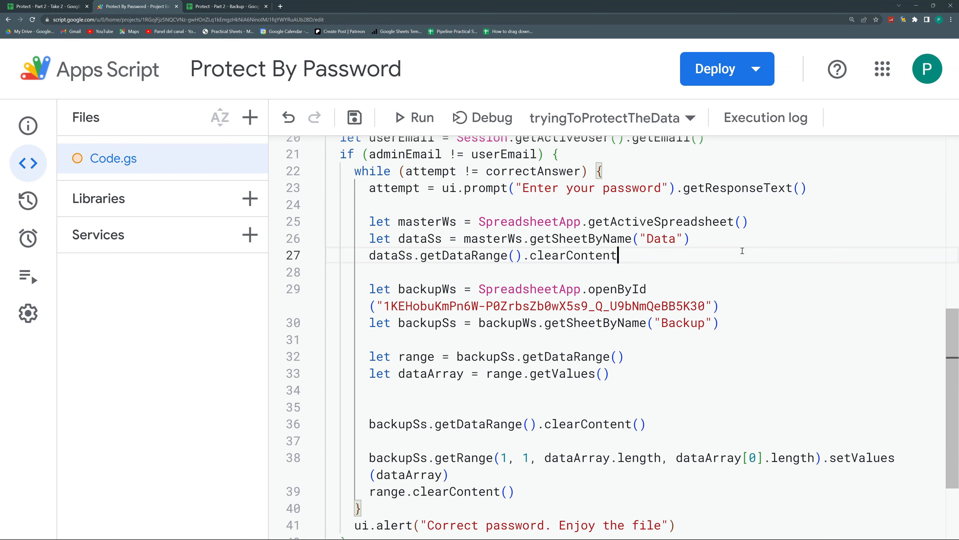
pyautogui.write('()')
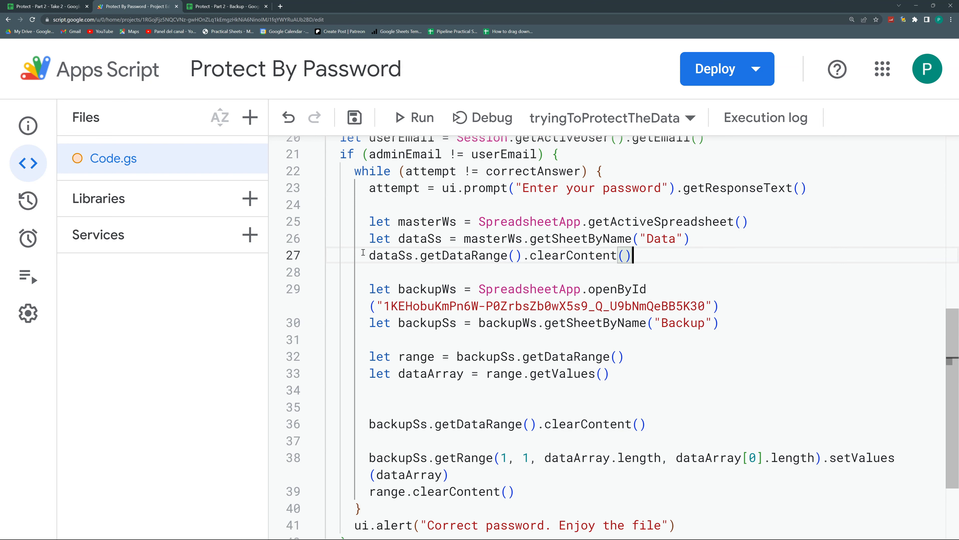
pyautogui.moveTo(369, 255); pyautogui.dragTo(636, 263)
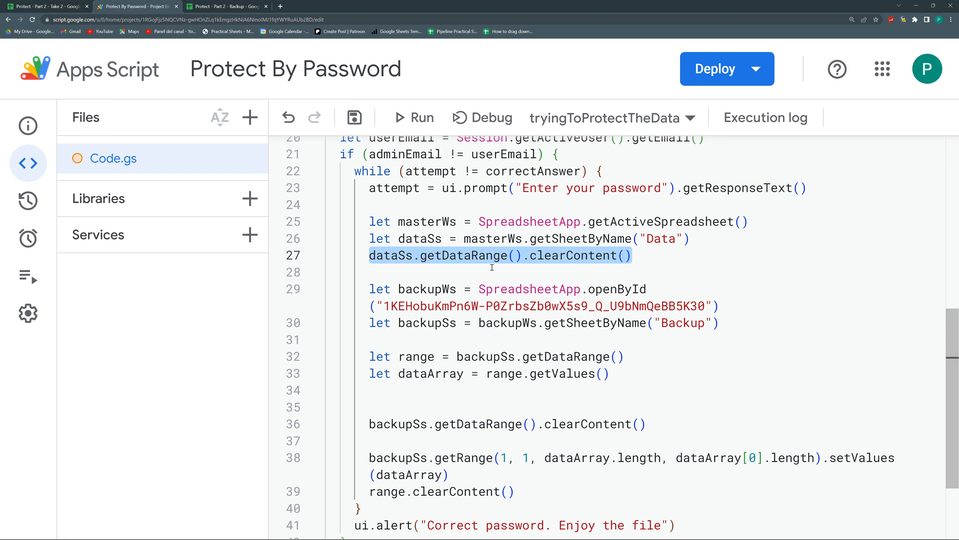
pyautogui.click(439, 255)
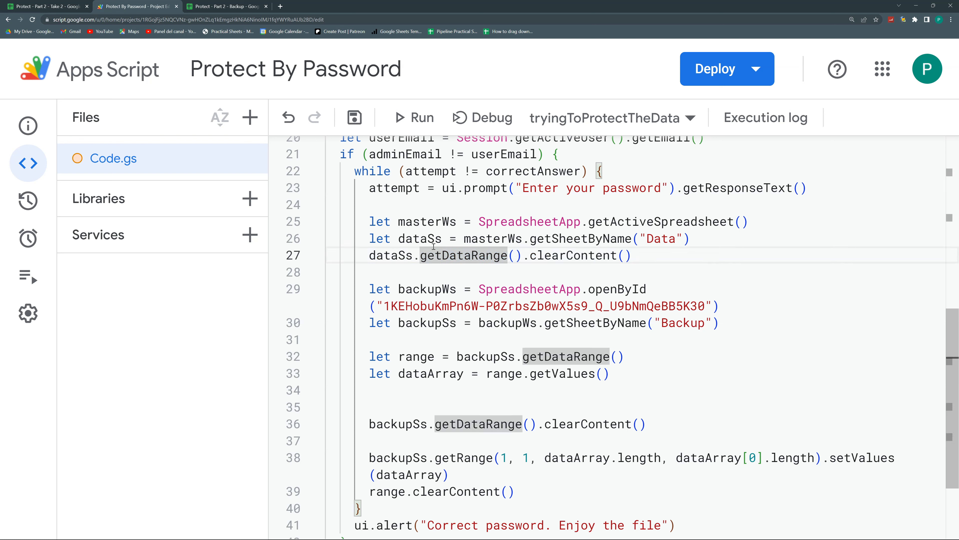
pyautogui.click(449, 254)
# Delete the old backup-clearing line and its leftover blank lines
pyautogui.click(482, 352)
pyautogui.moveTo(414, 357); pyautogui.dragTo(509, 356)
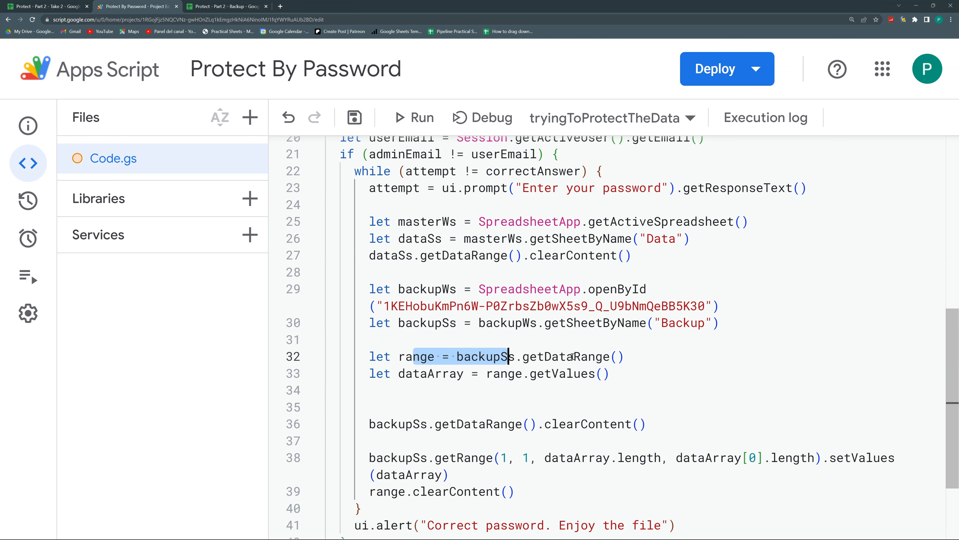
pyautogui.moveTo(573, 356); pyautogui.dragTo(575, 356)
pyautogui.moveTo(451, 373); pyautogui.dragTo(582, 373)
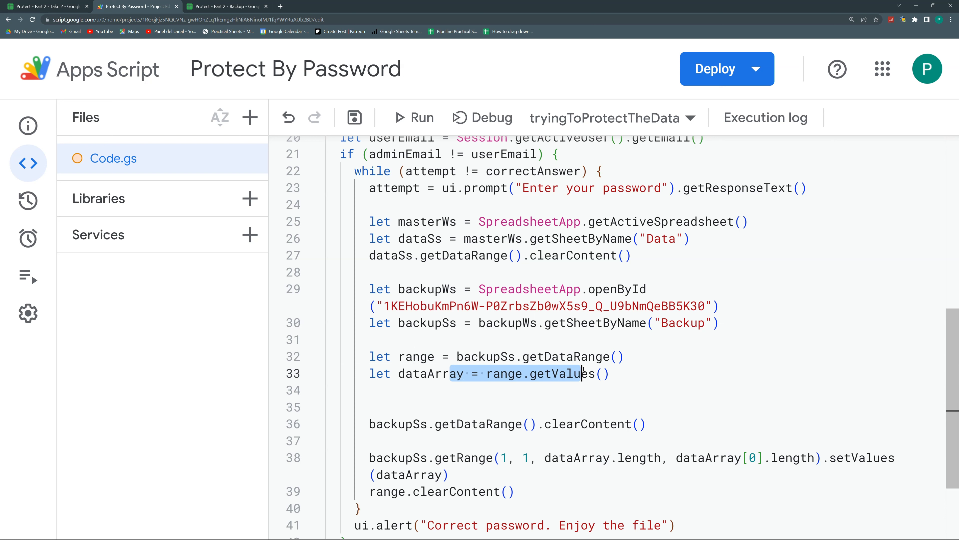
pyautogui.moveTo(646, 423); pyautogui.dragTo(360, 396)
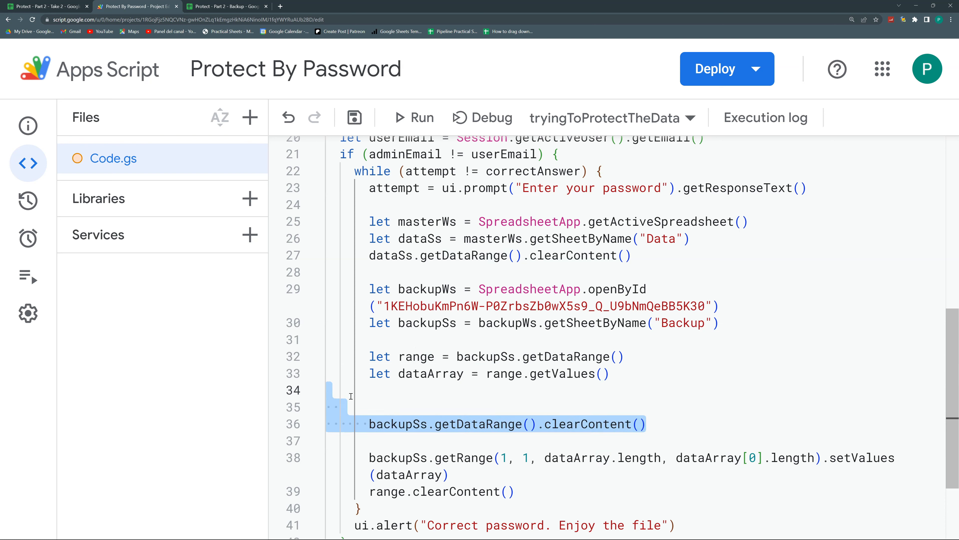
pyautogui.press('Delete')
pyautogui.press('Delete')
pyautogui.press('Delete')
pyautogui.press('Return')
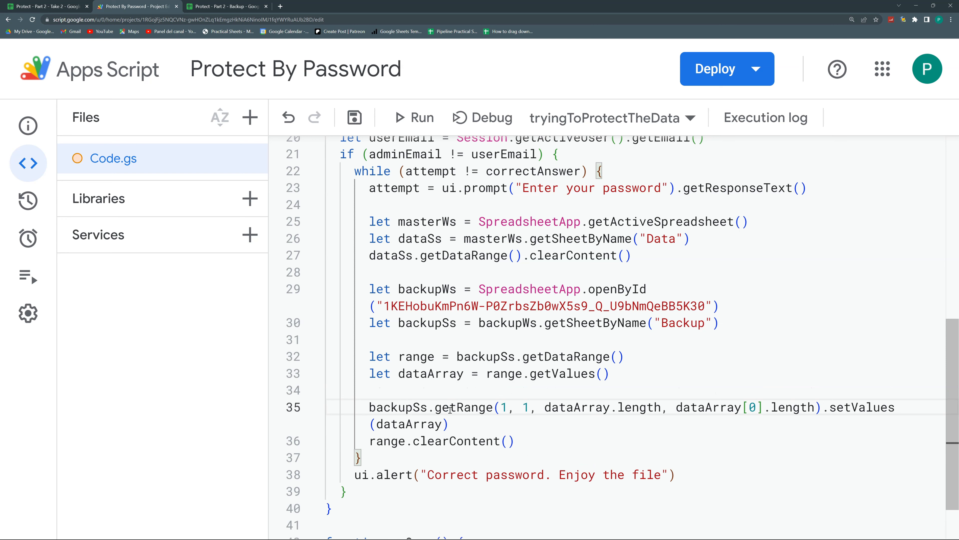
# Change backupSs to dataSs in the restore line so values are written into Data
pyautogui.moveTo(414, 407); pyautogui.dragTo(370, 407)
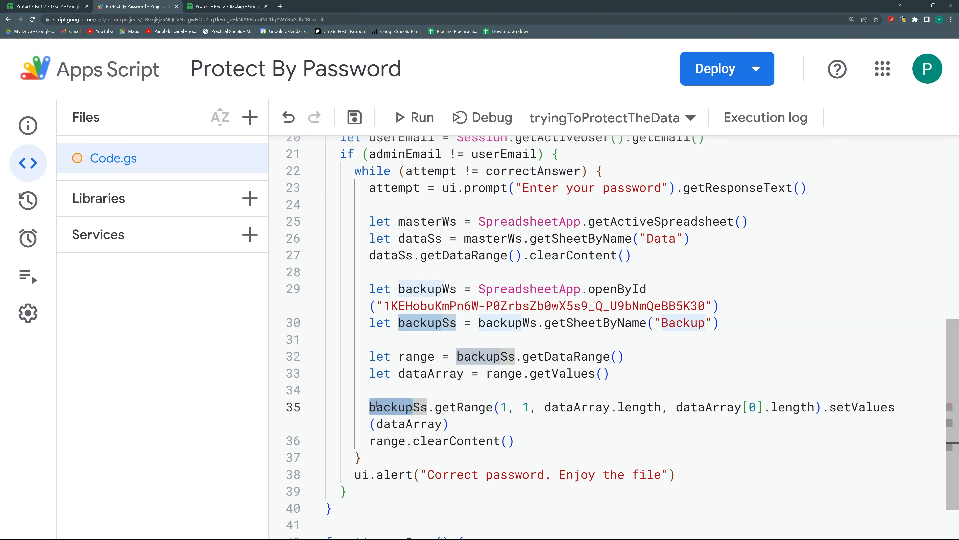
pyautogui.write('dataS')
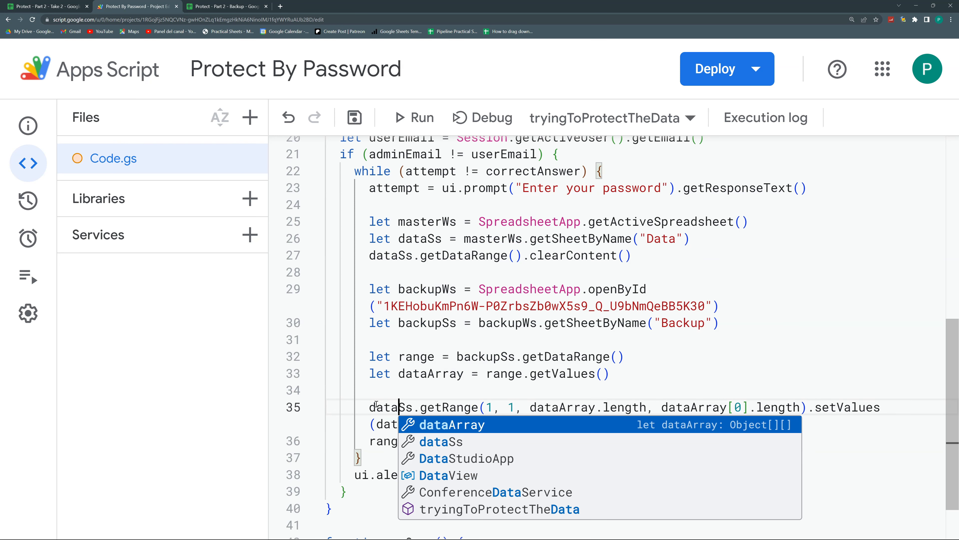
pyautogui.press('BackSpace')
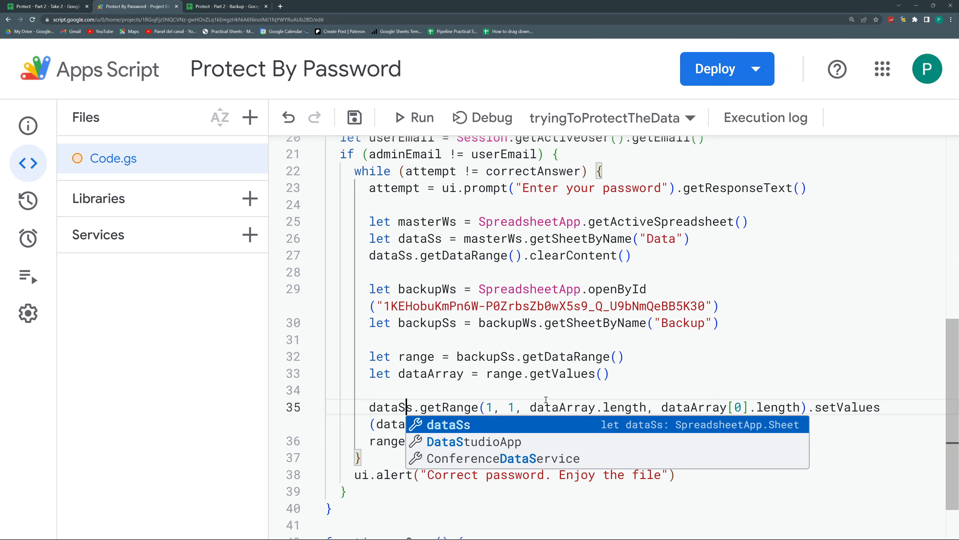
pyautogui.click(518, 406)
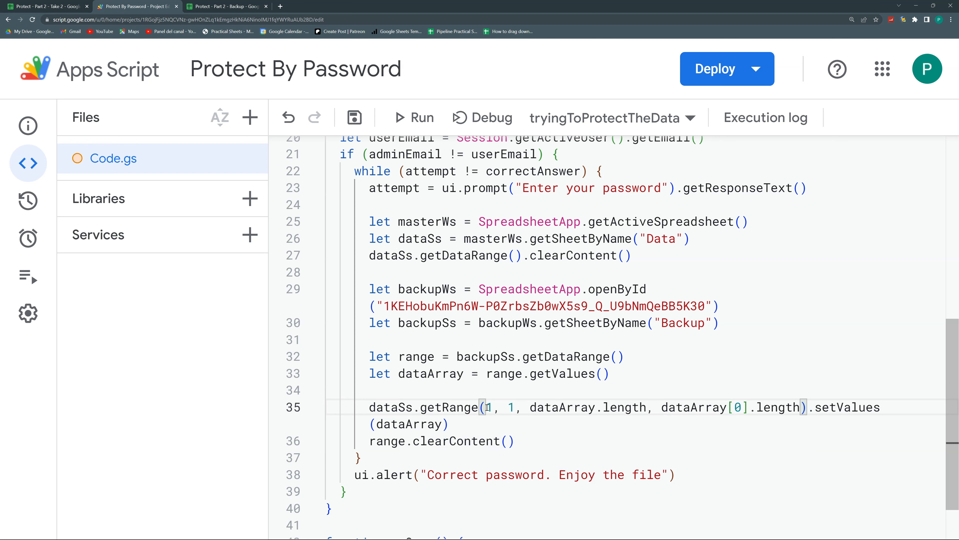
pyautogui.moveTo(507, 408); pyautogui.dragTo(646, 409)
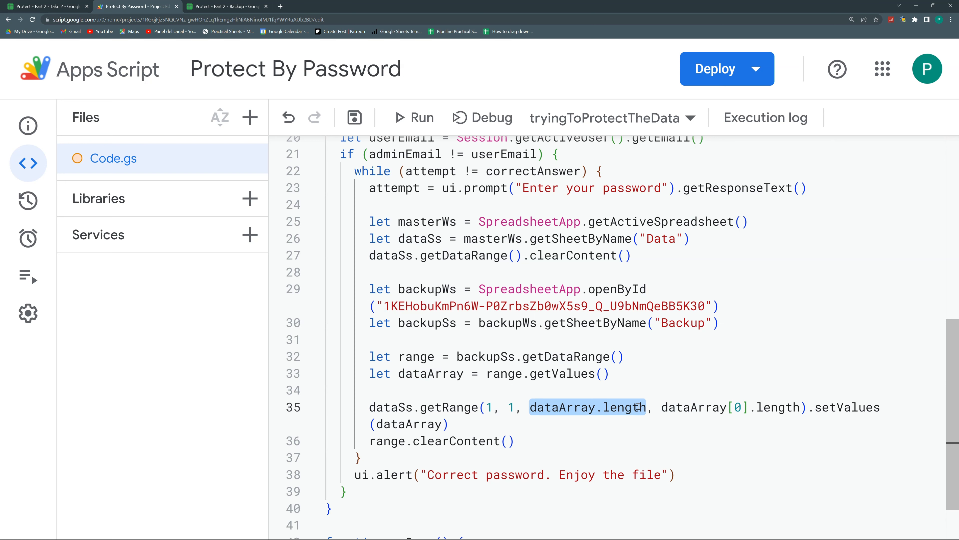
pyautogui.moveTo(661, 407); pyautogui.dragTo(747, 407)
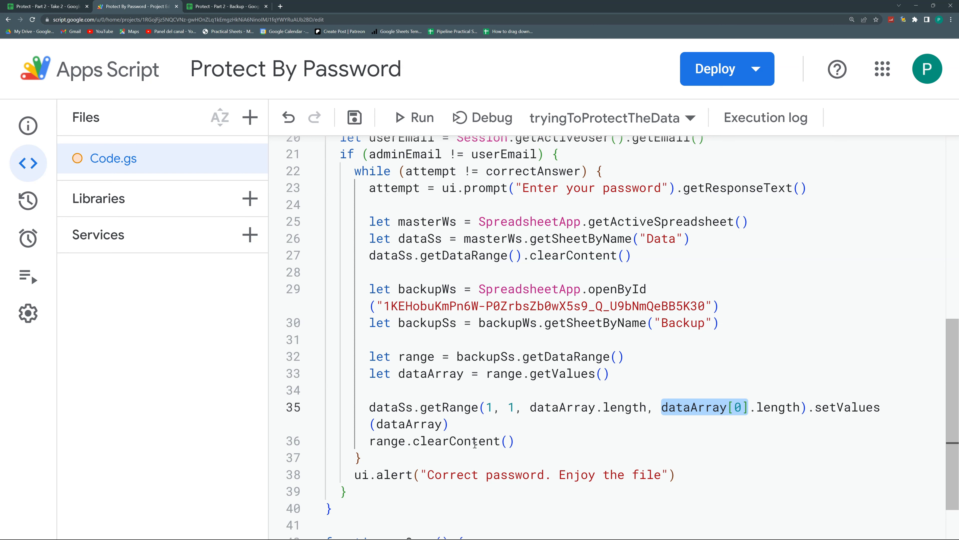
# Remove the range.clearContent() line and save the project
pyautogui.moveTo(528, 444); pyautogui.dragTo(366, 441)
pyautogui.press('BackSpace')
pyautogui.press('BackSpace')
pyautogui.press('BackSpace')
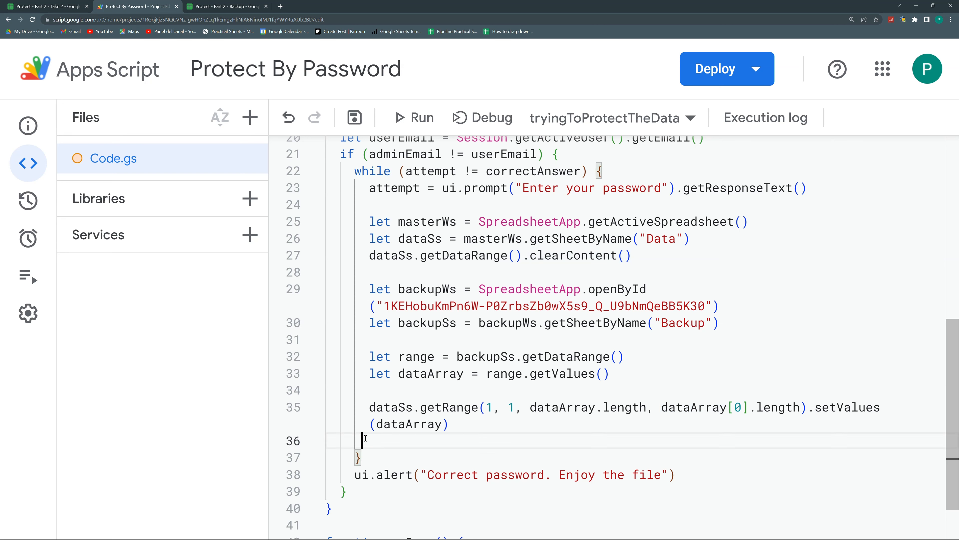
pyautogui.press('BackSpace')
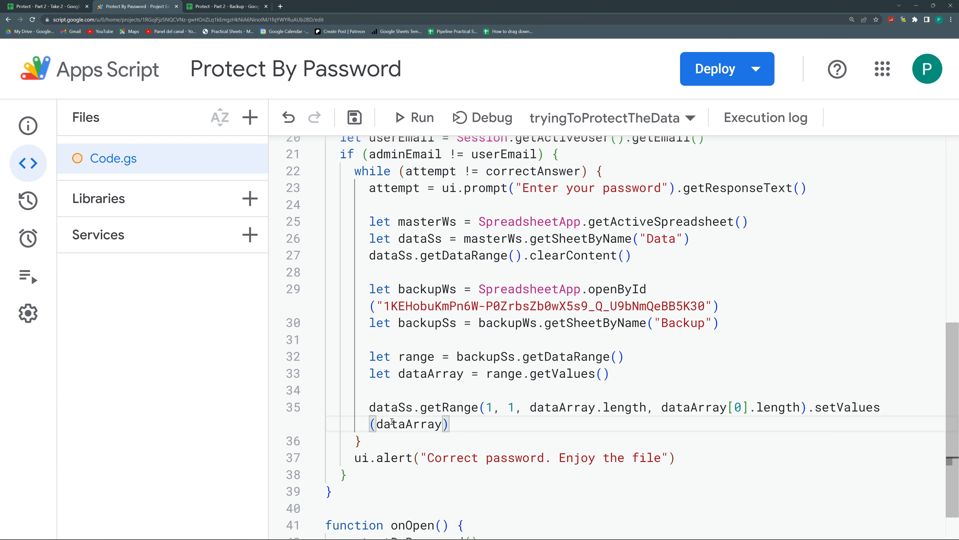
pyautogui.click(353, 116)
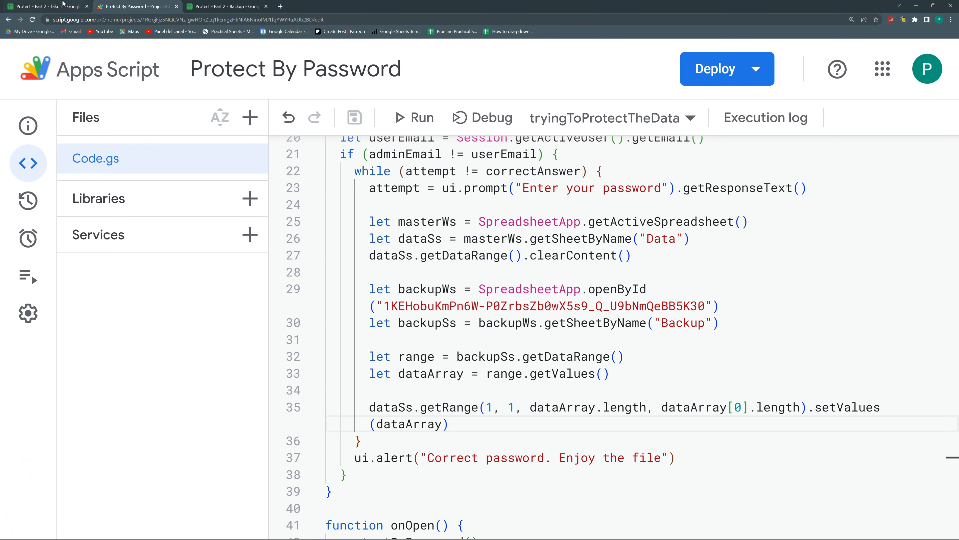
# Switch to the Protect - Part 2 - Take 2 spreadsheet in the other user's window
pyautogui.click(60, 8)
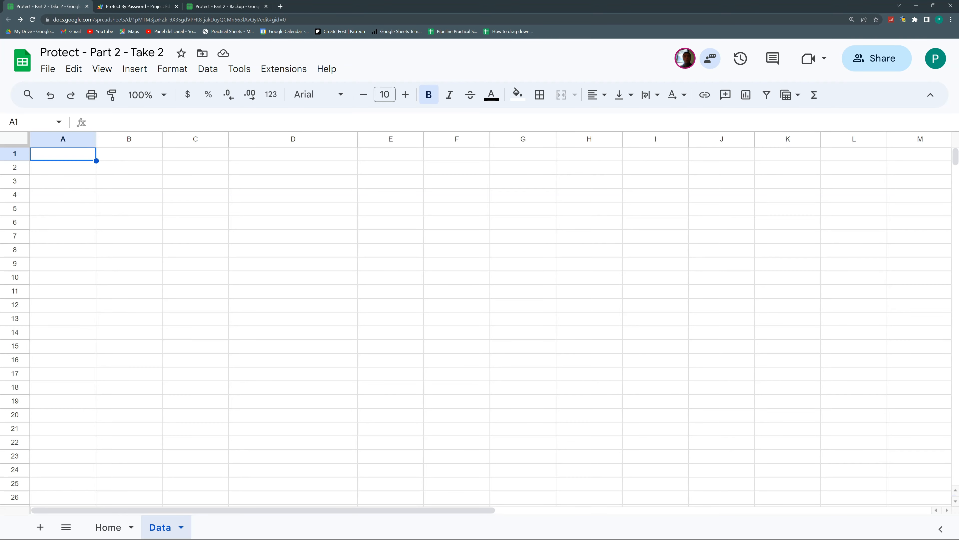
pyautogui.click(136, 6)
pyautogui.scroll(-3, 549, 291)
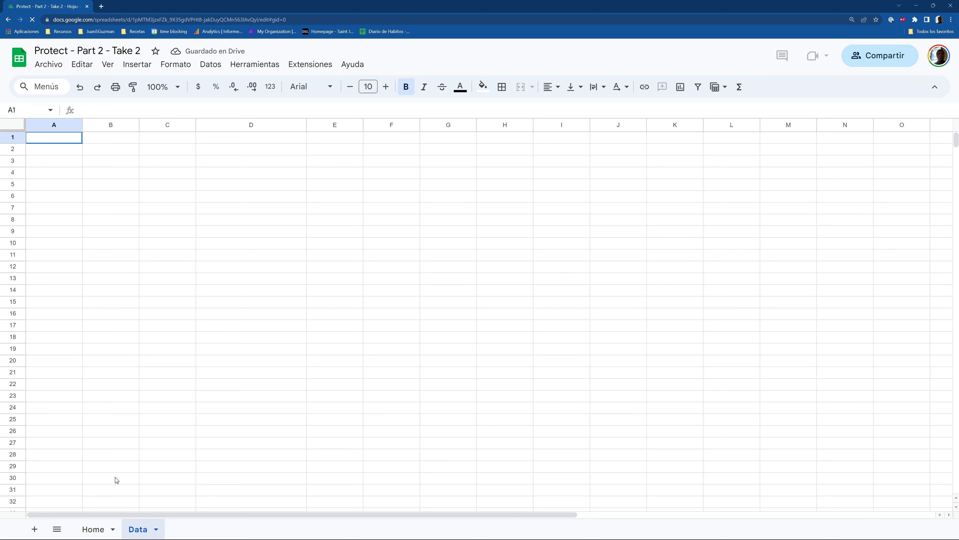
# Switch from Home to Data, enter a password in the prompt and confirm with Aceptar
pyautogui.click(100, 526)
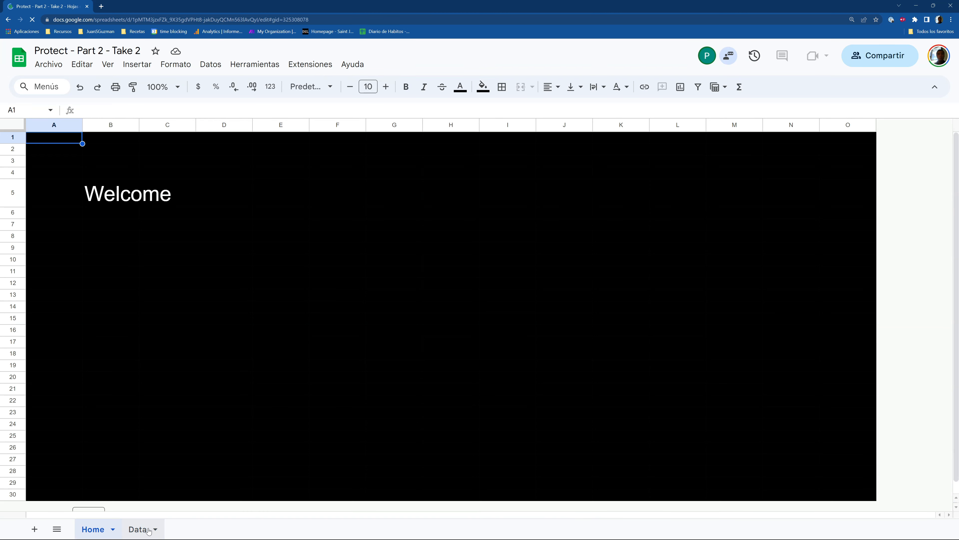
pyautogui.click(145, 529)
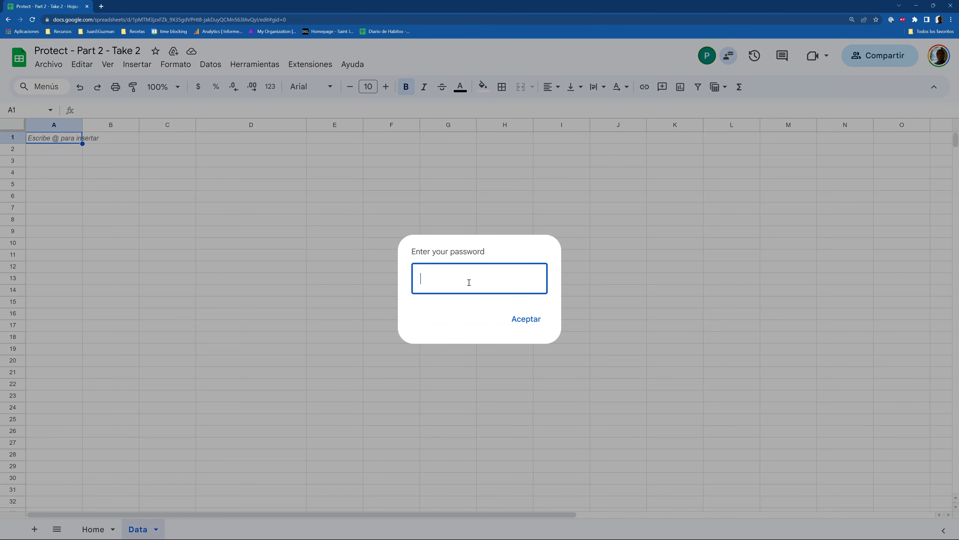
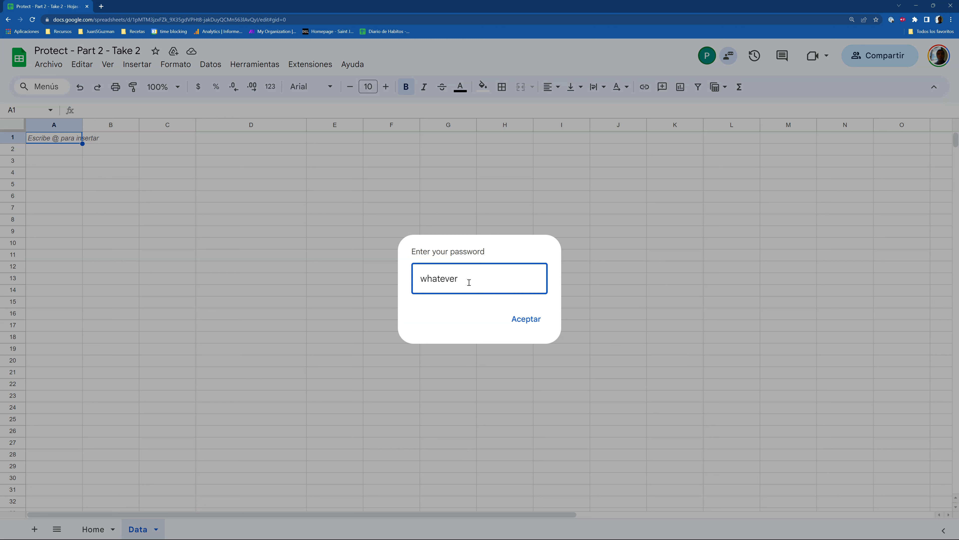
pyautogui.click(519, 321)
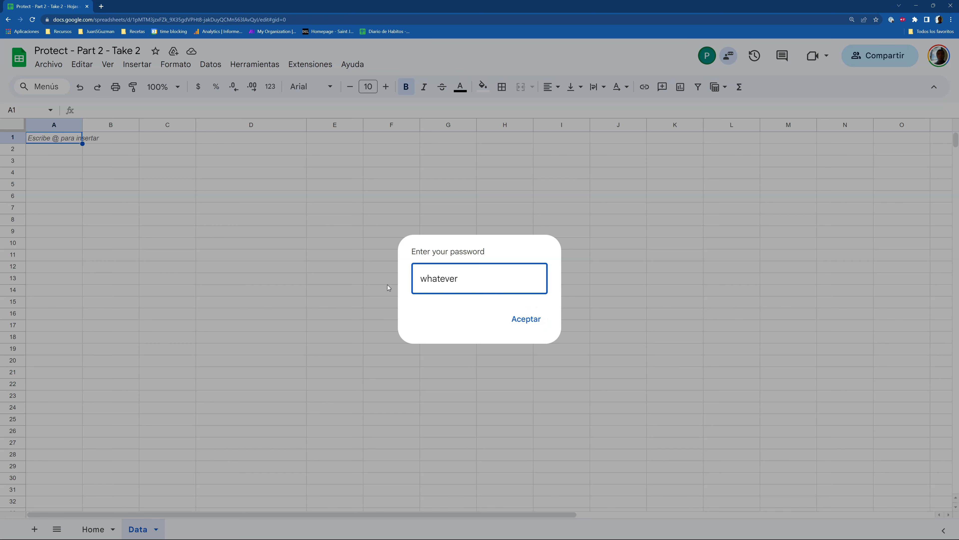
pyautogui.click(527, 322)
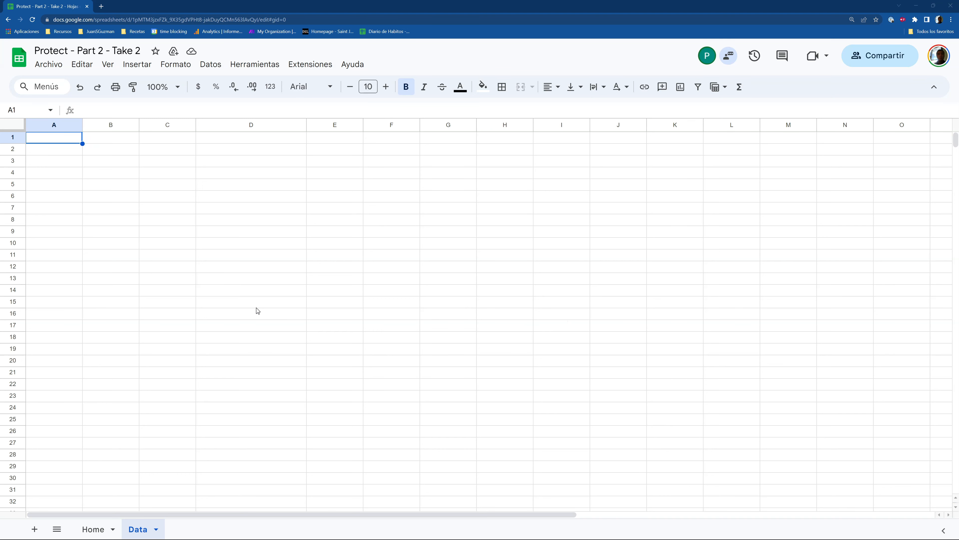
# Review the failed onOpen execution's SpreadsheetApp.openById permission error, then return to the editor
pyautogui.hotkey('alt', 'Tab')
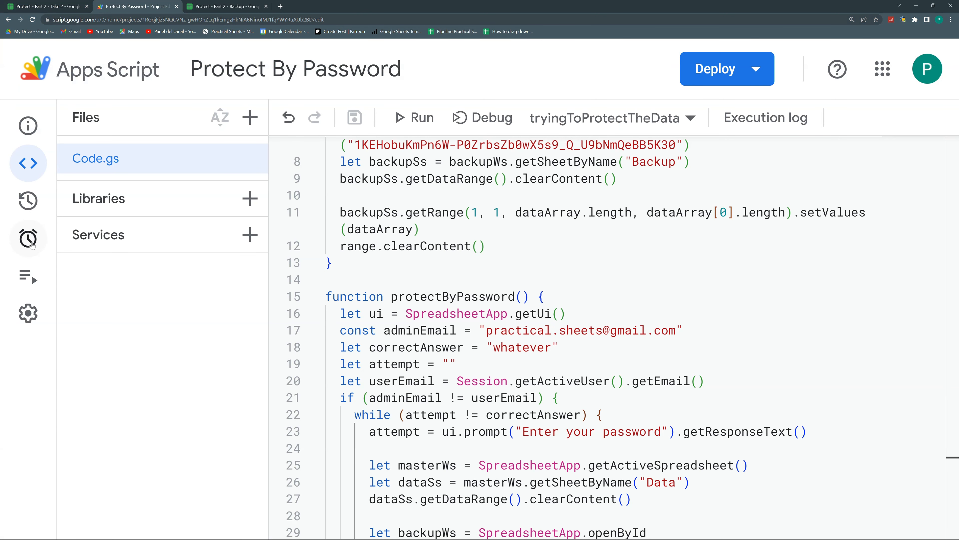
pyautogui.click(34, 274)
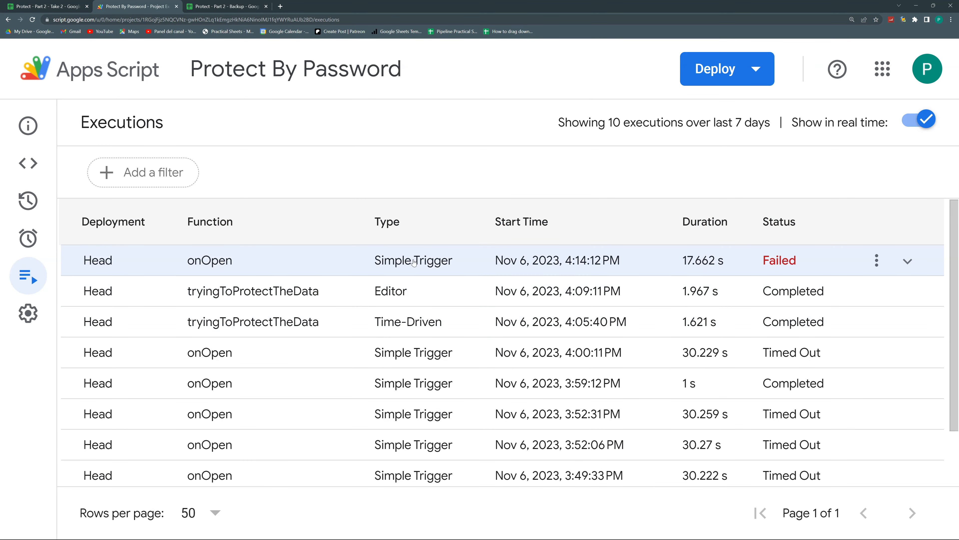
pyautogui.click(413, 265)
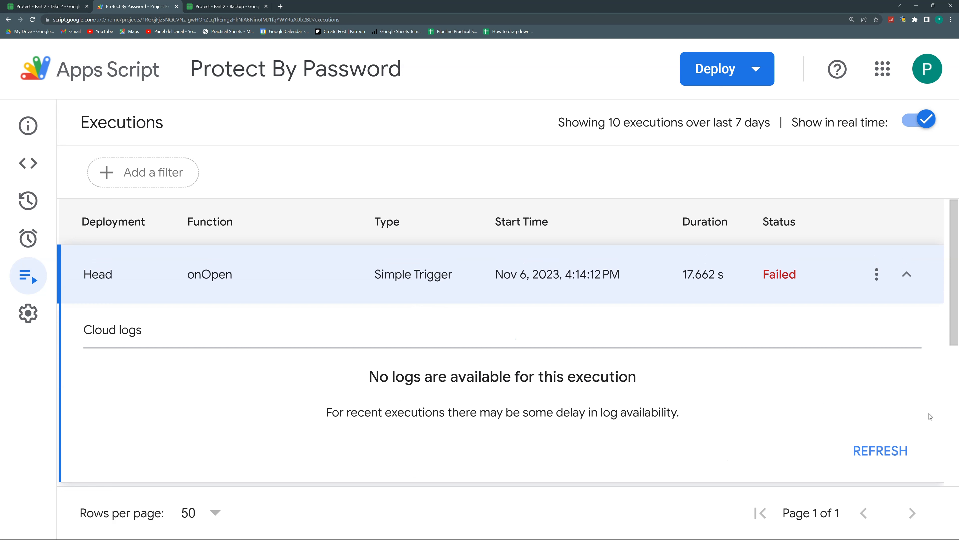
pyautogui.click(882, 447)
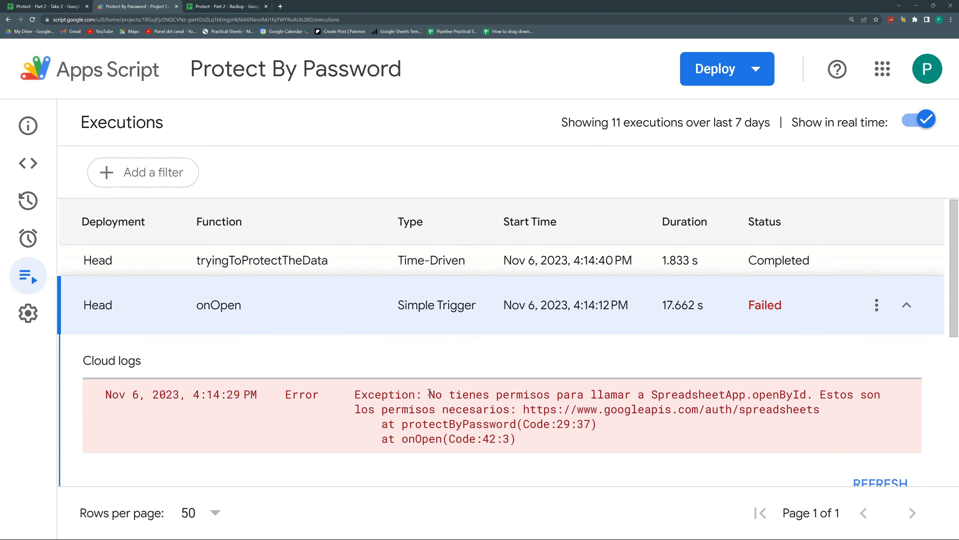
pyautogui.doubleClick(435, 394)
pyautogui.moveTo(531, 396); pyautogui.dragTo(793, 411)
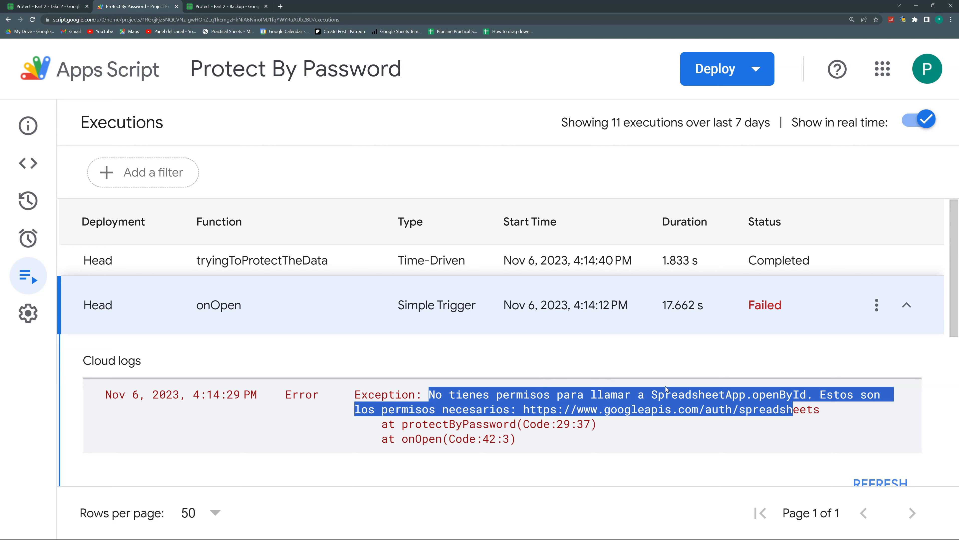
pyautogui.click(731, 351)
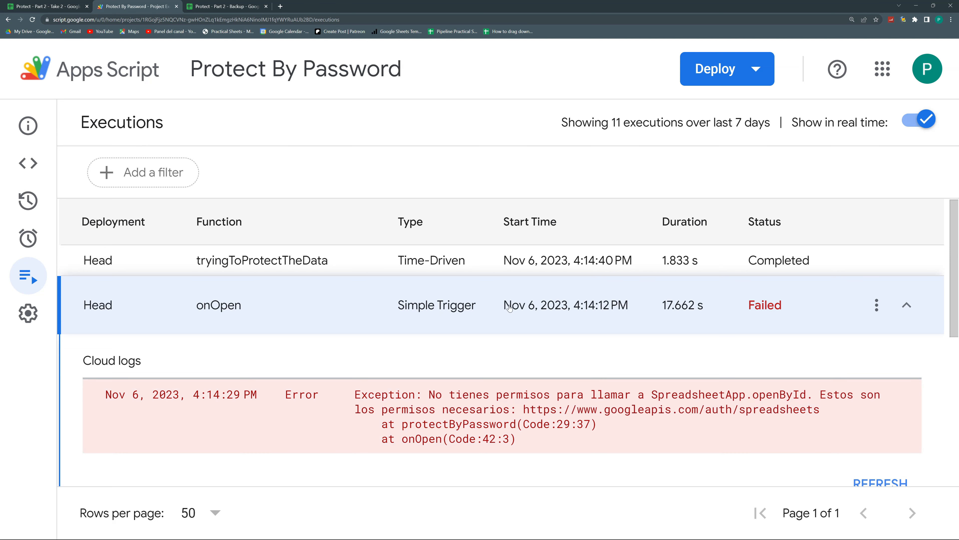
pyautogui.click(30, 163)
# Remove the function onOpen block, save the project, and view the Triggers page
pyautogui.scroll(-4, 381, 257)
pyautogui.moveTo(362, 480); pyautogui.dragTo(455, 489)
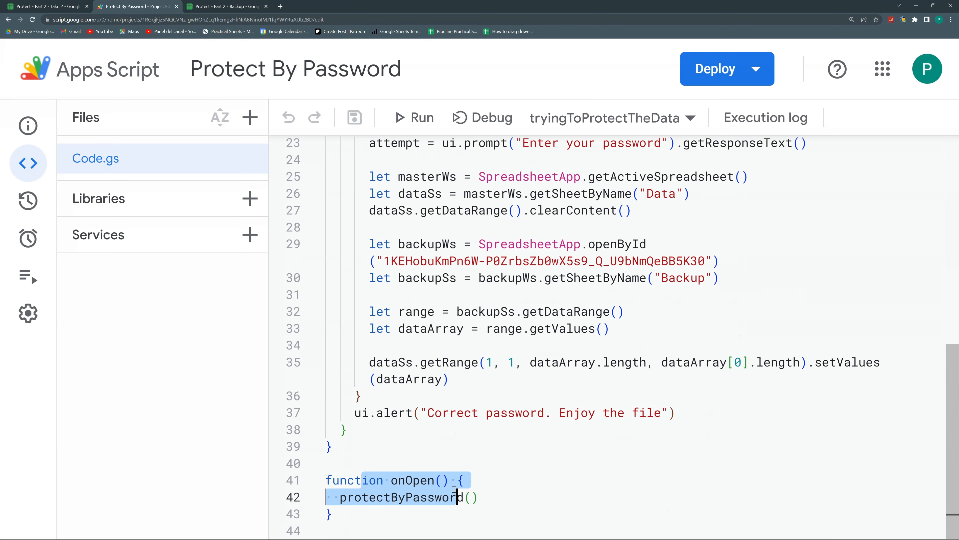
pyautogui.click(477, 495)
pyautogui.click(418, 480)
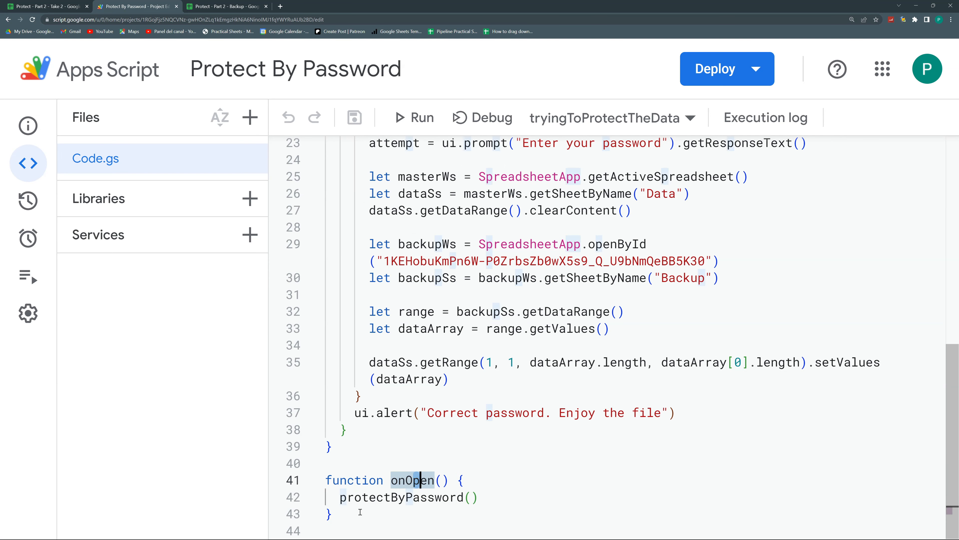
pyautogui.moveTo(358, 514); pyautogui.dragTo(318, 484)
pyautogui.press('BackSpace')
pyautogui.press('BackSpace')
pyautogui.press('BackSpace')
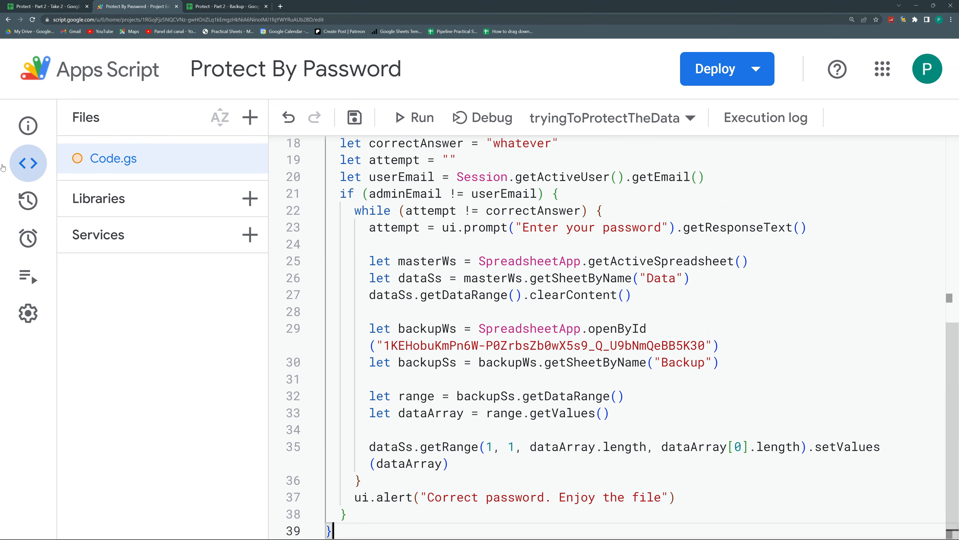
pyautogui.click(359, 119)
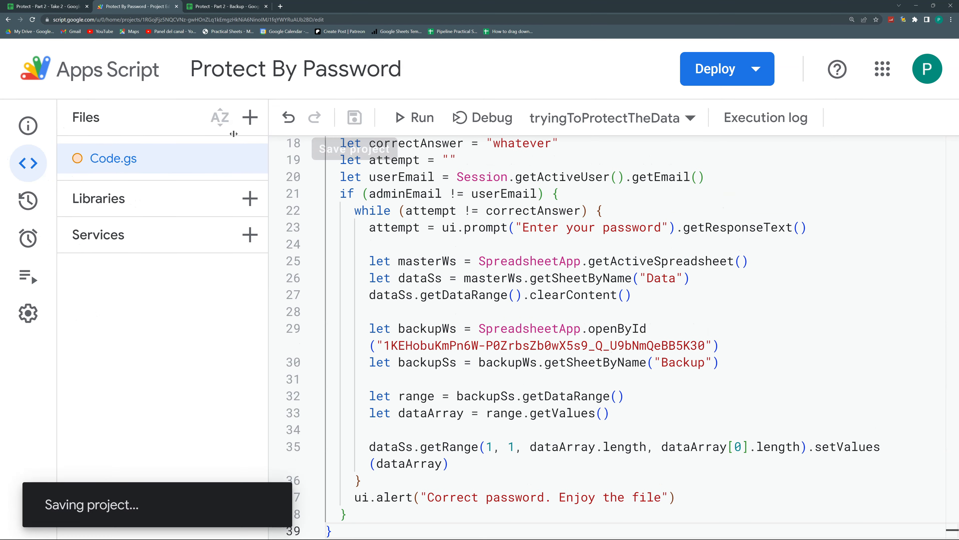
pyautogui.click(25, 241)
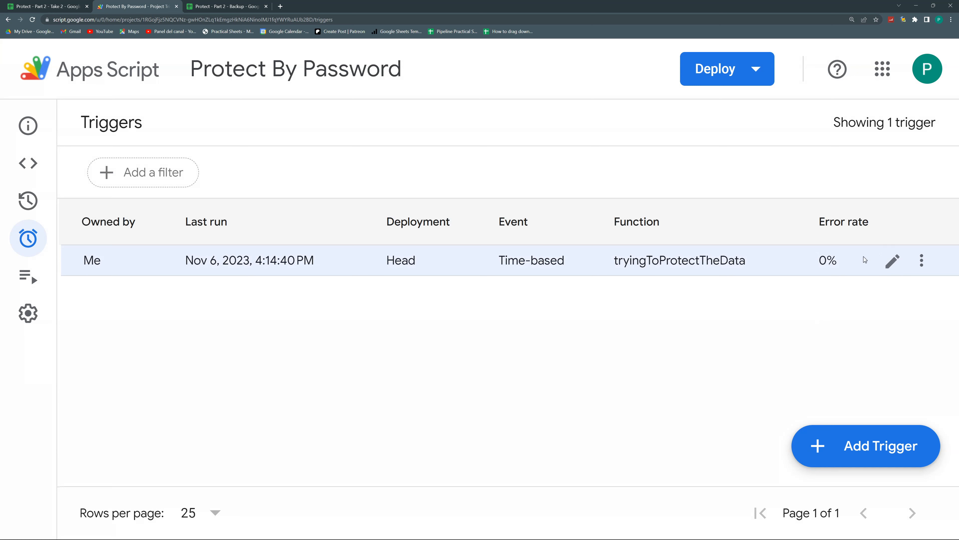
# Add a From spreadsheet, On open trigger that runs protectByPassword
pyautogui.click(886, 441)
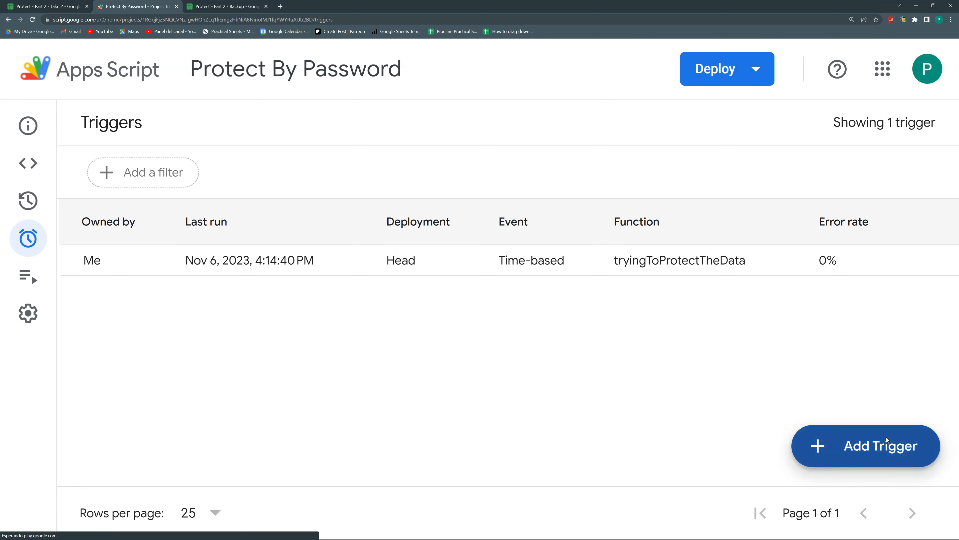
pyautogui.click(373, 246)
pyautogui.click(335, 287)
pyautogui.scroll(-5, 335, 313)
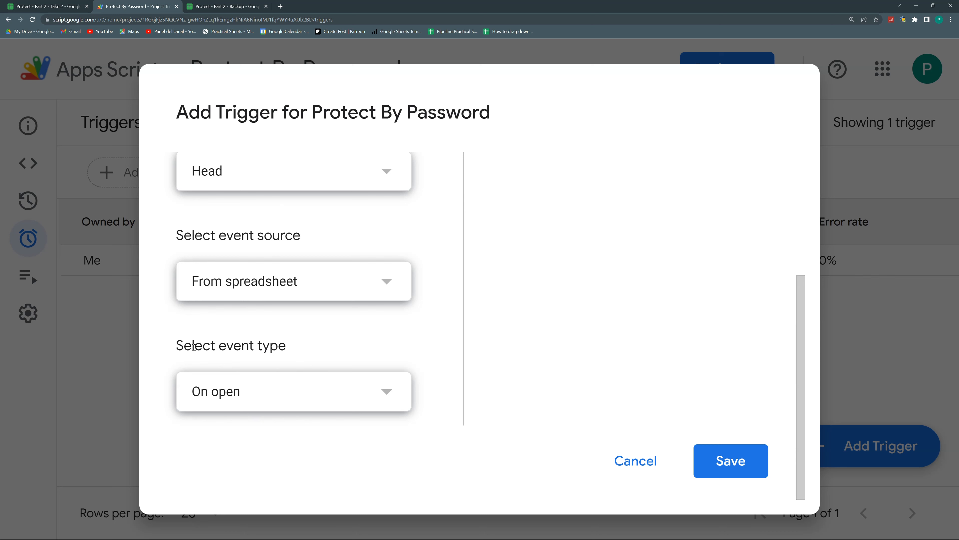
pyautogui.click(755, 473)
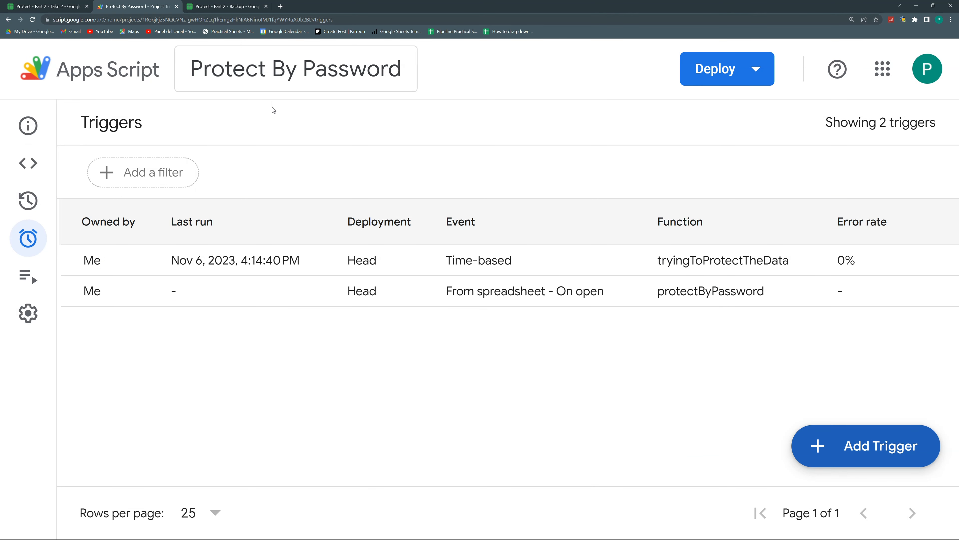
# Reload the spreadsheet from its address with the #gid=0 ending removed
pyautogui.click(36, 167)
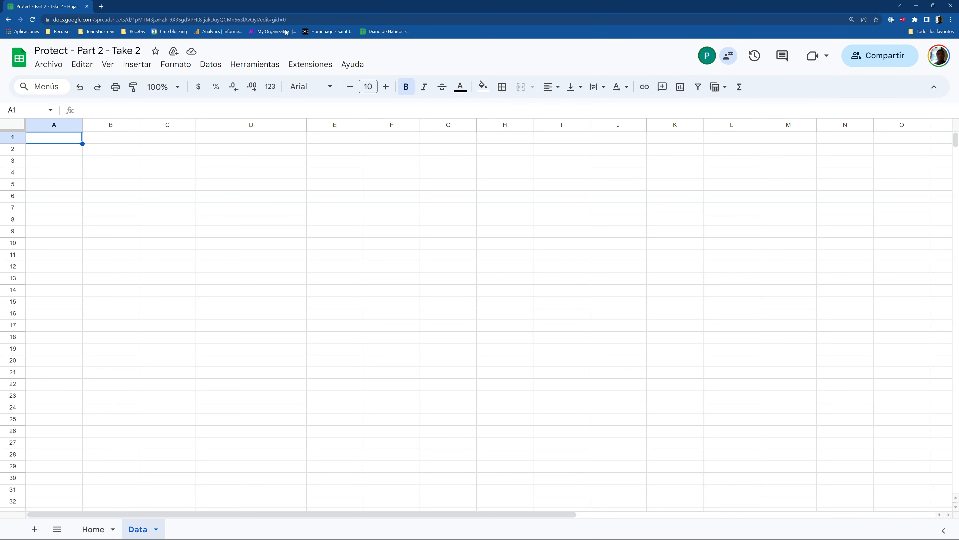
pyautogui.moveTo(286, 20); pyautogui.dragTo(269, 19)
pyautogui.press('BackSpace')
pyautogui.press('Return')
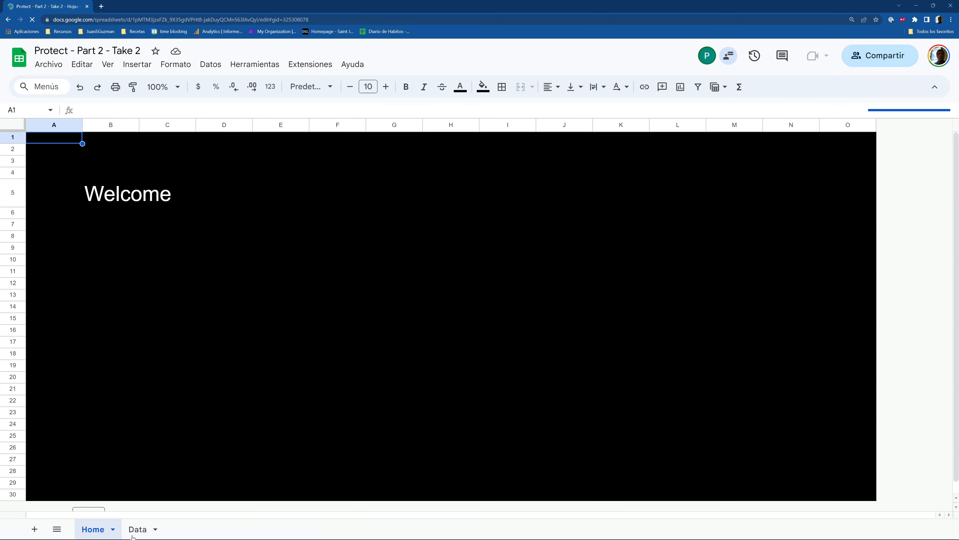
# On the Data sheet, submit the file password and dismiss the success alert, then check the script's executions
pyautogui.click(133, 535)
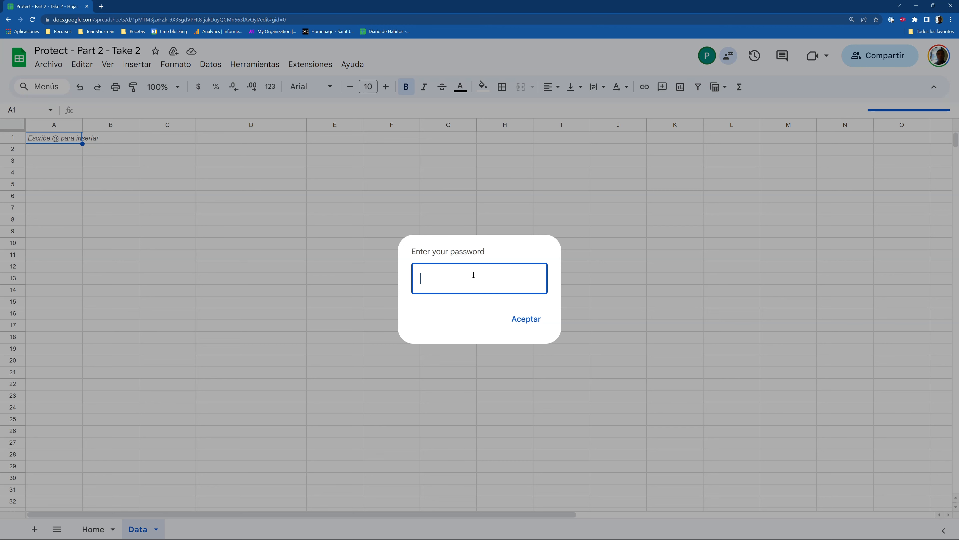
pyautogui.click(525, 319)
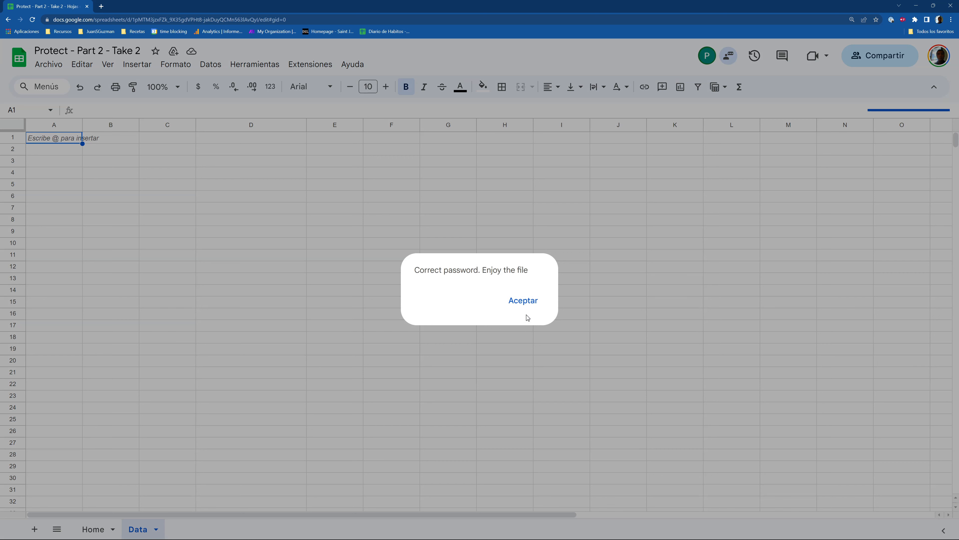
pyautogui.click(525, 310)
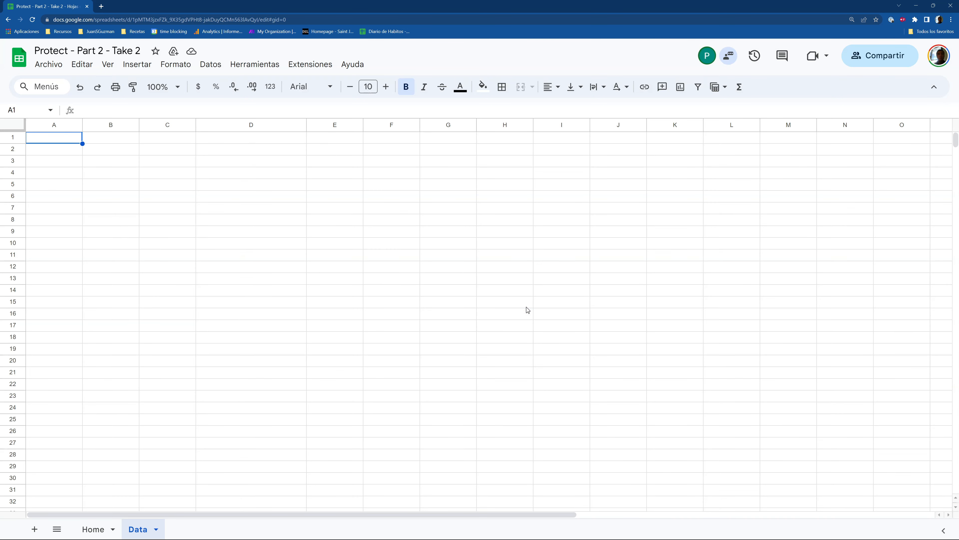
pyautogui.click(252, 220)
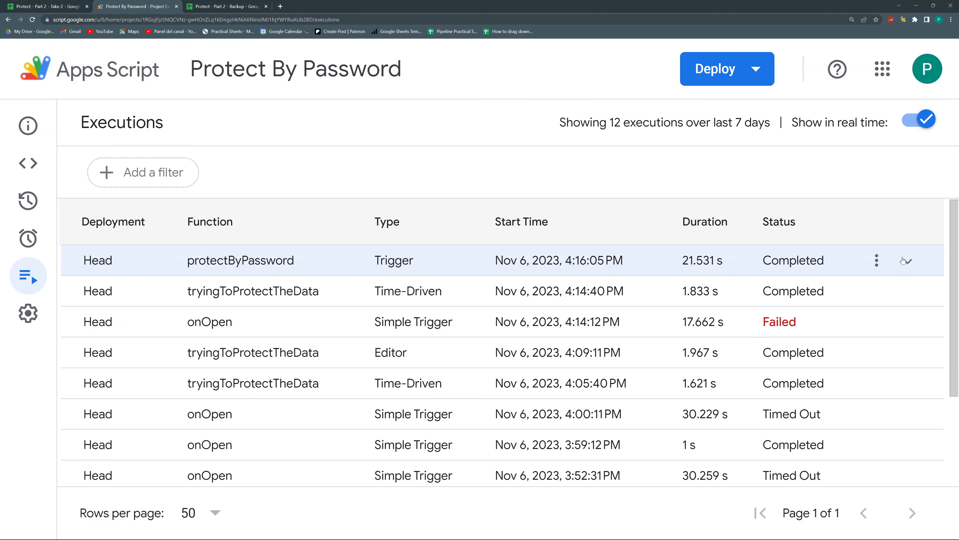
# Expand and refresh the latest protectByPassword trigger run, then return to Code.gs
pyautogui.click(906, 260)
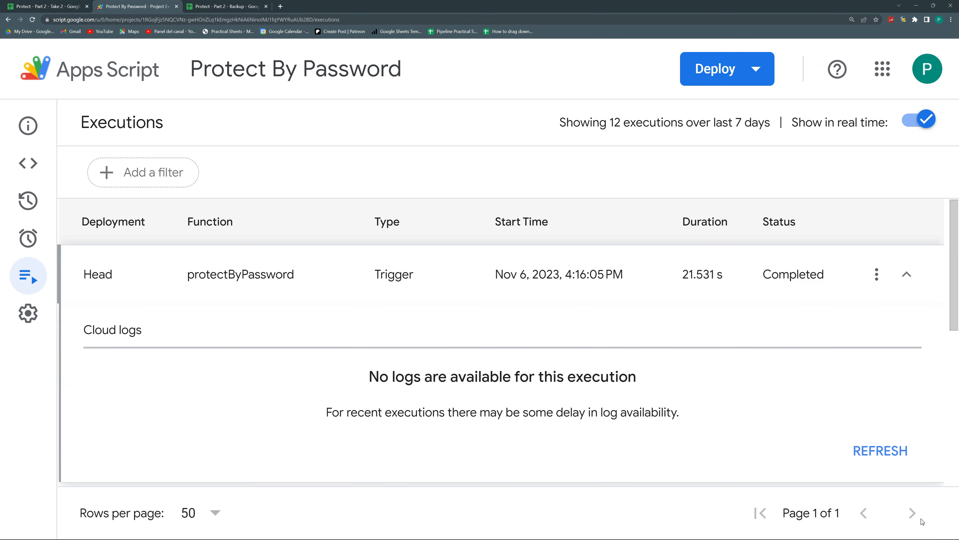
pyautogui.click(882, 451)
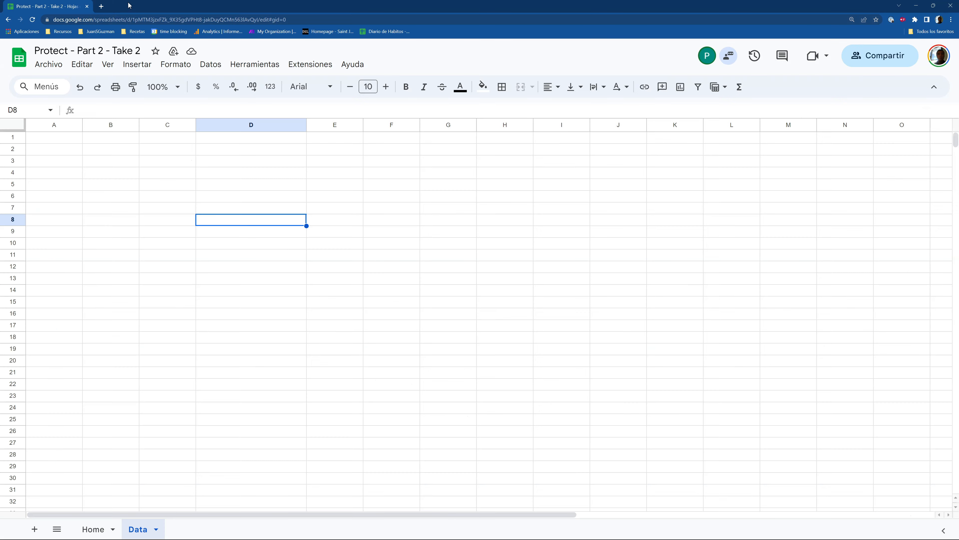
pyautogui.click(290, 65)
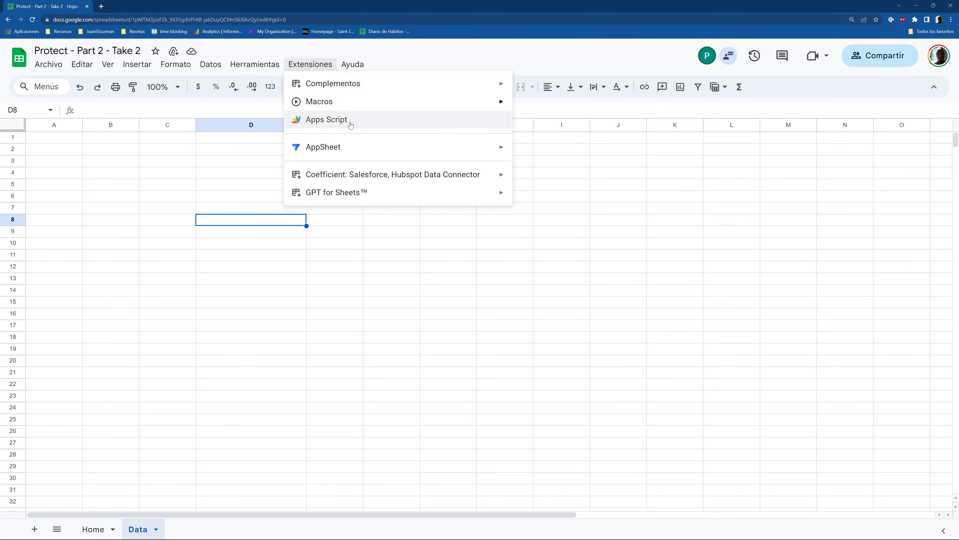
pyautogui.hotkey('ctrl', 'h')
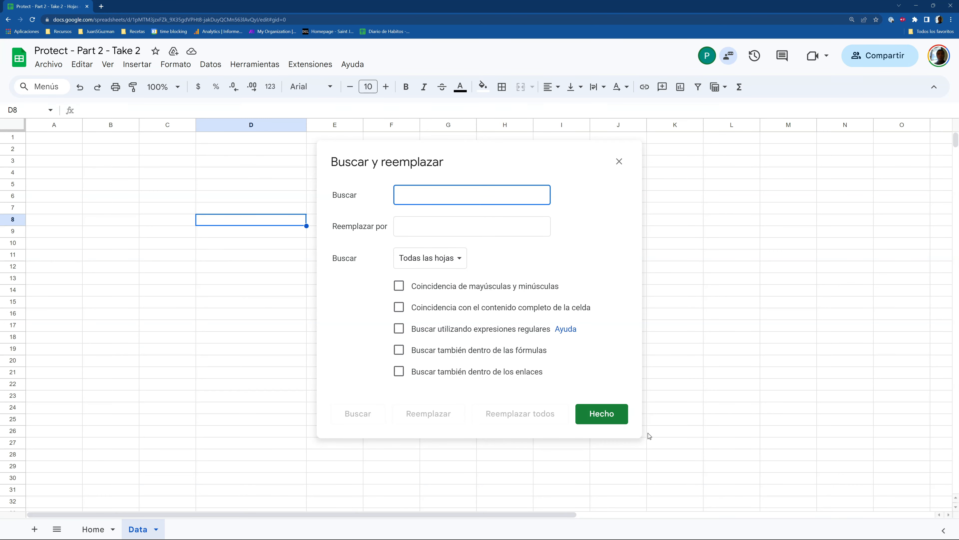
pyautogui.click(604, 420)
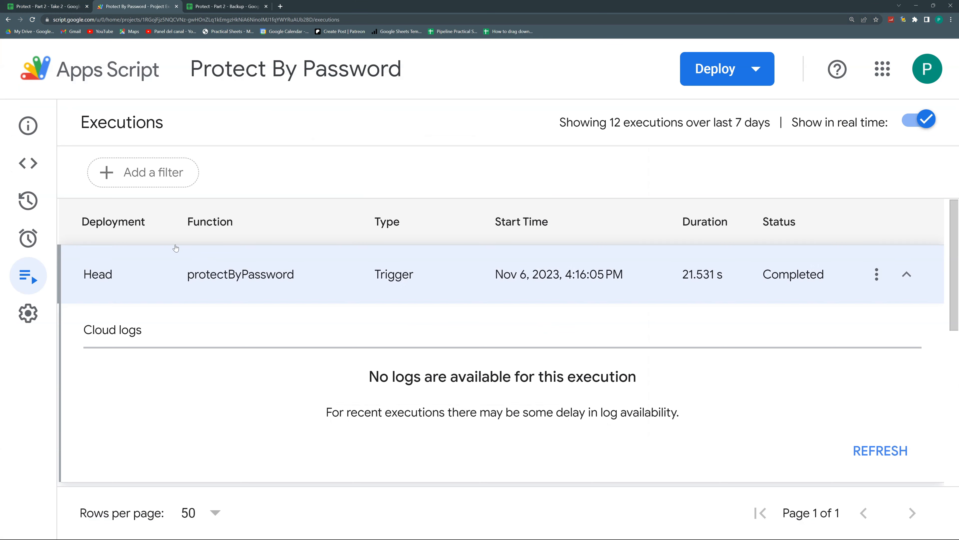
pyautogui.click(33, 163)
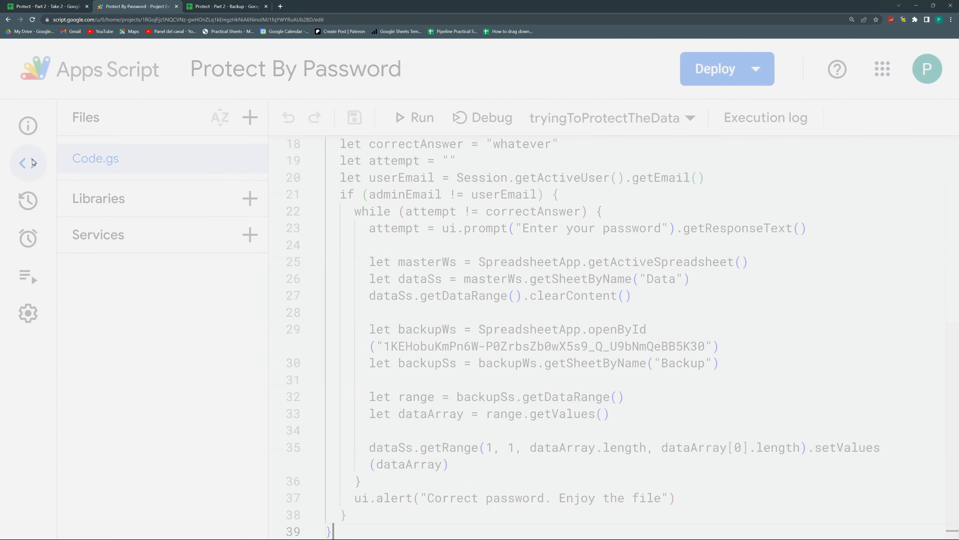
# Move the Data-clearing, Backup-restoring block from the password loop to after ui.alert(...), and save
pyautogui.click(446, 245)
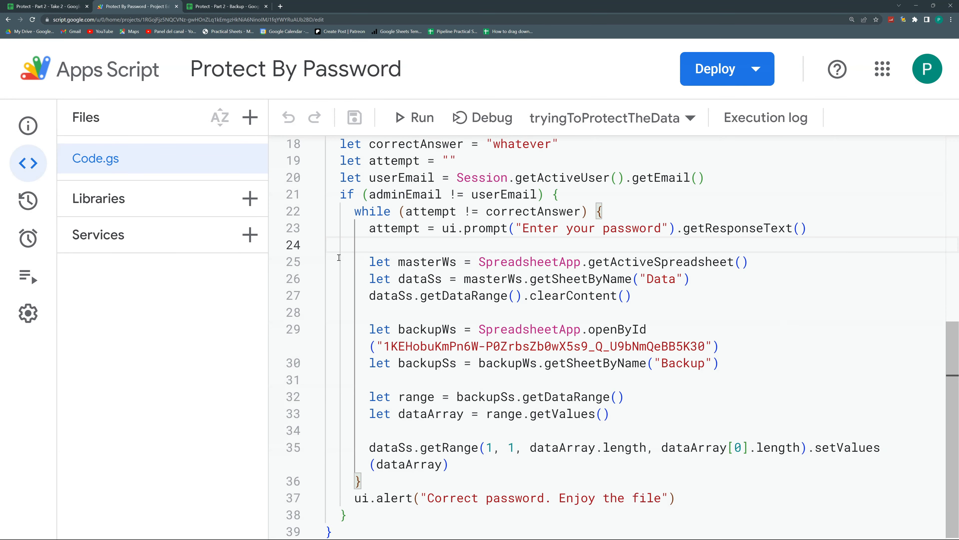
pyautogui.moveTo(363, 260); pyautogui.dragTo(493, 458)
pyautogui.hotkey('ctrl', 'c')
pyautogui.press('BackSpace')
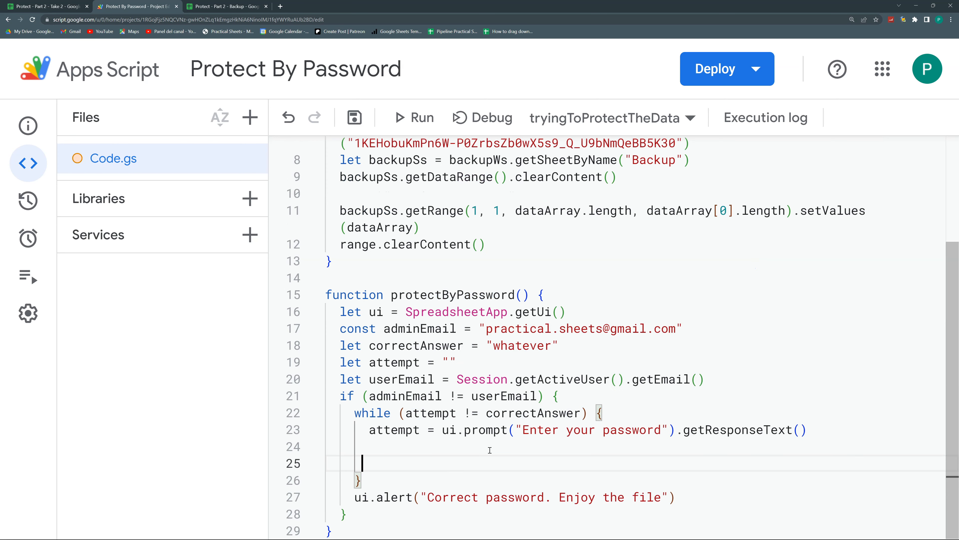
pyautogui.press('BackSpace')
pyautogui.press('BackSpace')
pyautogui.press('BackSpace')
pyautogui.press('BackSpace')
pyautogui.press('BackSpace')
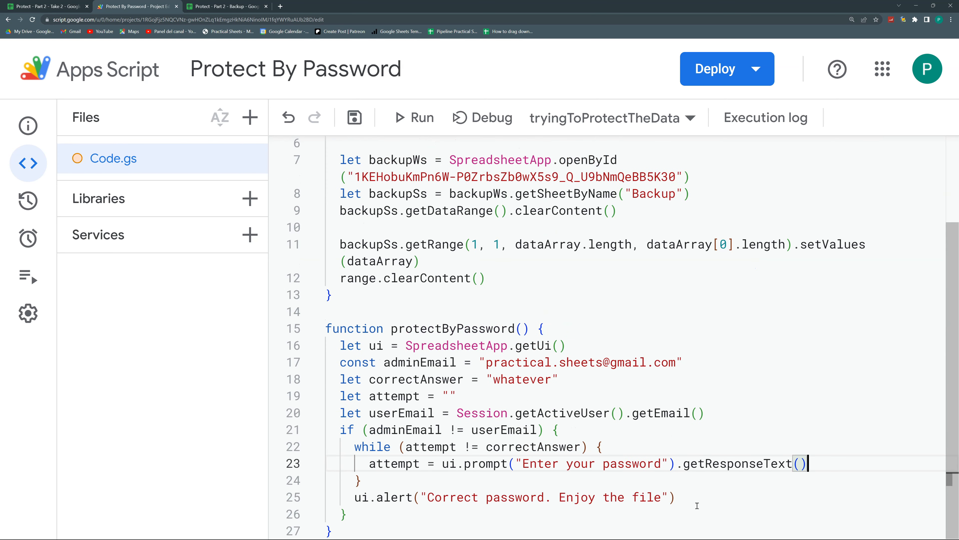
pyautogui.click(695, 498)
pyautogui.press('Return')
pyautogui.hotkey('ctrl', 'v')
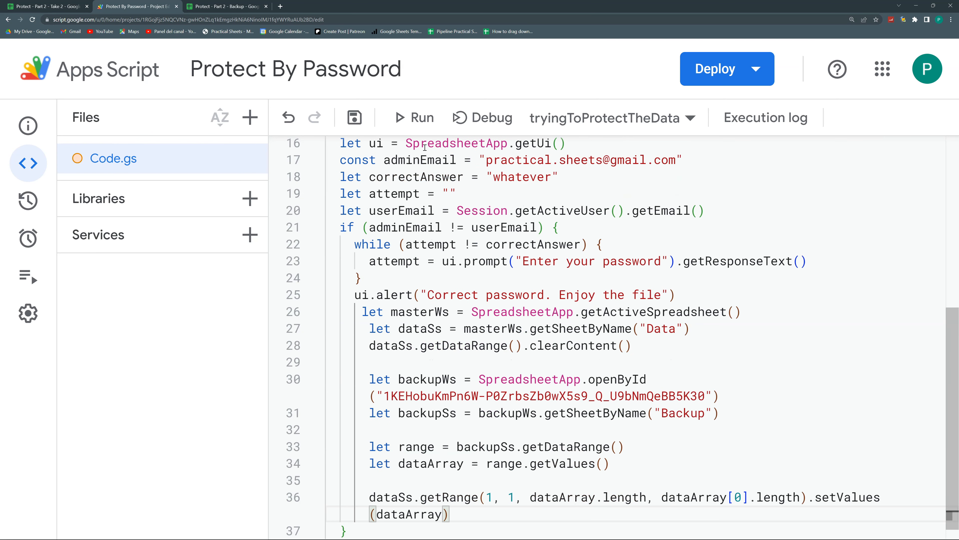
pyautogui.click(354, 118)
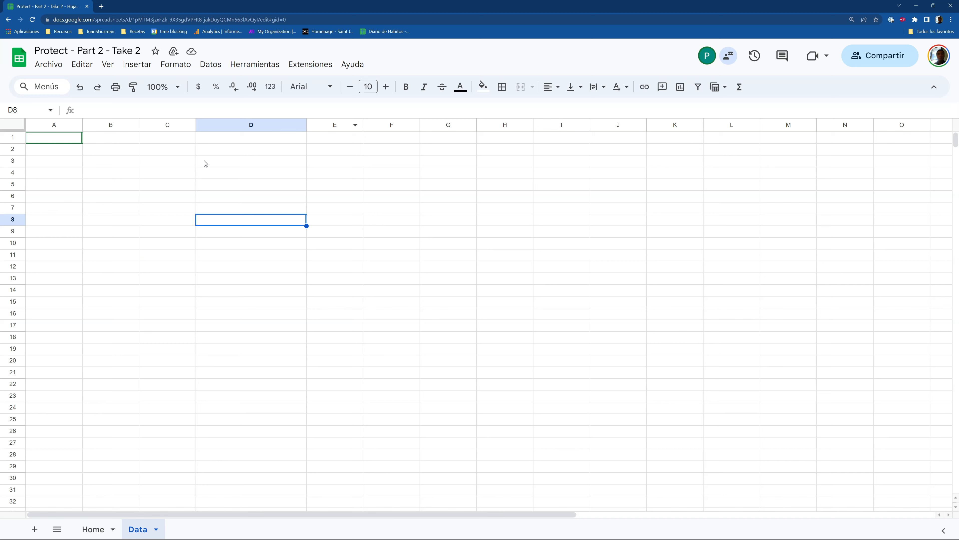
# Reload the Take 2 spreadsheet, submit the file password and dismiss the success alert
pyautogui.click(32, 23)
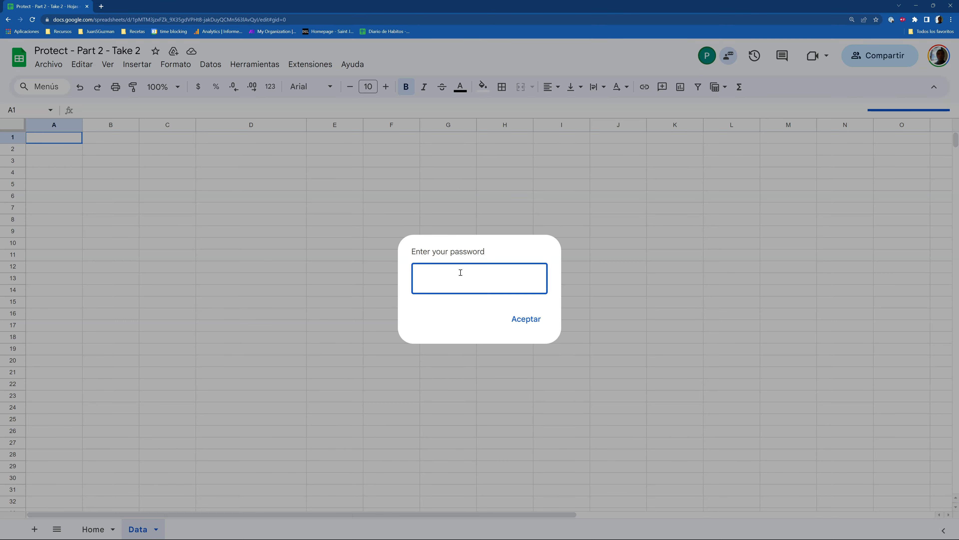
pyautogui.click(528, 321)
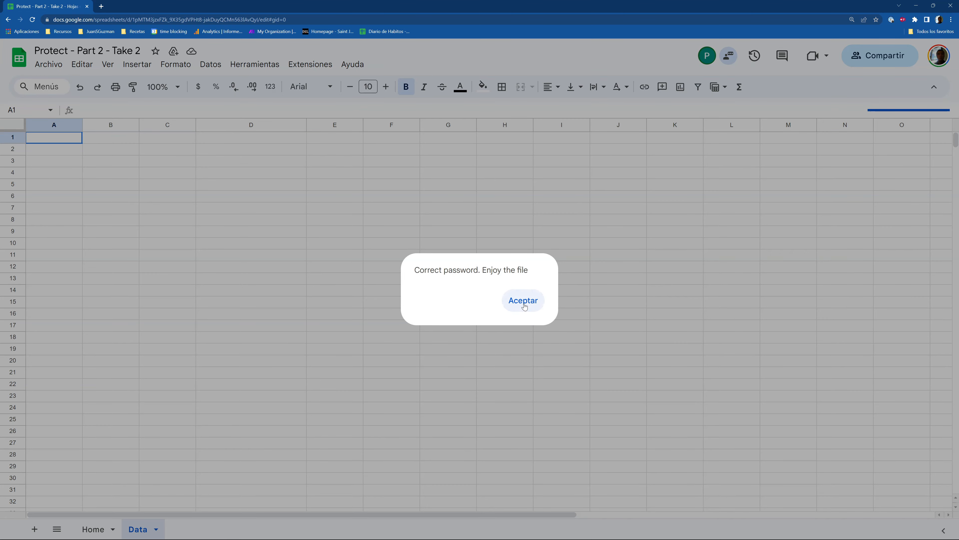
pyautogui.click(526, 306)
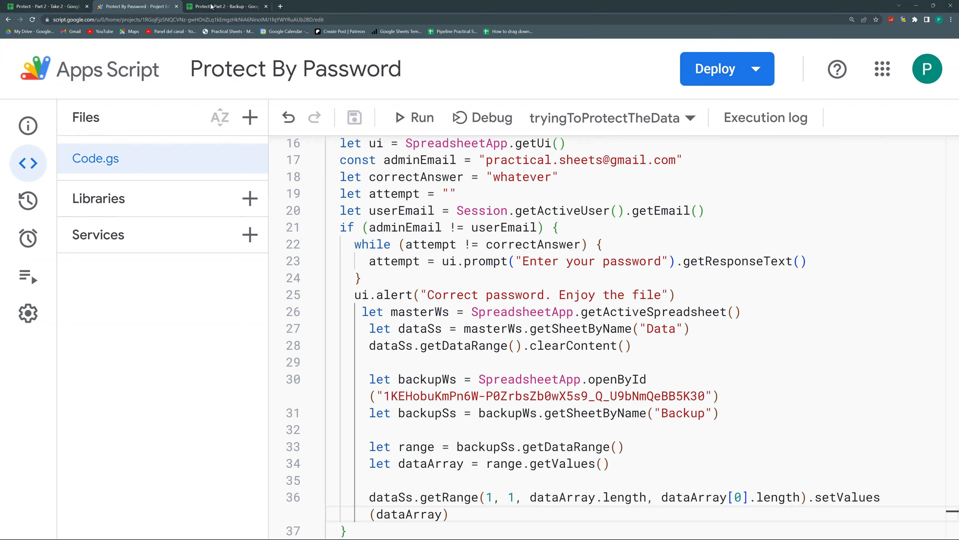
# Check the Protect - Part 2 - Backup spreadsheet, which is now empty too
pyautogui.click(210, 6)
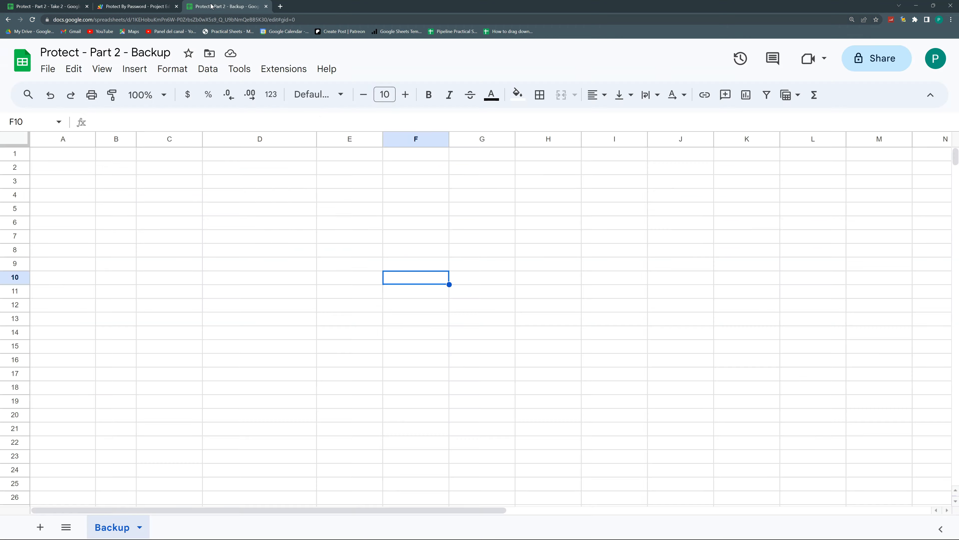
pyautogui.click(138, 7)
pyautogui.hotkey('alt', 'Tab')
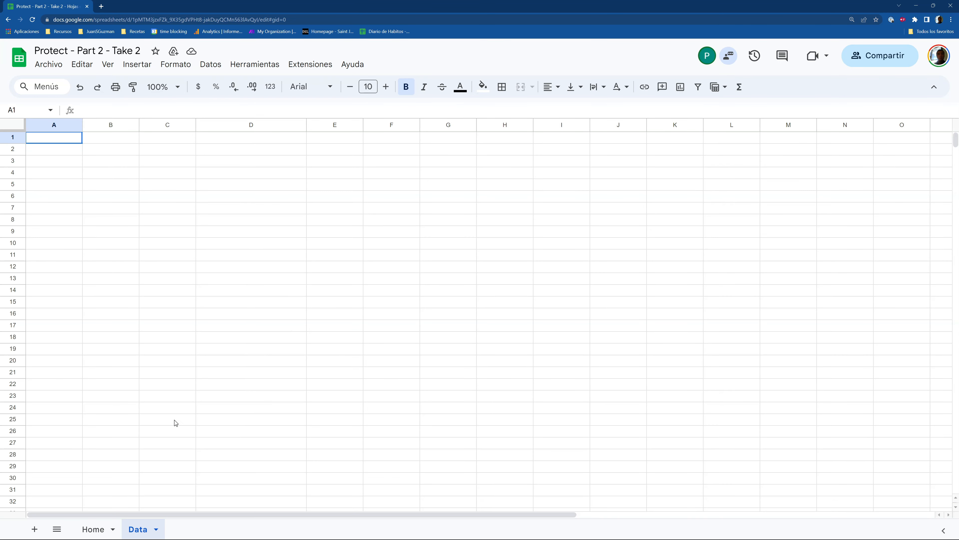
pyautogui.hotkey('alt', 'Tab')
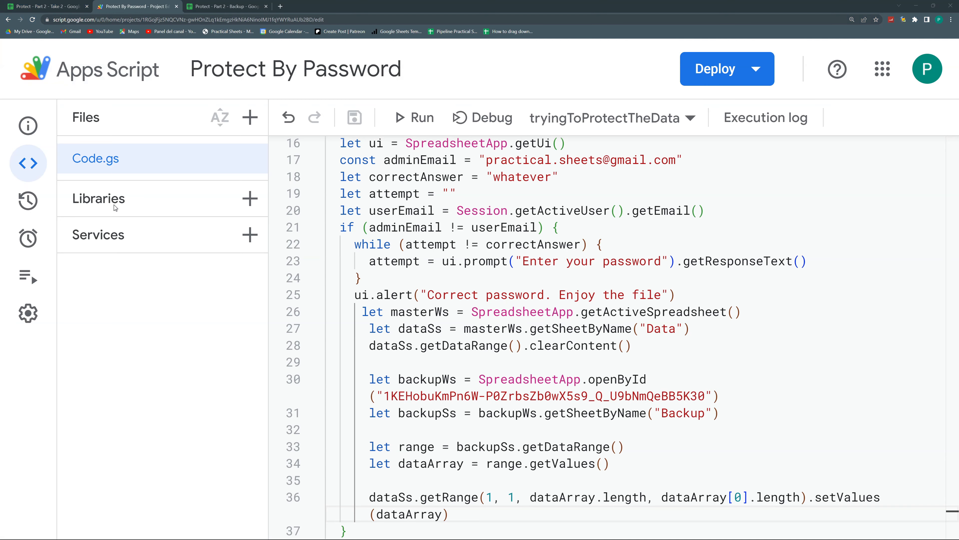
pyautogui.click(228, 5)
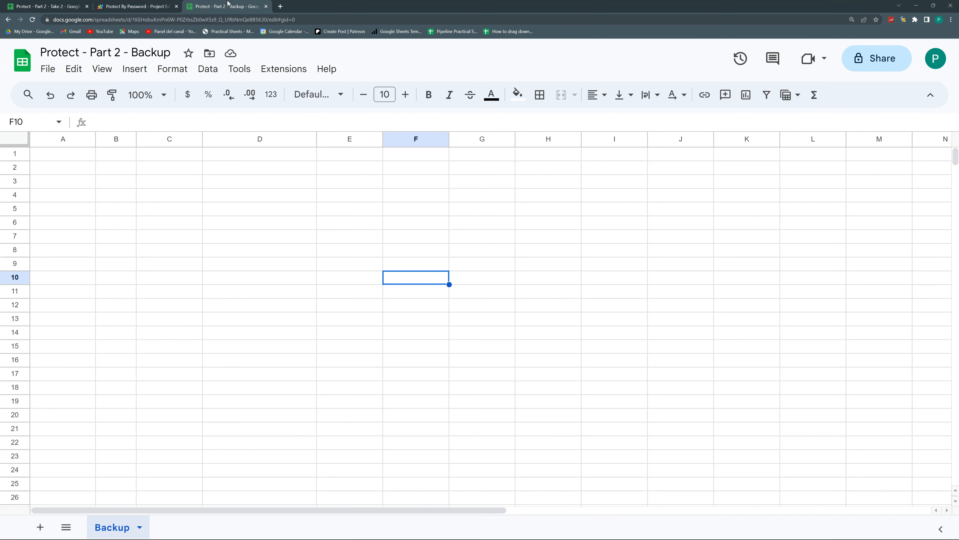
# Select the backupSs.getDataRange().clearContent() line 9 in tryingToProtectTheData
pyautogui.click(124, 172)
pyautogui.click(84, 157)
pyautogui.click(117, 6)
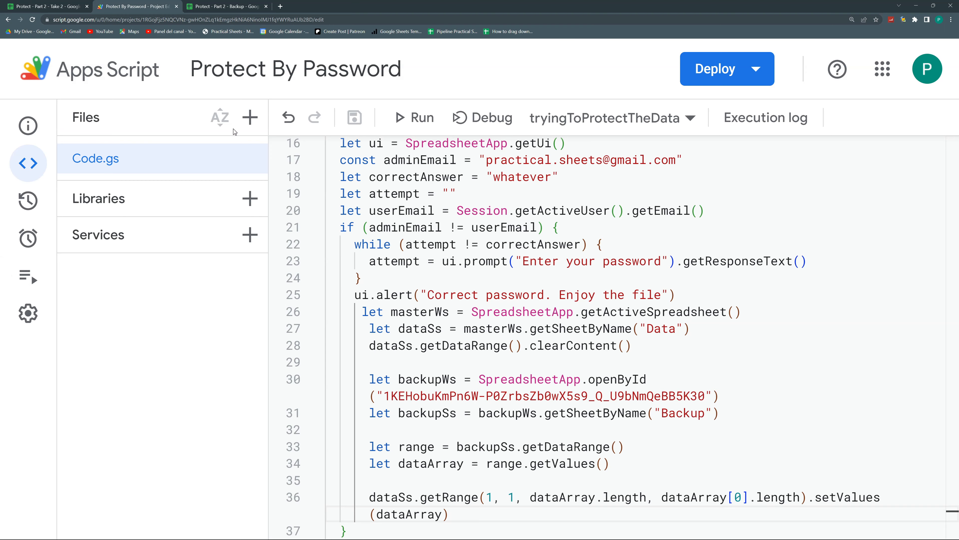
pyautogui.scroll(5, 494, 252)
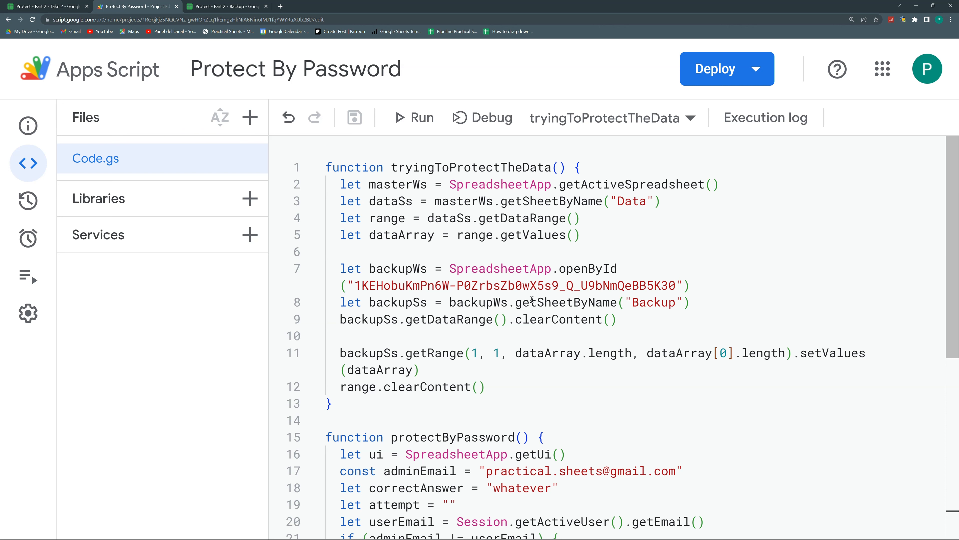
pyautogui.click(451, 240)
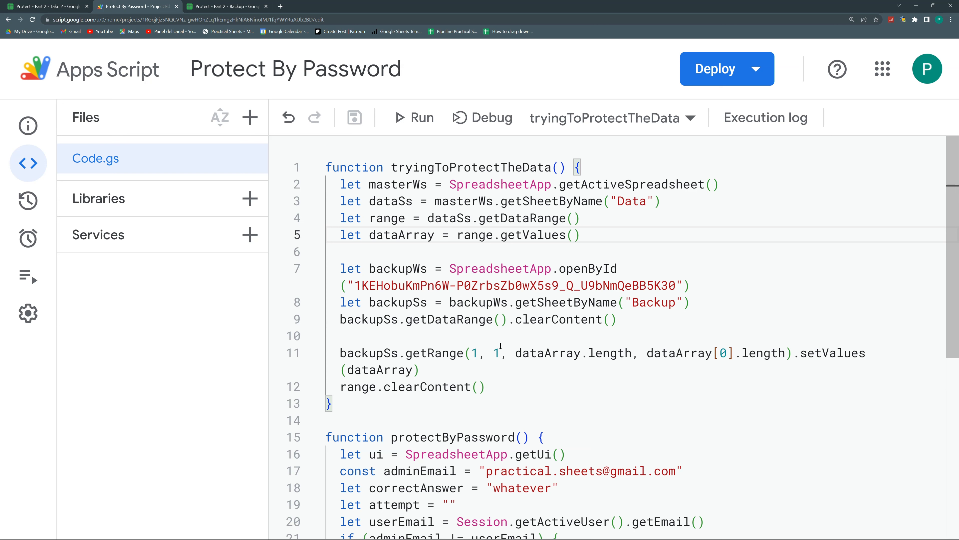
pyautogui.moveTo(507, 319); pyautogui.dragTo(553, 319)
pyautogui.click(629, 322)
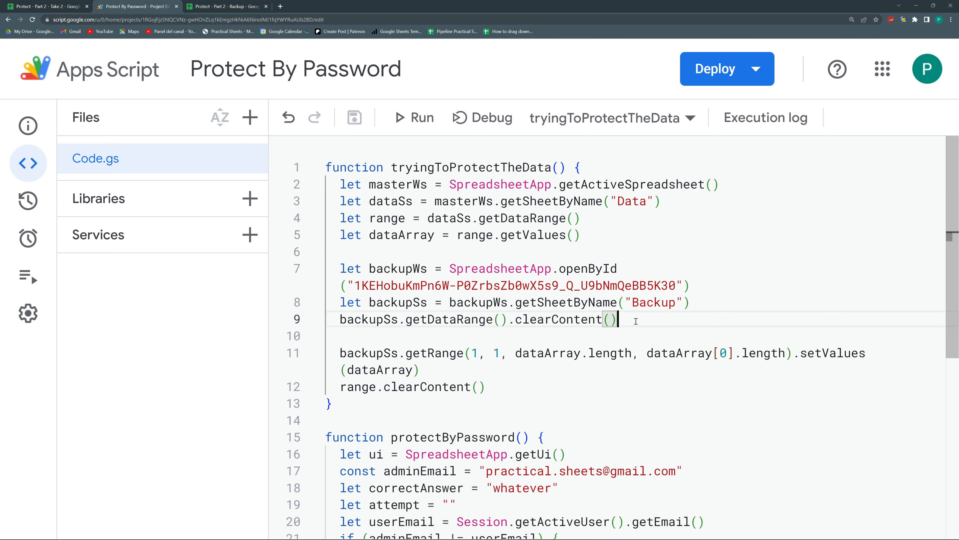
pyautogui.moveTo(636, 320); pyautogui.dragTo(340, 320)
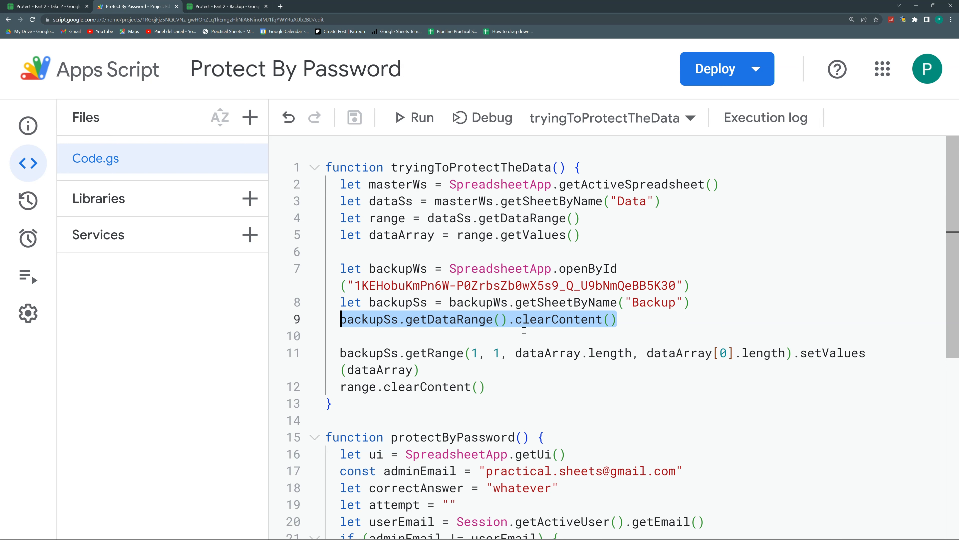
# Comment out the Backup-clearing line with Ctrl+/ and save the project
pyautogui.click(341, 319)
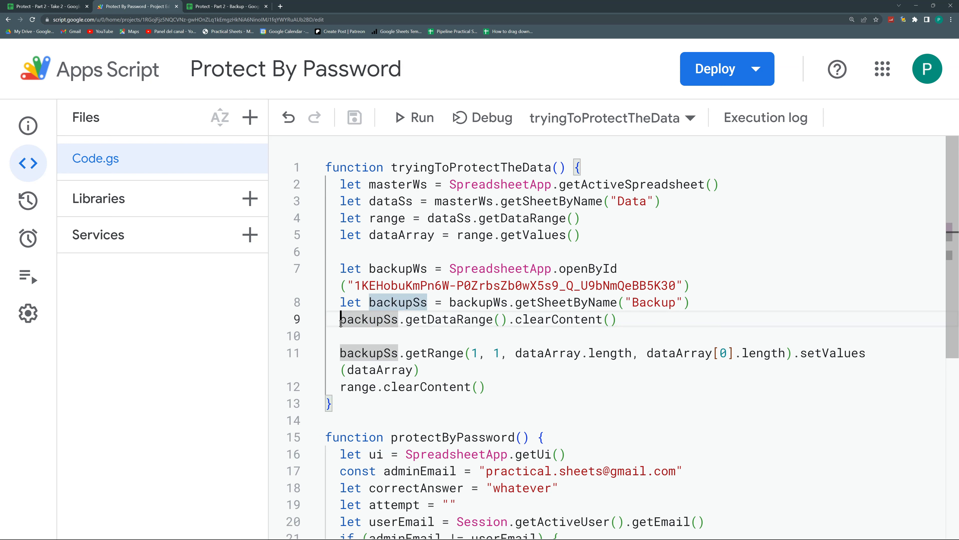
pyautogui.hotkey('ctrl', '/')
pyautogui.click(369, 342)
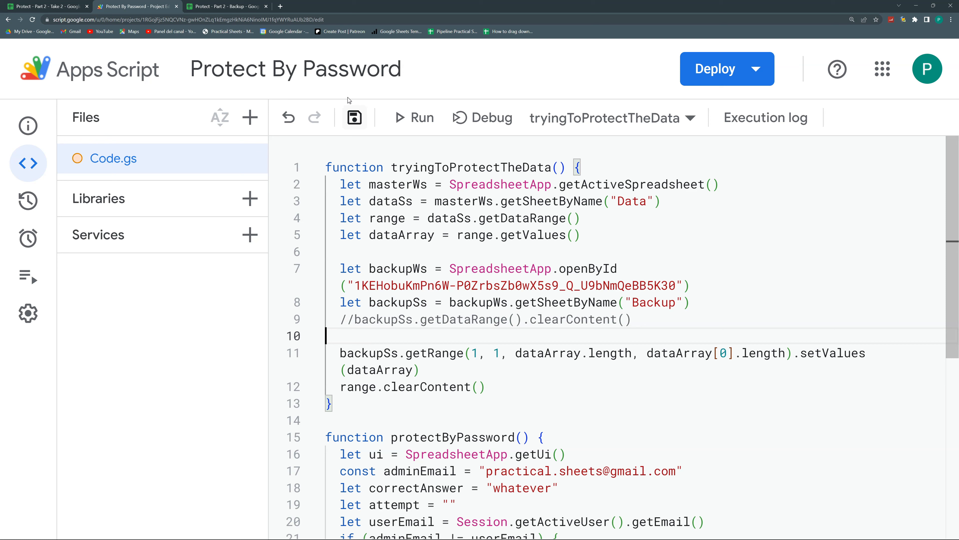
pyautogui.click(355, 118)
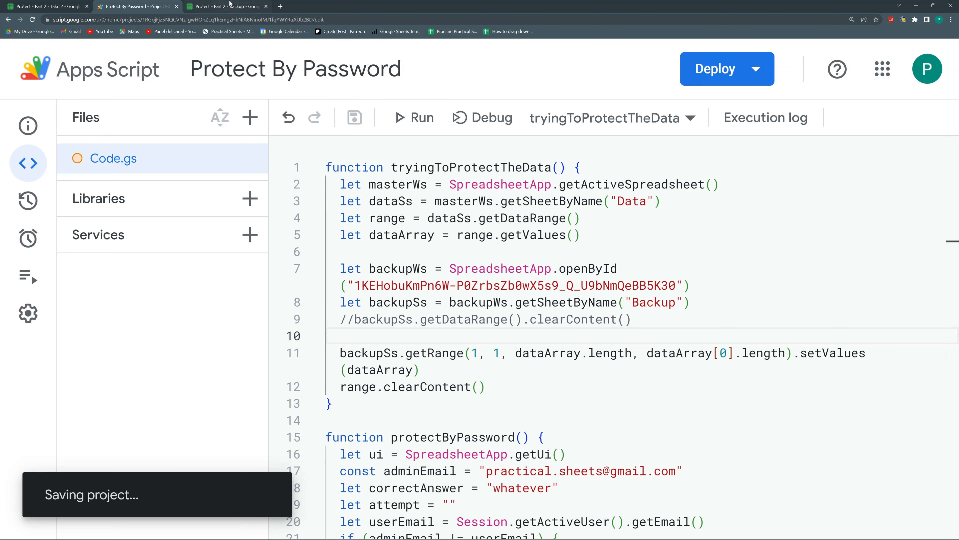
pyautogui.click(244, 4)
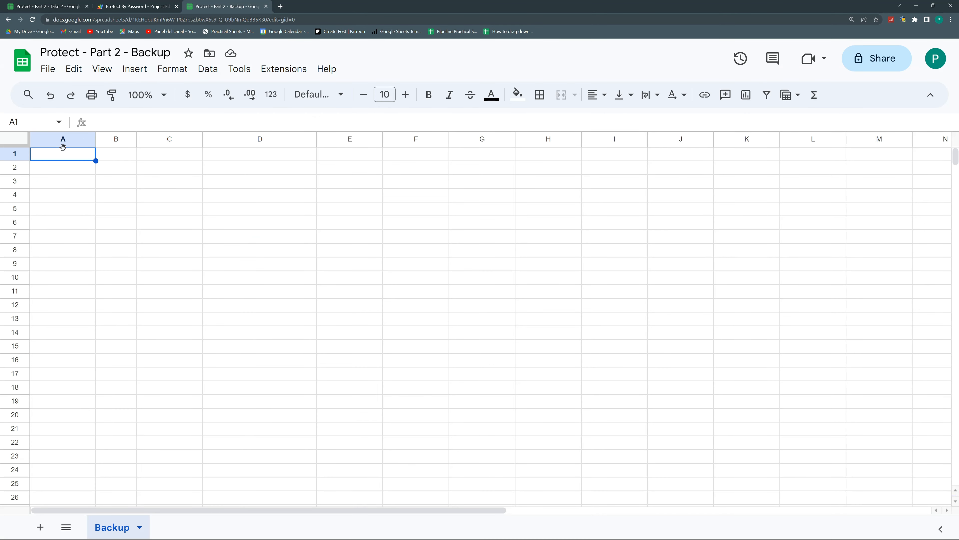
# Paste the SUITE/TOOL/CATEGORY/SUBCATEGORY table from clipboard history into Backup A1:D18, then reload Take 2
pyautogui.press('super+v')
pyautogui.scroll(-4, 62, 94)
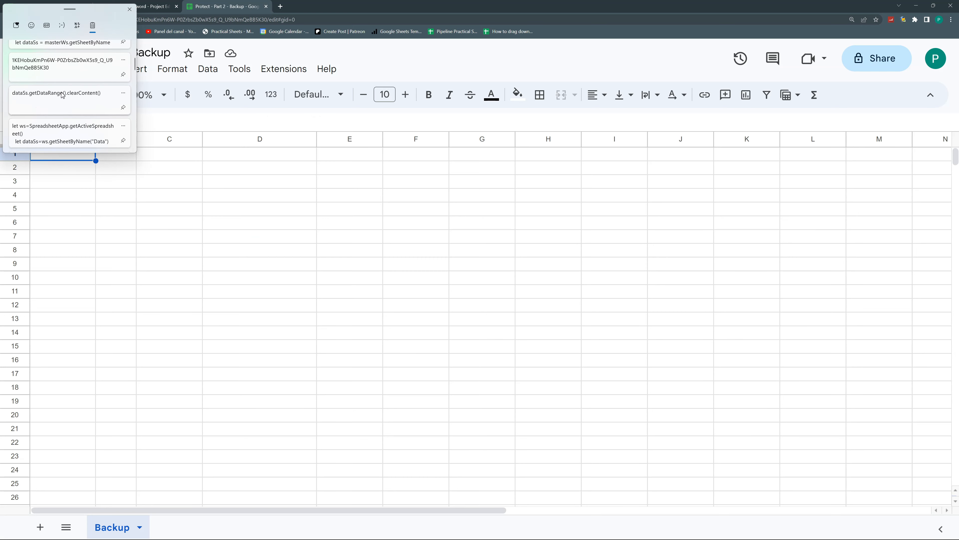
pyautogui.click(71, 115)
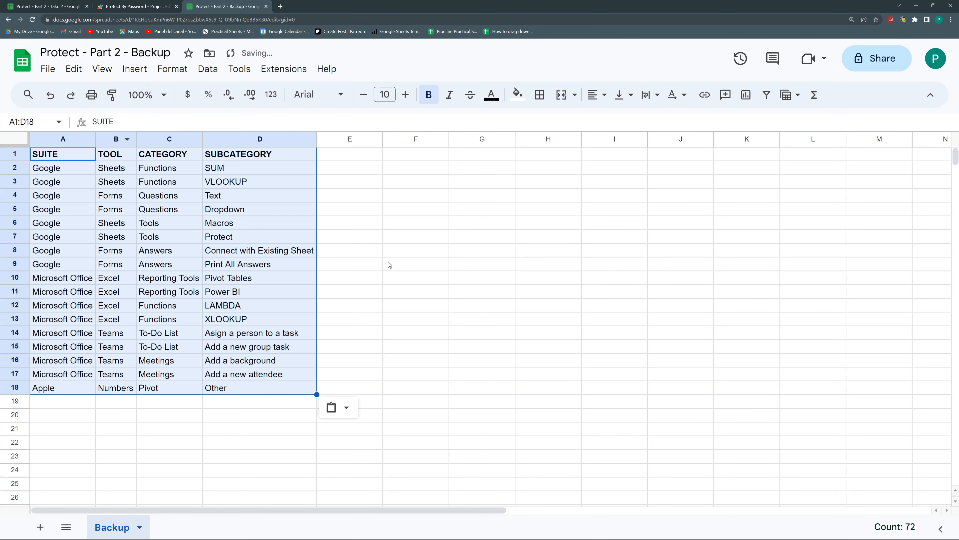
pyautogui.click(387, 264)
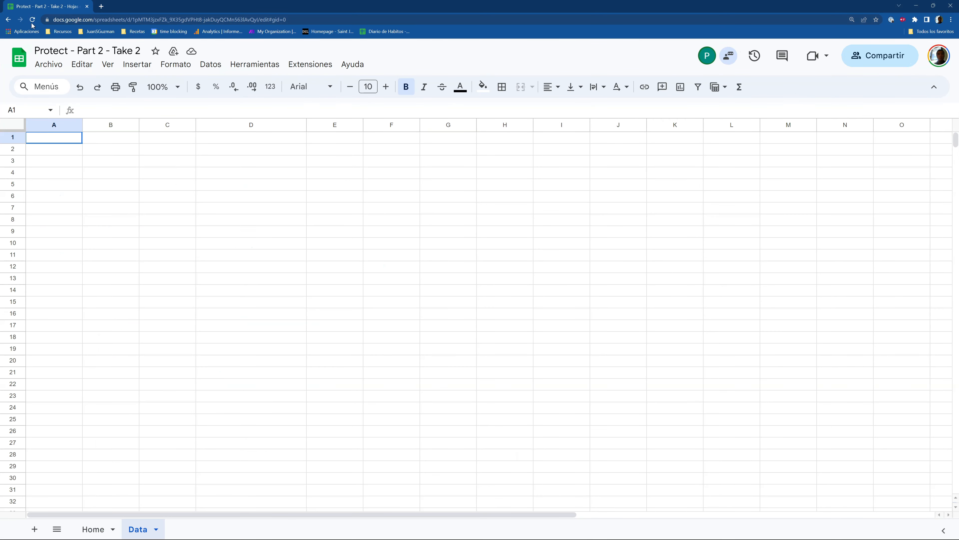
pyautogui.click(32, 23)
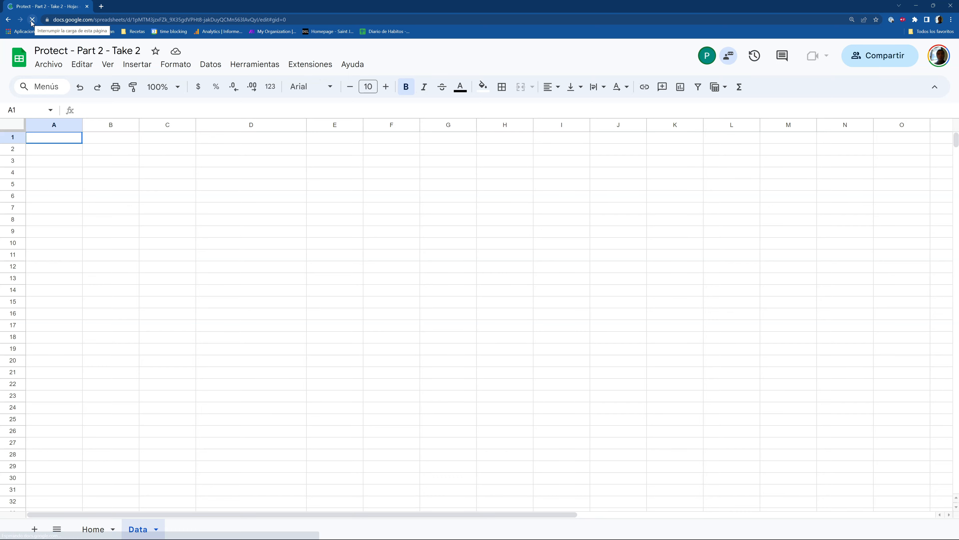
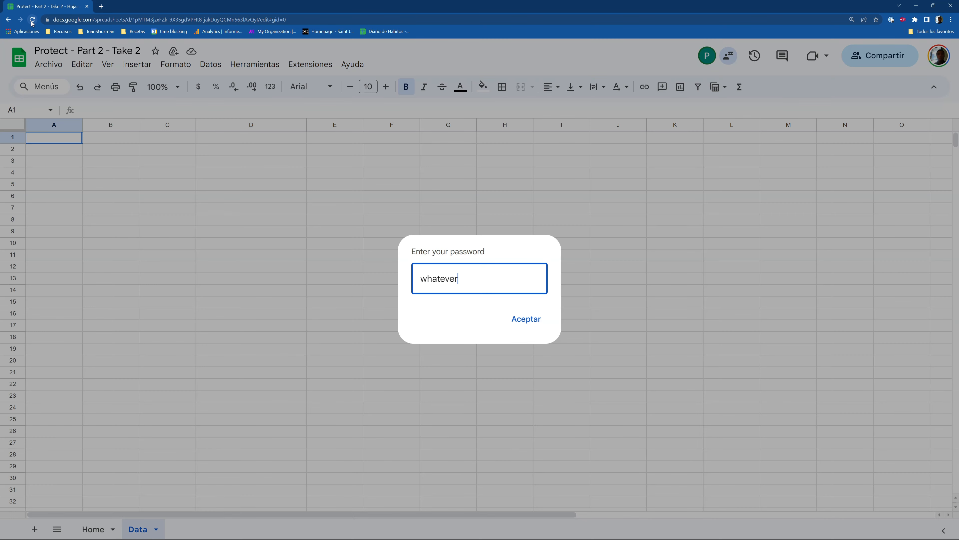
# Submit the file password and dismiss the alert so Data shows the restored 18-row table
pyautogui.click(526, 319)
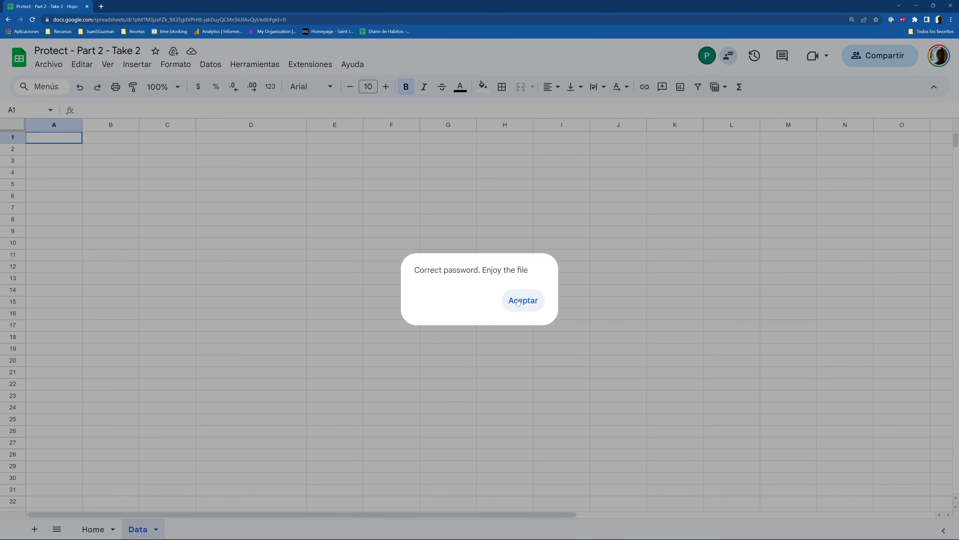
pyautogui.click(518, 301)
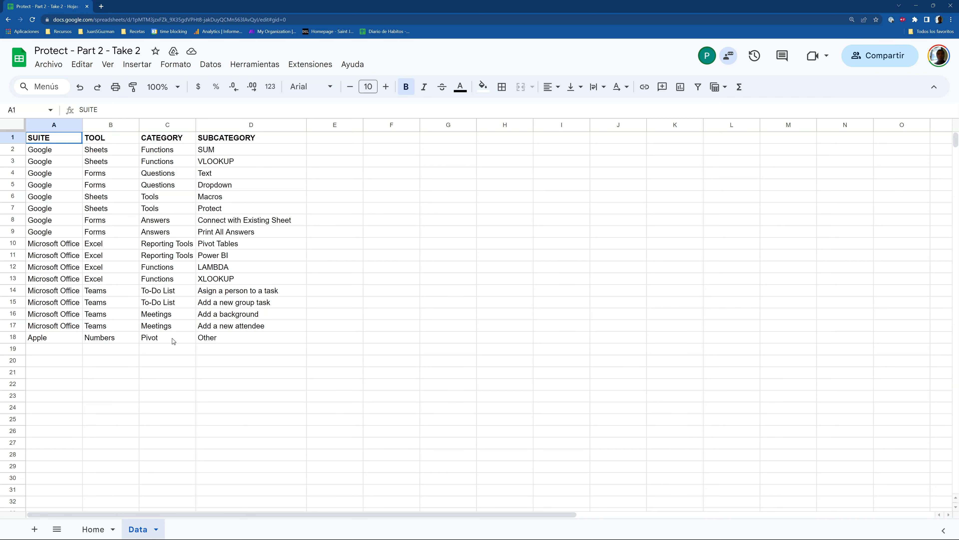
pyautogui.click(83, 530)
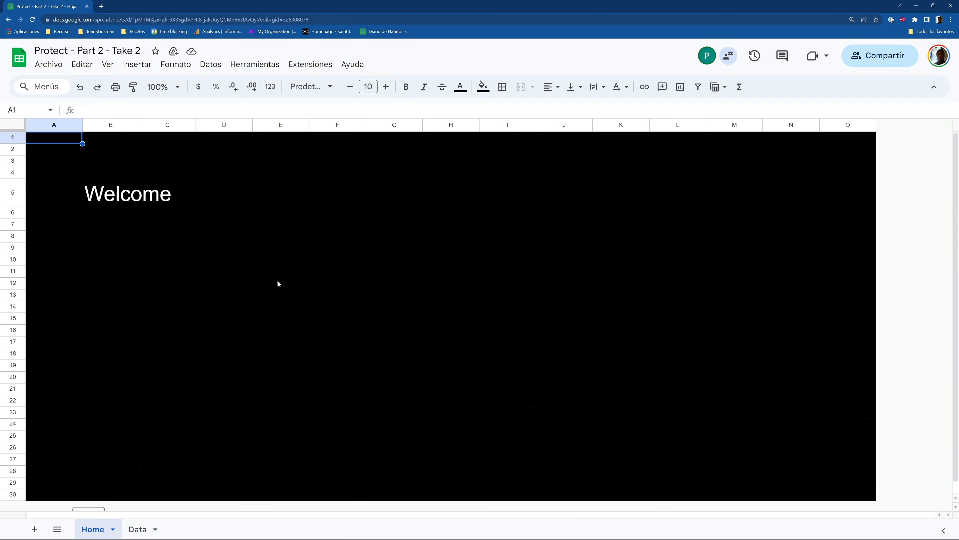
pyautogui.click(137, 529)
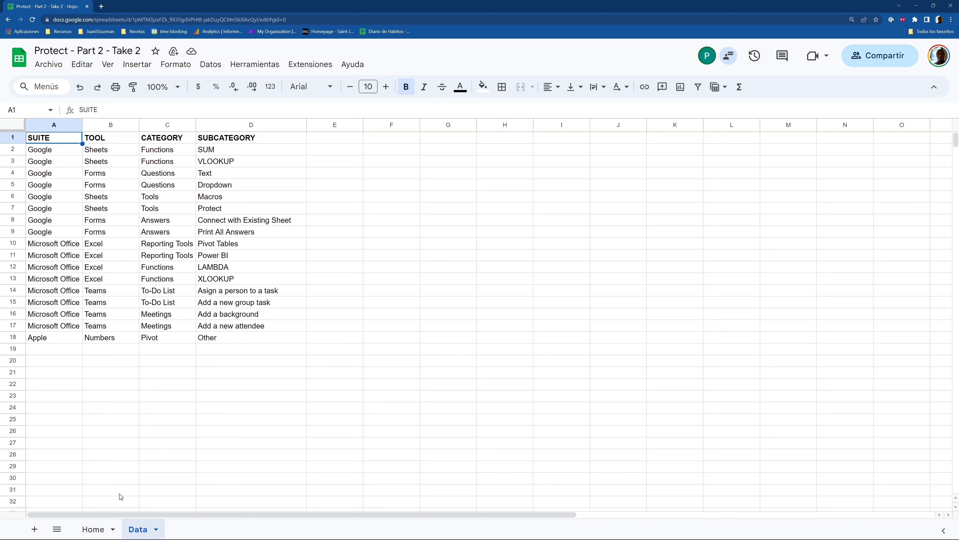
pyautogui.click(98, 530)
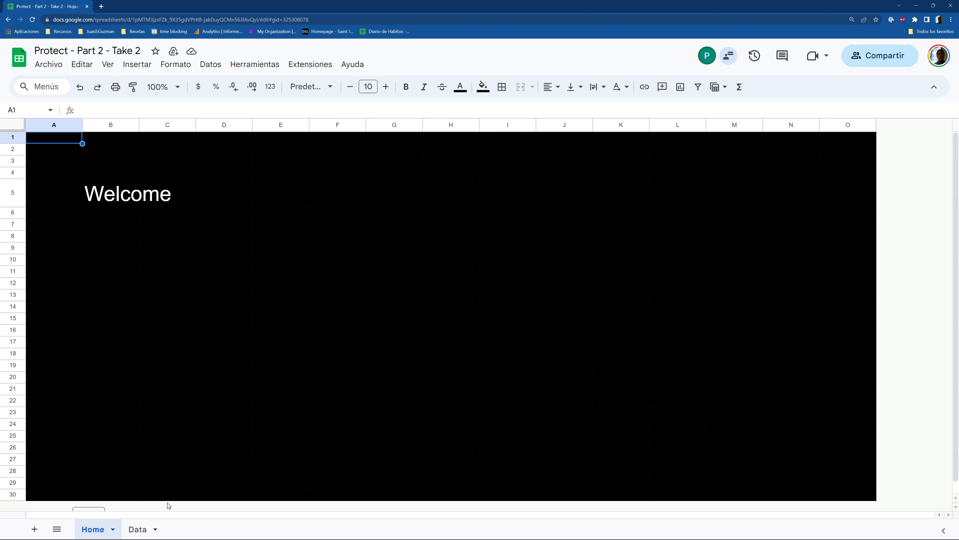
pyautogui.click(142, 526)
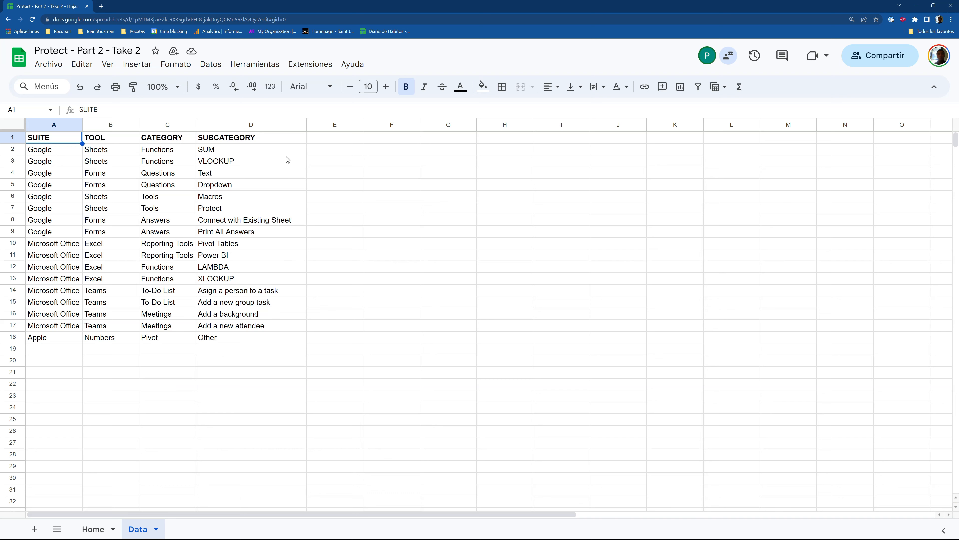
pyautogui.click(322, 153)
pyautogui.moveTo(322, 166); pyautogui.dragTo(340, 339)
pyautogui.moveTo(402, 155); pyautogui.dragTo(403, 355)
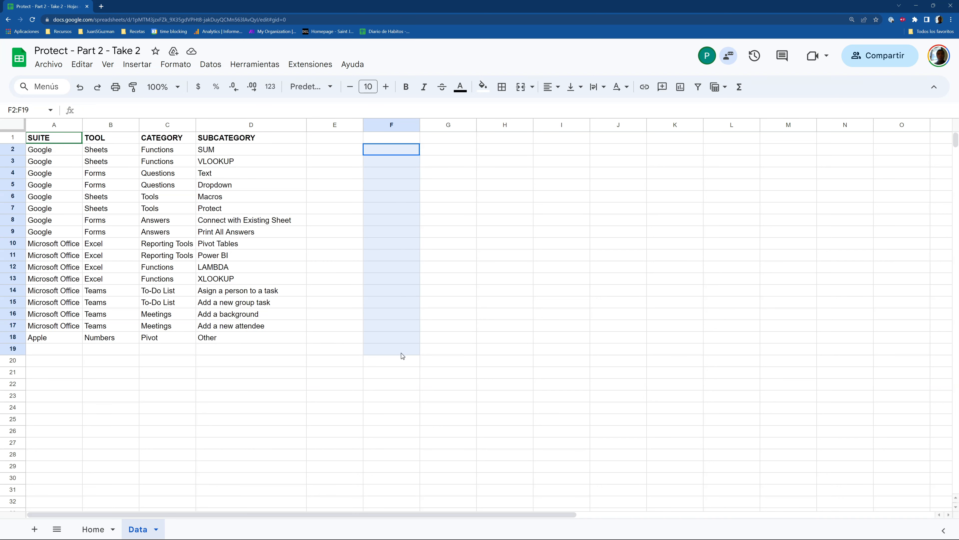
pyautogui.click(180, 157)
pyautogui.moveTo(176, 174); pyautogui.dragTo(203, 282)
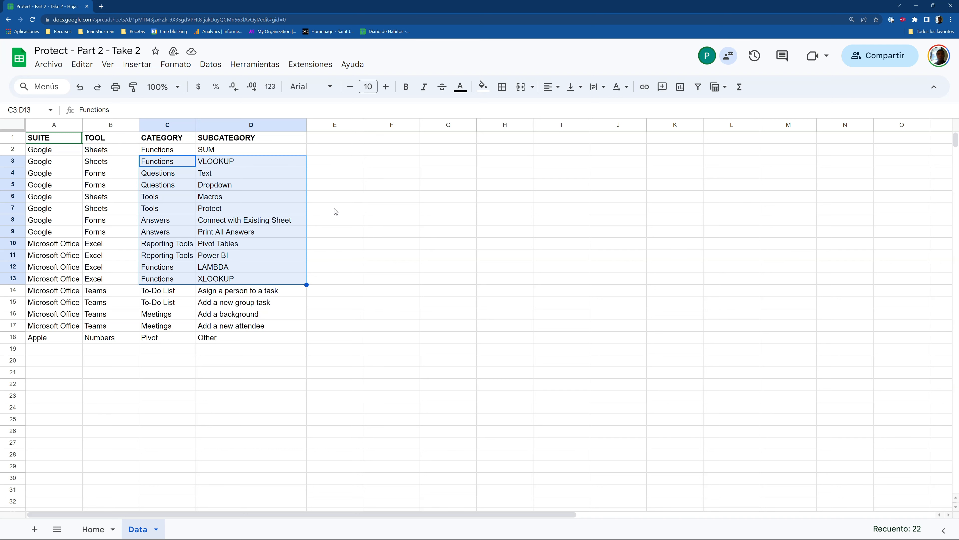
pyautogui.click(329, 214)
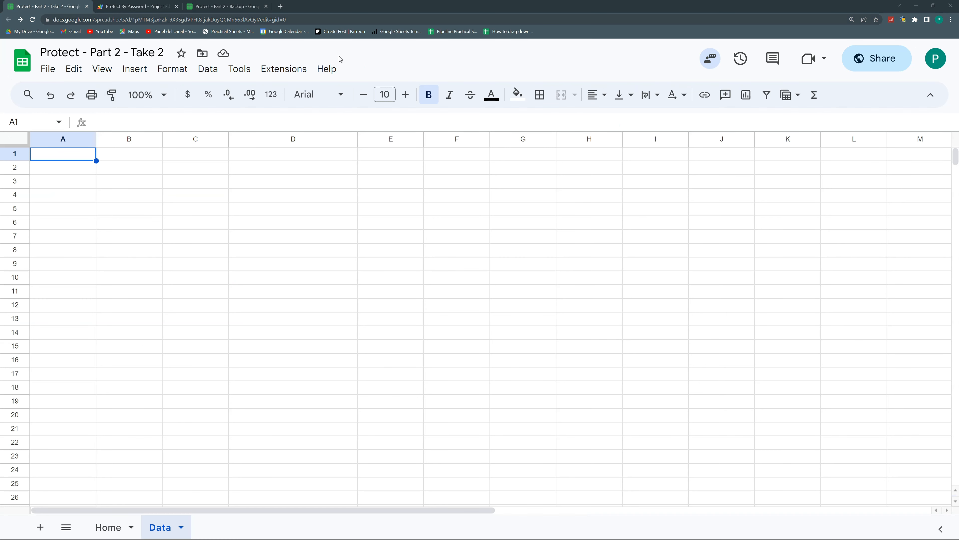
# Delete the blank line after clearContent in the Protect By Password script
pyautogui.click(148, 6)
pyautogui.scroll(-5, 558, 395)
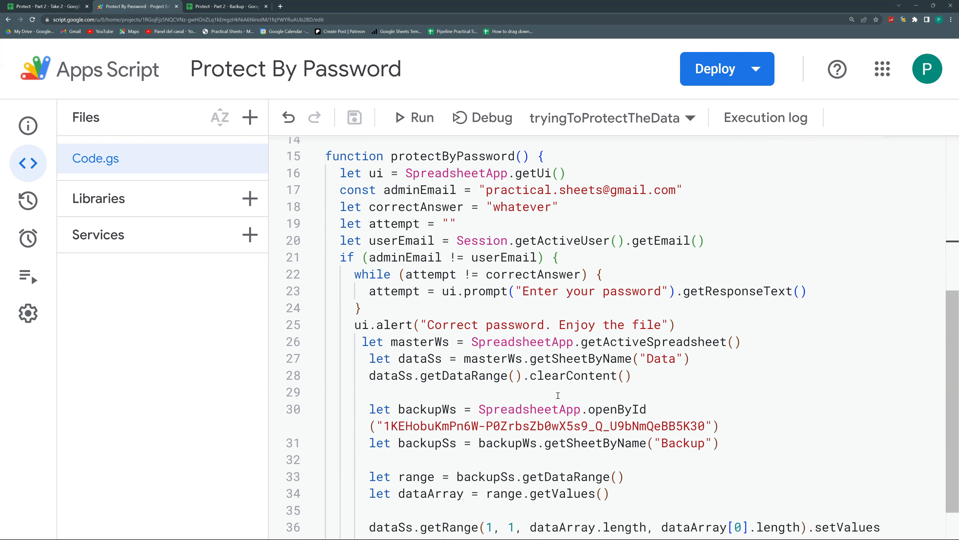
pyautogui.click(431, 388)
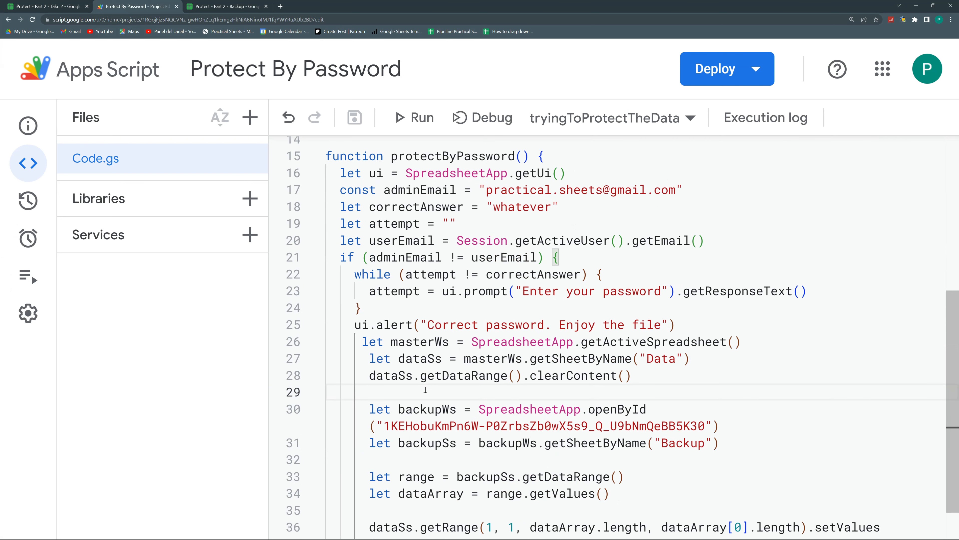
pyautogui.press('BackSpace')
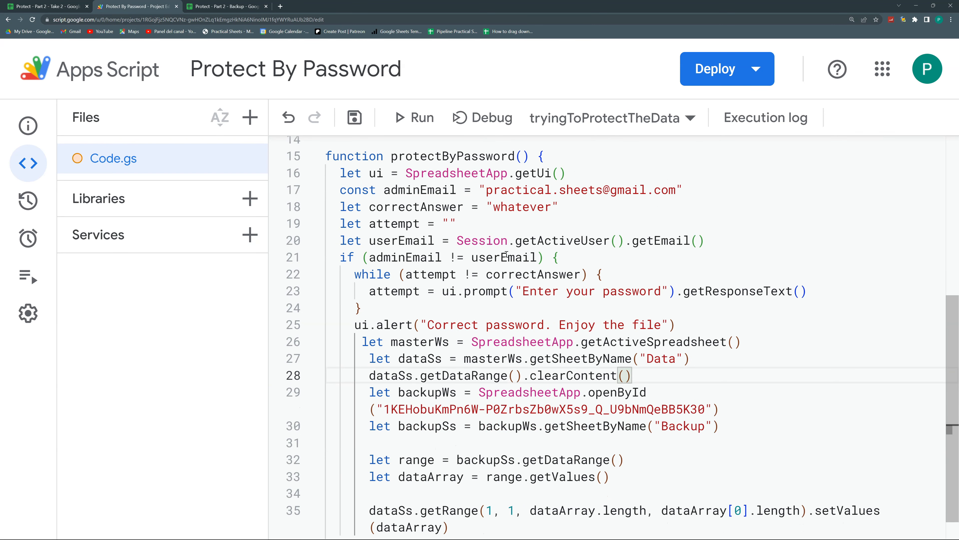
# Add an else branch after the admin if block, pasting the clear-and-restore code inside
pyautogui.scroll(5, 452, 217)
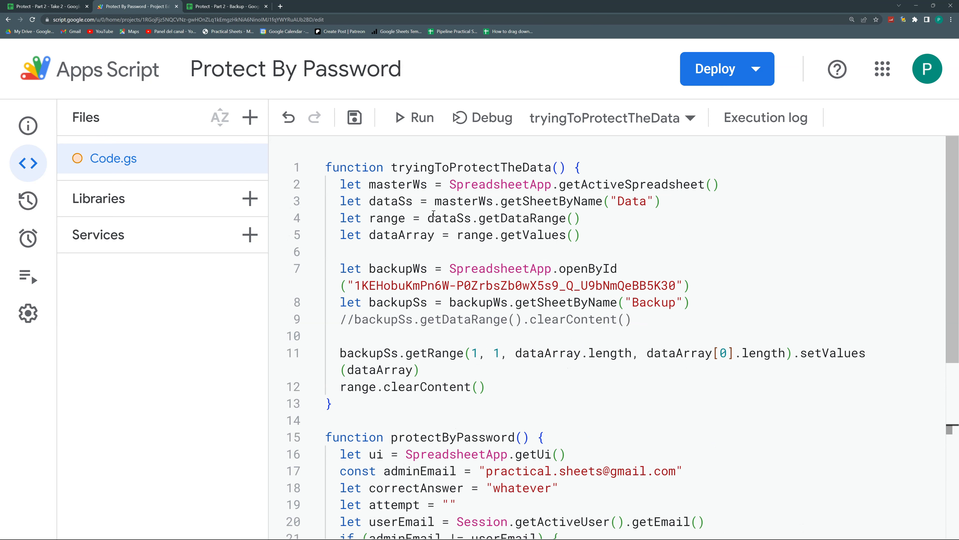
pyautogui.scroll(-3, 446, 264)
pyautogui.scroll(-2, 457, 309)
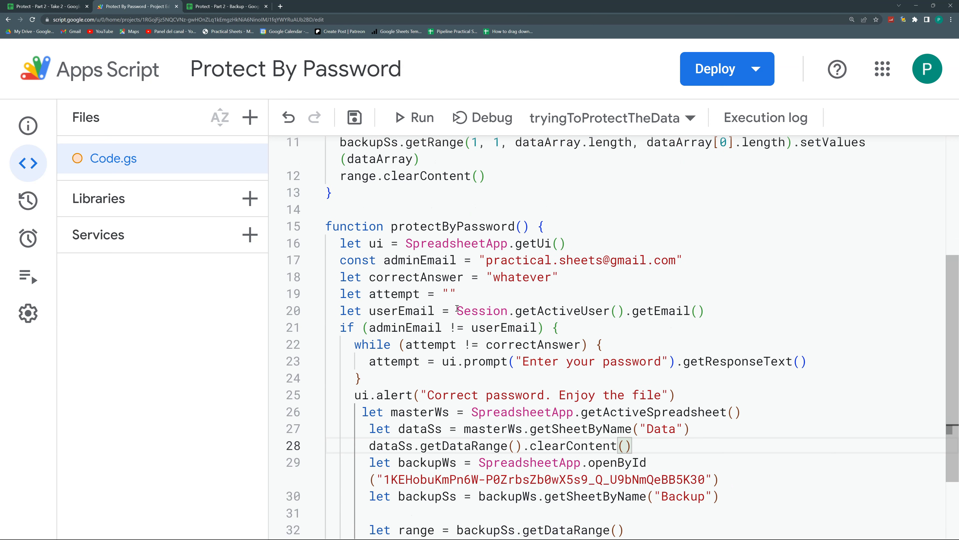
pyautogui.scroll(-3, 457, 311)
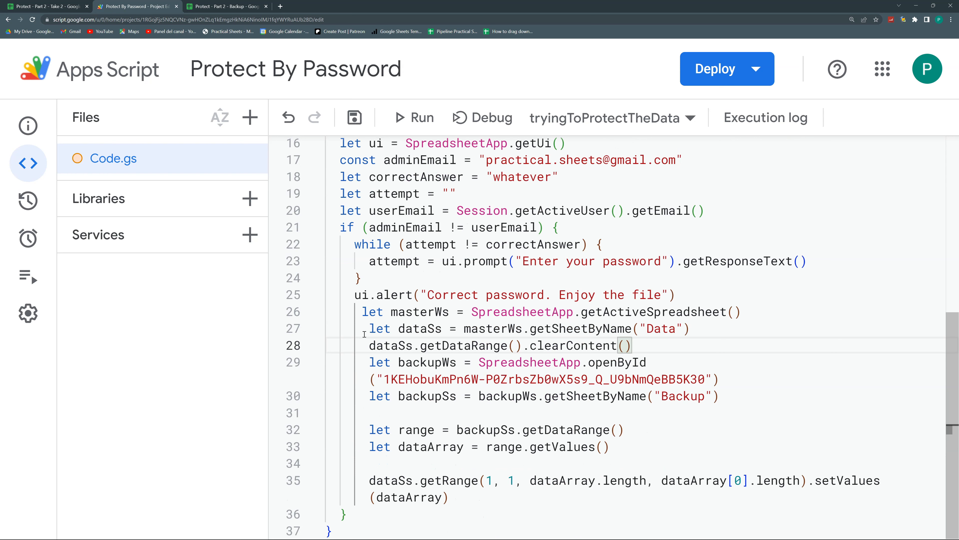
pyautogui.moveTo(364, 311); pyautogui.dragTo(507, 494)
pyautogui.hotkey('ctrl', 'c')
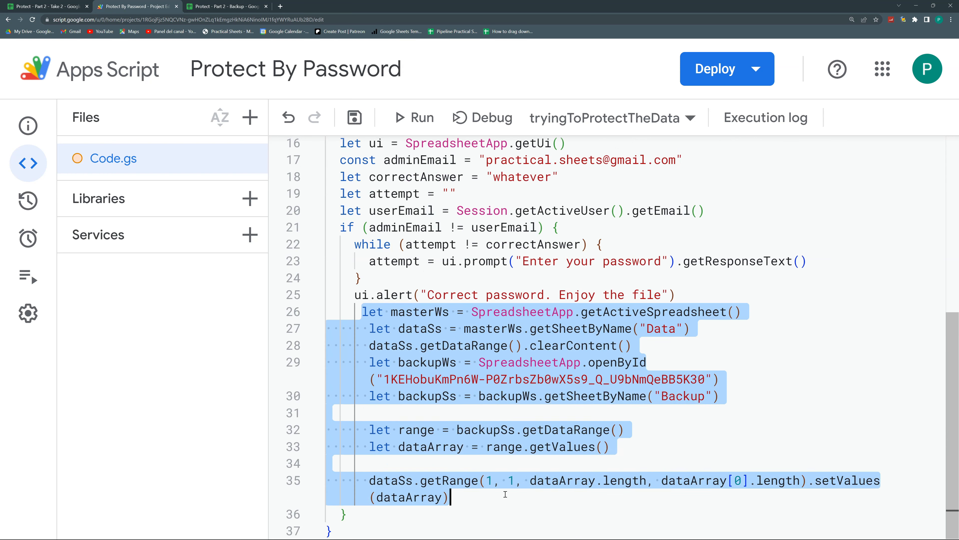
pyautogui.moveTo(369, 227); pyautogui.dragTo(515, 227)
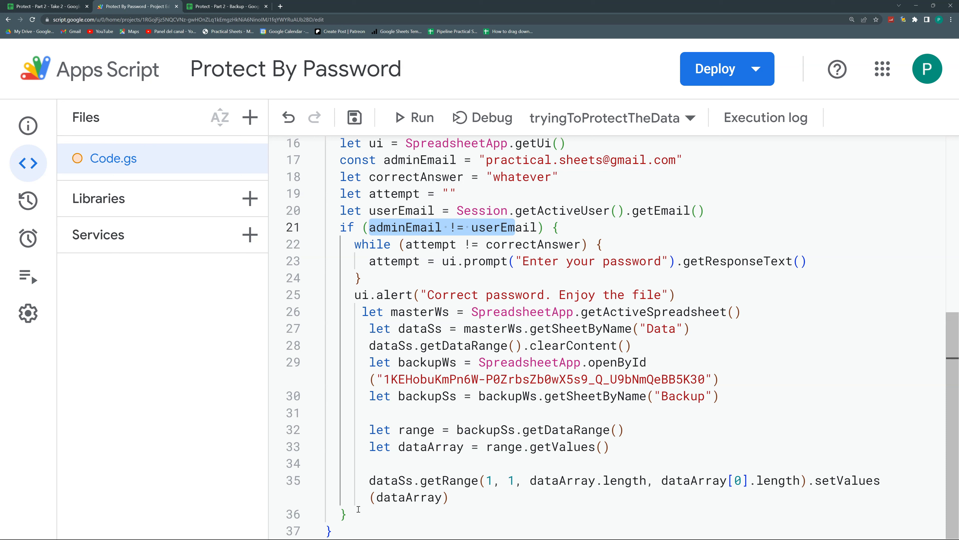
pyautogui.click(348, 513)
pyautogui.write('else{')
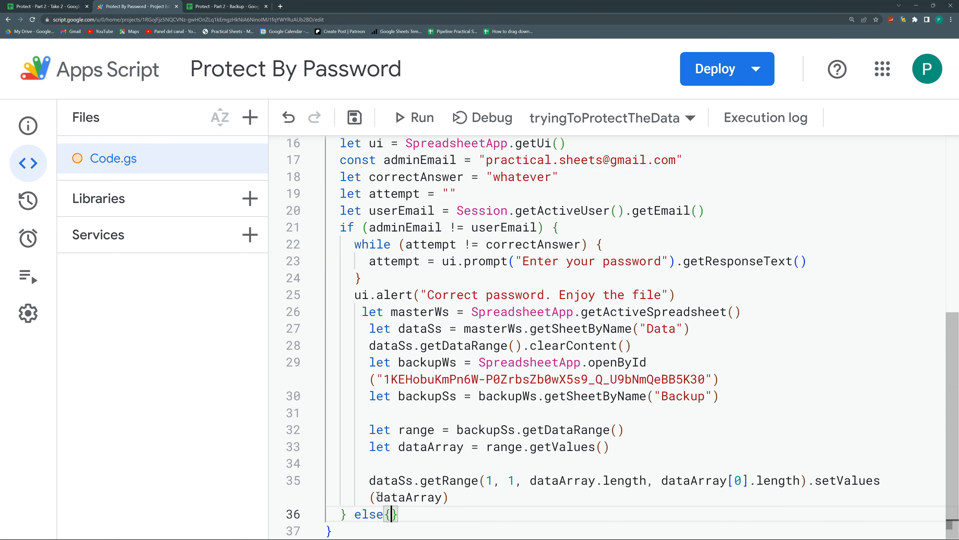
pyautogui.press('Return')
pyautogui.hotkey('ctrl', 'v')
# Delete the leftover blank lines inside the if and else blocks
pyautogui.click(407, 472)
pyautogui.press('BackSpace')
pyautogui.press('Up')
pyautogui.press('Up')
pyautogui.press('BackSpace')
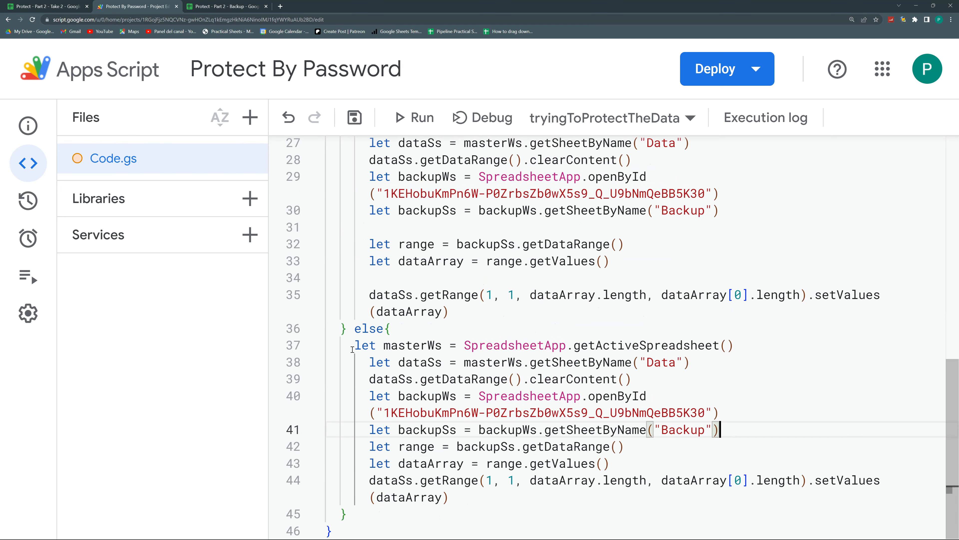
pyautogui.click(353, 284)
pyautogui.press('BackSpace')
pyautogui.click(351, 244)
pyautogui.press('BackSpace')
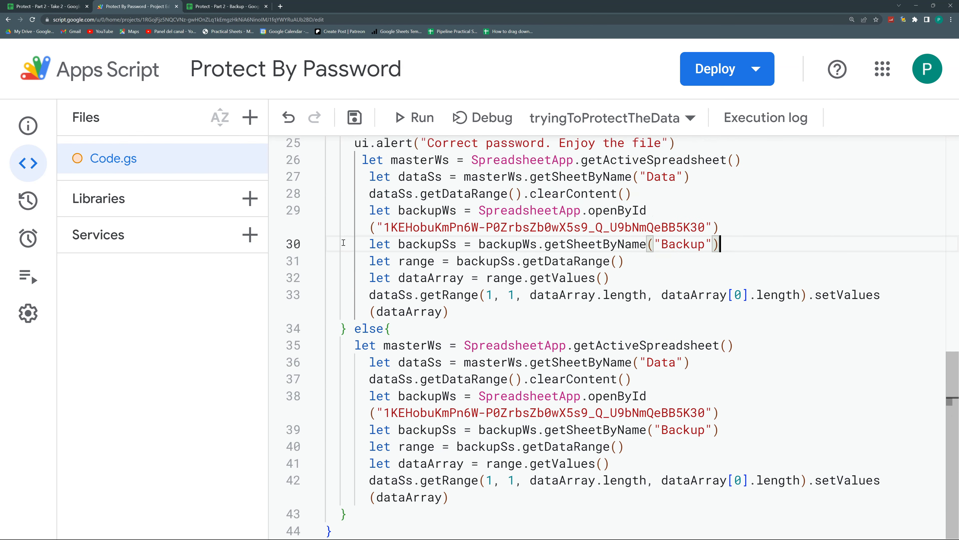
# Remove the blank lines in tryingToProtectTheData and save the project
pyautogui.scroll(8, 346, 260)
pyautogui.scroll(5, 346, 260)
pyautogui.click(327, 250)
pyautogui.press('BackSpace')
pyautogui.click(342, 319)
pyautogui.press('BackSpace')
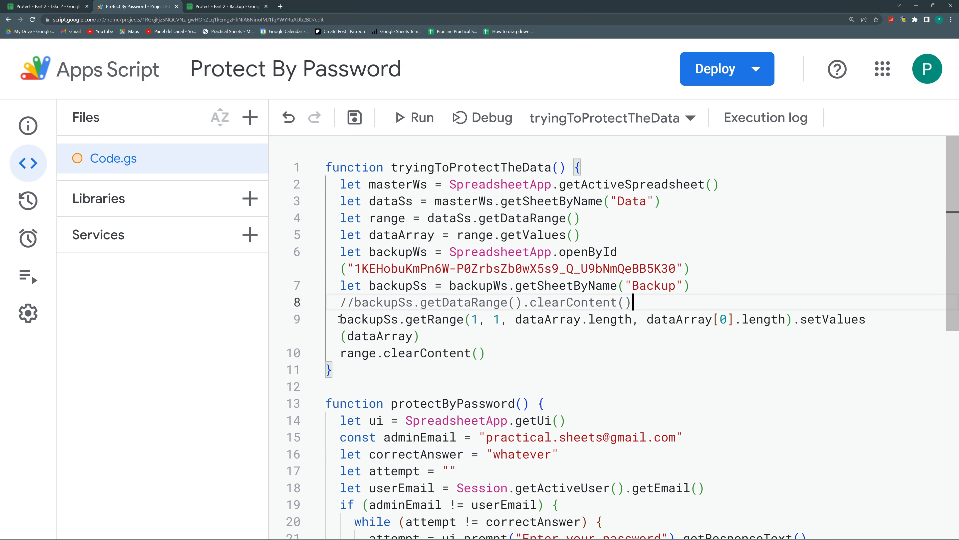
pyautogui.scroll(-10, 374, 325)
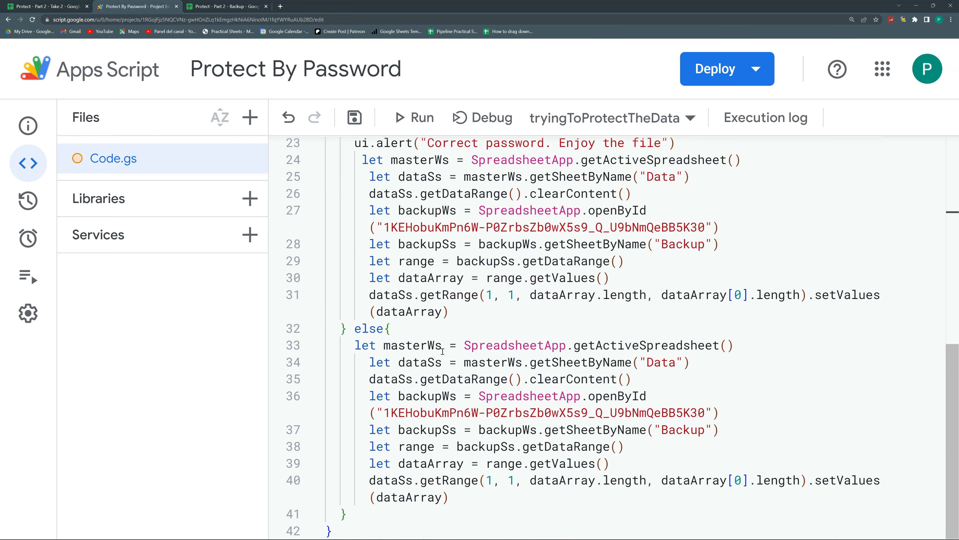
pyautogui.scroll(5, 443, 352)
pyautogui.scroll(-5, 487, 349)
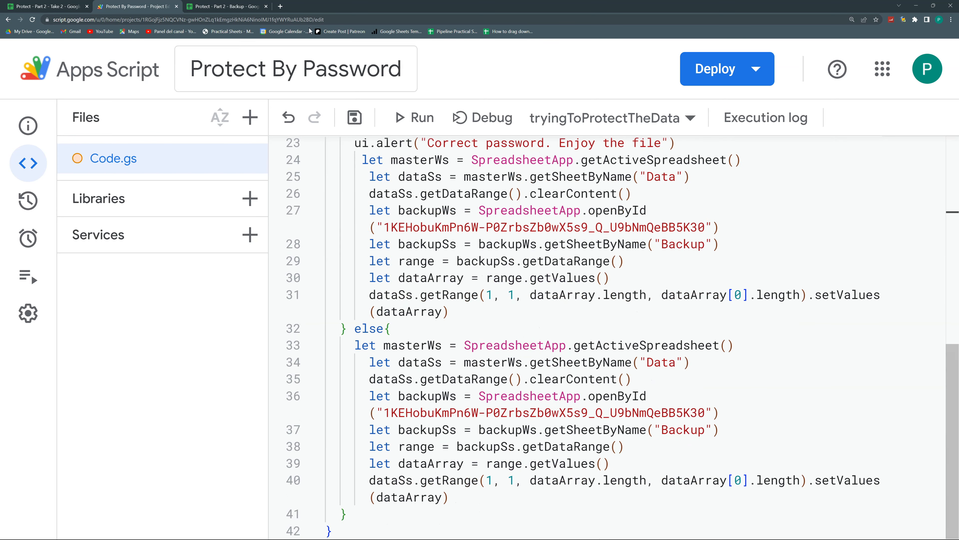
pyautogui.click(361, 117)
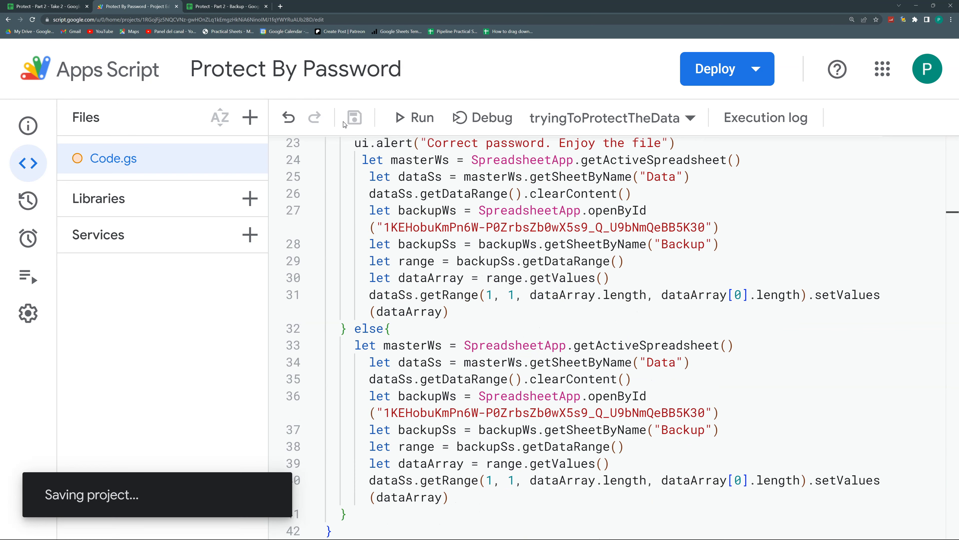
# Reload Take 2 as admin and select the refilled 18-row table A1:D18 on Data
pyautogui.click(200, 6)
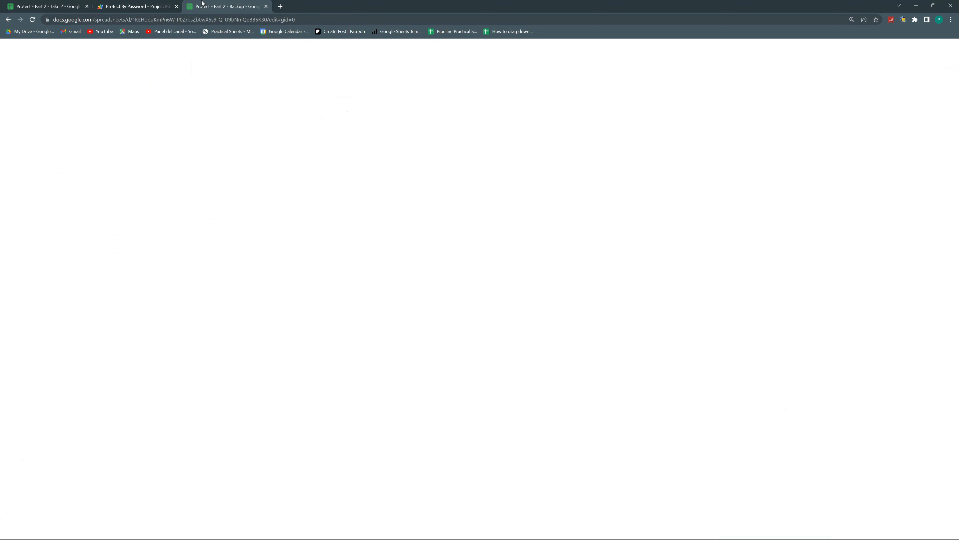
pyautogui.click(15, 4)
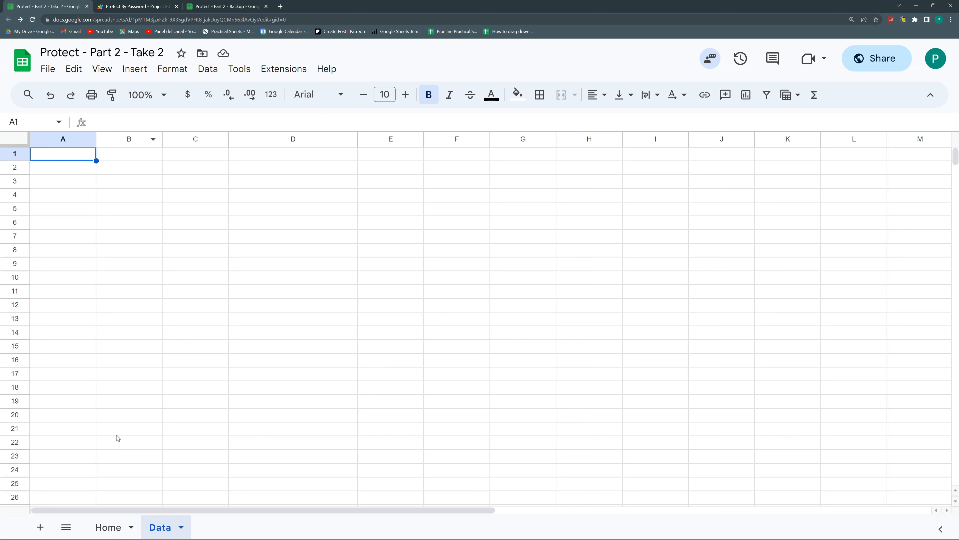
pyautogui.click(33, 21)
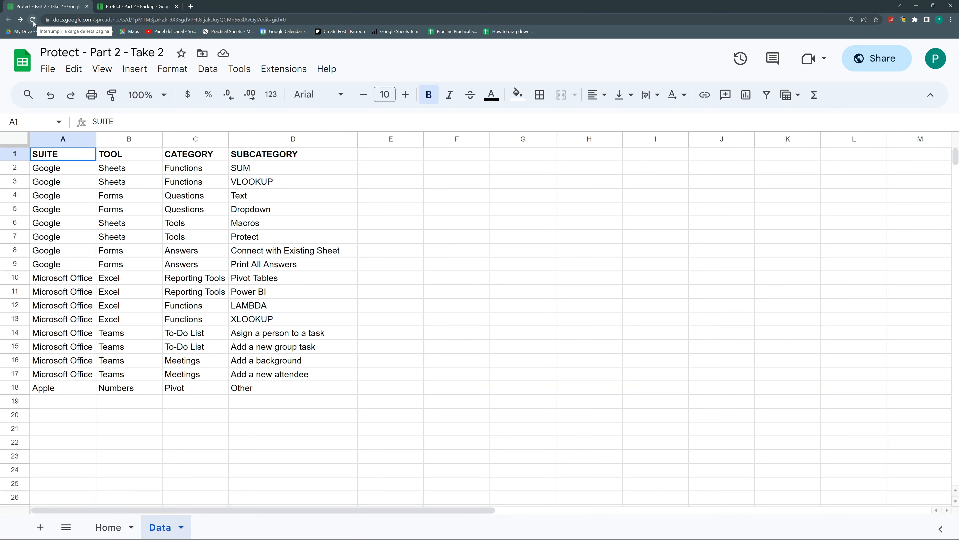
pyautogui.hotkey('ctrl', 'a')
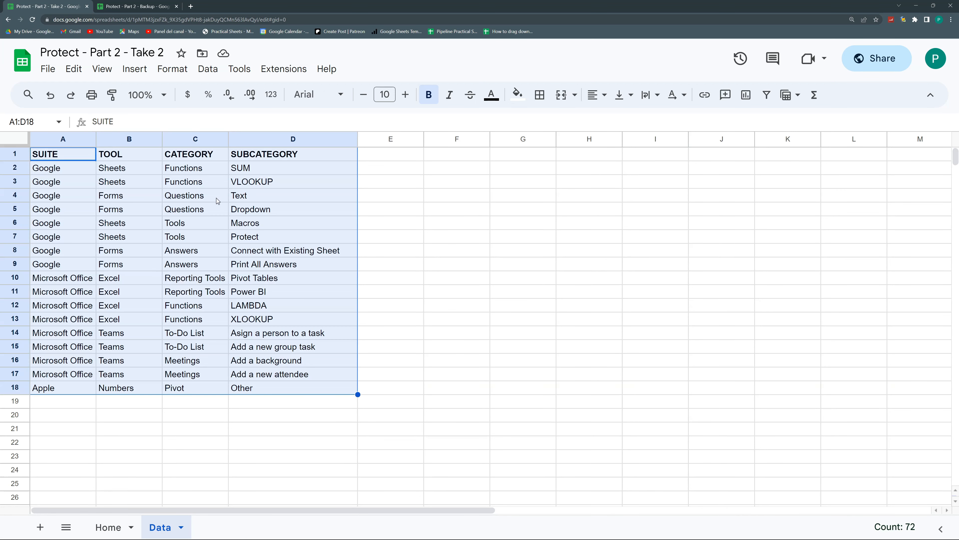